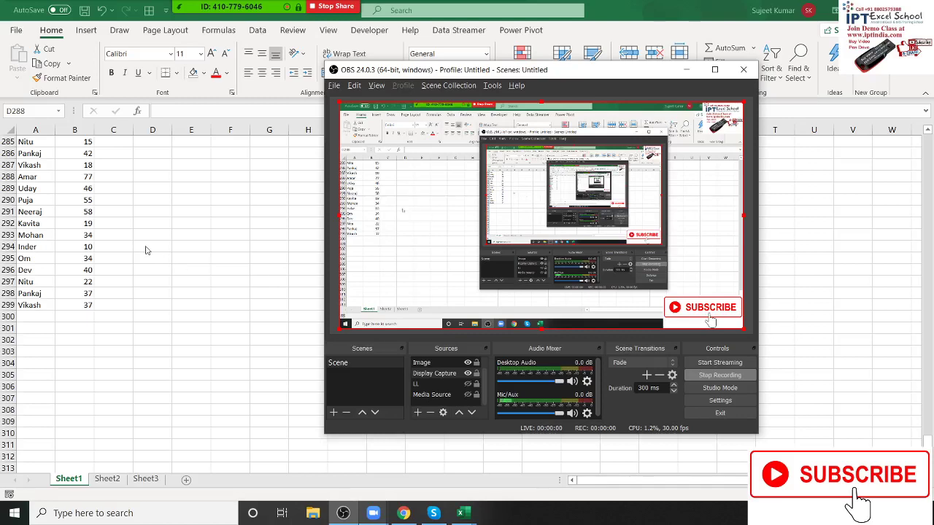
# Enter =MAX(B:B) in E2 to show the largest Sales figure, 90
pyautogui.hotkey('alt', 'Tab')
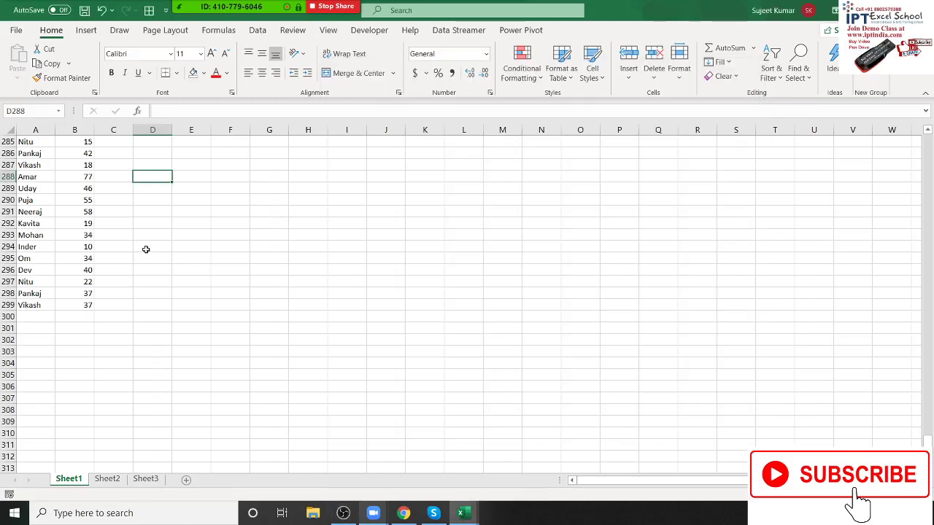
pyautogui.hotkey('ctrl', 'Up')
pyautogui.press('Right')
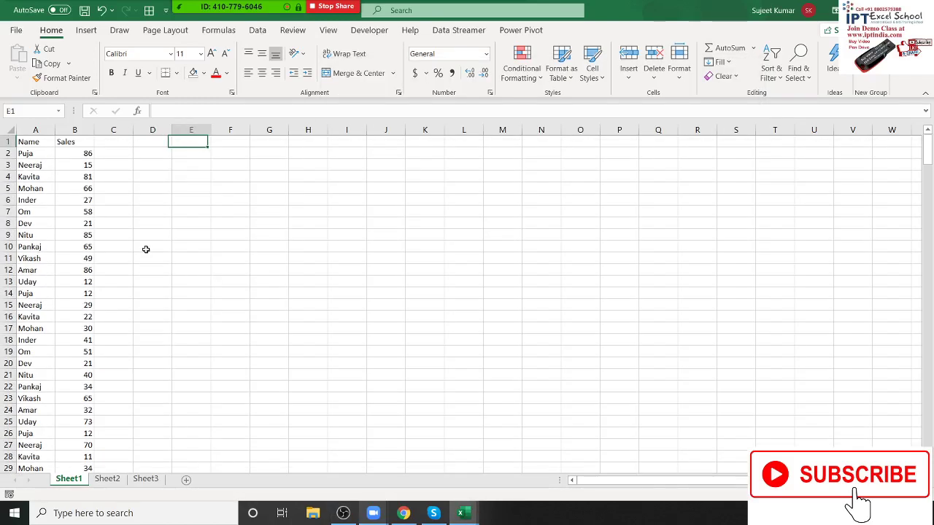
pyautogui.press('Down')
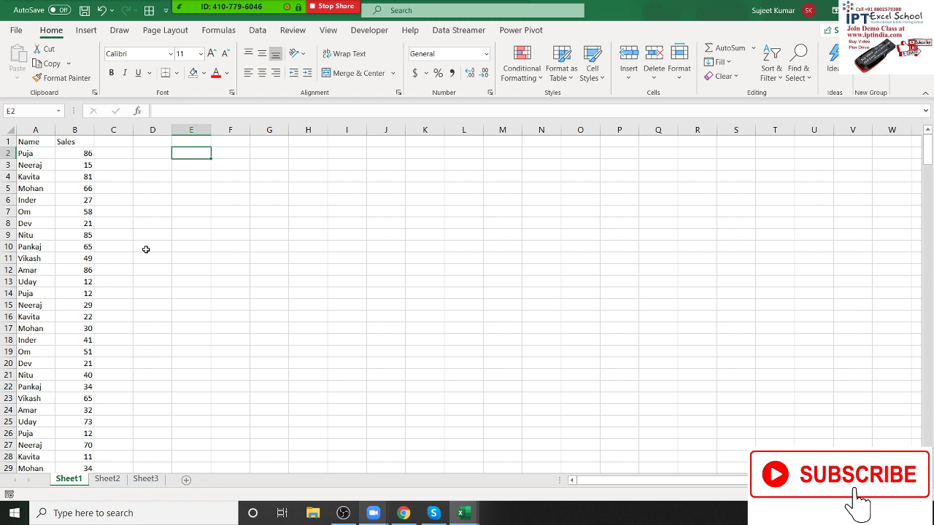
pyautogui.write('=')
pyautogui.write('max')
pyautogui.press('Tab')
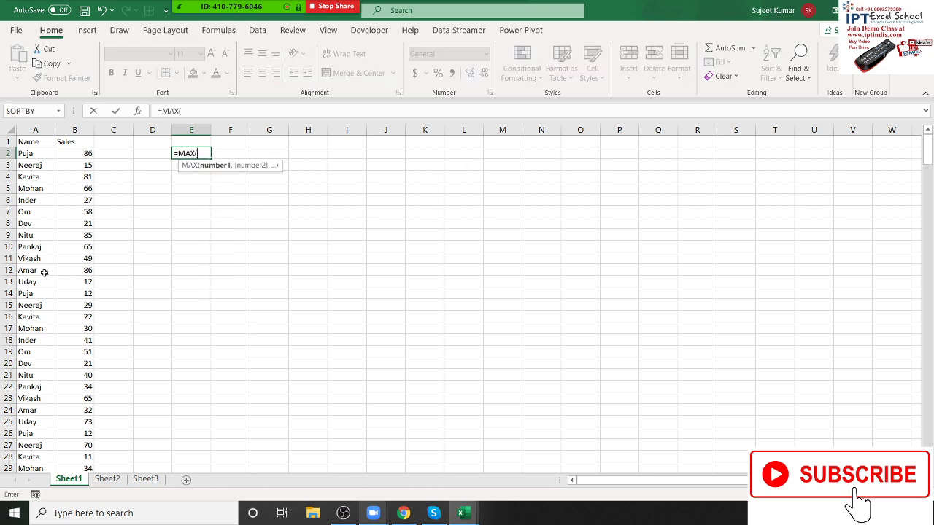
pyautogui.click(76, 129)
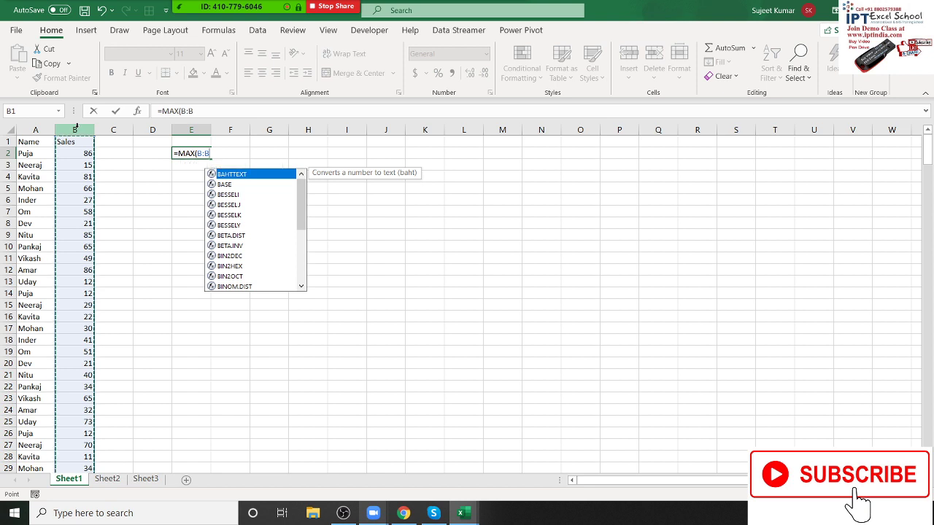
pyautogui.press('Return')
pyautogui.press('Up')
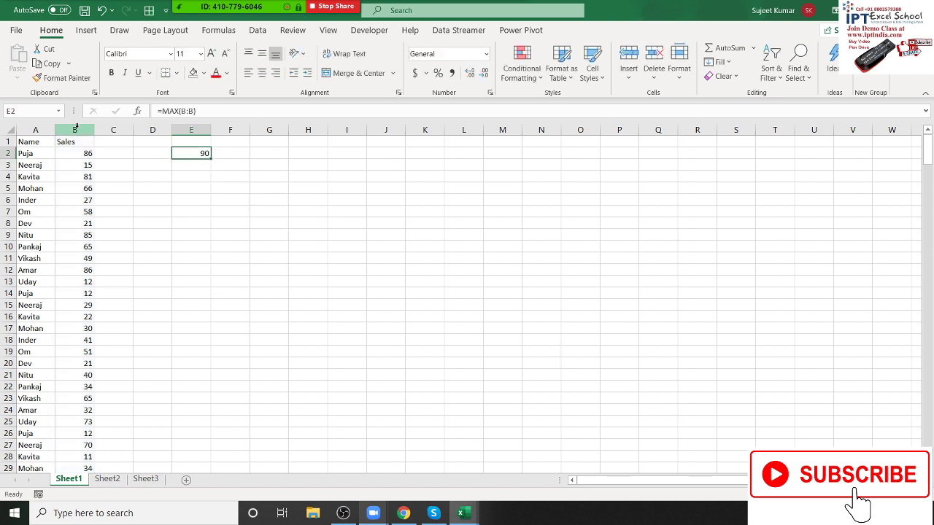
# Enter =MAXA(B:B) in E3, which also returns 90
pyautogui.press('Down')
pyautogui.write('=max')
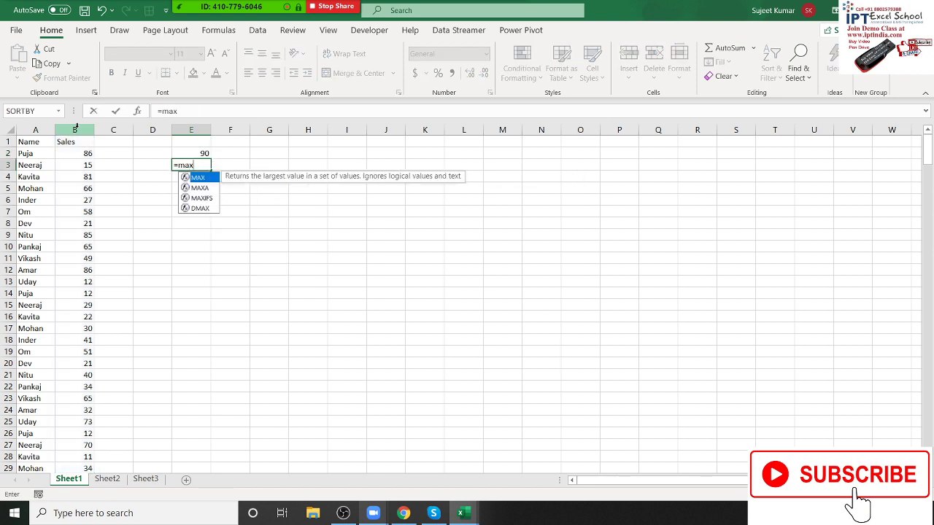
pyautogui.press('Down')
pyautogui.press('Tab')
pyautogui.press('Left')
pyautogui.press('Left')
pyautogui.press('Left')
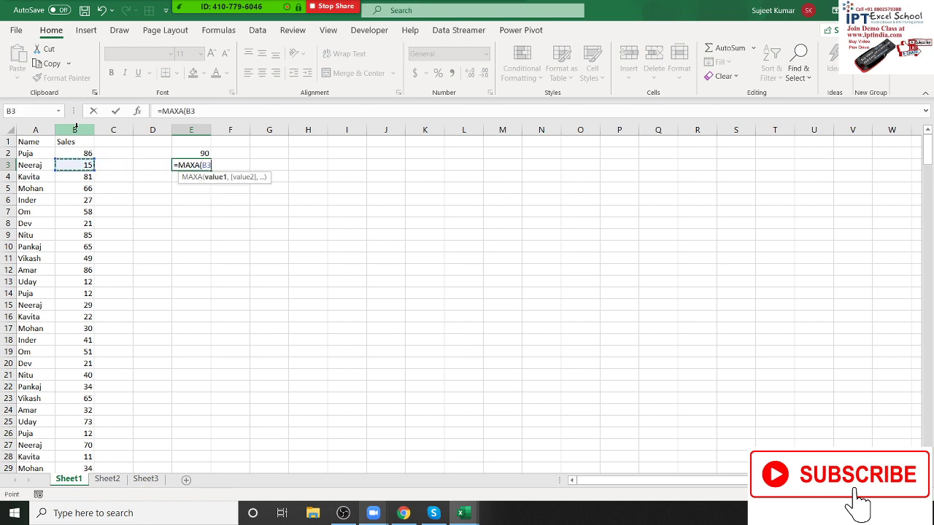
pyautogui.click(76, 129)
pyautogui.press('Return')
pyautogui.press('Up')
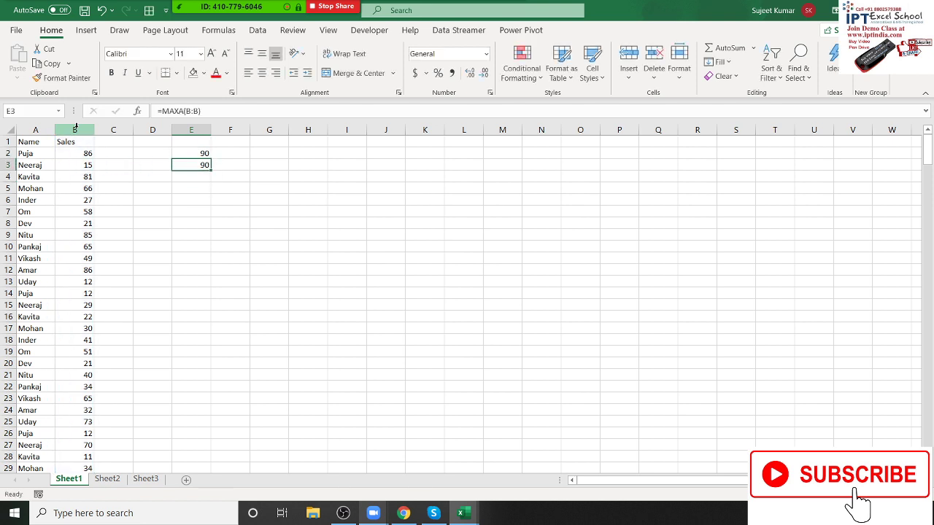
# Enter =RAND() in H1 to generate a random decimal
pyautogui.click(304, 139)
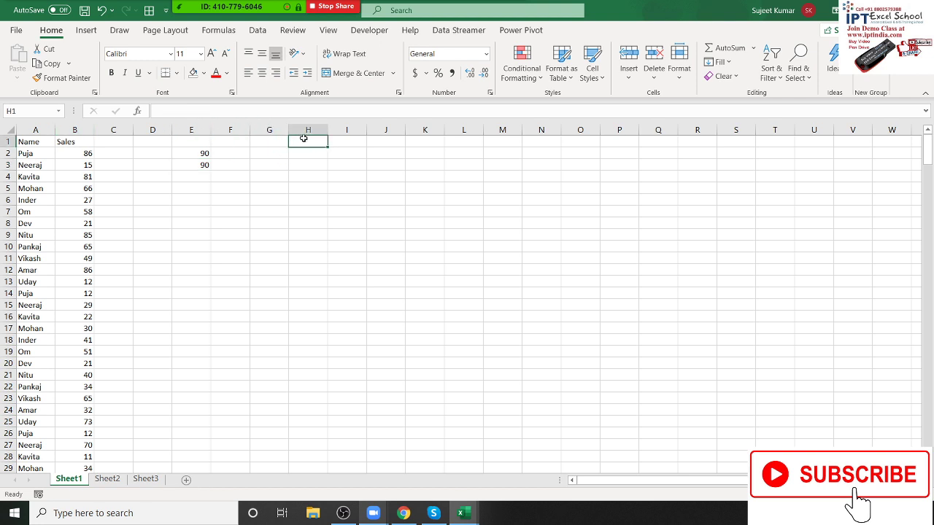
pyautogui.write('=ra')
pyautogui.press('Down')
pyautogui.press('Down')
pyautogui.press('Down')
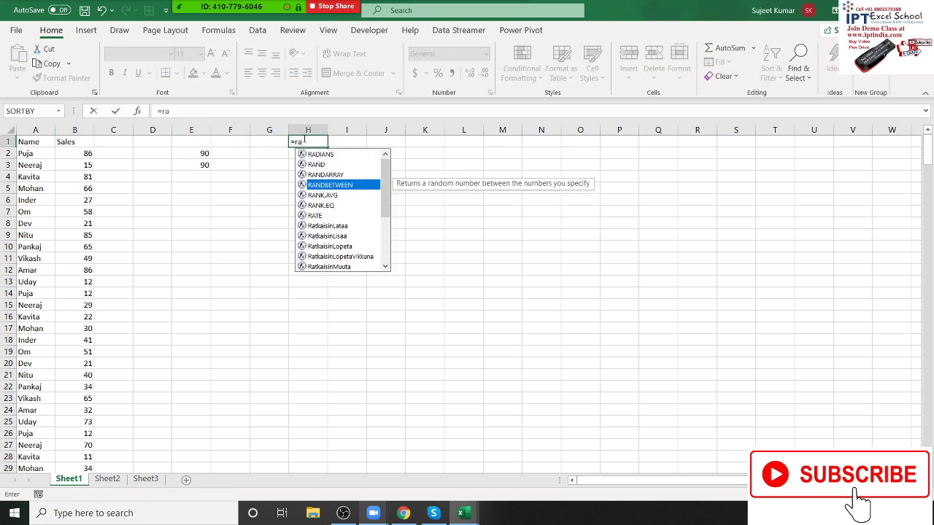
pyautogui.press('Tab')
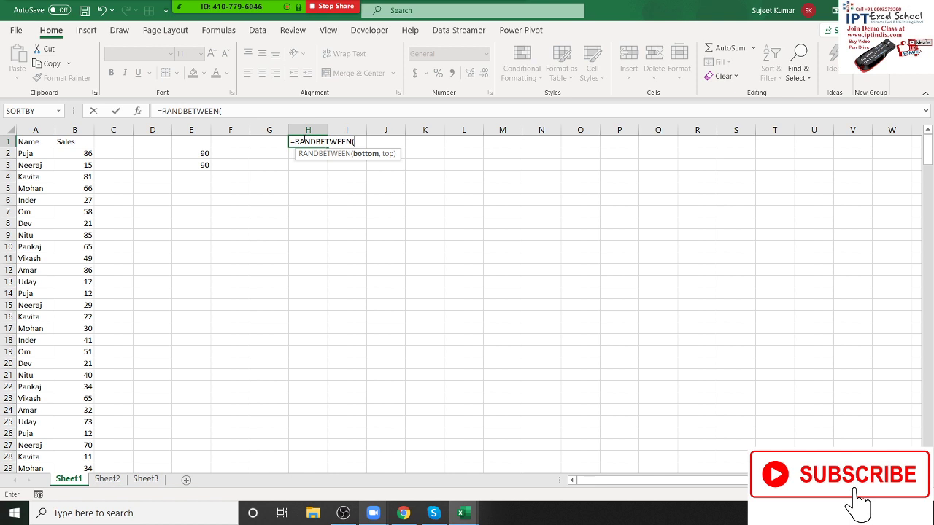
pyautogui.press('Escape')
pyautogui.write('=ra')
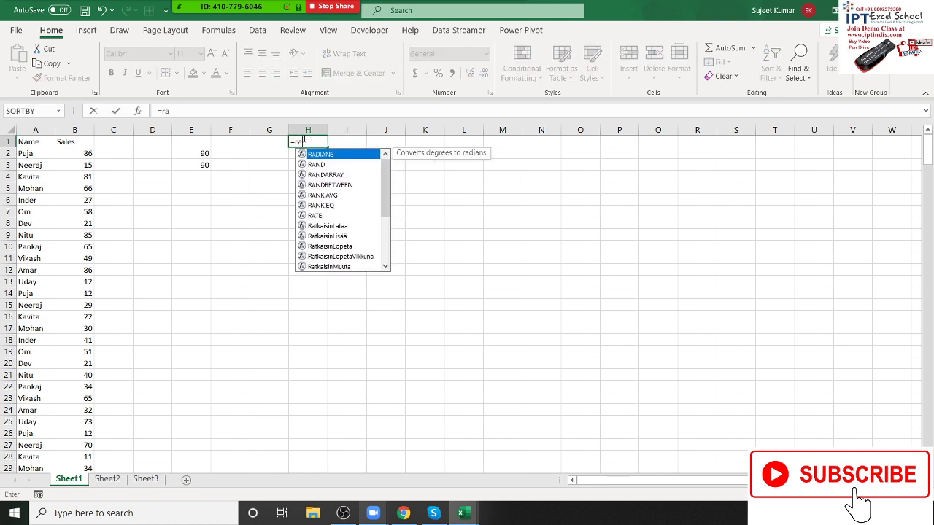
pyautogui.press('Down')
pyautogui.press('Tab')
pyautogui.write(')')
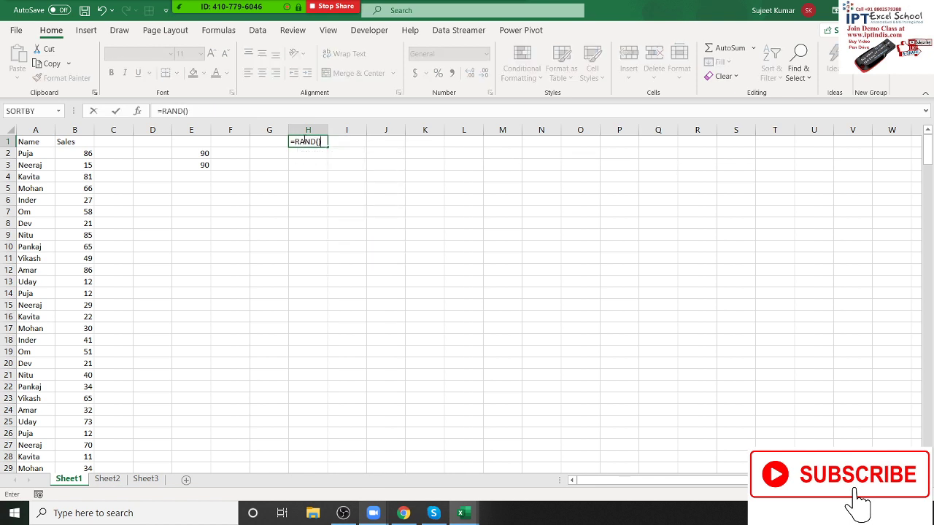
pyautogui.hotkey('ctrl', 'Return')
# Fill the RAND formula down through H13
pyautogui.hotkey('shift', 'Down')
pyautogui.hotkey('shift', 'Down')
pyautogui.hotkey('shift', 'Down')
pyautogui.hotkey('shift', 'Down')
pyautogui.hotkey('shift', 'Down')
pyautogui.hotkey('shift', 'Down')
pyautogui.hotkey('shift', 'Down')
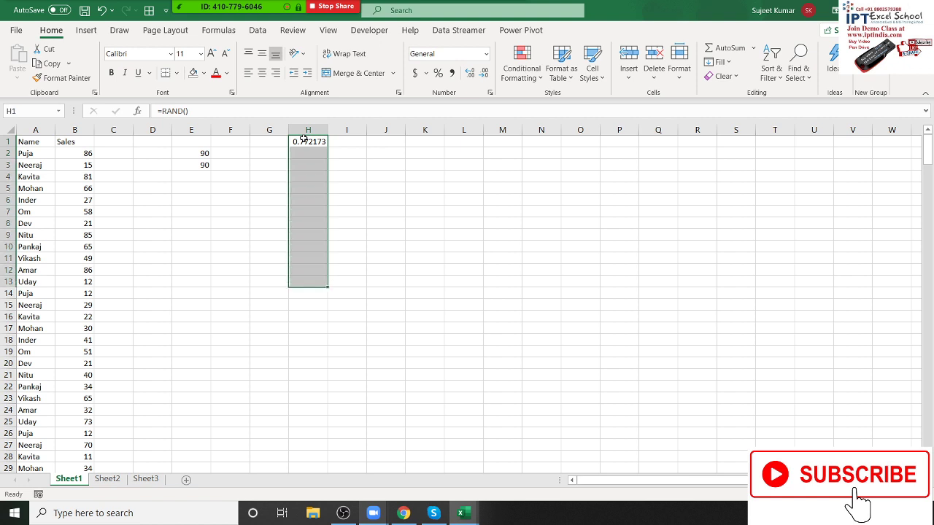
pyautogui.hotkey('ctrl', 'd')
pyautogui.hotkey('ctrl', 'q')
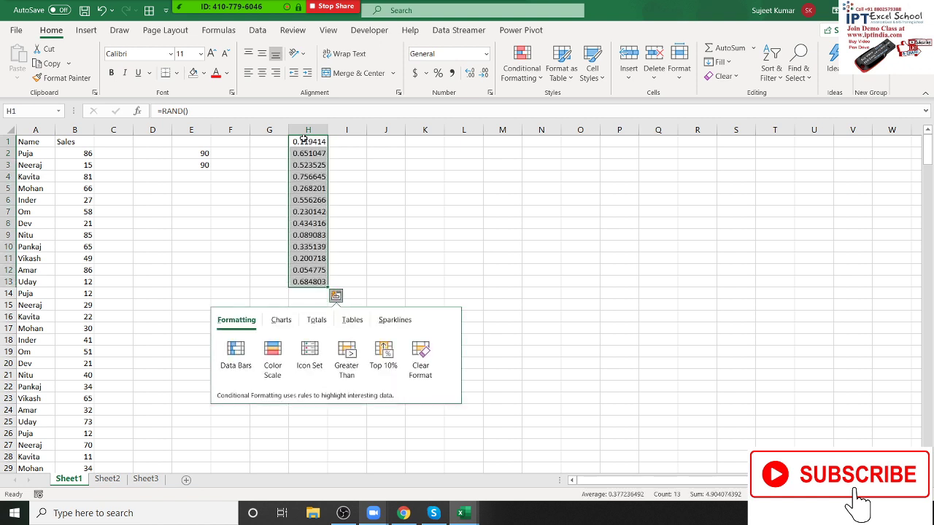
# Start a MAX formula in J2
pyautogui.click(388, 157)
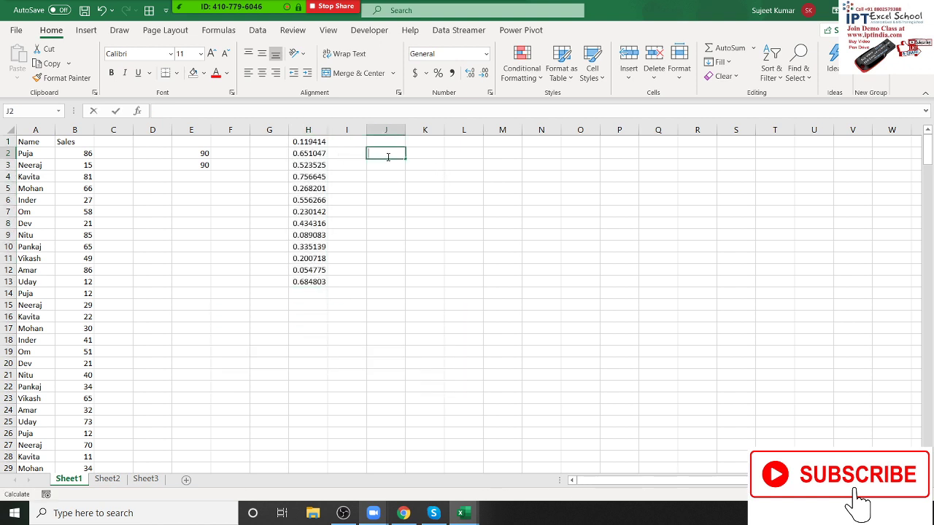
pyautogui.write('=max')
pyautogui.press('Tab')
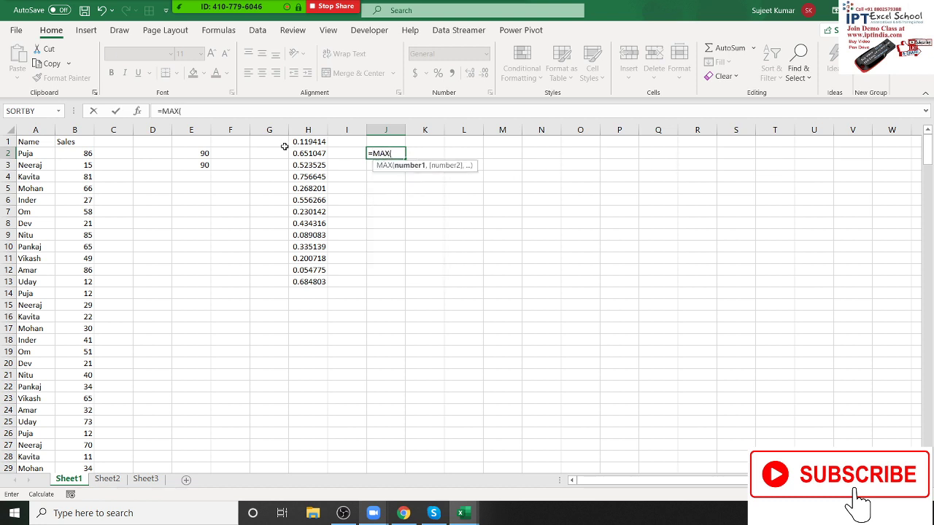
# Complete =MAX(H1:H13) in J2 and format H1:H13 and J2 as percentages, showing 97%
pyautogui.moveTo(308, 142); pyautogui.dragTo(310, 282)
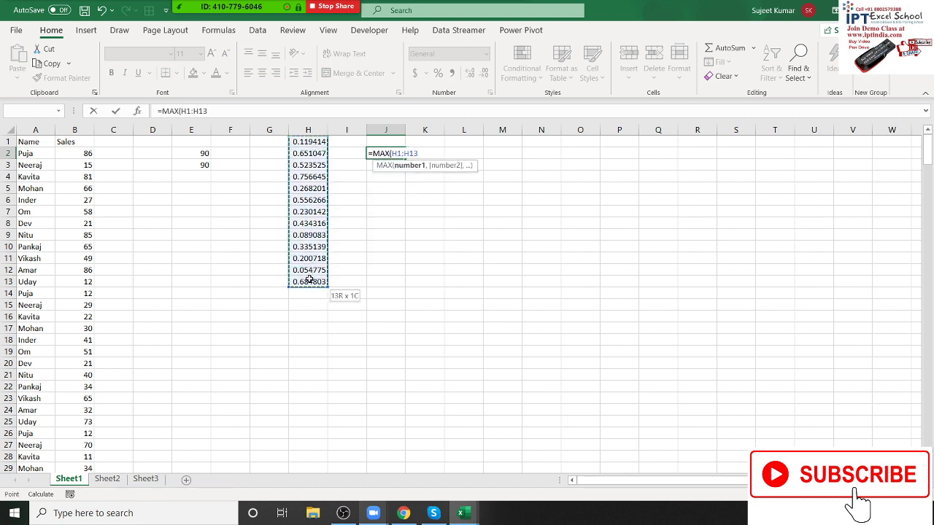
pyautogui.press('Return')
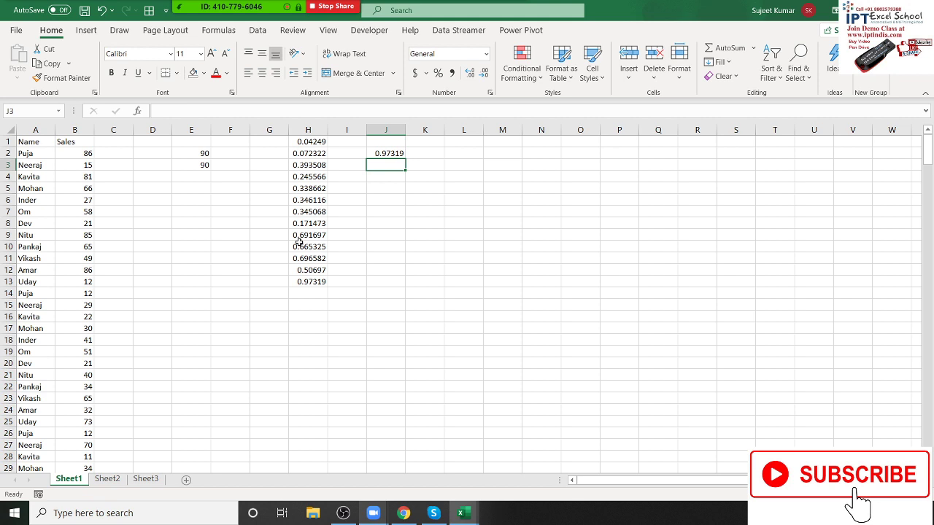
pyautogui.press('Left')
pyautogui.press('Left')
pyautogui.press('Up')
pyautogui.press('Up')
pyautogui.hotkey('ctrl', 'shift', 'Down')
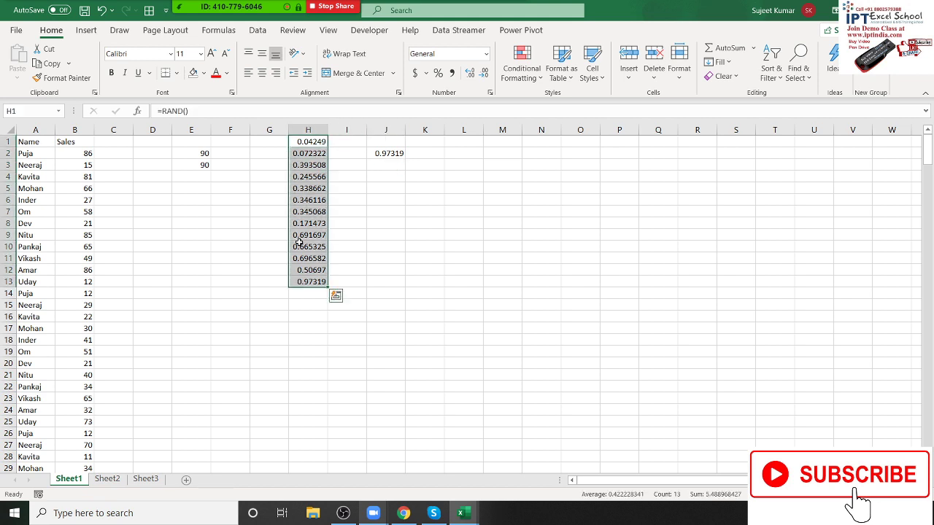
pyautogui.hotkey('ctrl', 'shift', '5')
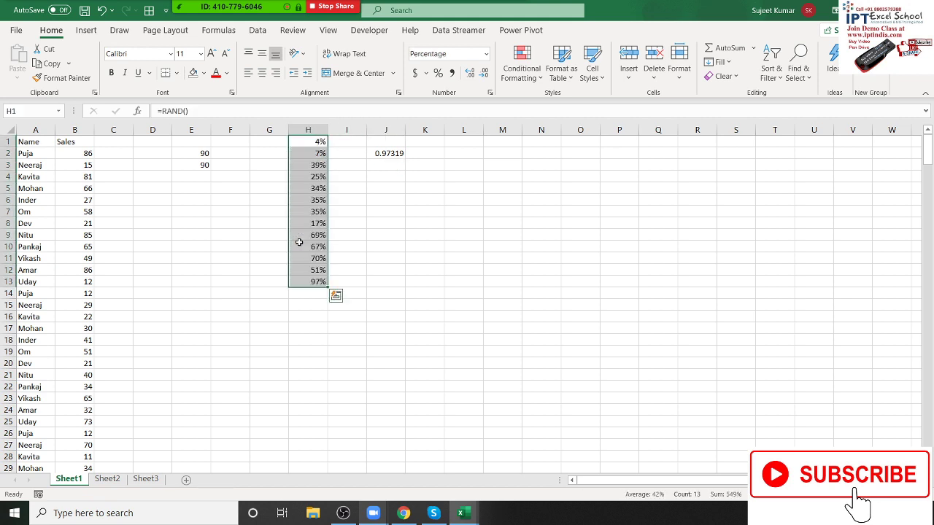
pyautogui.press('Right')
pyautogui.press('Down')
pyautogui.press('Right')
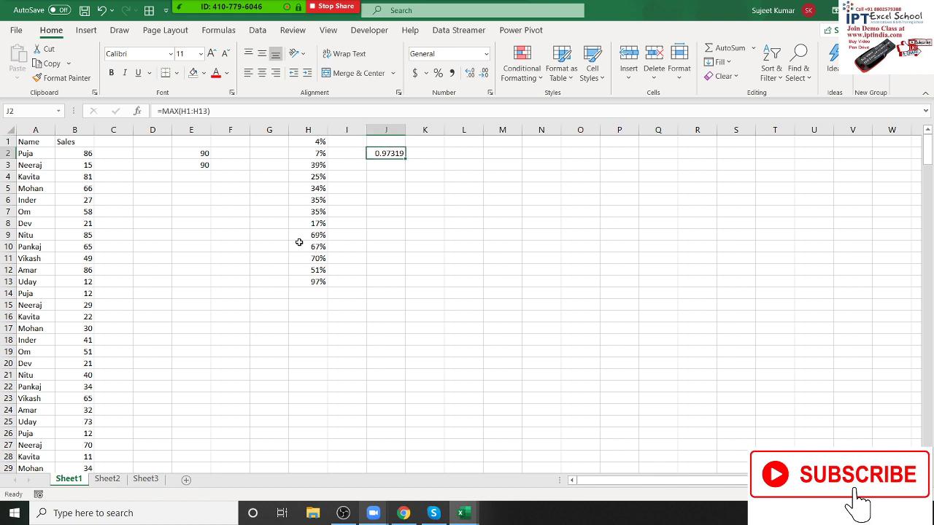
pyautogui.hotkey('ctrl', 'shift', '5')
# Replace the value in H5 with TRUE
pyautogui.click(323, 189)
pyautogui.doubleClick(324, 189)
pyautogui.write('tr')
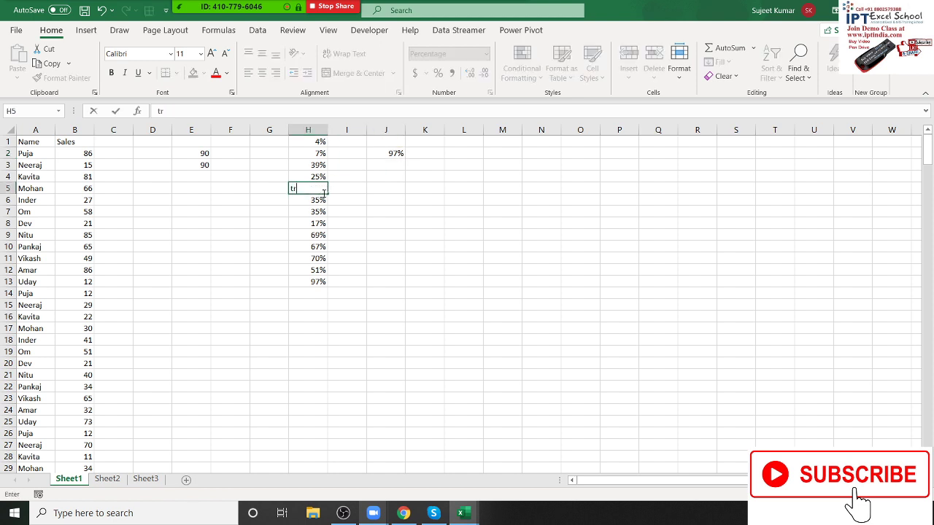
pyautogui.write('ue')
pyautogui.press('Return')
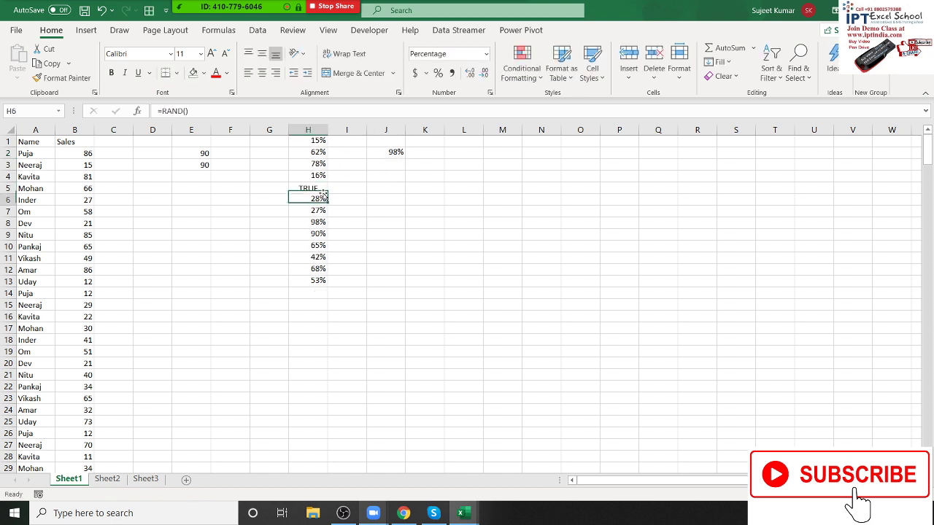
pyautogui.click(393, 154)
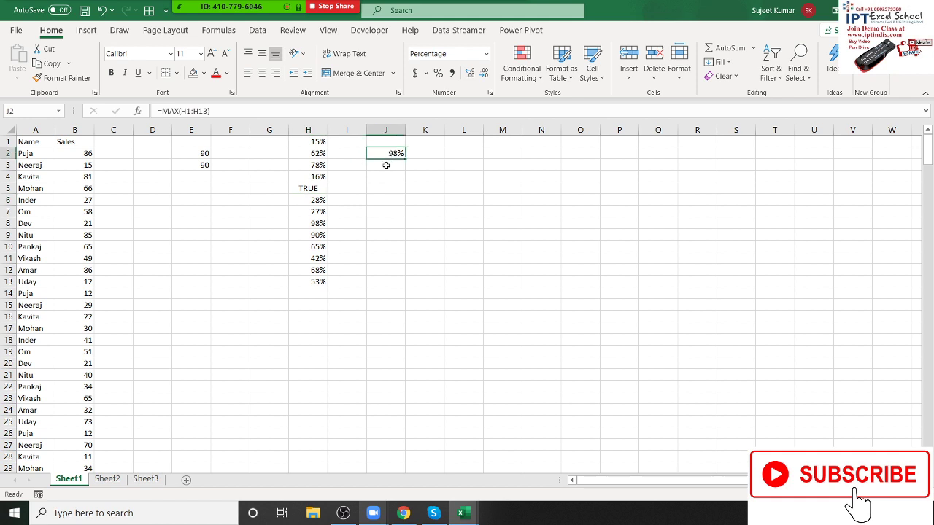
# Copy H1:H13 and paste it back as fixed values instead of RAND formulas
pyautogui.moveTo(320, 141); pyautogui.dragTo(318, 281)
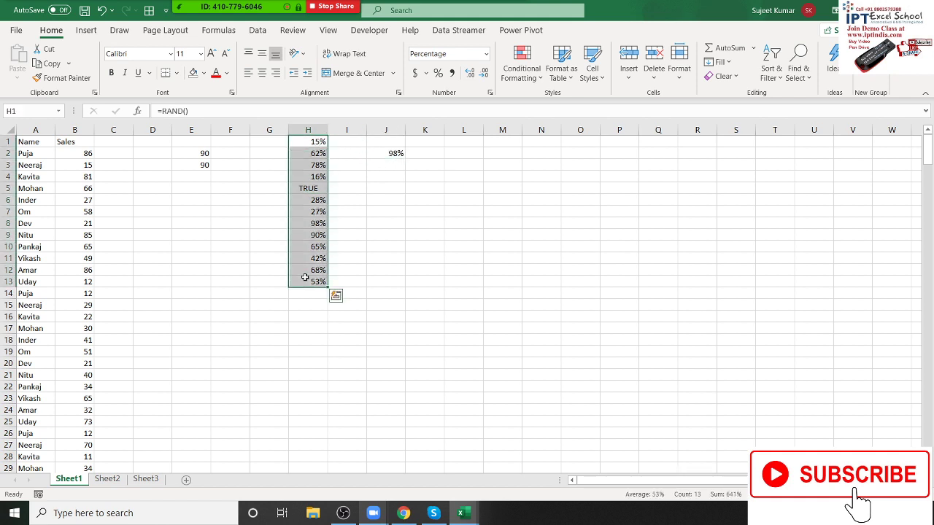
pyautogui.hotkey('ctrl', 'c')
pyautogui.click(17, 76)
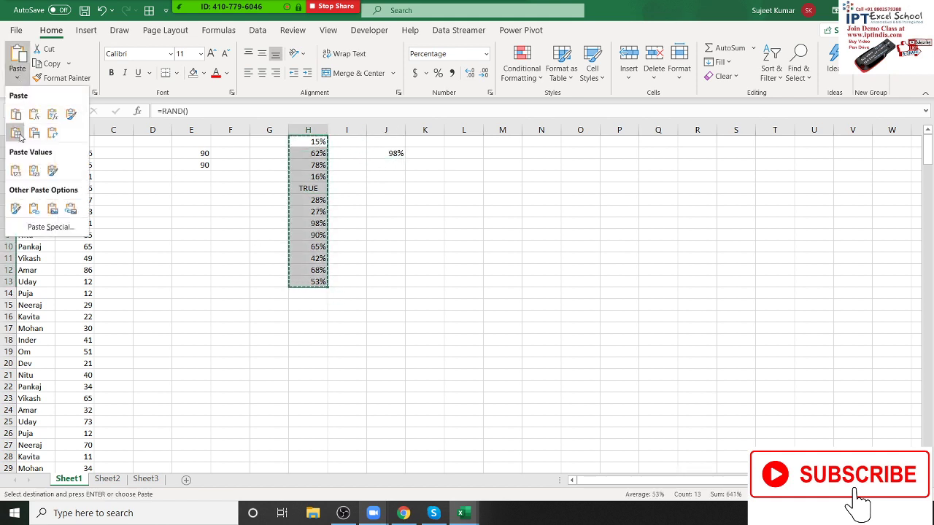
pyautogui.click(20, 170)
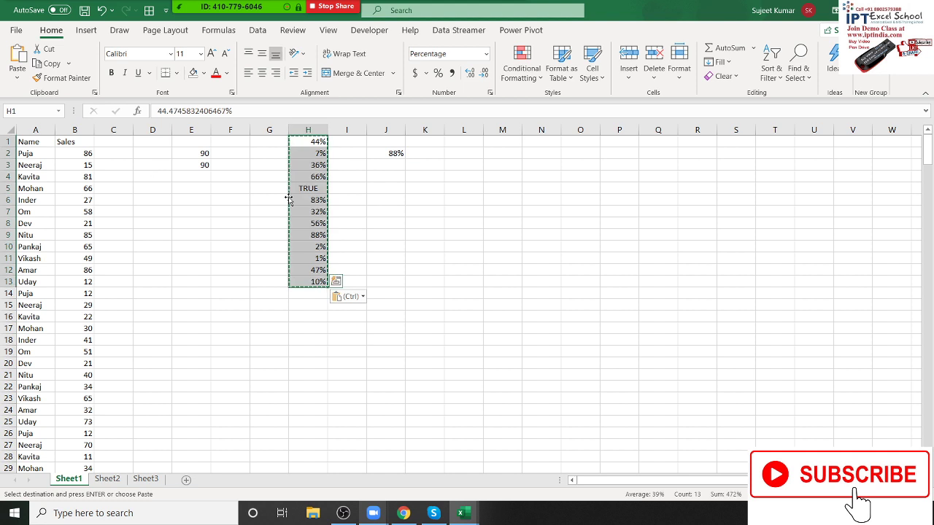
pyautogui.click(396, 165)
pyautogui.click(310, 164)
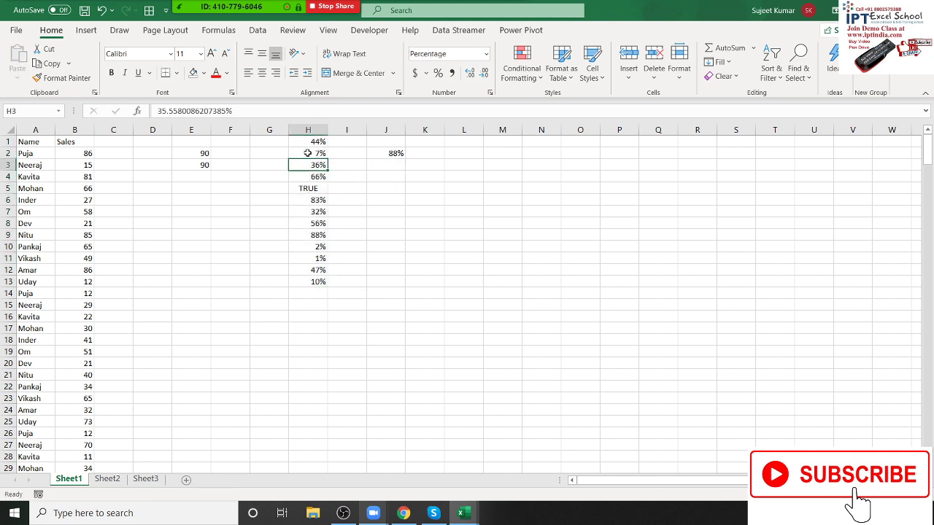
# Inspect J2's MAX formula, which now shows 88%
pyautogui.click(378, 150)
pyautogui.doubleClick(391, 153)
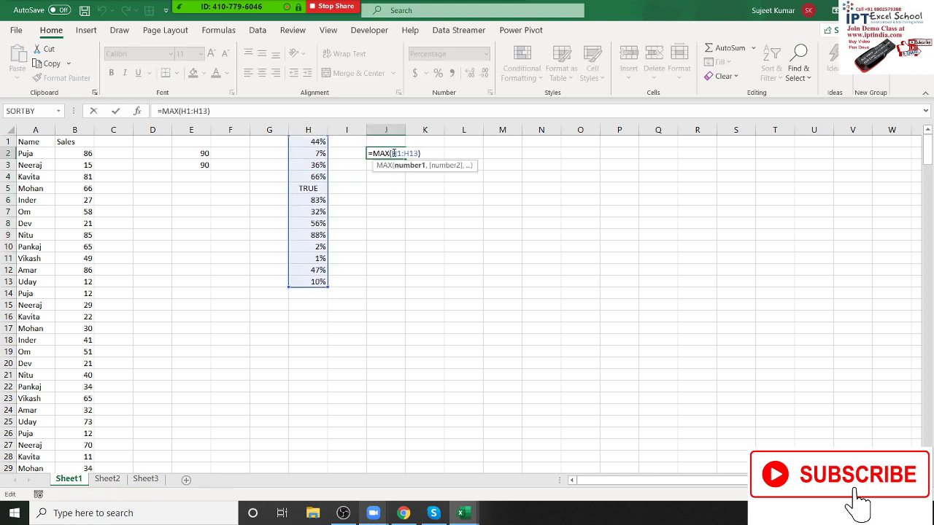
pyautogui.press('Return')
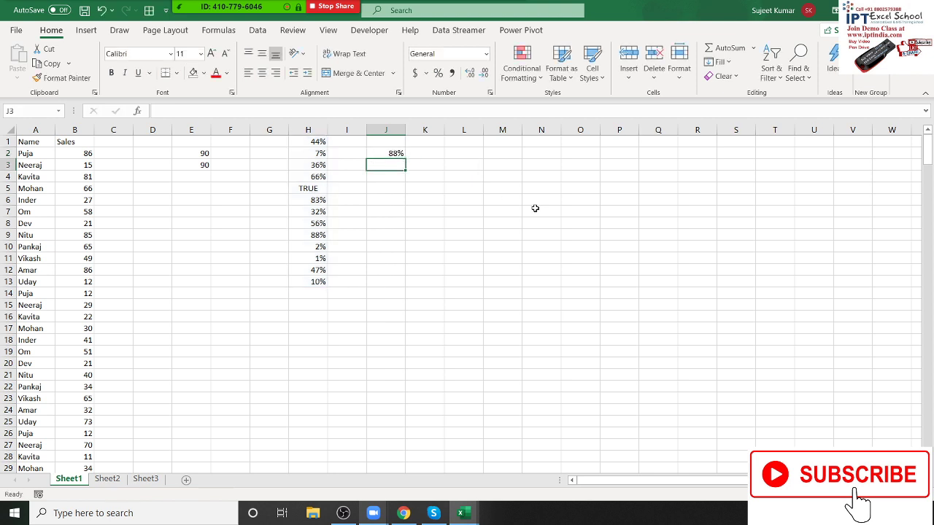
# Enter =MAXA(H1:H13) in J3, returning 1 because TRUE counts as 1
pyautogui.write('=ma')
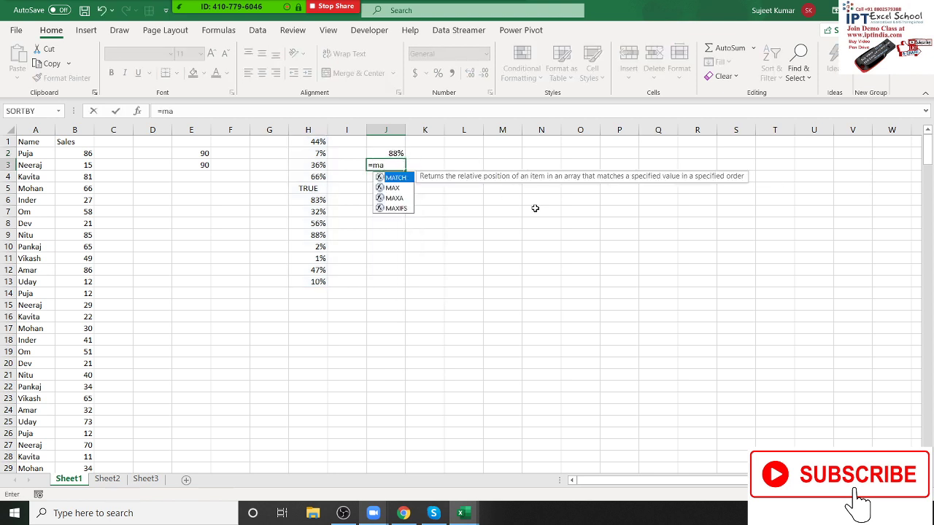
pyautogui.press('Down')
pyautogui.press('Down')
pyautogui.press('Tab')
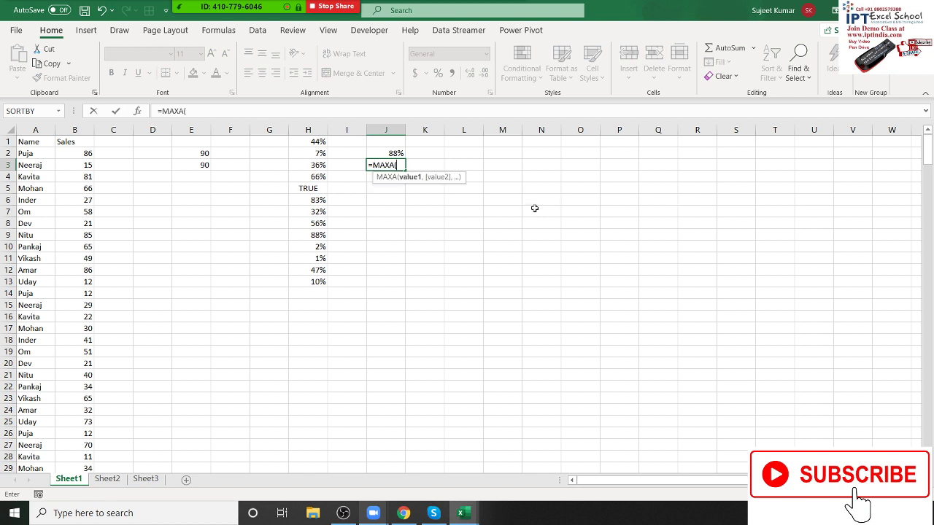
pyautogui.moveTo(309, 136); pyautogui.dragTo(309, 283)
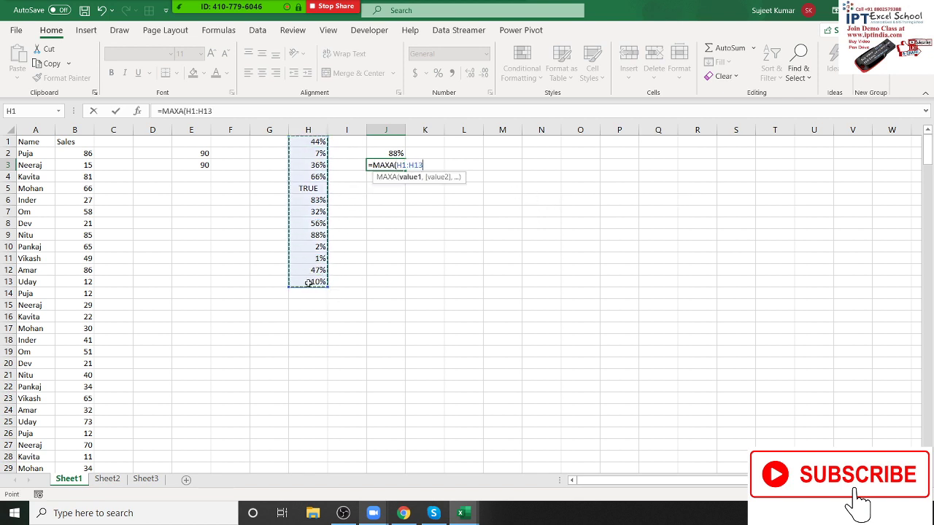
pyautogui.press('Return')
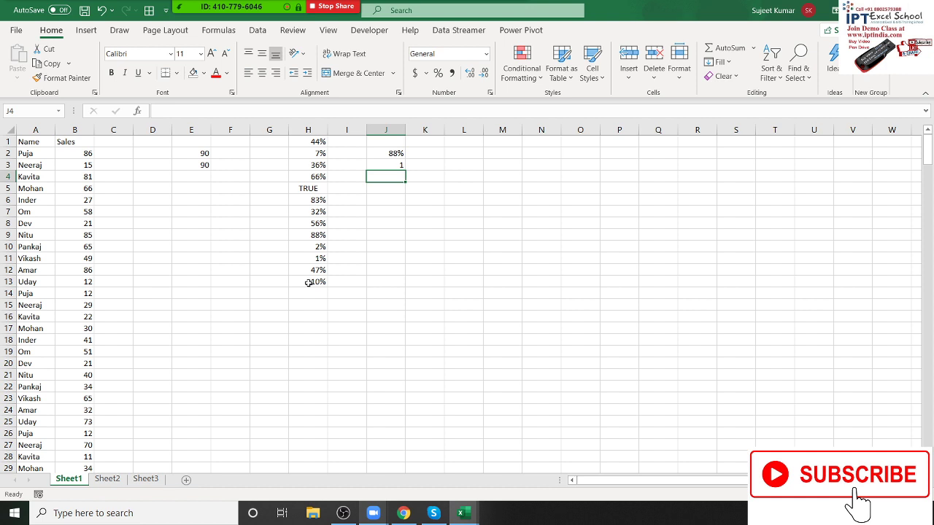
pyautogui.press('Up')
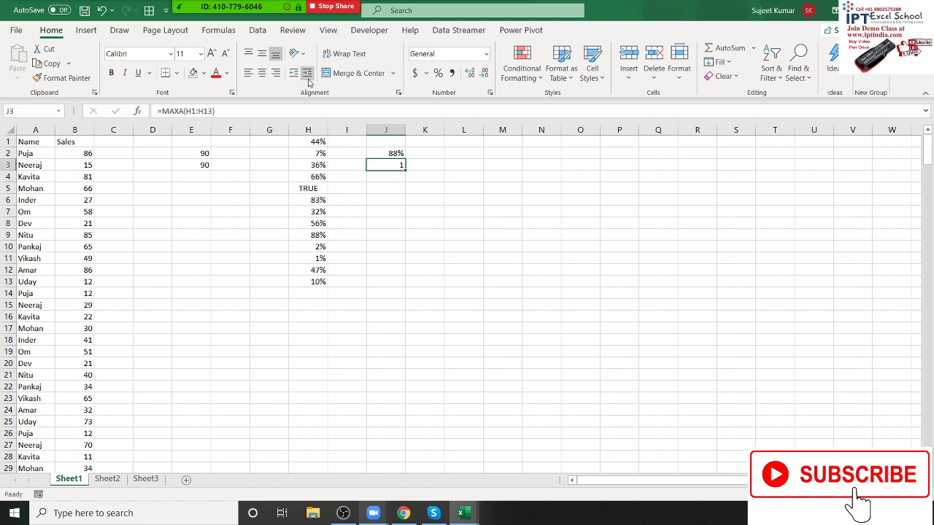
pyautogui.click(308, 192)
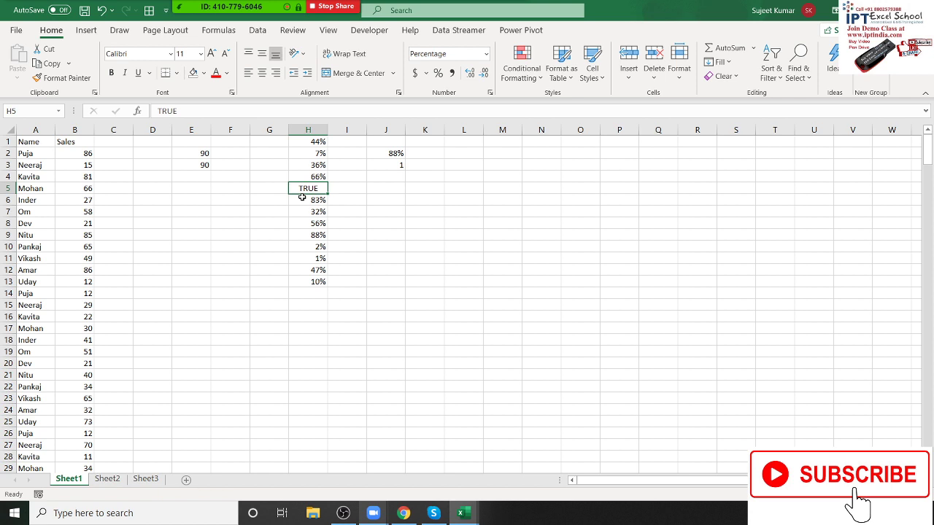
pyautogui.press('Up')
pyautogui.press('Down')
pyautogui.press('Right')
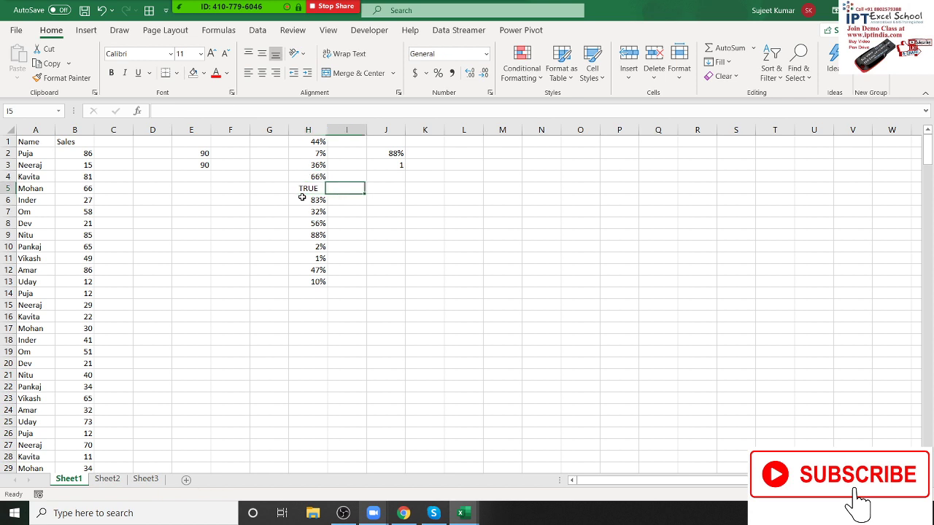
pyautogui.press('Left')
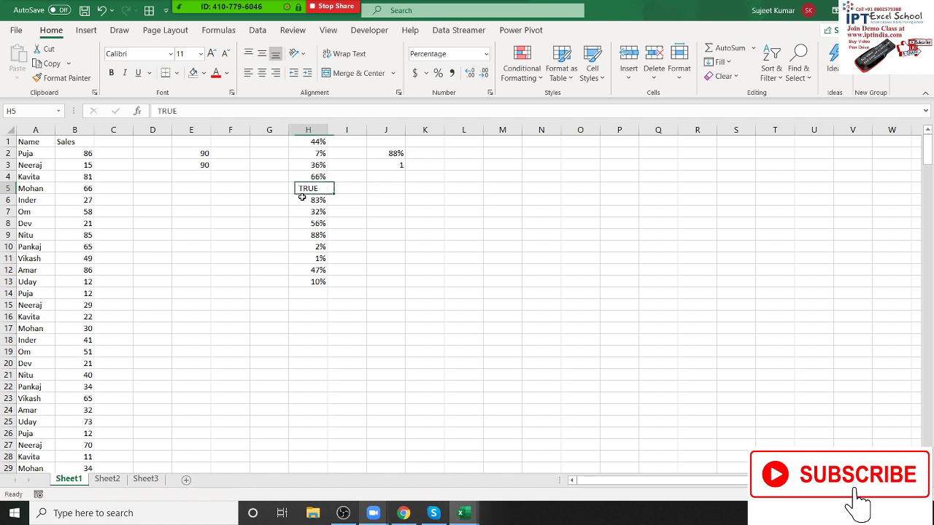
pyautogui.press('Right')
pyautogui.press('Left')
# Enter a MIN formula over the column H values in J4, returning 1%
pyautogui.click(380, 176)
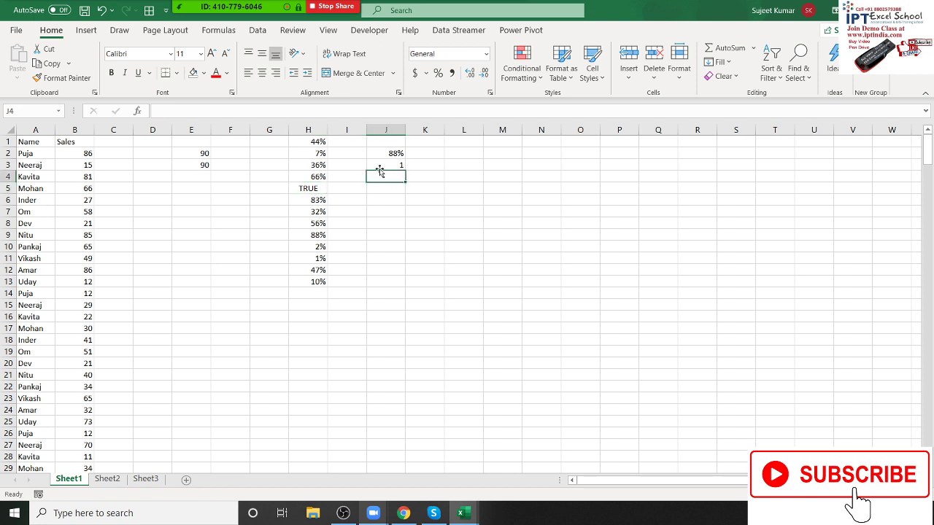
pyautogui.write('=min')
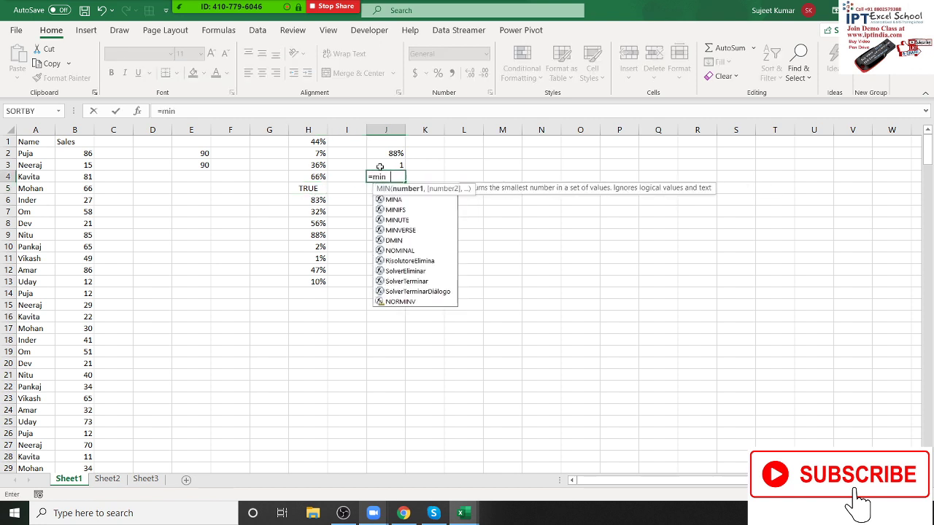
pyautogui.press('Tab')
pyautogui.moveTo(321, 141); pyautogui.dragTo(298, 281)
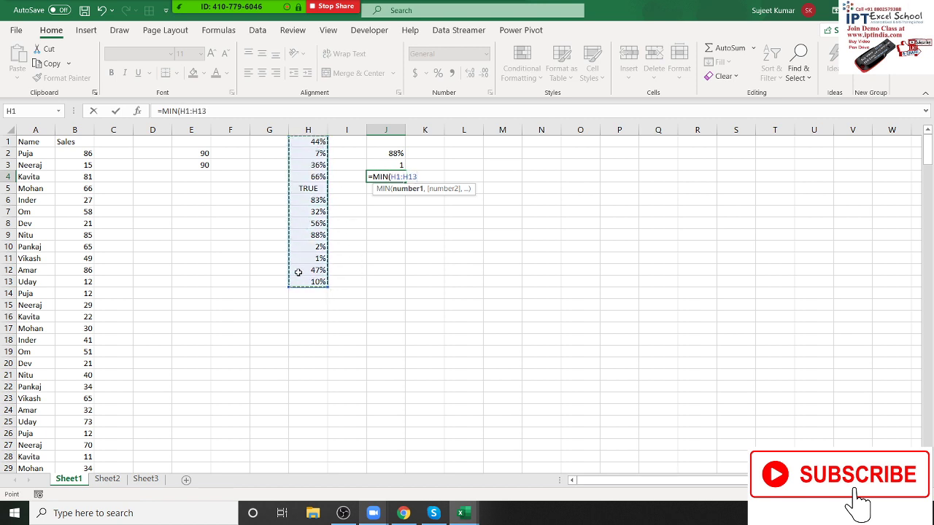
pyautogui.press('Return')
pyautogui.press('Left')
pyautogui.press('Left')
pyautogui.press('Down')
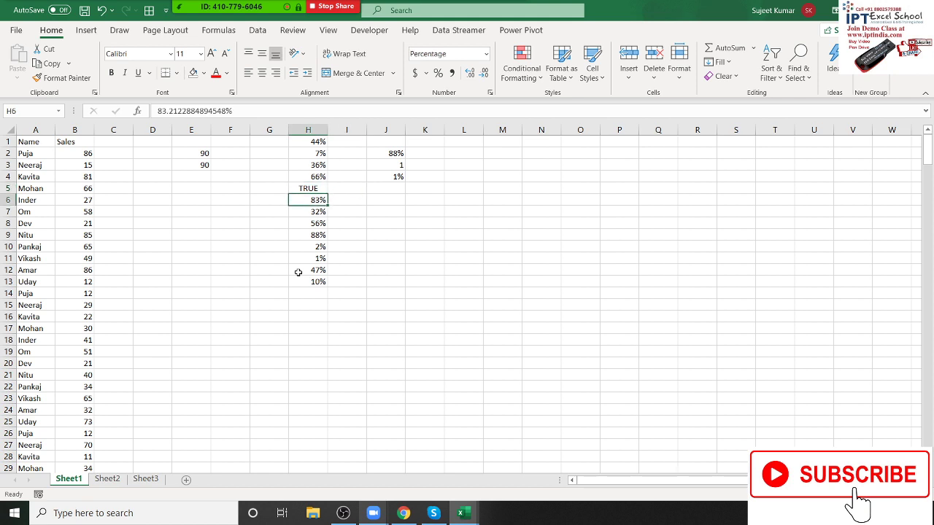
# Replace the 32% in H7 with FALSE, correcting the typo
pyautogui.press('Down')
pyautogui.write('fas')
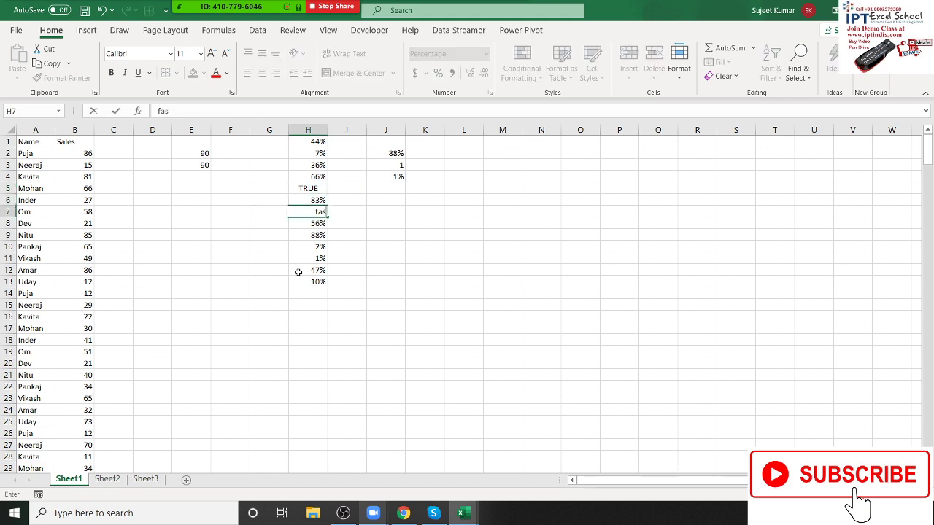
pyautogui.write('le')
pyautogui.press('Return')
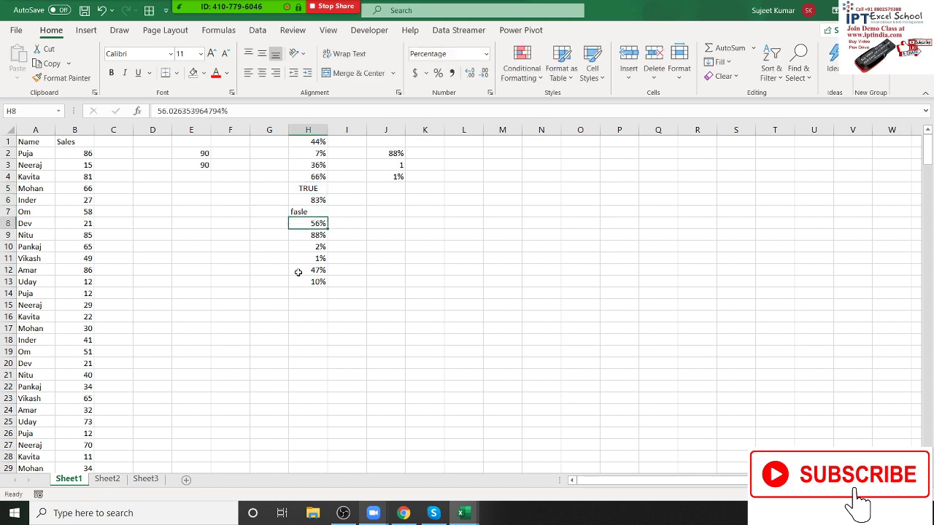
pyautogui.press('Up')
pyautogui.write('fals')
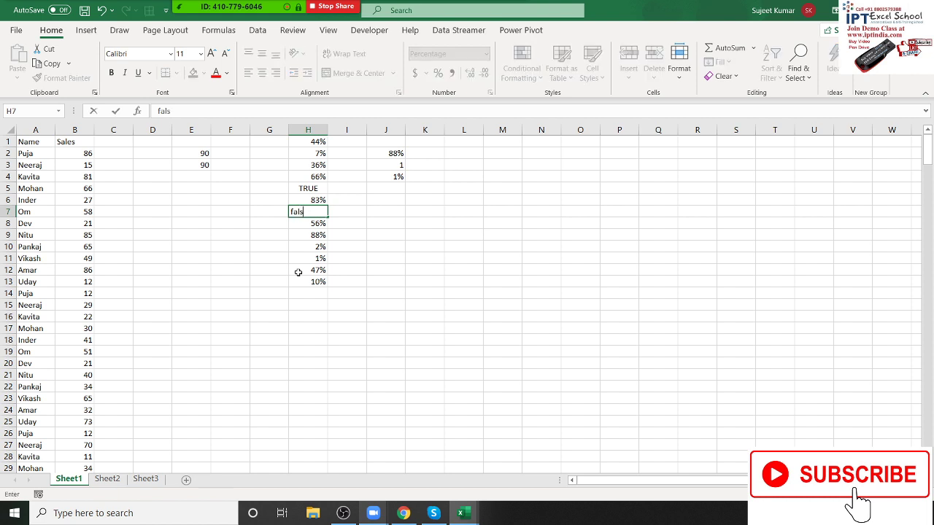
pyautogui.write('e')
pyautogui.press('Return')
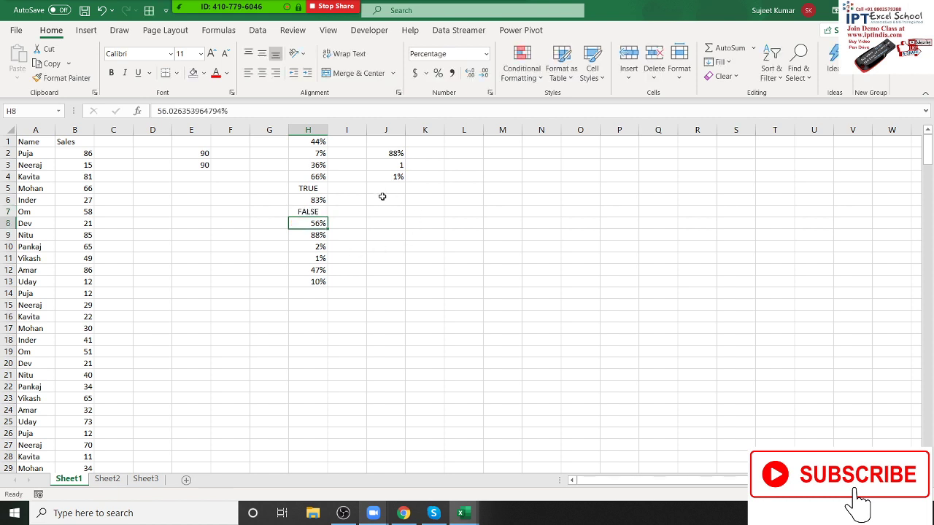
# Enter a MINA formula over column H in J5, returning 0 since FALSE counts as zero
pyautogui.click(387, 192)
pyautogui.write('=')
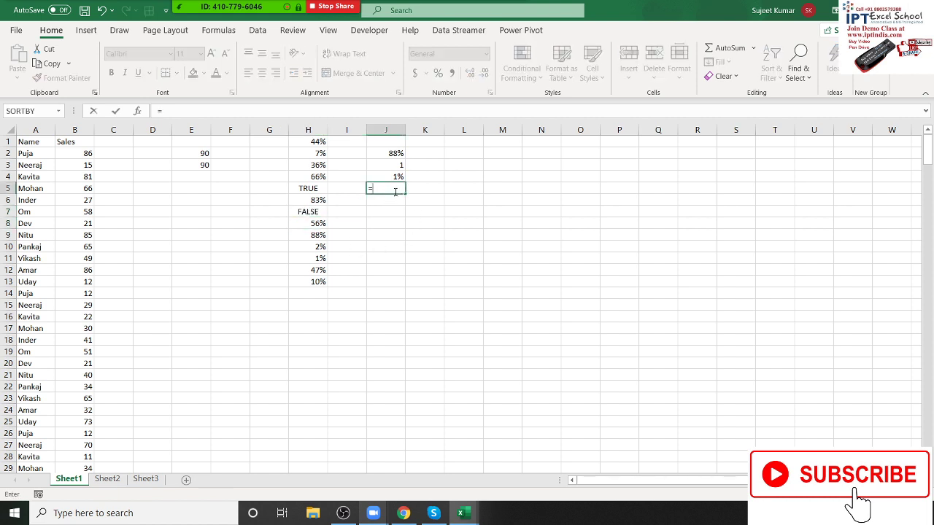
pyautogui.write('m')
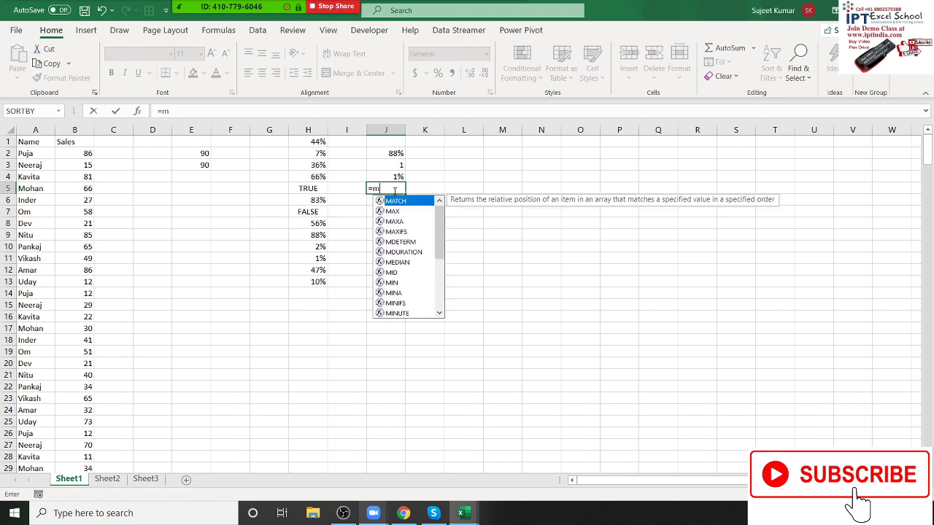
pyautogui.write('in')
pyautogui.press('Down')
pyautogui.press('Tab')
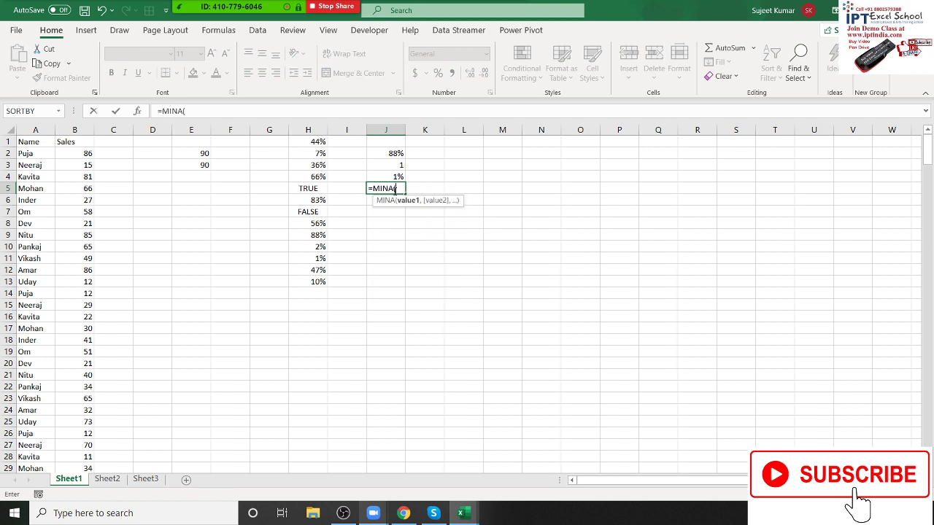
pyautogui.moveTo(302, 142); pyautogui.dragTo(301, 274)
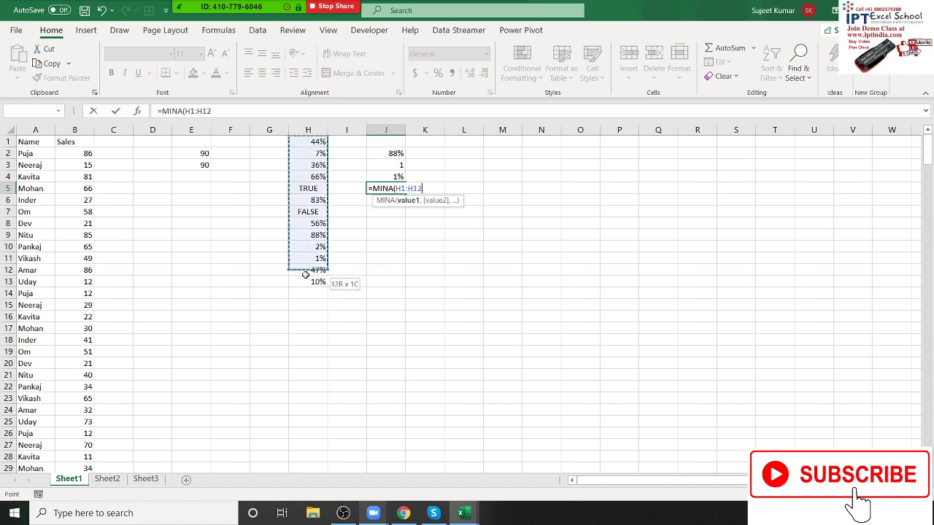
pyautogui.press('Return')
pyautogui.press('Up')
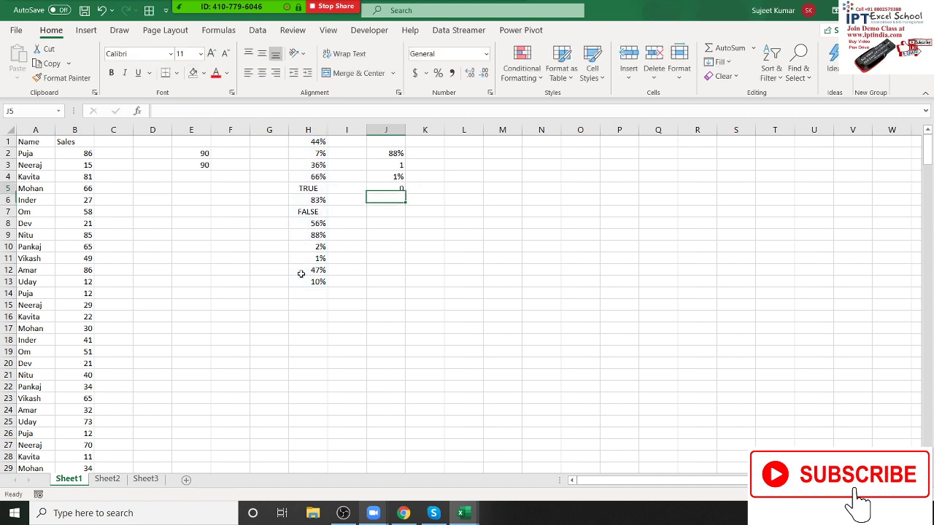
pyautogui.press('Down')
# Enter 1 in G5 beside the TRUE value
pyautogui.press('Left')
pyautogui.press('Left')
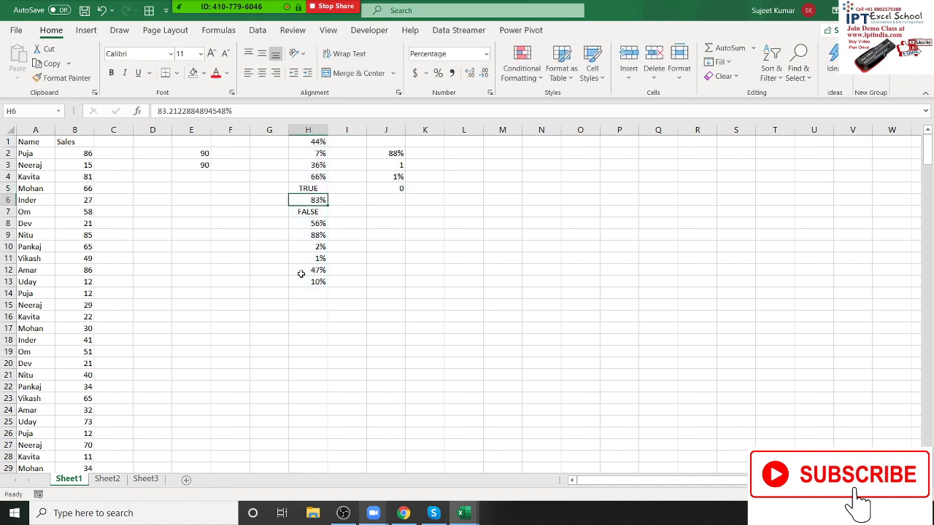
pyautogui.press('Left')
pyautogui.press('Up')
pyautogui.write('1')
pyautogui.press('Return')
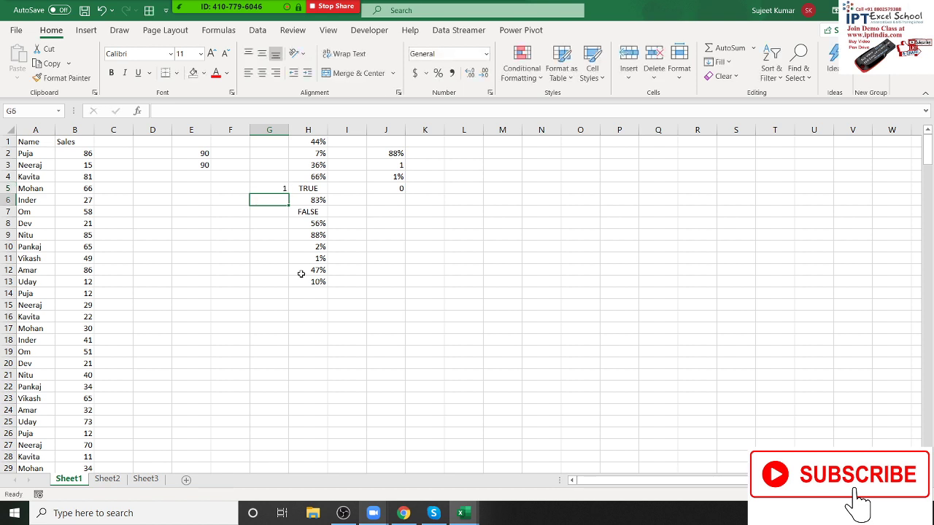
# Enter 0 in G7 beside FALSE and select the G:H values in rows 2 to 9
pyautogui.click(372, 240)
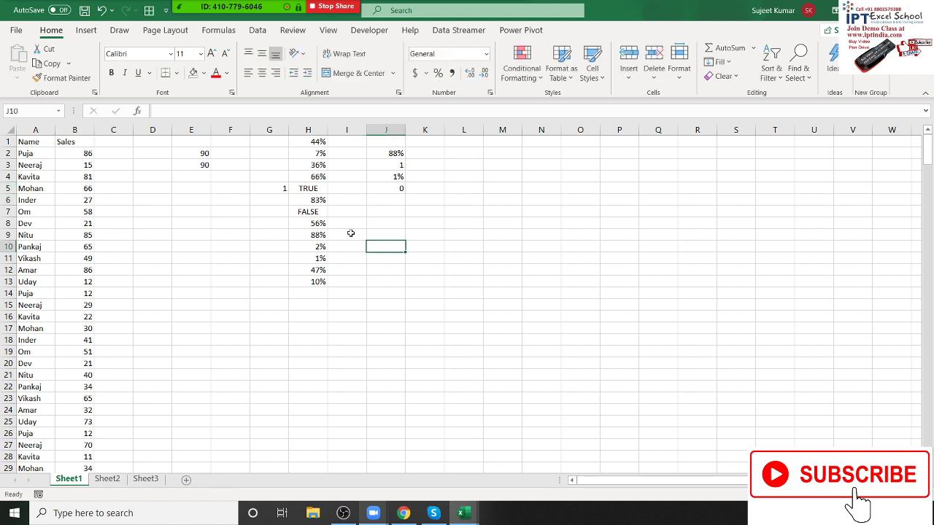
pyautogui.click(351, 233)
pyautogui.click(280, 209)
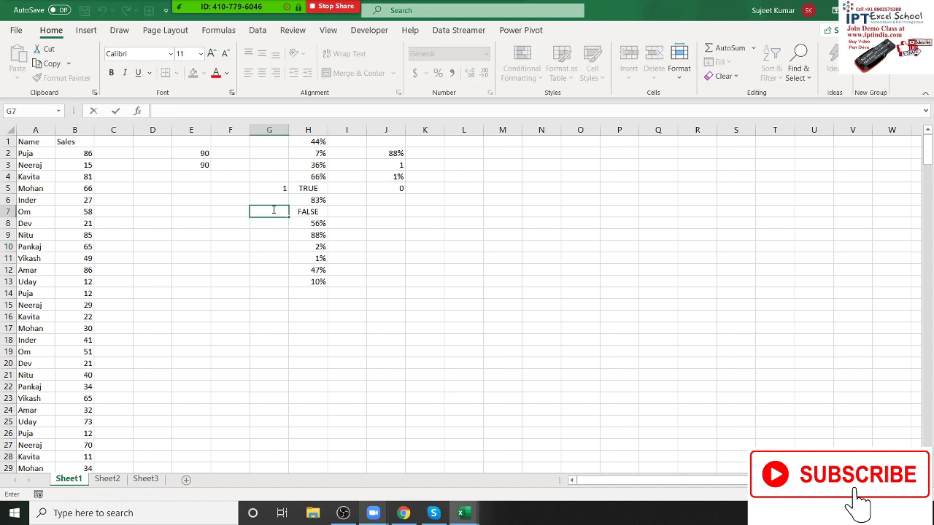
pyautogui.press('Escape')
pyautogui.click(307, 244)
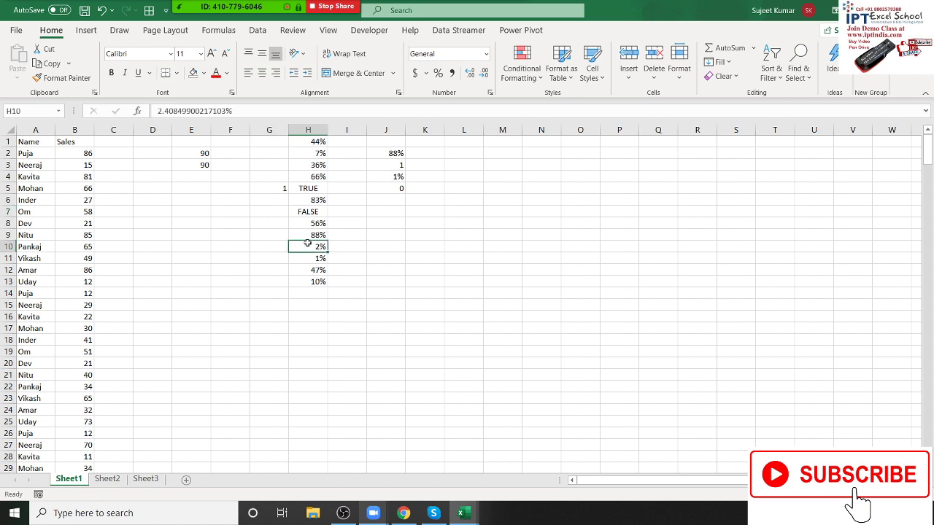
pyautogui.click(283, 214)
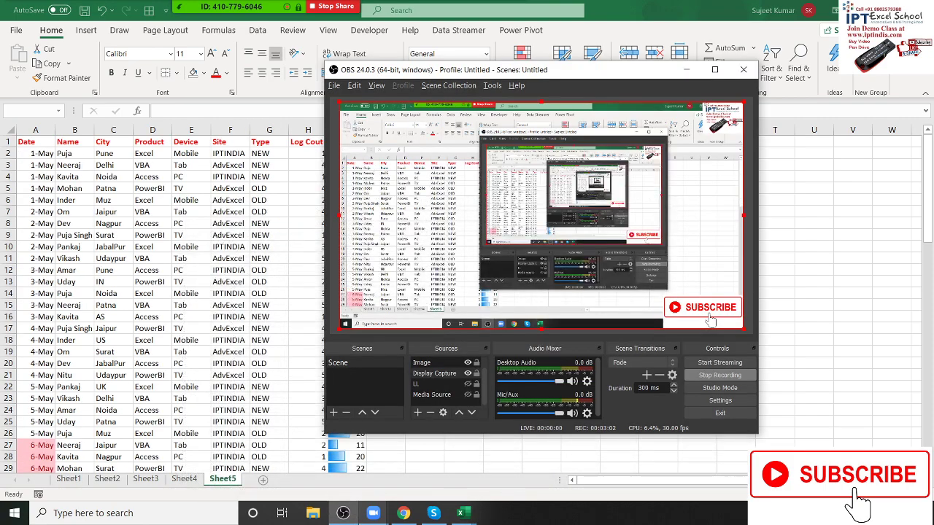
pyautogui.click(686, 70)
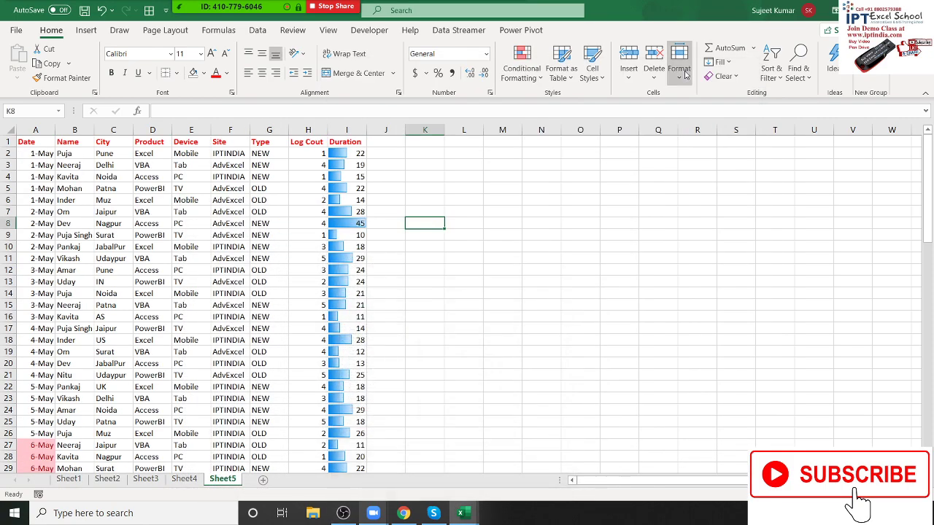
pyautogui.hotkey('alt', 'Tab')
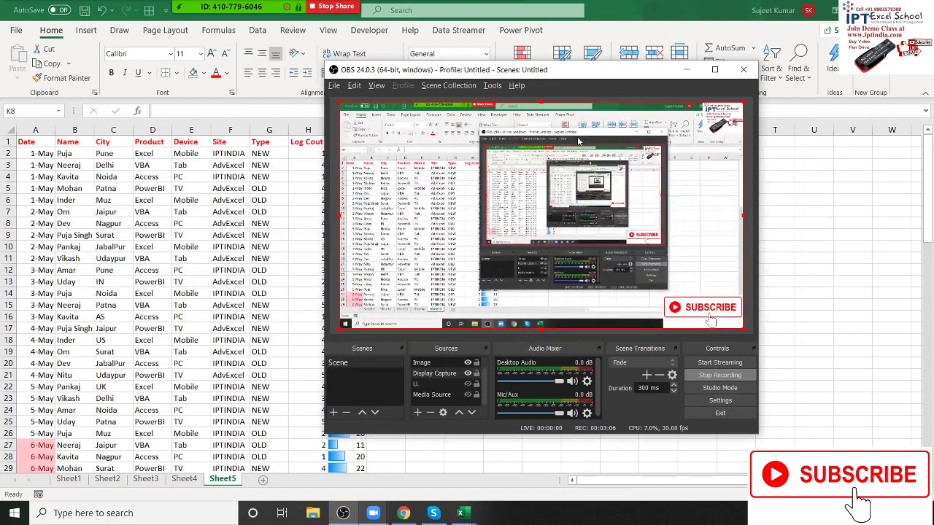
pyautogui.hotkey('alt', 'Tab')
pyautogui.hotkey('alt', 'Tab')
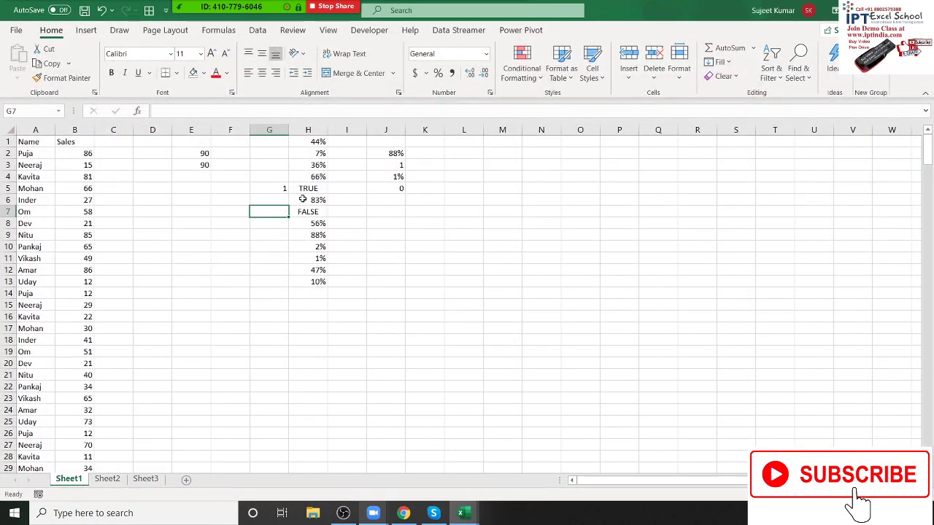
pyautogui.write('0')
pyautogui.press('Return')
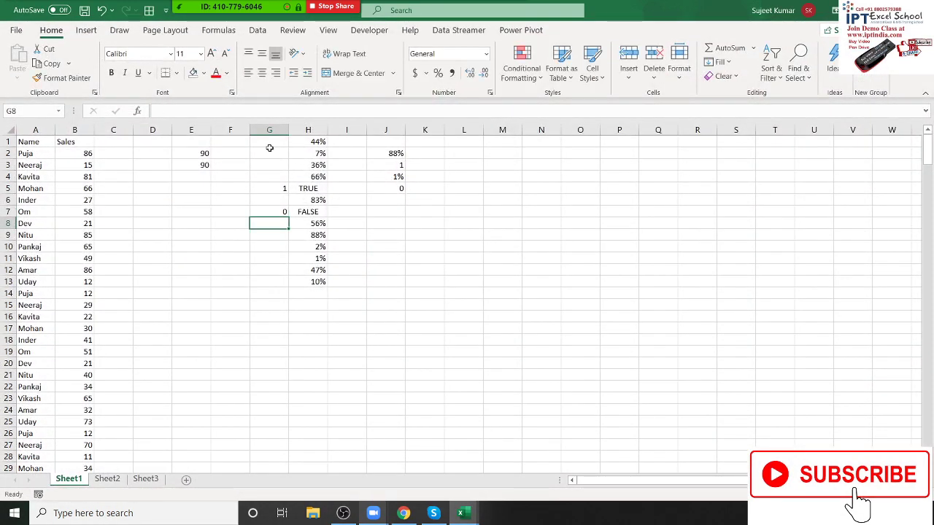
pyautogui.moveTo(269, 149)
pyautogui.mouseDown()
pyautogui.moveTo(308, 241)
pyautogui.moveTo(308, 282)
pyautogui.mouseUp()
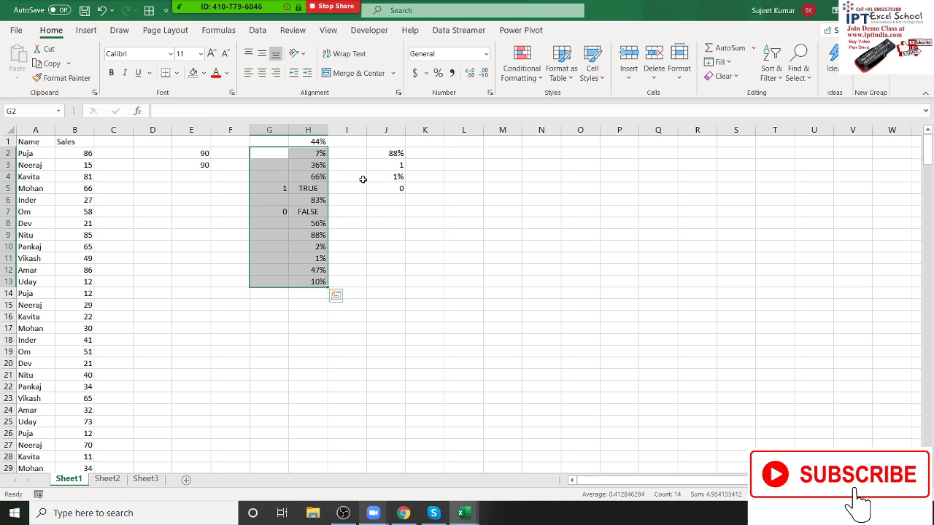
# Type a sample name from the list into E16
pyautogui.click(194, 317)
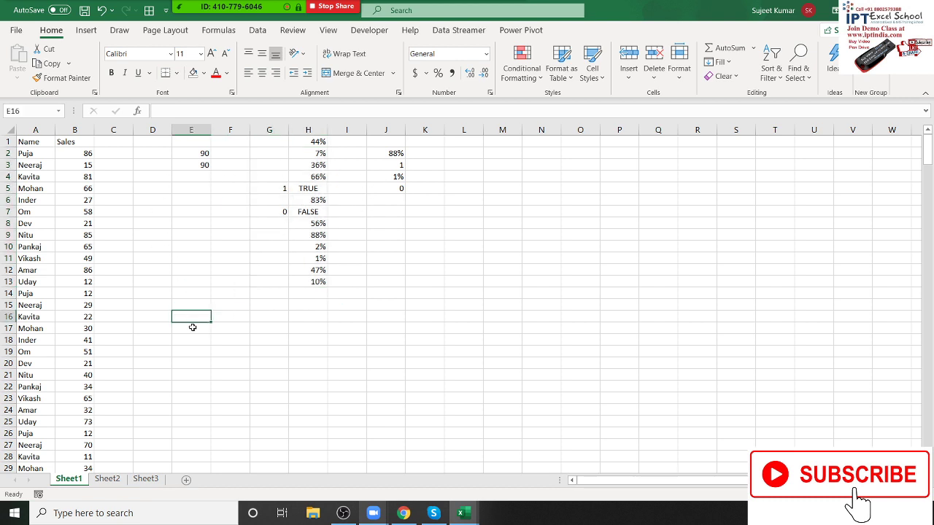
pyautogui.write('Puja')
pyautogui.press('Tab')
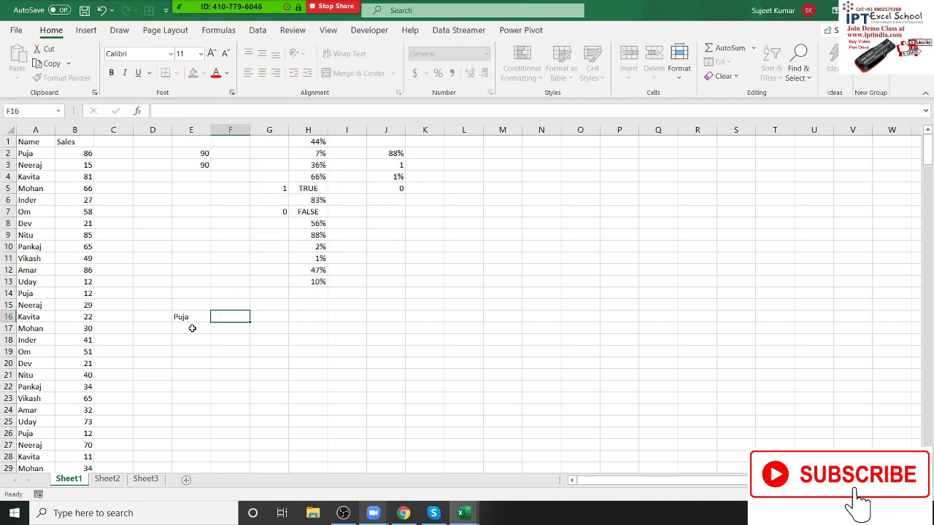
# Add a 'Max' heading in F15
pyautogui.press('Up')
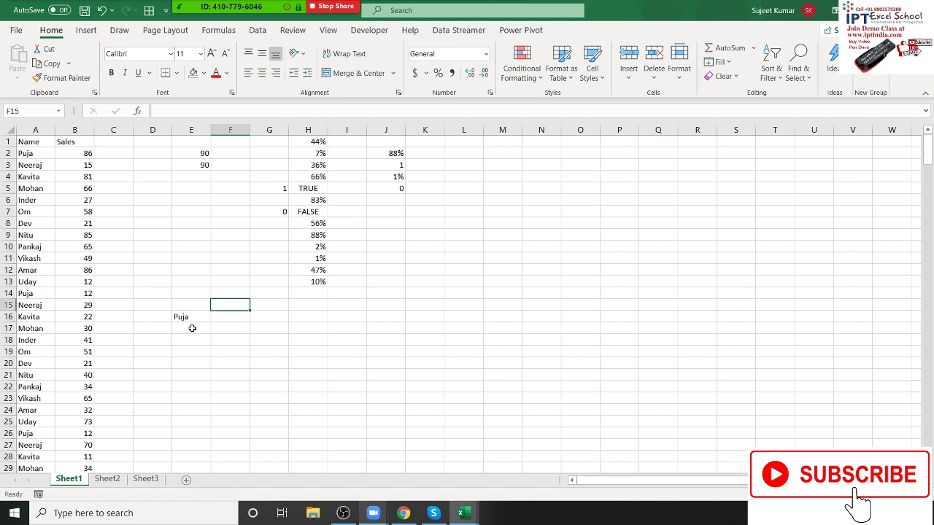
pyautogui.write('Am')
pyautogui.press('BackSpace')
pyautogui.press('BackSpace')
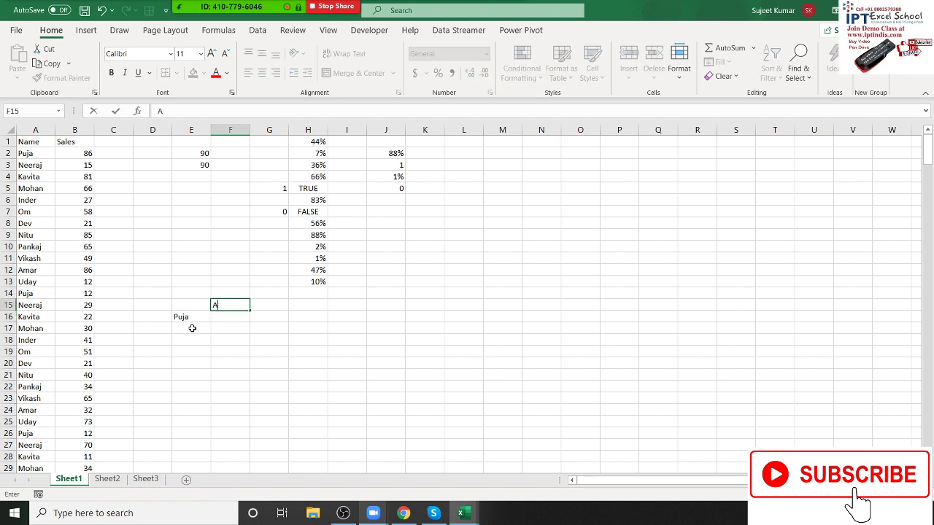
pyautogui.press('BackSpace')
pyautogui.write('Max')
pyautogui.press('Return')
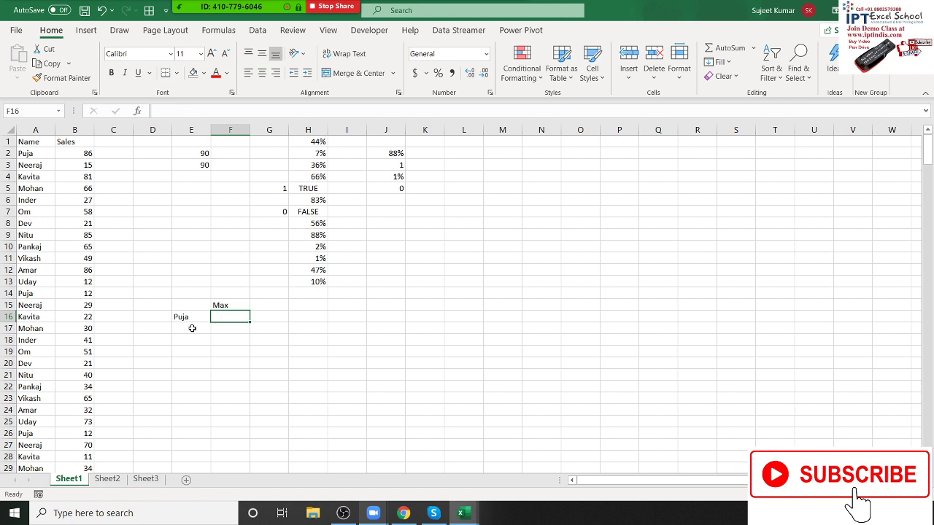
# Enter =MAXIFS(B:B,A:A,E16) in F16, returning the named person's highest sales, 87
pyautogui.write('=')
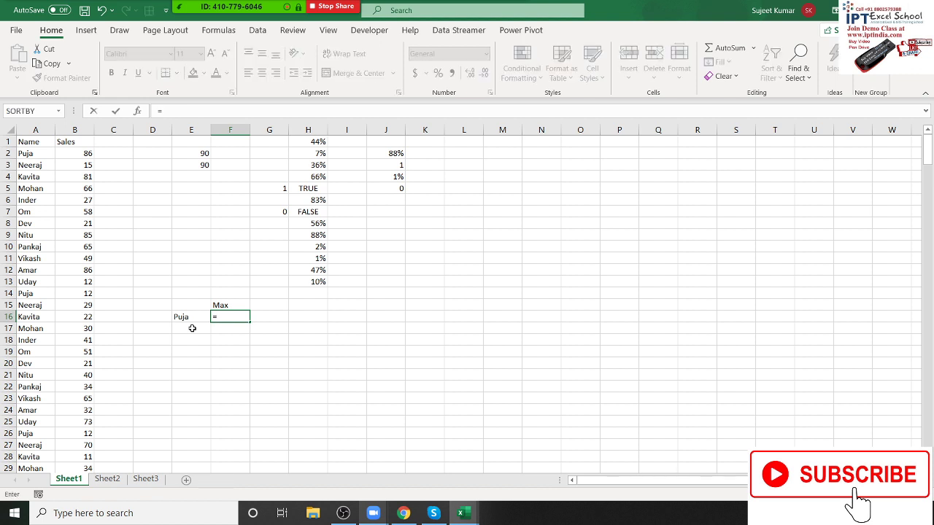
pyautogui.write('max')
pyautogui.press('Tab')
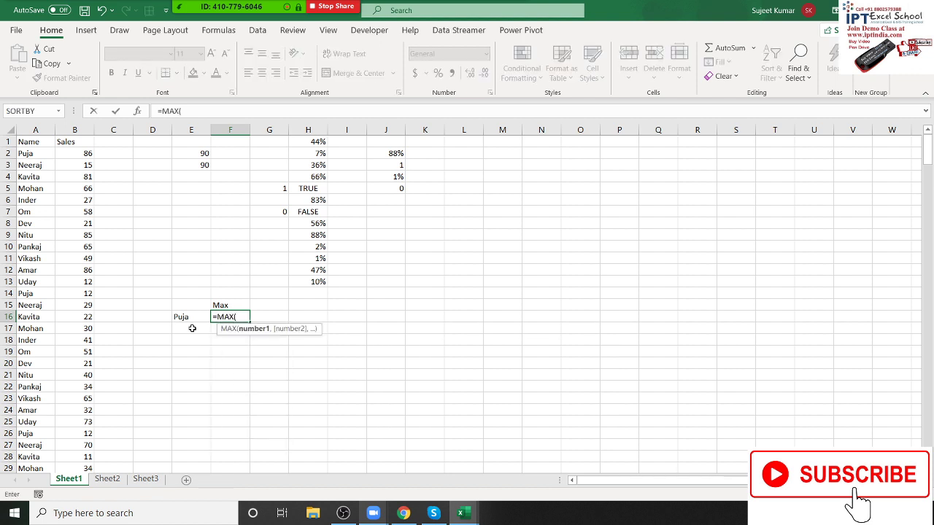
pyautogui.press('BackSpace')
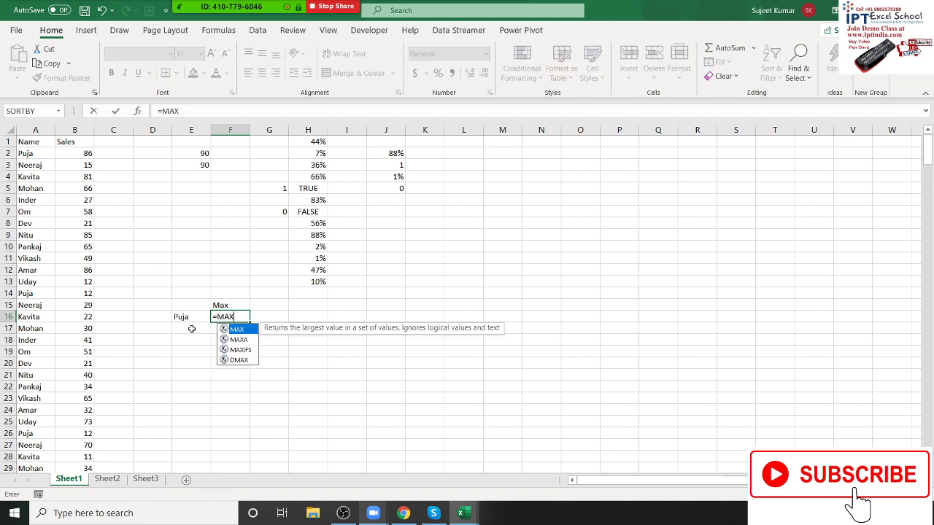
pyautogui.press('Down')
pyautogui.press('Down')
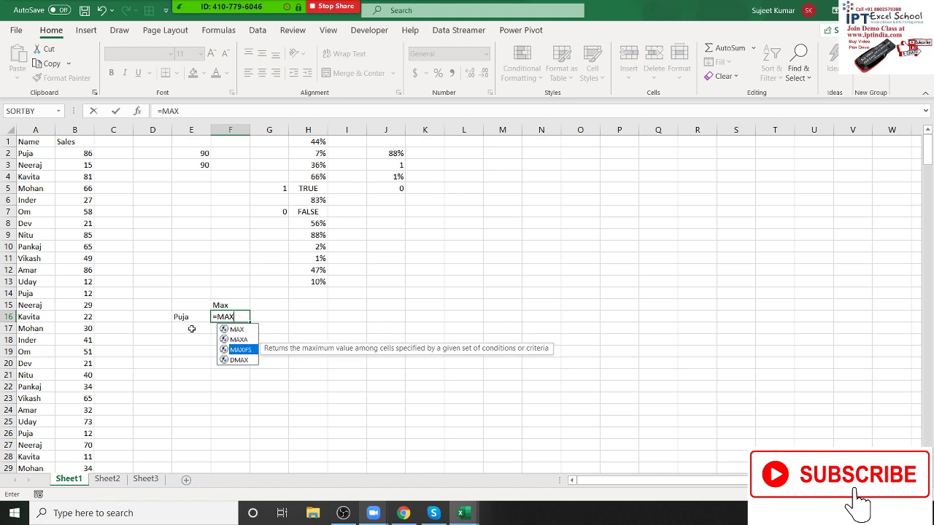
pyautogui.press('Tab')
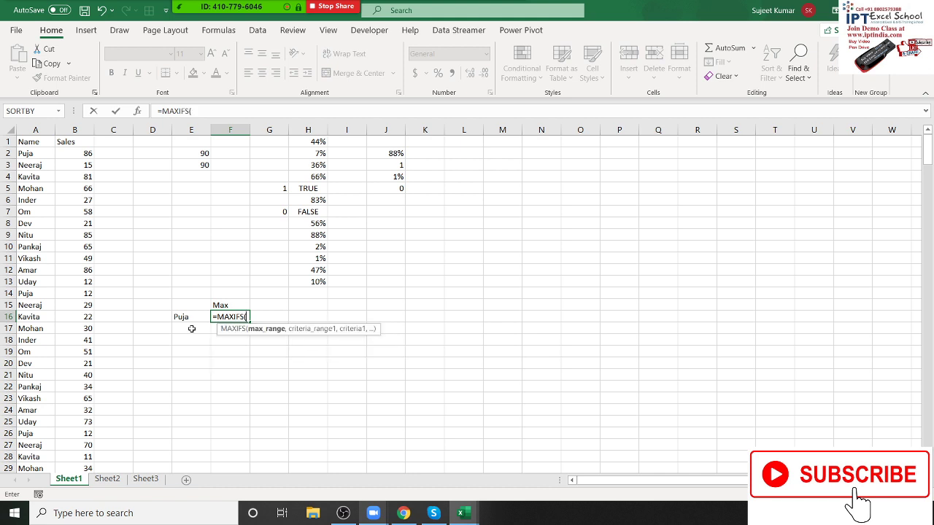
pyautogui.click(64, 125)
pyautogui.write(',')
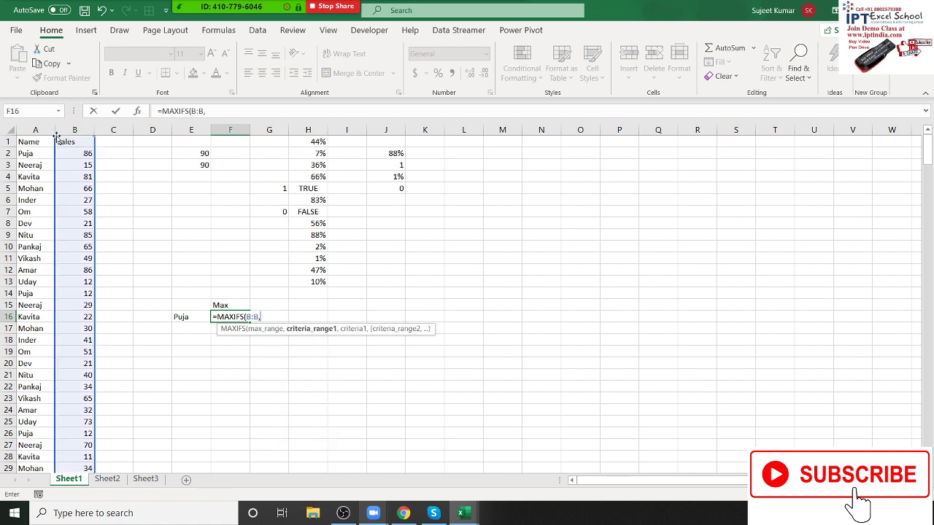
pyautogui.click(36, 126)
pyautogui.write(',')
pyautogui.click(192, 317)
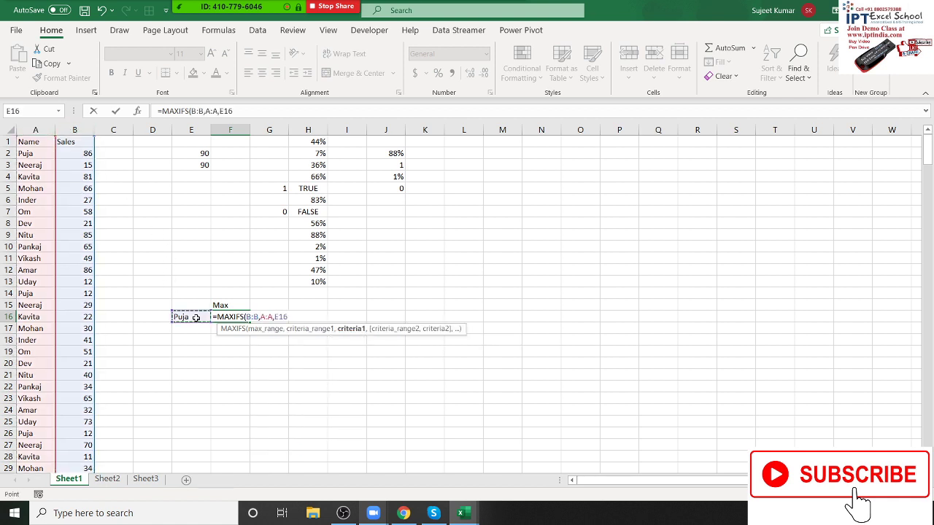
pyautogui.press('Return')
pyautogui.press('Up')
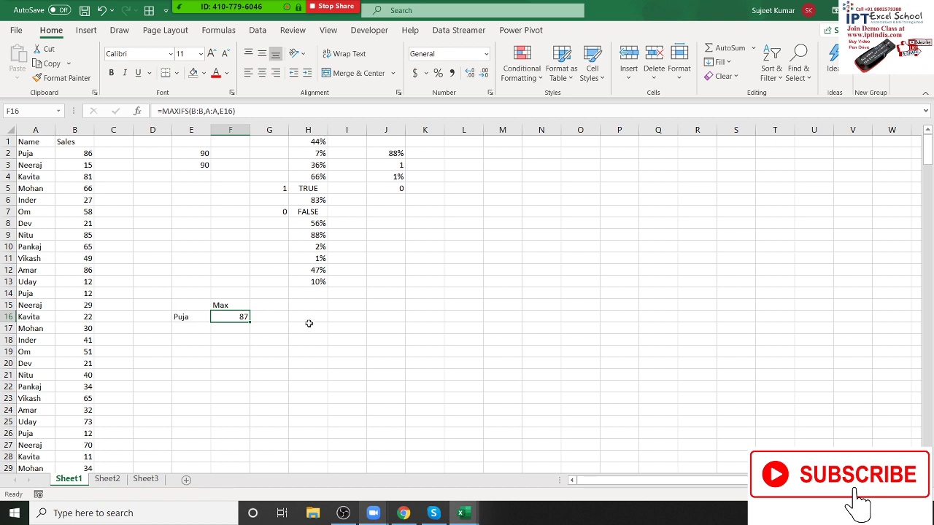
pyautogui.click(372, 307)
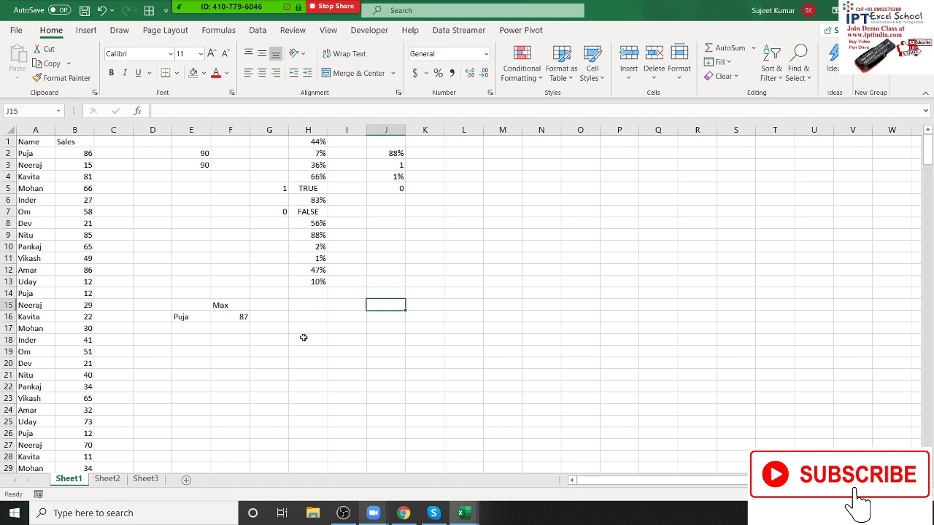
# Number ranks 1 to 5 down H19:H23
pyautogui.click(207, 320)
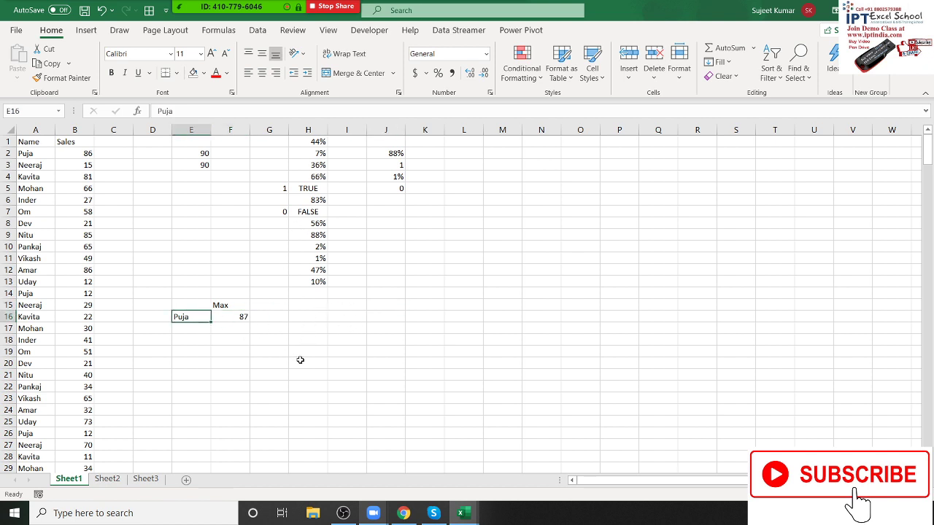
pyautogui.click(238, 327)
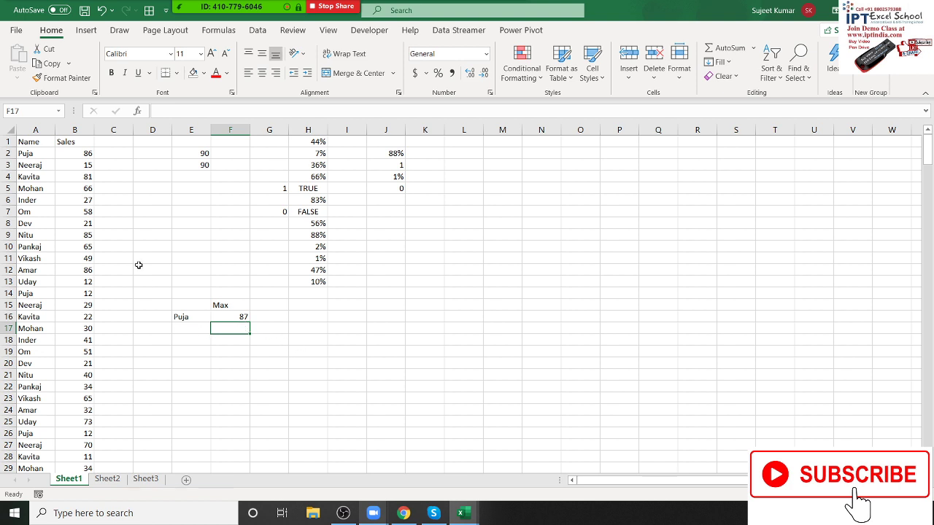
pyautogui.moveTo(73, 146); pyautogui.dragTo(75, 167)
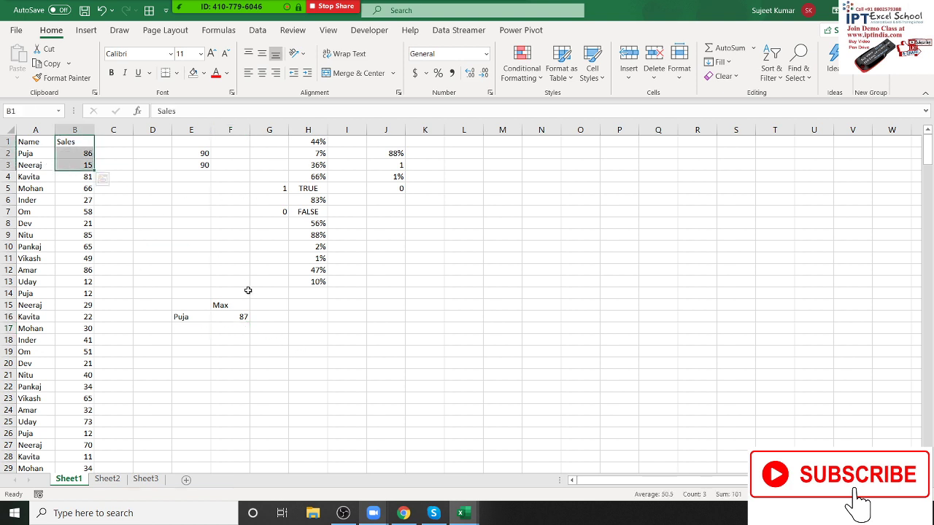
pyautogui.click(292, 351)
pyautogui.write('1 2 ')
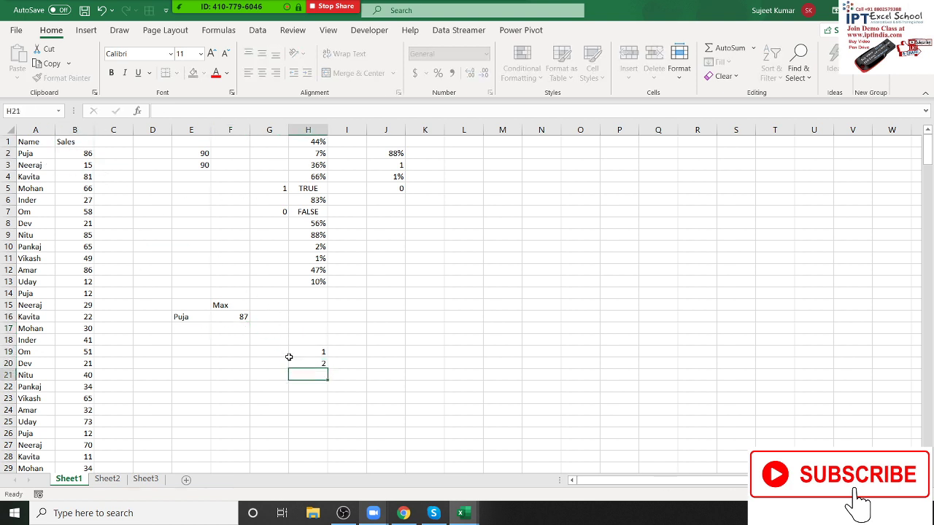
pyautogui.write('3')
pyautogui.press('Return')
pyautogui.write('4')
pyautogui.press('Return')
pyautogui.write('5')
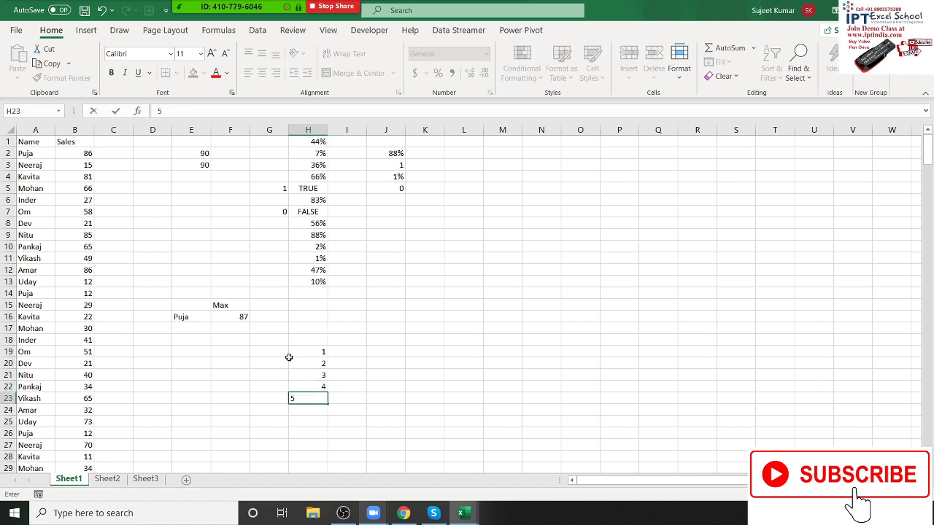
pyautogui.press('Return')
# Enter a LARGE formula in I19 on column A with k from H19, which returns #NUM!
pyautogui.click(353, 351)
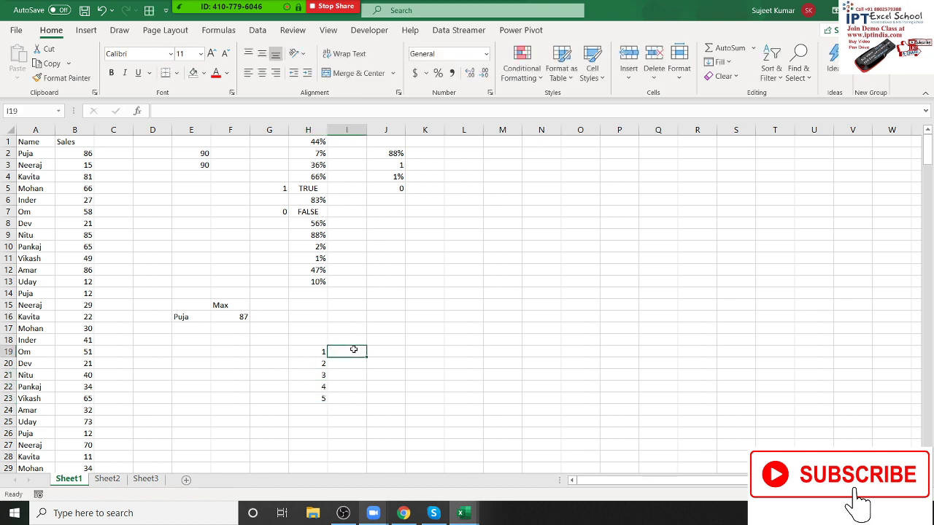
pyautogui.write('=la')
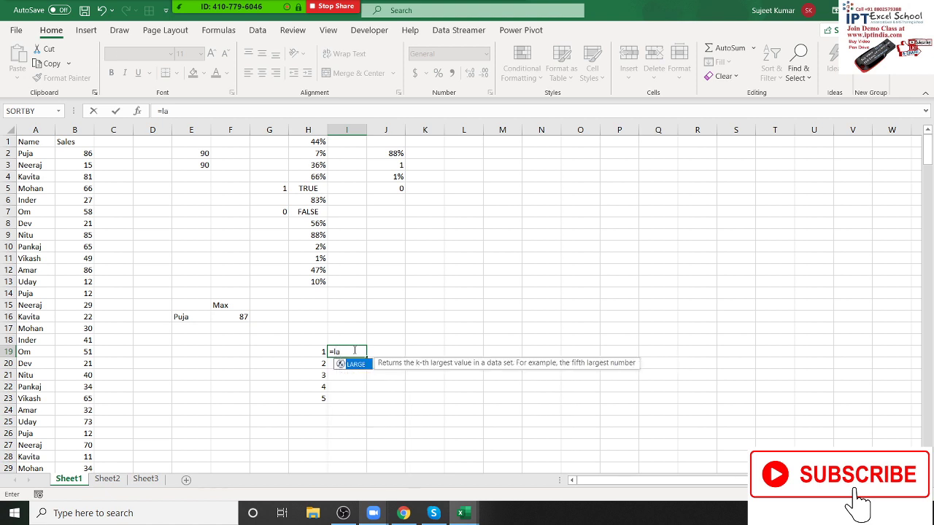
pyautogui.press('Tab')
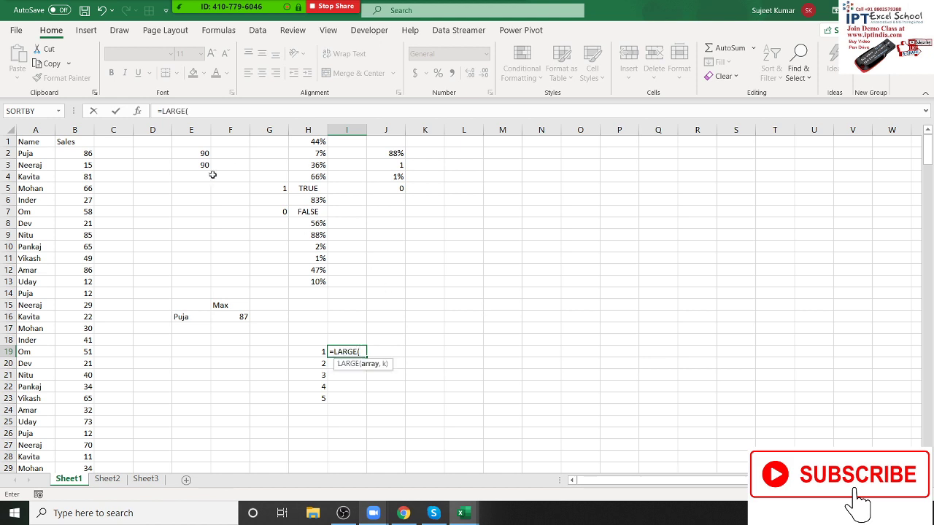
pyautogui.click(33, 132)
pyautogui.write(',')
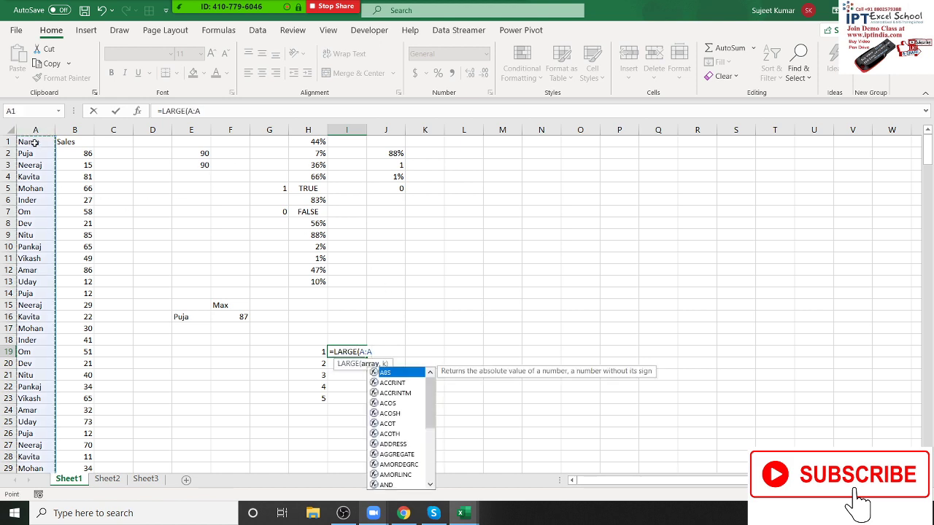
pyautogui.click(301, 349)
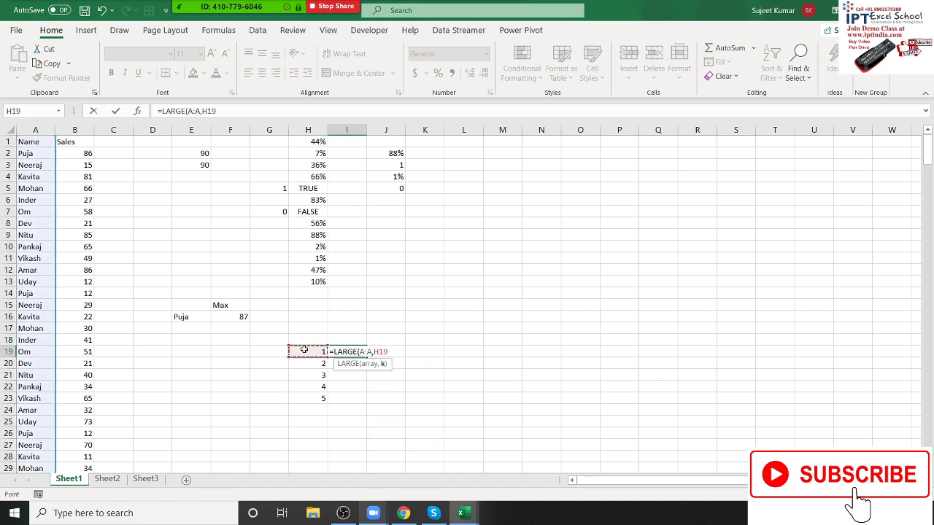
pyautogui.press('Return')
pyautogui.press('Up')
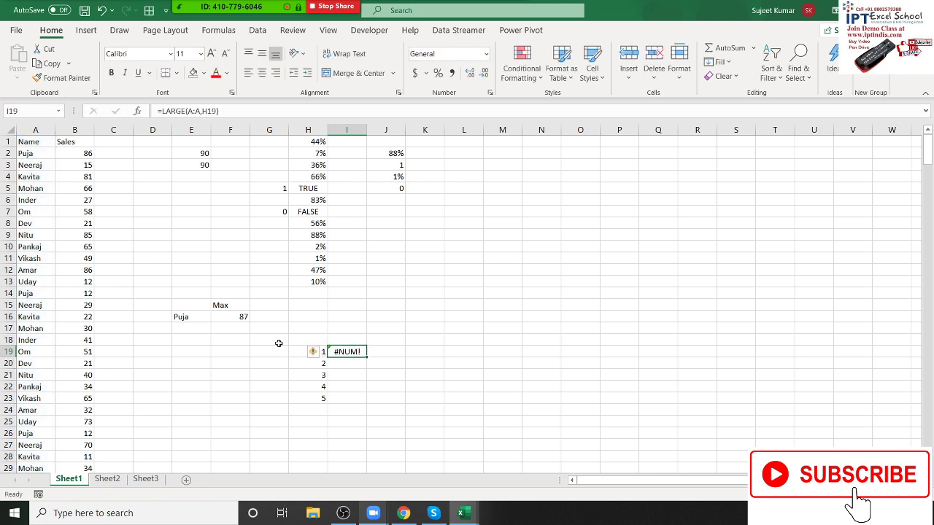
# Rewrite the I19 formula as =LARGE(B:B,H19) using the Sales column
pyautogui.click(244, 111)
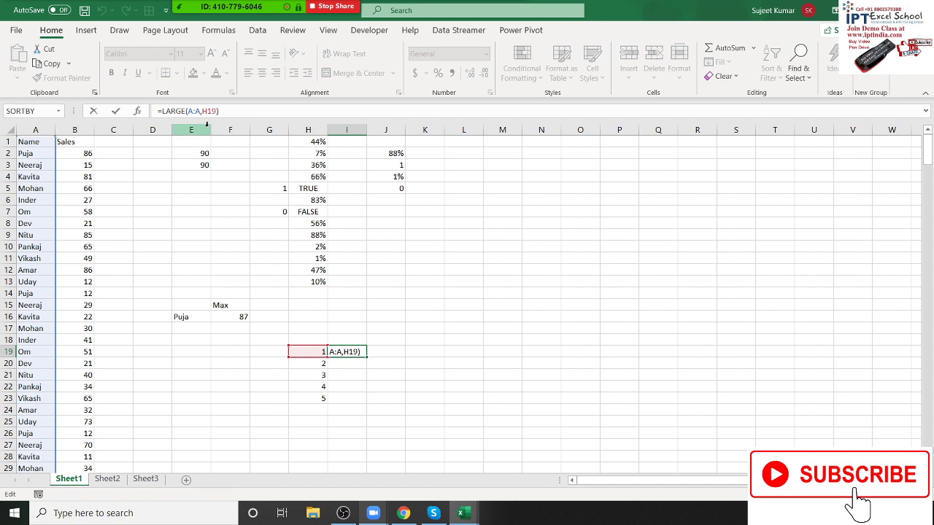
pyautogui.press('BackSpace')
pyautogui.press('BackSpace')
pyautogui.press('BackSpace')
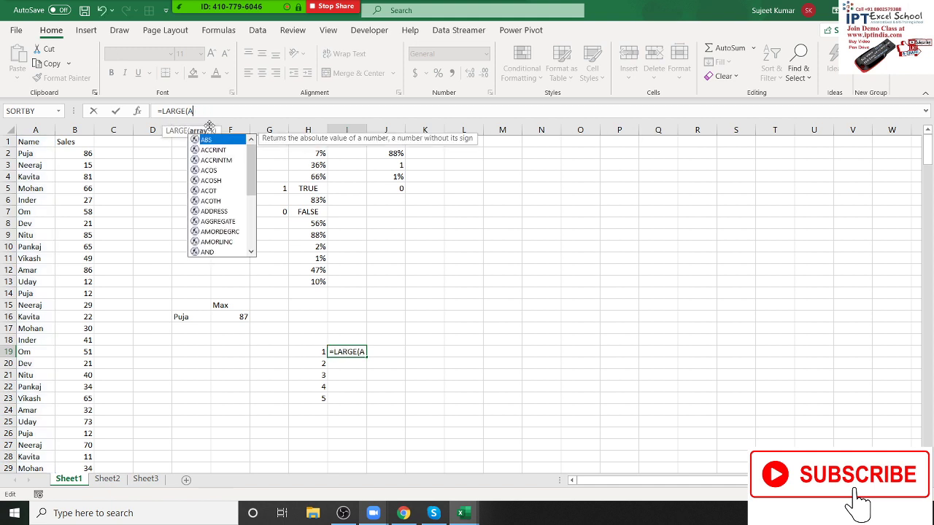
pyautogui.press('BackSpace')
pyautogui.press('BackSpace')
pyautogui.press('BackSpace')
pyautogui.press('BackSpace')
pyautogui.press('BackSpace')
pyautogui.press('BackSpace')
pyautogui.press('BackSpace')
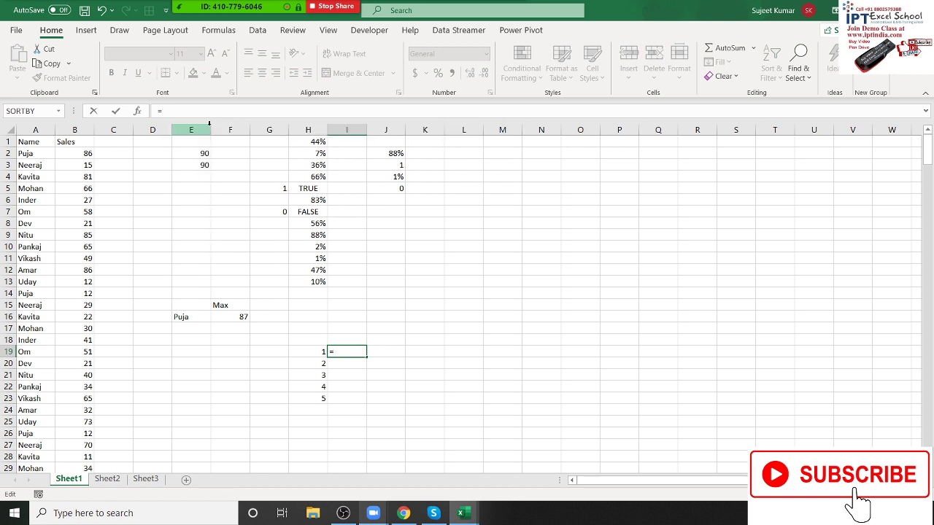
pyautogui.write('l')
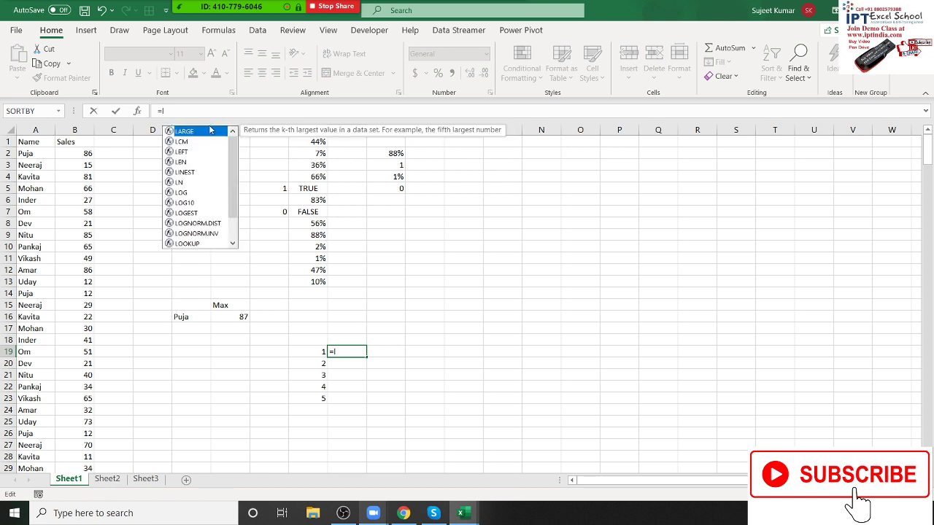
pyautogui.doubleClick(211, 130)
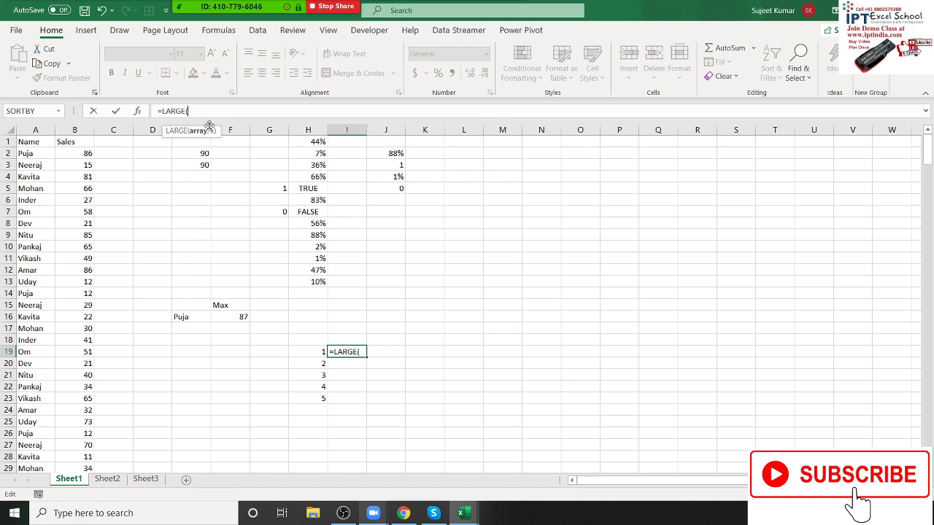
pyautogui.click(68, 131)
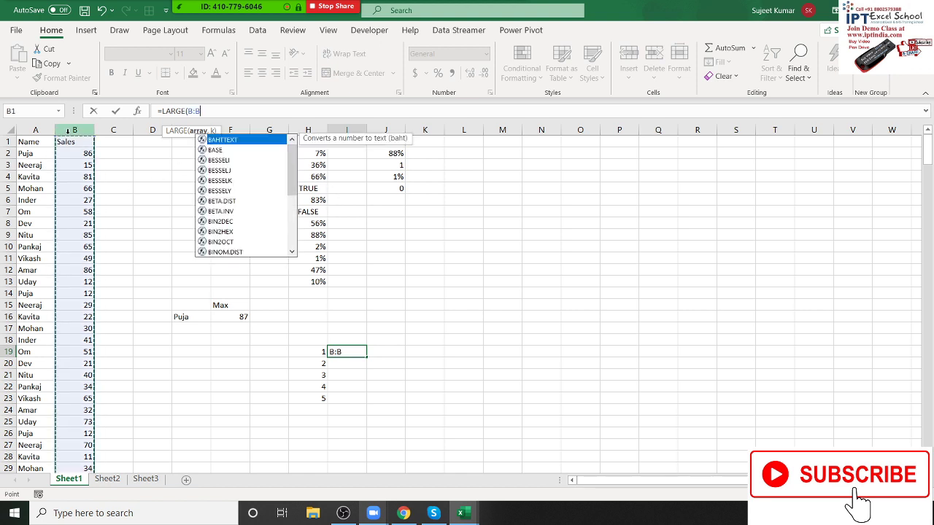
pyautogui.write(',')
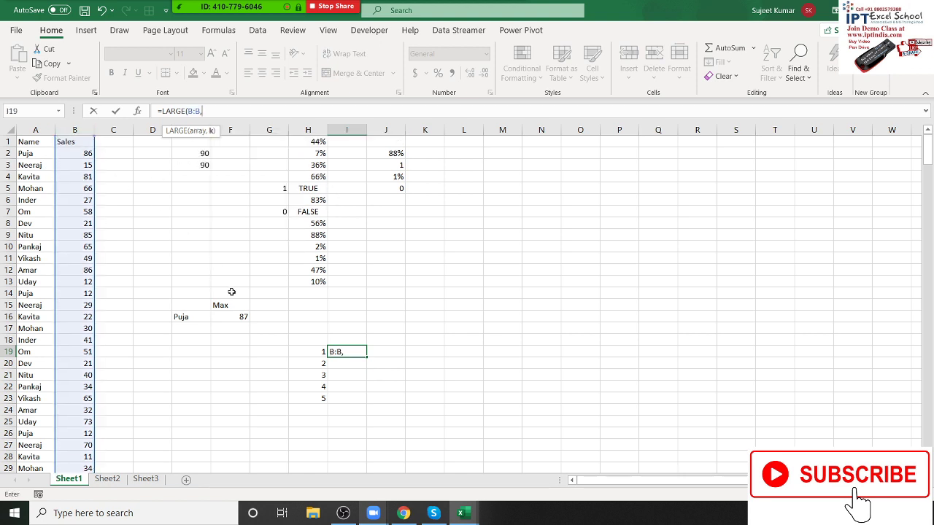
pyautogui.click(307, 353)
pyautogui.press('Return')
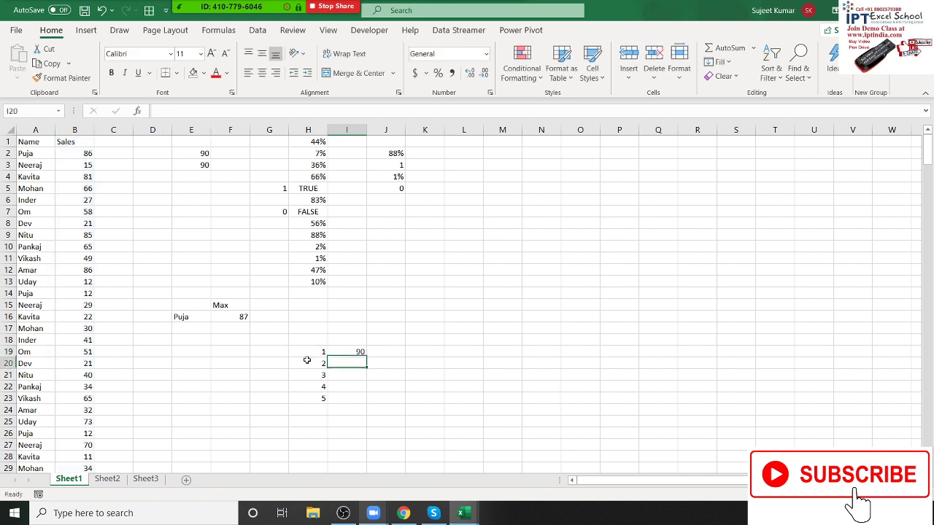
# Fill the LARGE formula down to I23, giving 90, 90, 89, 89, 88
pyautogui.click(349, 352)
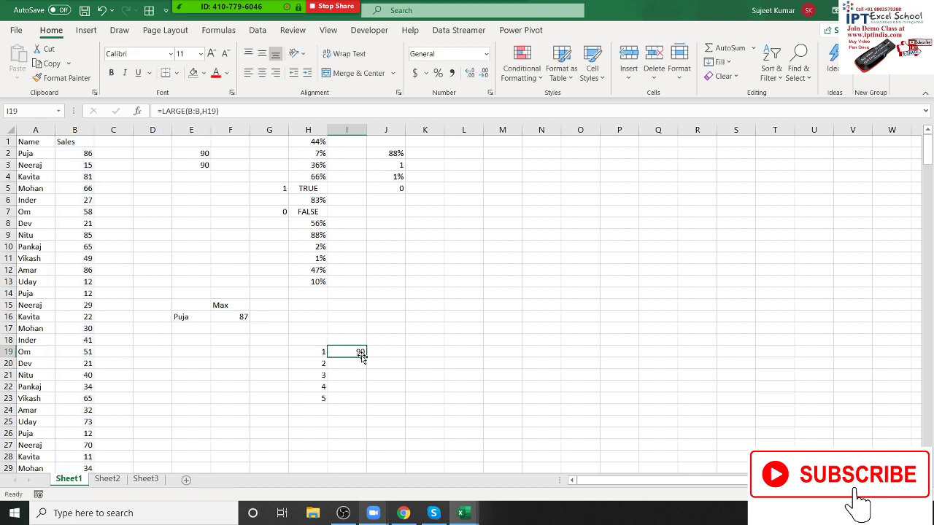
pyautogui.moveTo(366, 356); pyautogui.dragTo(363, 401)
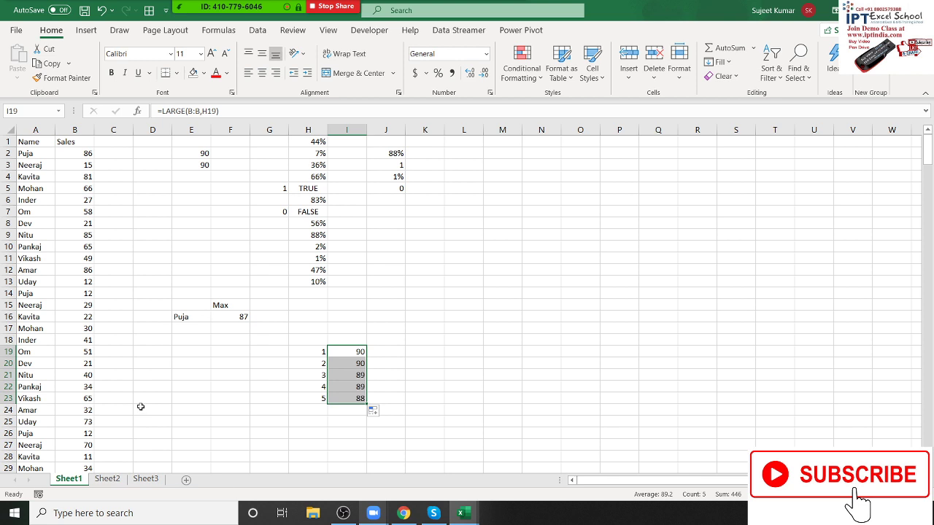
pyautogui.click(343, 375)
pyautogui.click(346, 388)
pyautogui.click(346, 397)
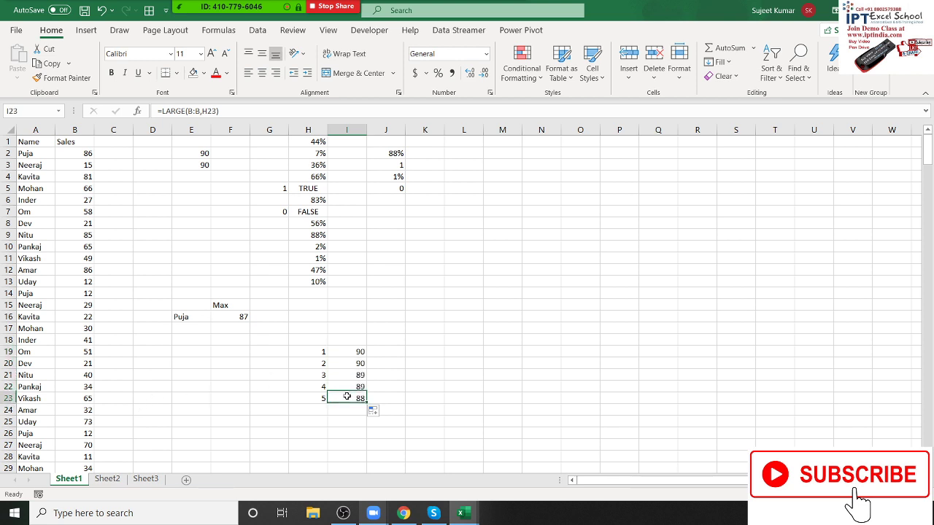
pyautogui.moveTo(323, 363); pyautogui.dragTo(329, 396)
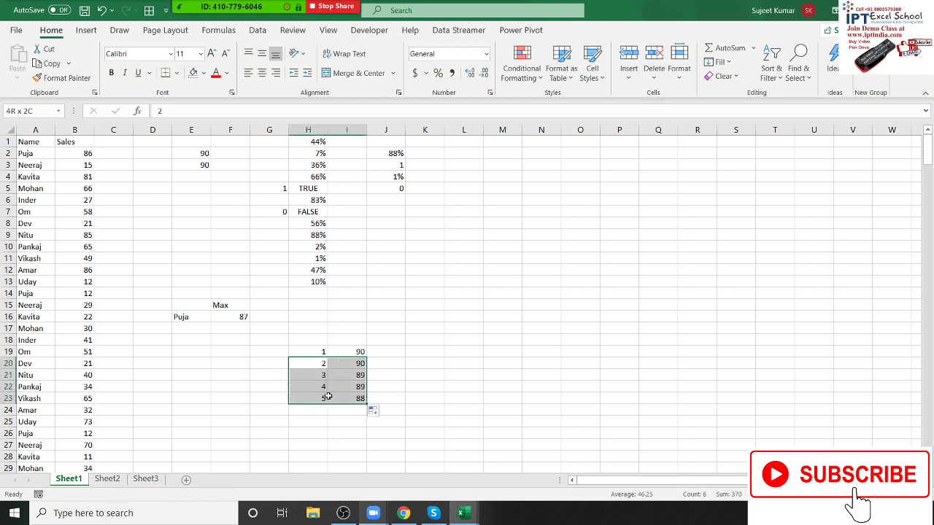
pyautogui.click(384, 353)
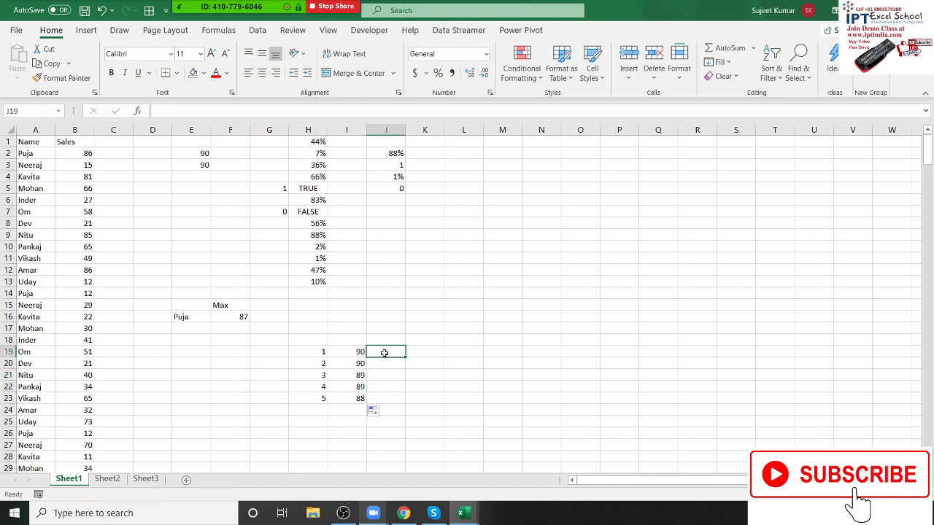
# Enter =SMALL(B:B,H19) in J19 and fill it down to J23, giving 10, 11, 11, 11, 12
pyautogui.write('=small')
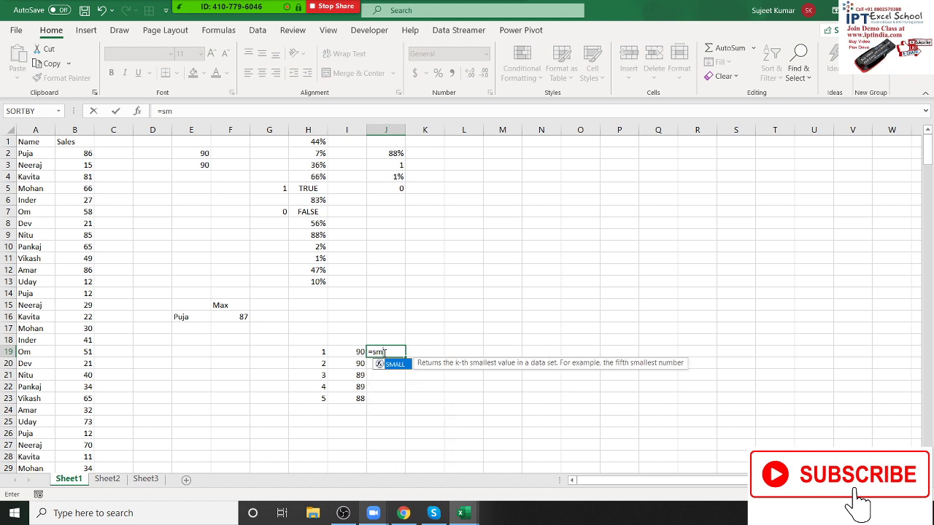
pyautogui.write('(')
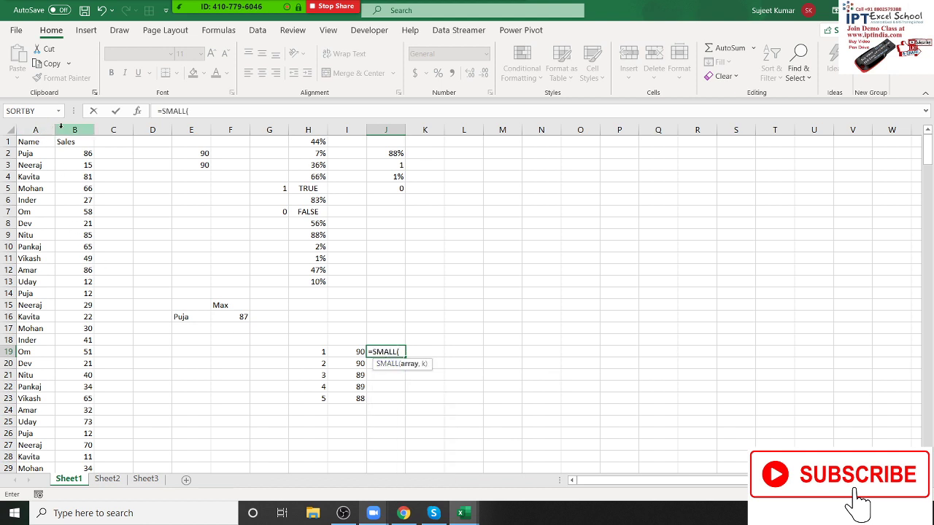
pyautogui.click(59, 131)
pyautogui.write(',')
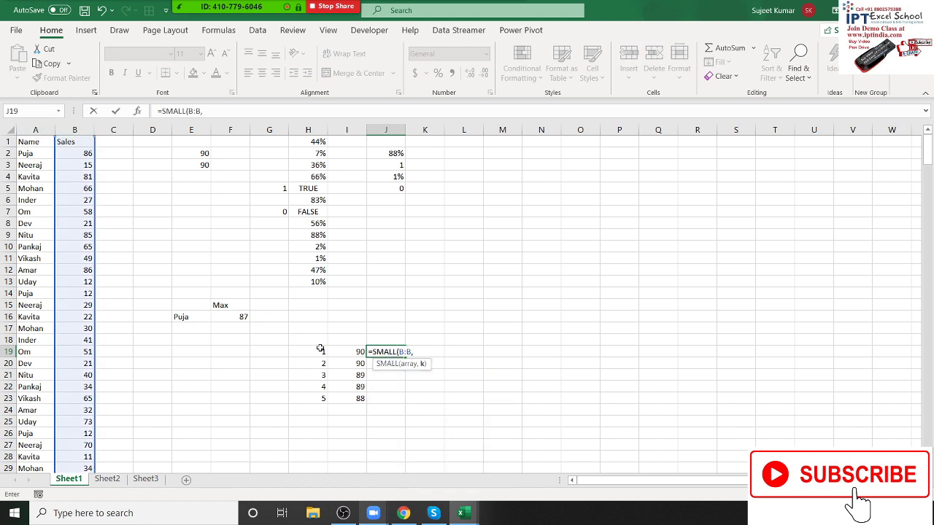
pyautogui.click(318, 349)
pyautogui.press('Return')
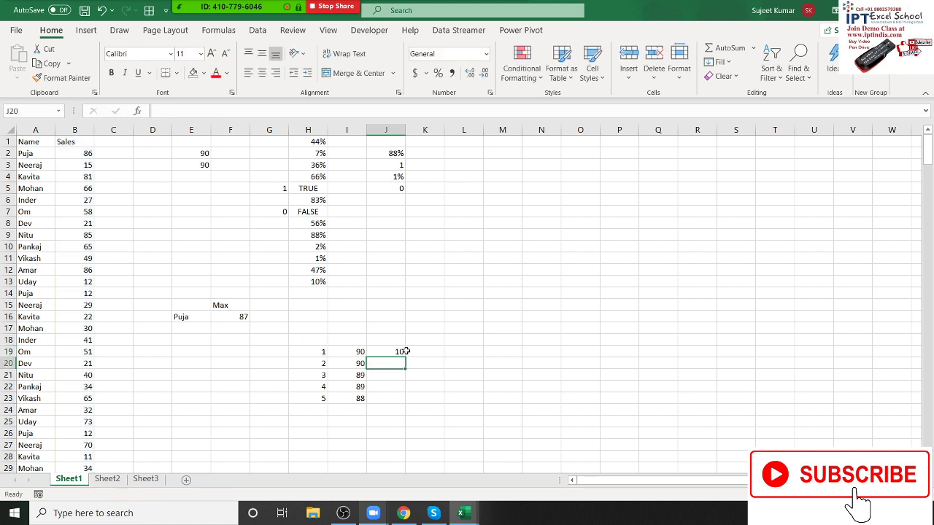
pyautogui.moveTo(400, 352); pyautogui.dragTo(390, 393)
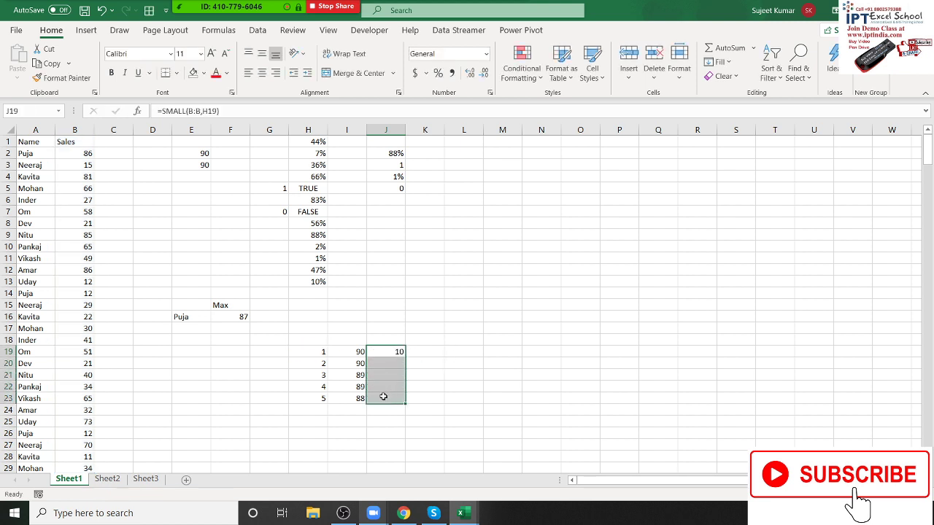
pyautogui.hotkey('ctrl', 'd')
pyautogui.hotkey('ctrl', 'q')
# Change the Sales value in B8 to 8 and in B14 to 7
pyautogui.click(79, 221)
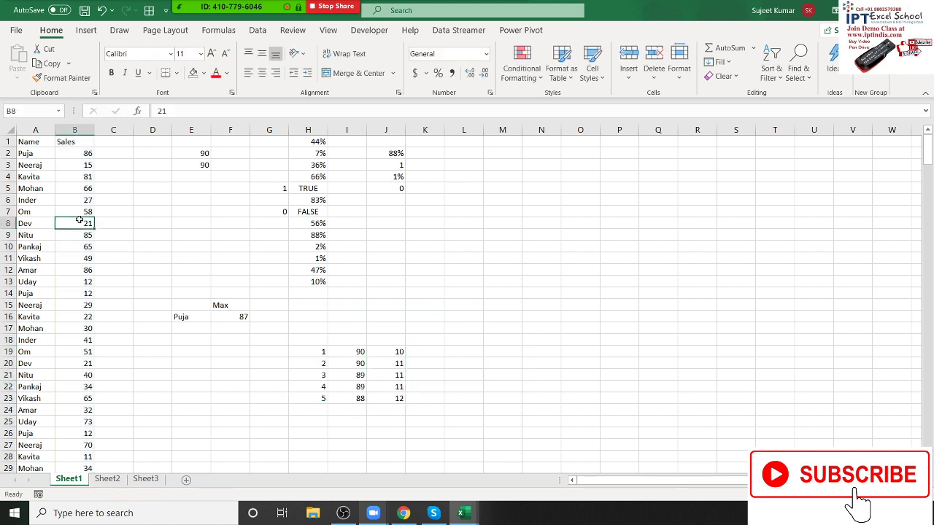
pyautogui.write('8')
pyautogui.press('Return')
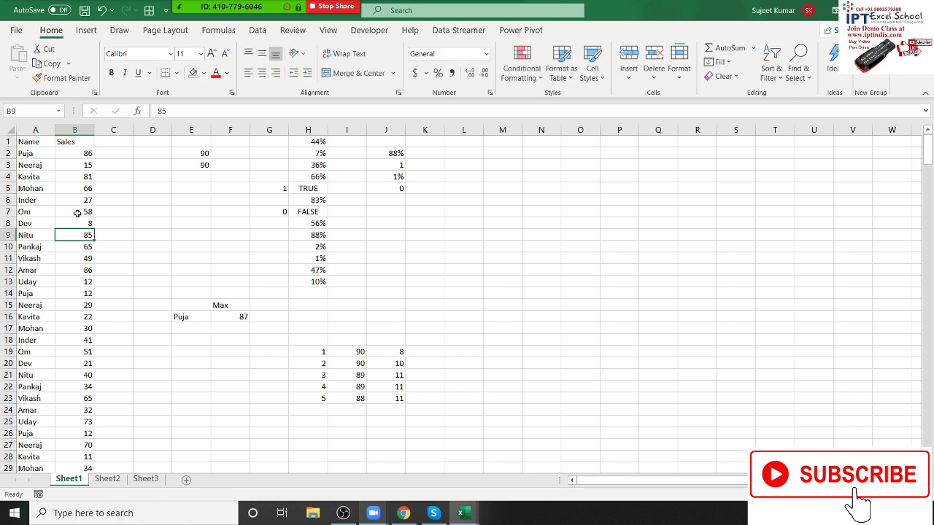
pyautogui.click(73, 292)
pyautogui.write('7')
pyautogui.press('Return')
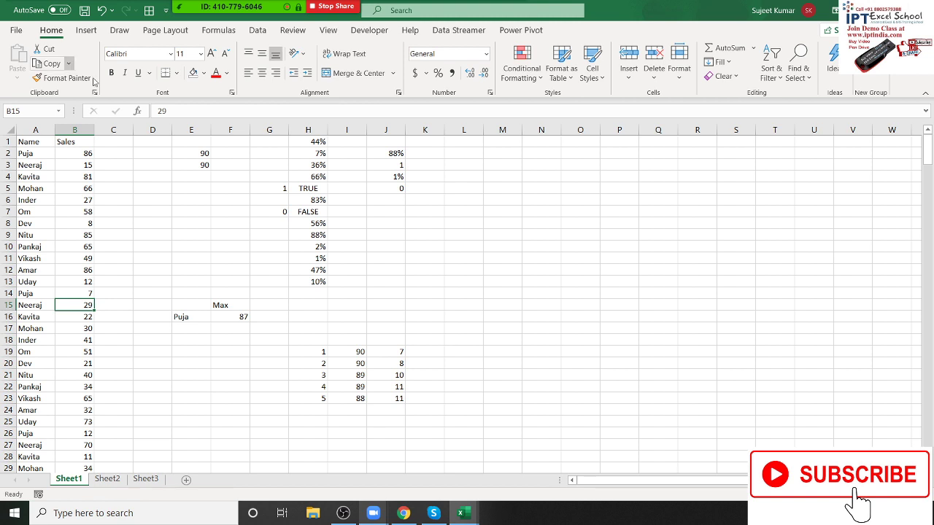
# Review the LARGE and SMALL results, now showing smallest values 7, 8, 10, 11, 11
pyautogui.click(346, 356)
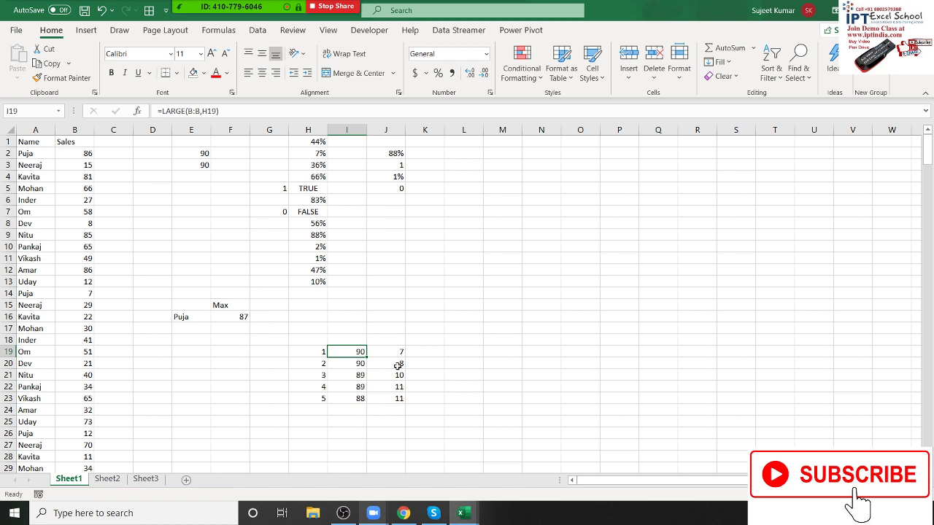
pyautogui.click(394, 364)
pyautogui.click(394, 387)
pyautogui.click(394, 399)
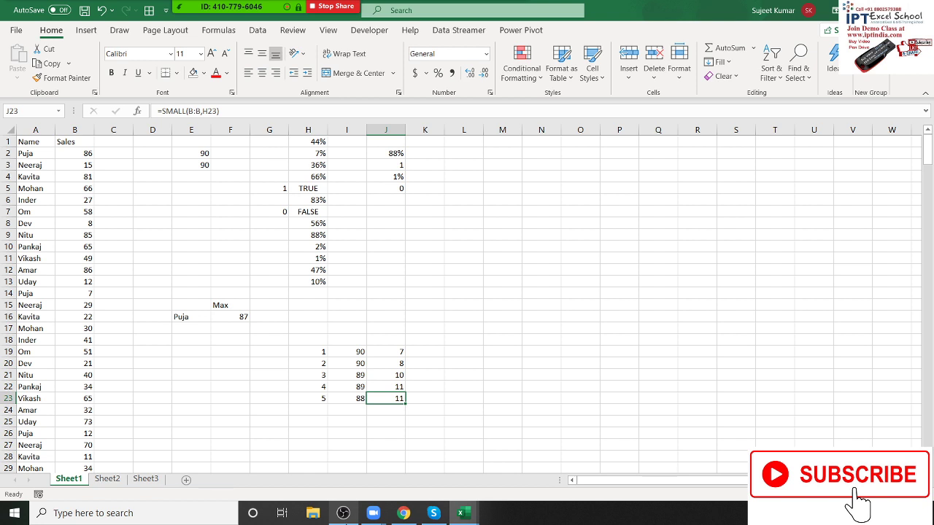
pyautogui.click(394, 375)
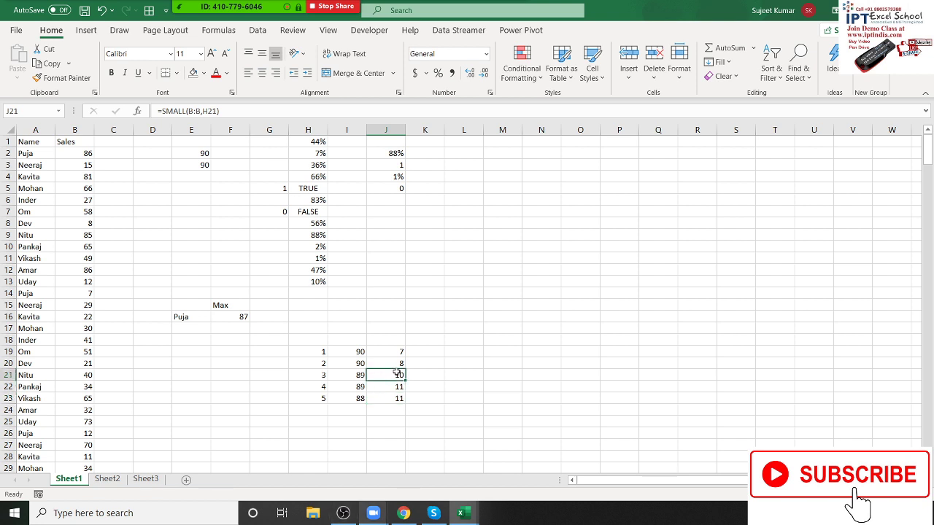
pyautogui.click(397, 387)
pyautogui.click(356, 365)
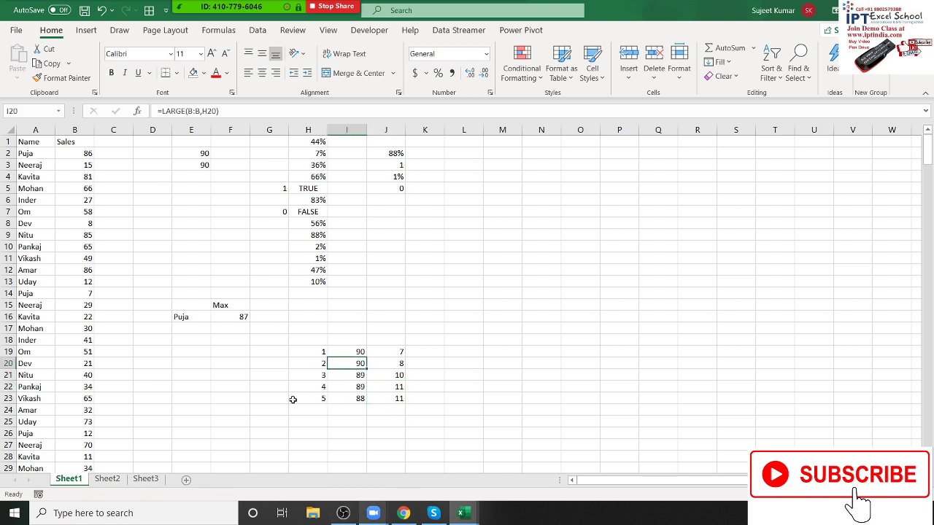
pyautogui.click(400, 376)
pyautogui.click(270, 375)
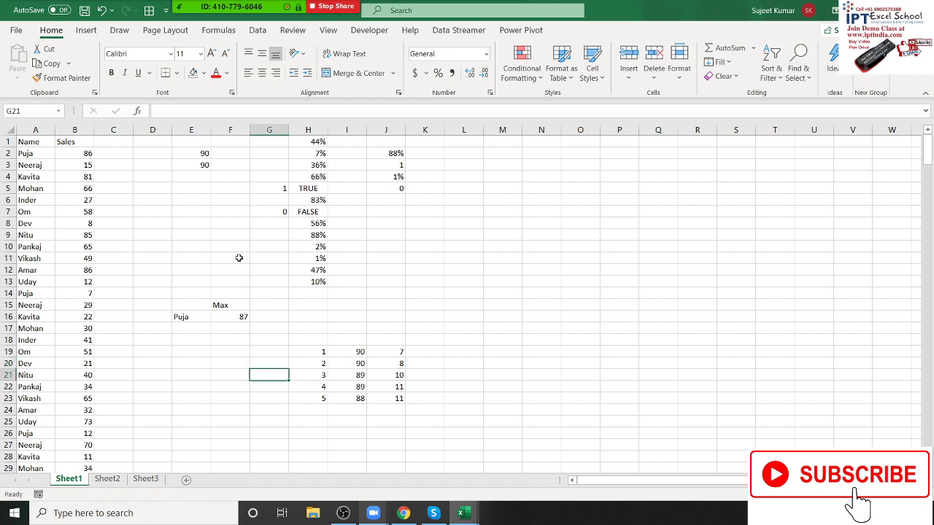
pyautogui.click(381, 373)
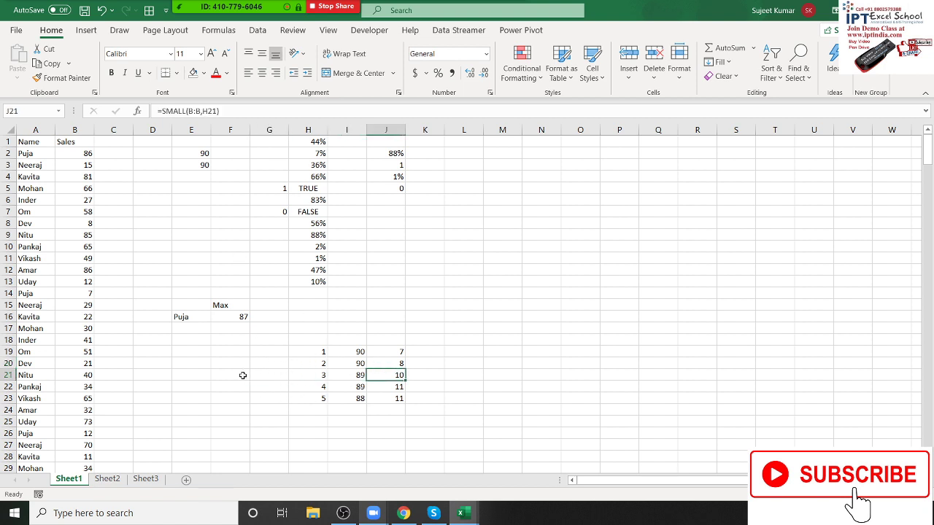
pyautogui.click(219, 397)
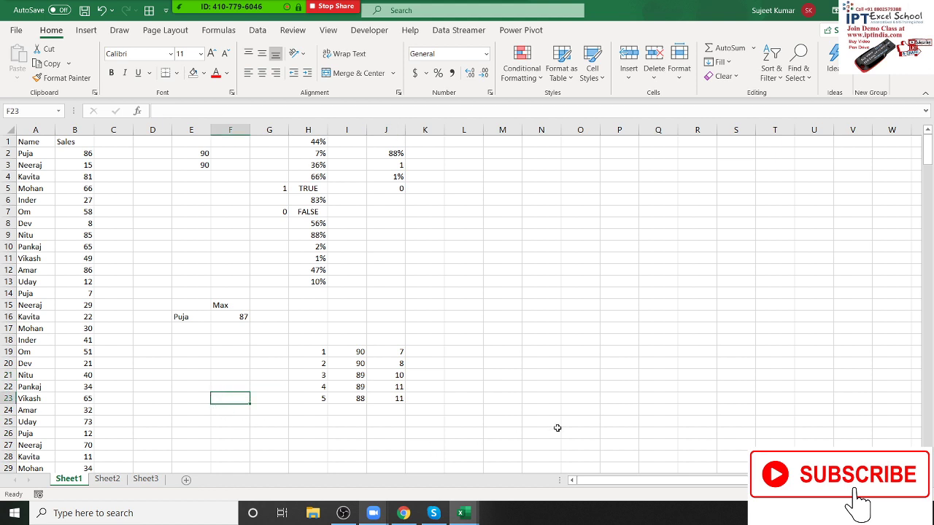
# Enter 65 in F23 and select the rank numbers in column H
pyautogui.write('65')
pyautogui.press('Return')
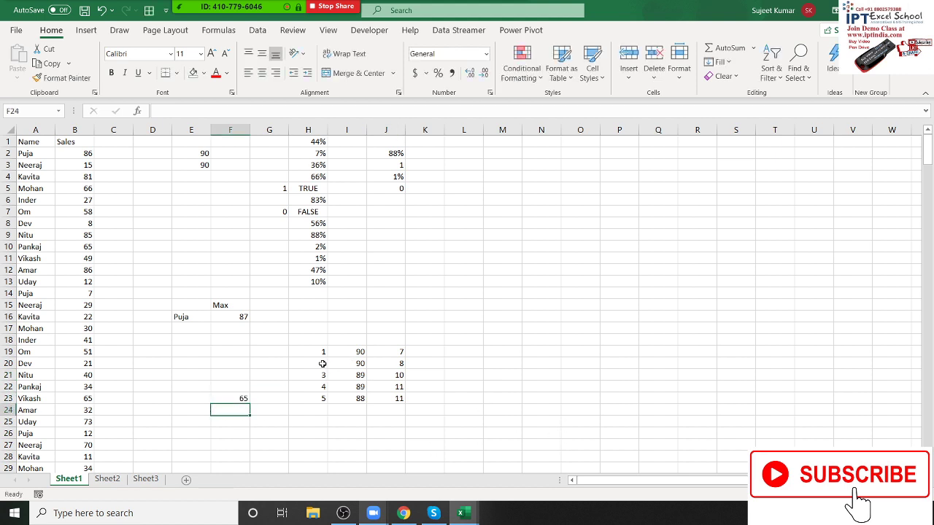
pyautogui.click(319, 360)
pyautogui.moveTo(319, 361); pyautogui.dragTo(308, 411)
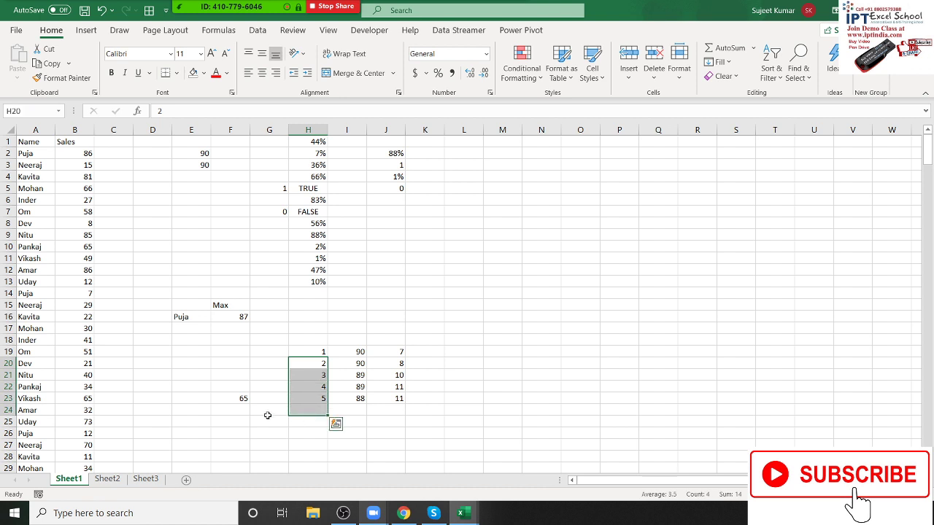
pyautogui.click(319, 389)
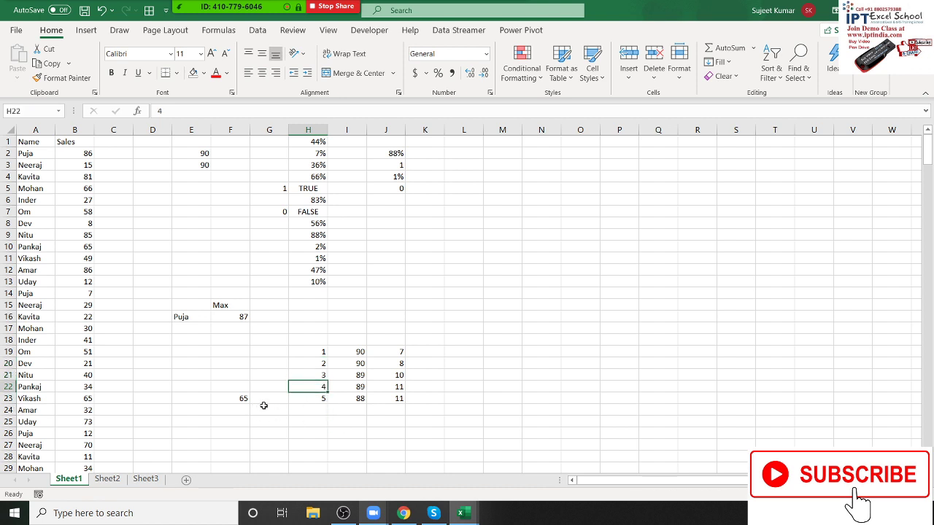
# Rank F23's 65 within the Sales column in G23 with =RANK(F23,B:B,0), giving 93
pyautogui.click(270, 398)
pyautogui.write('=r')
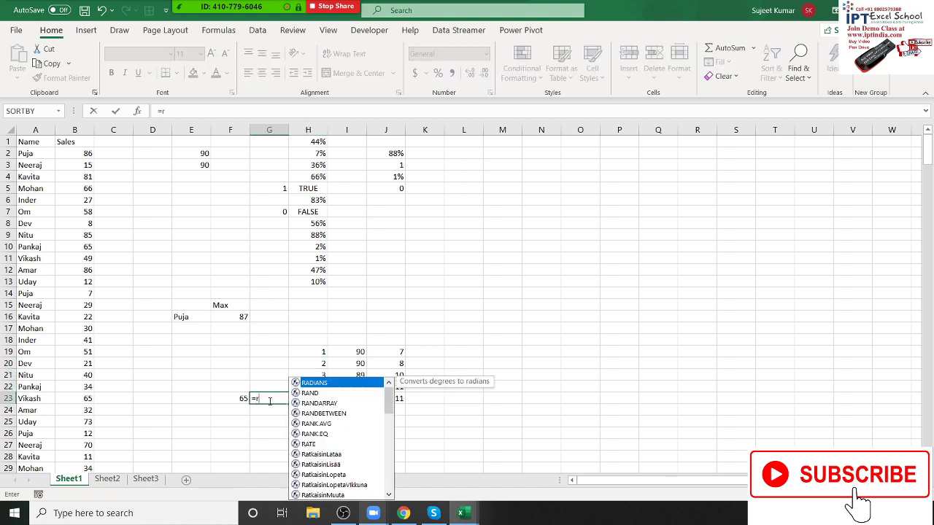
pyautogui.write('a')
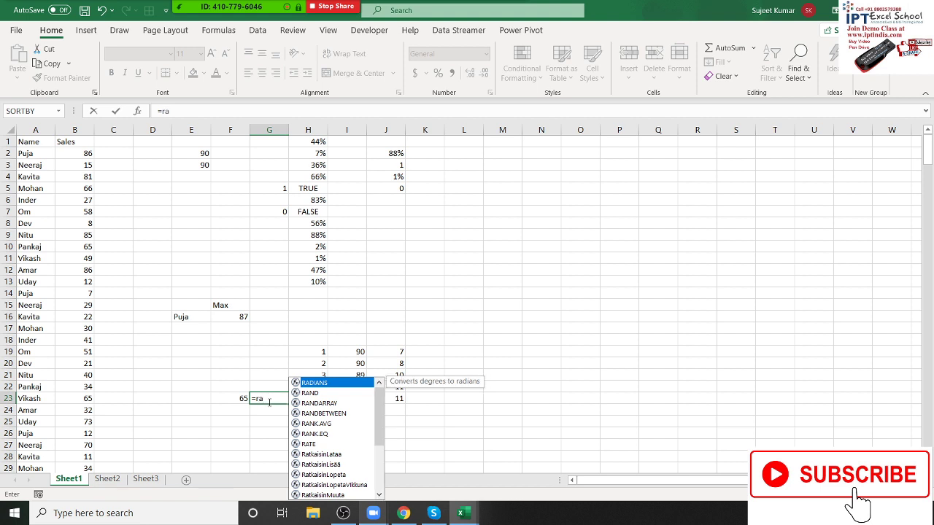
pyautogui.write('nk')
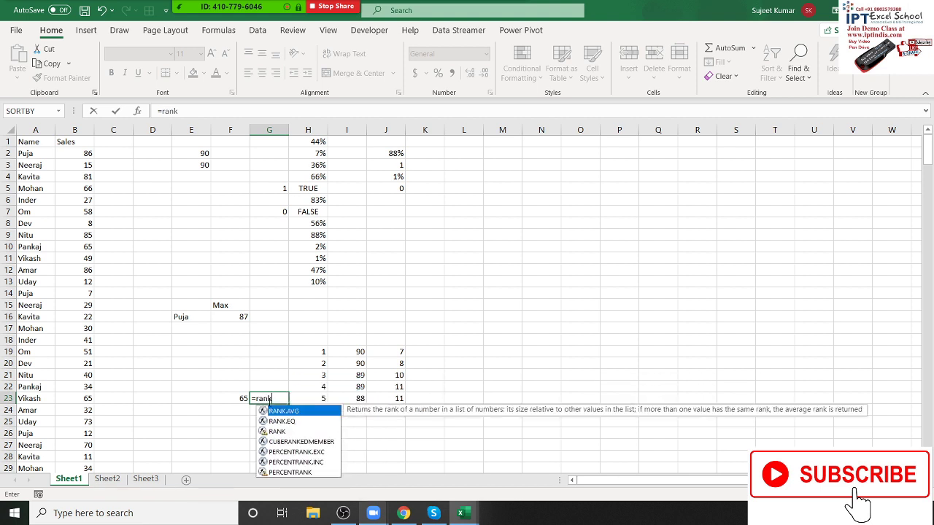
pyautogui.press('Down')
pyautogui.press('Up')
pyautogui.press('Down')
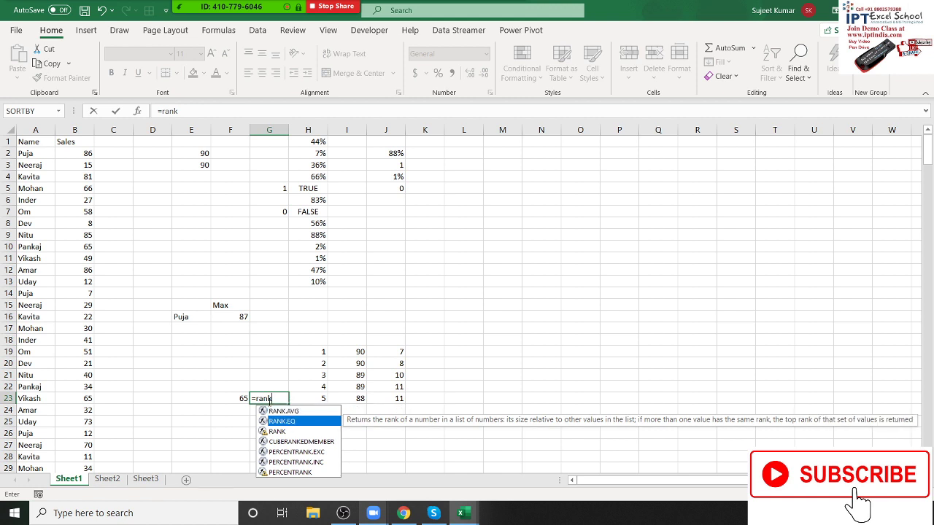
pyautogui.press('Up')
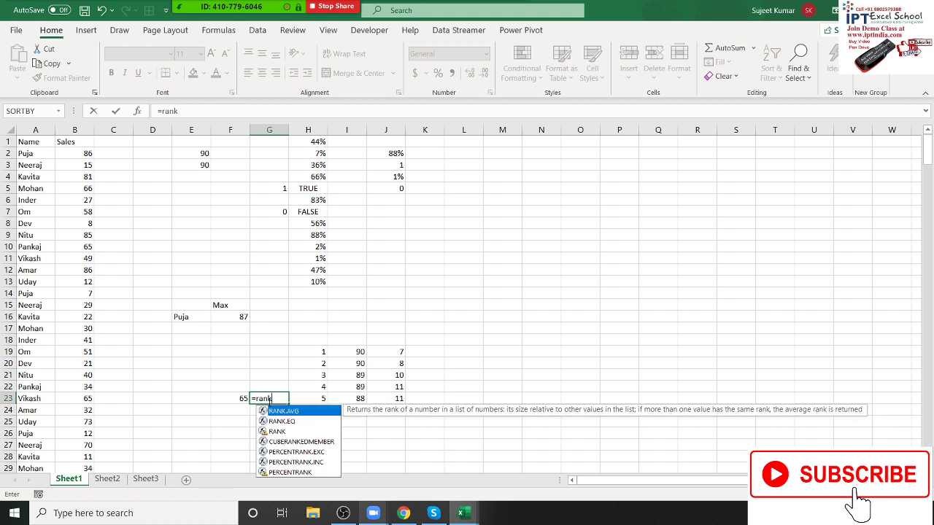
pyautogui.press('Down')
pyautogui.press('Down')
pyautogui.press('Tab')
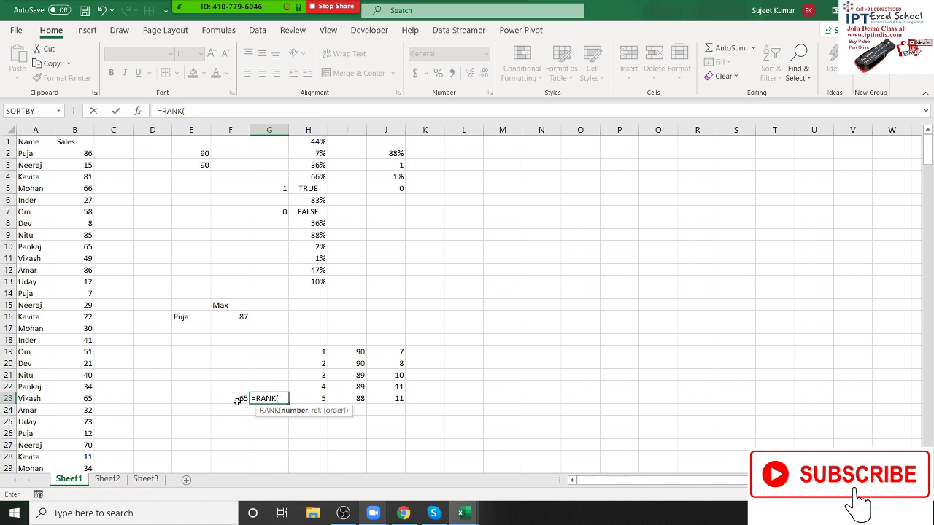
pyautogui.click(235, 401)
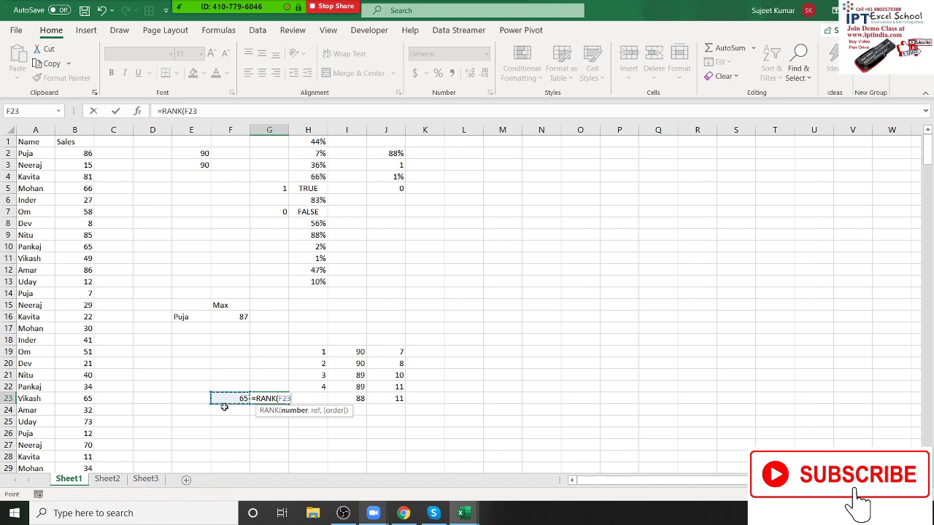
pyautogui.write(',')
pyautogui.click(76, 129)
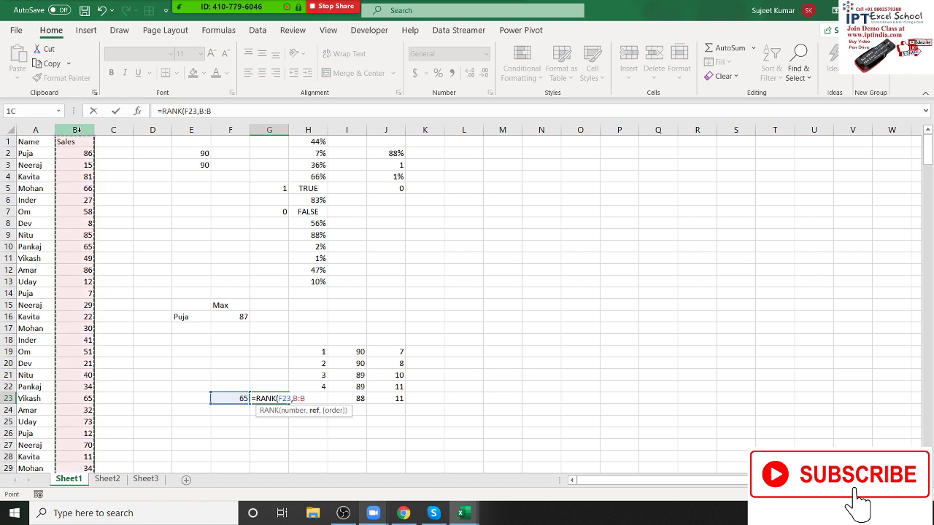
pyautogui.write(',')
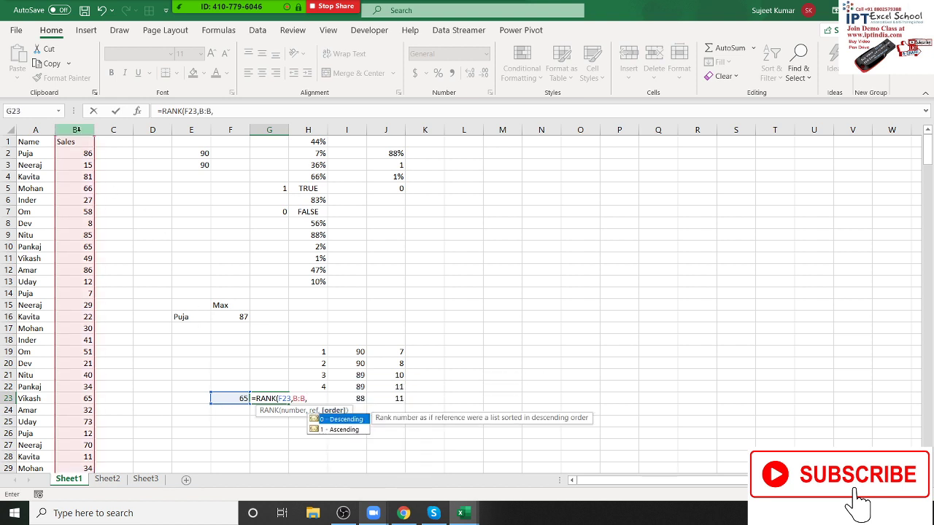
pyautogui.write('0')
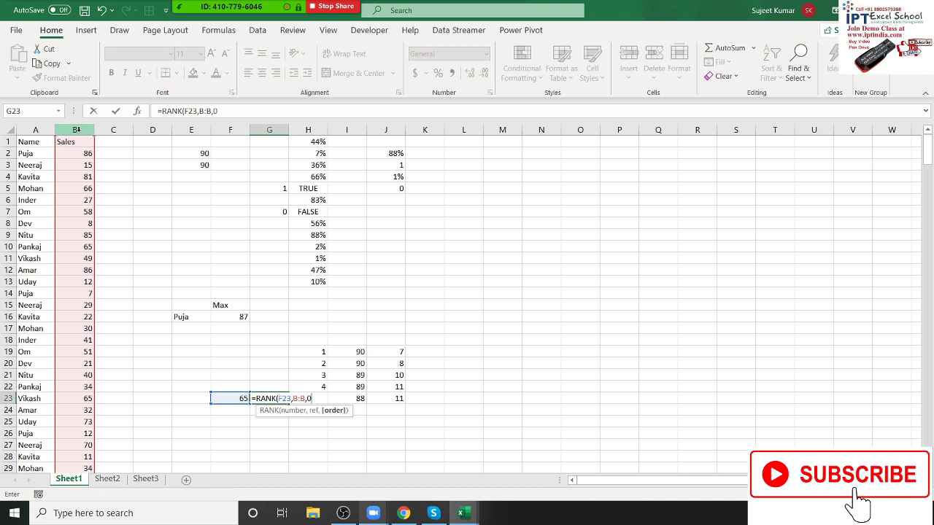
pyautogui.write(')')
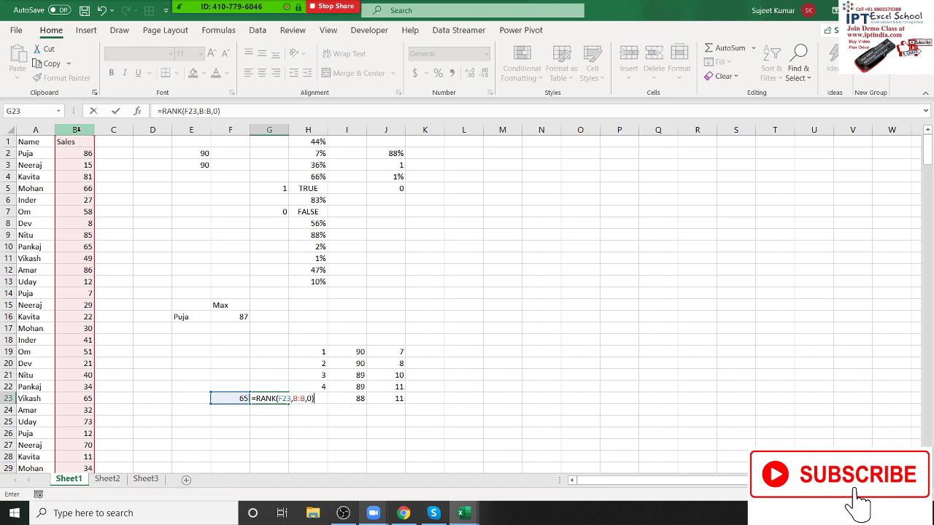
pyautogui.press('Return')
# Change H23 to 93 so I23 returns 65, then review the row 23 formulas
pyautogui.press('Up')
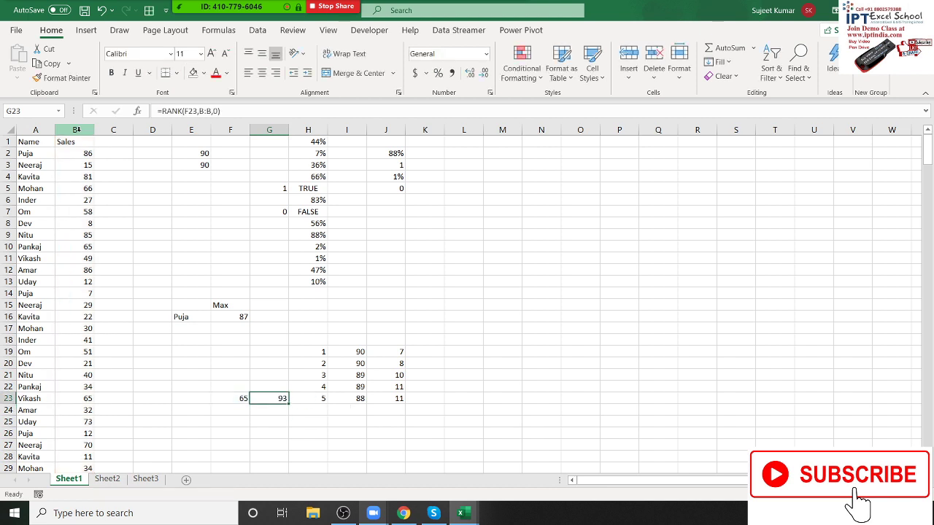
pyautogui.press('Right')
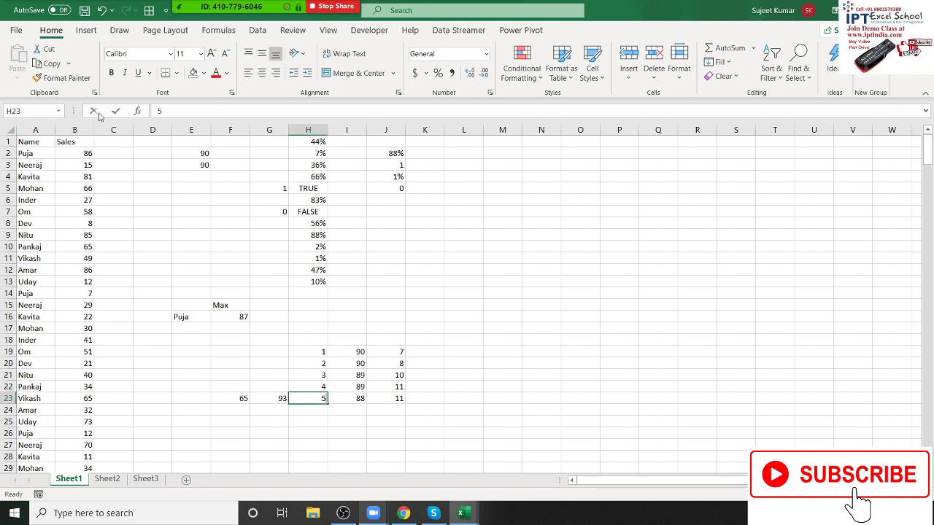
pyautogui.write('93')
pyautogui.press('Return')
pyautogui.press('Right')
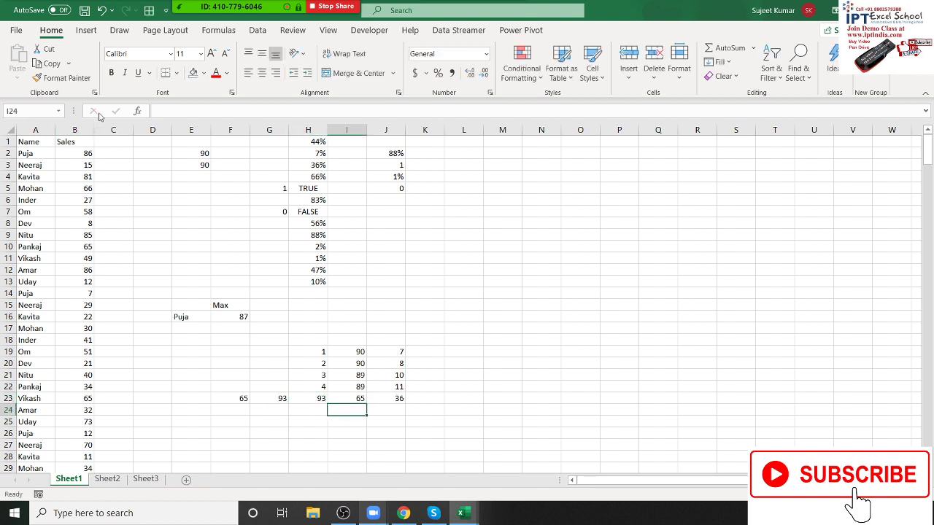
pyautogui.press('Up')
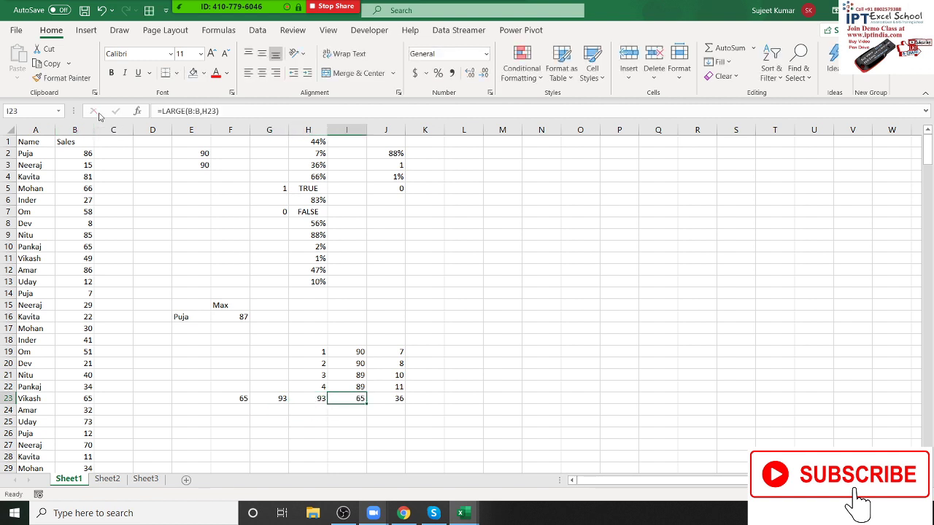
pyautogui.press('Left')
pyautogui.press('Left')
pyautogui.press('Right')
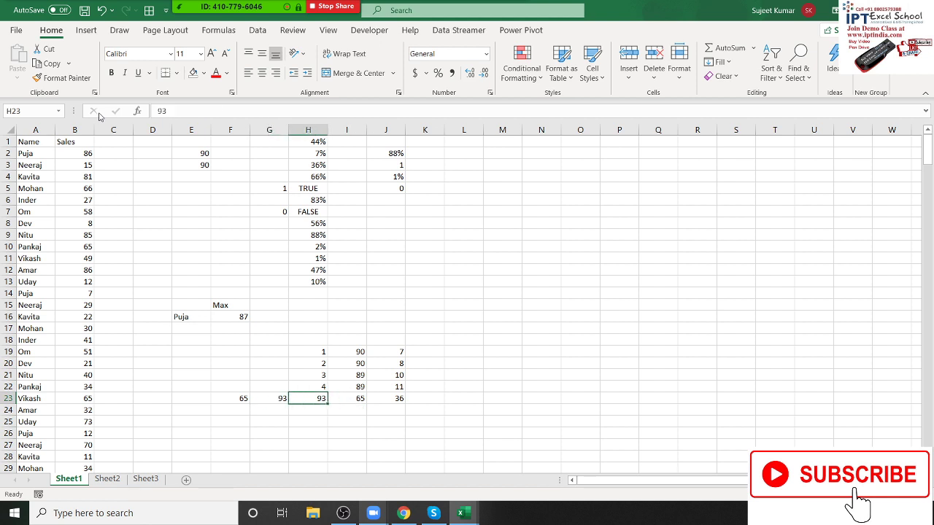
pyautogui.press('Right')
pyautogui.press('Right')
pyautogui.press('Left')
pyautogui.press('Left')
pyautogui.press('Left')
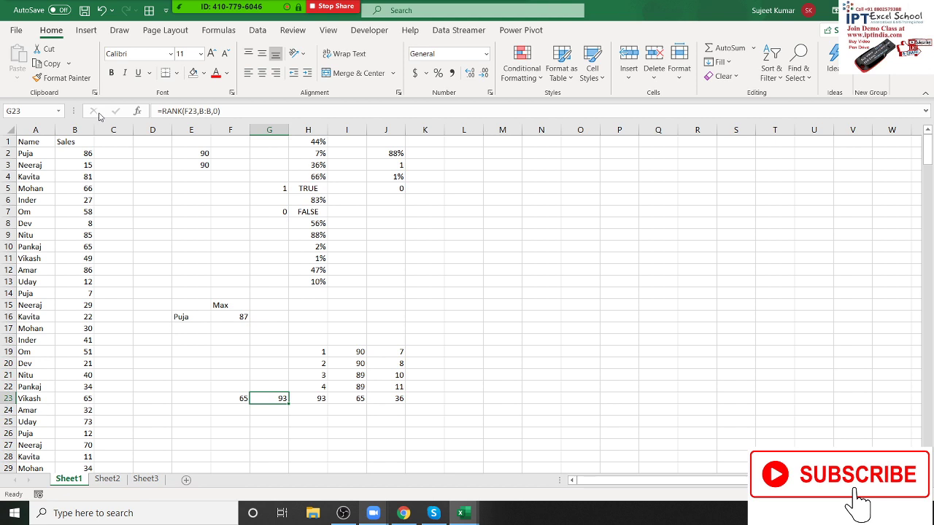
pyautogui.press('Return')
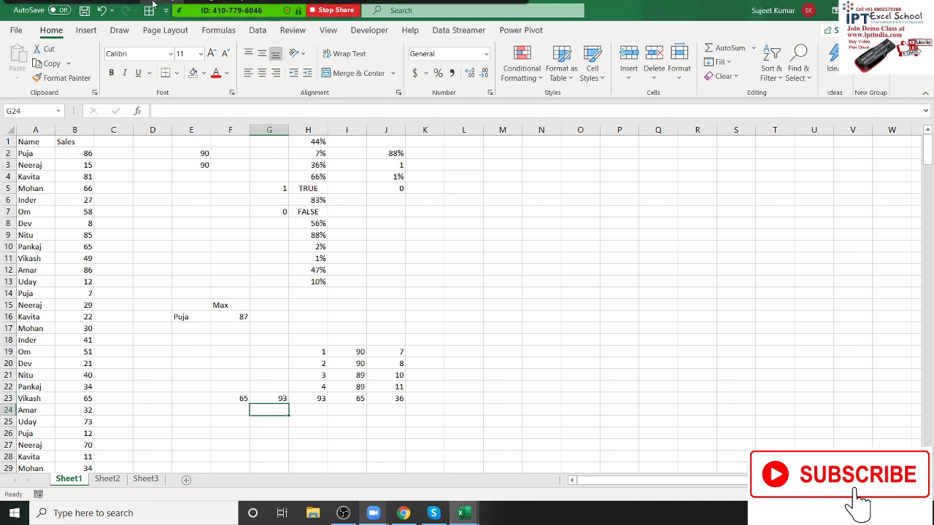
# Browse More Functions > Statistical down to FORECAST.ETS, then switch to the blank Sheet2
pyautogui.click(511, 248)
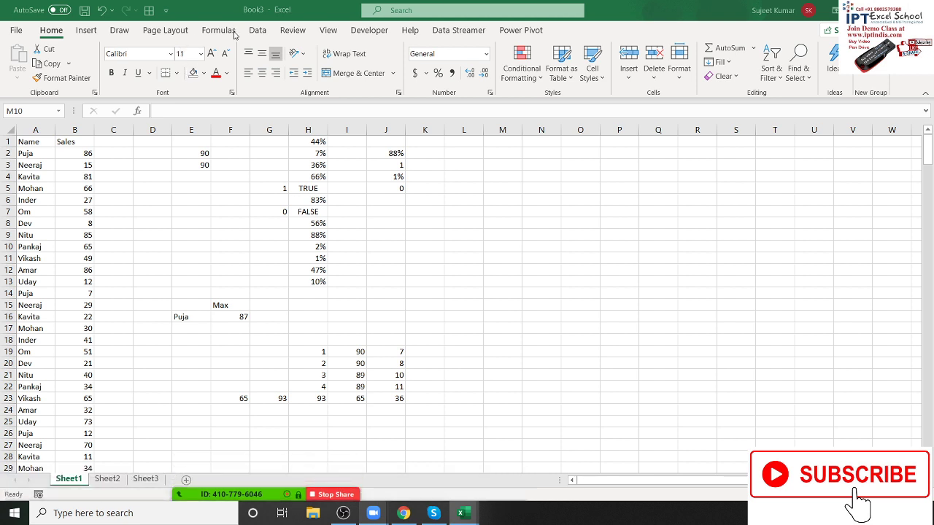
pyautogui.click(219, 32)
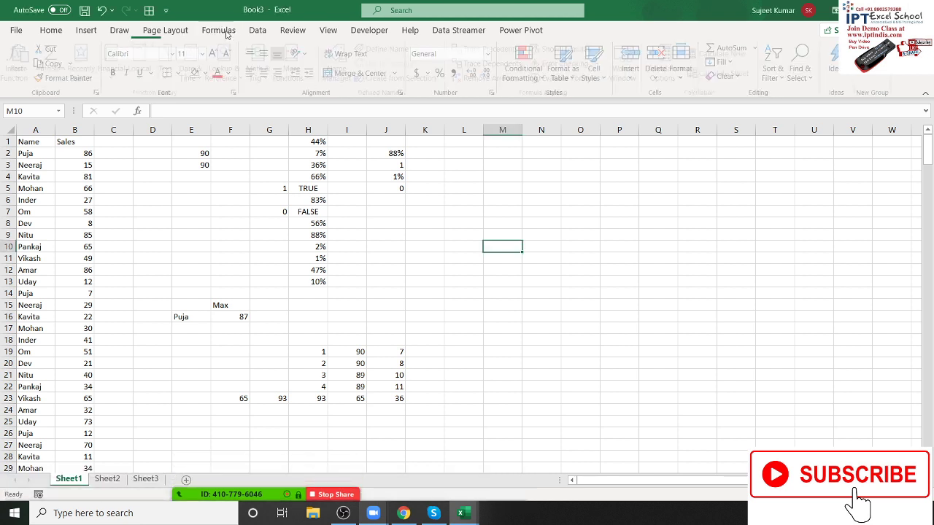
pyautogui.click(297, 76)
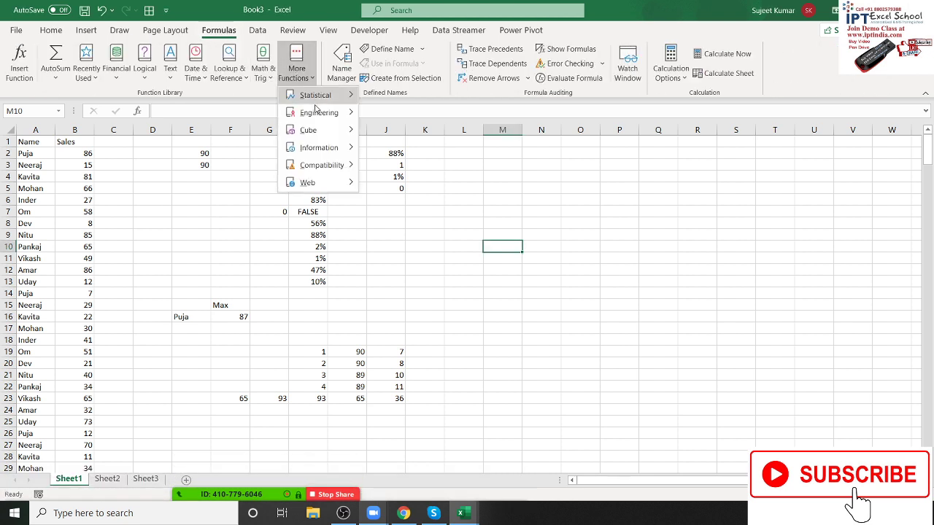
pyautogui.moveTo(315, 95)
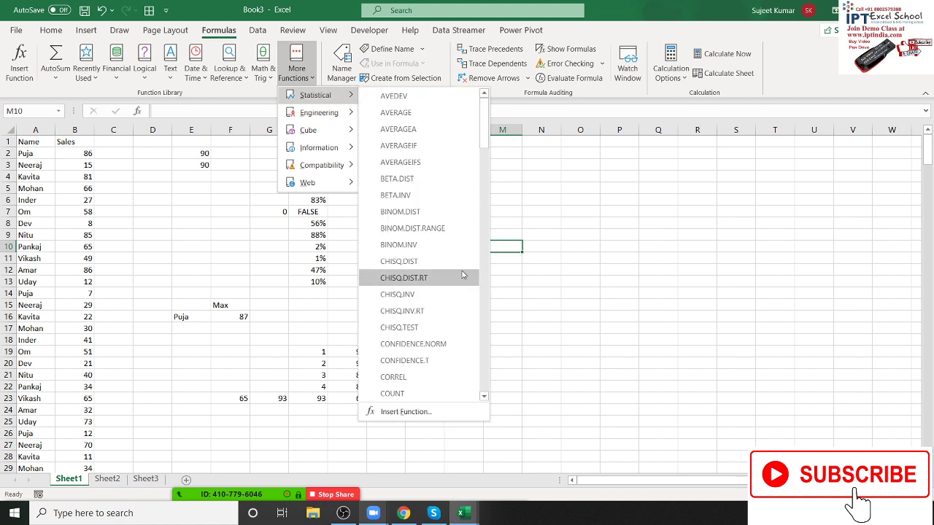
pyautogui.scroll(-2, 462, 275)
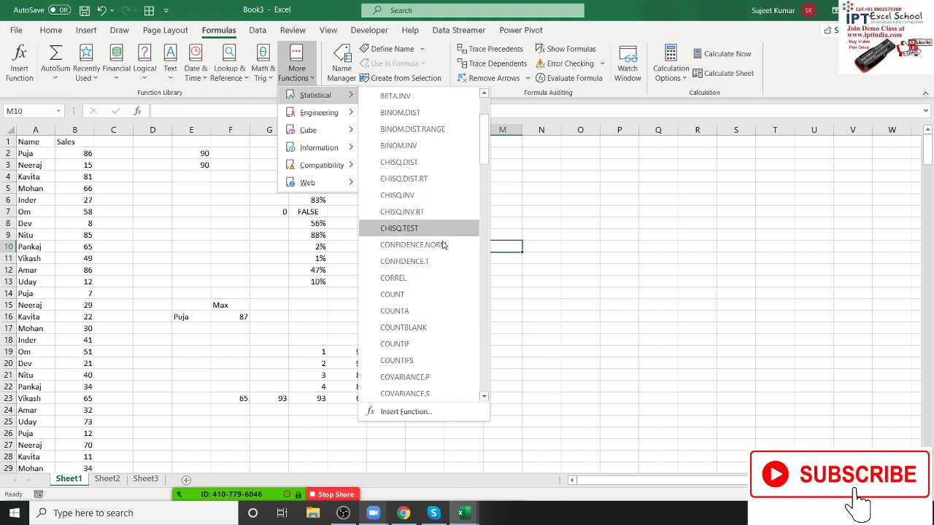
pyautogui.scroll(-2, 447, 309)
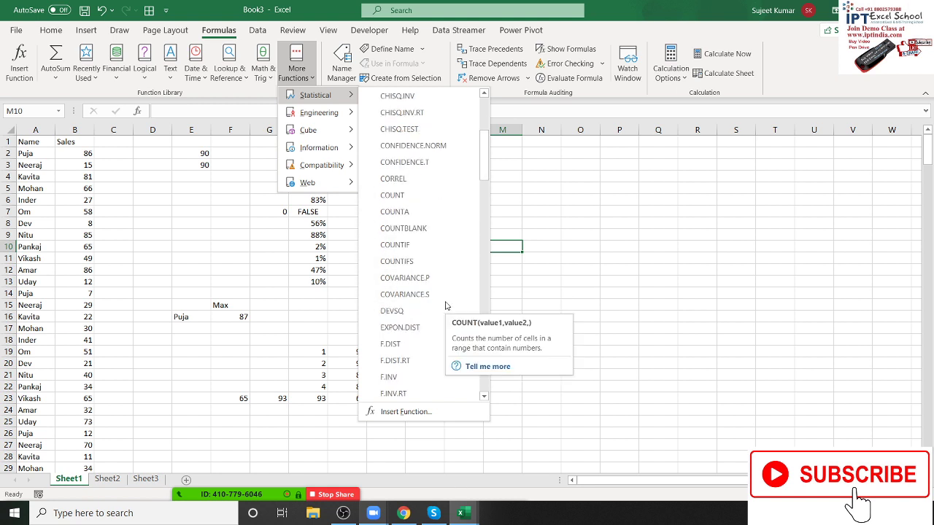
pyautogui.scroll(-1, 438, 353)
pyautogui.scroll(-1, 438, 350)
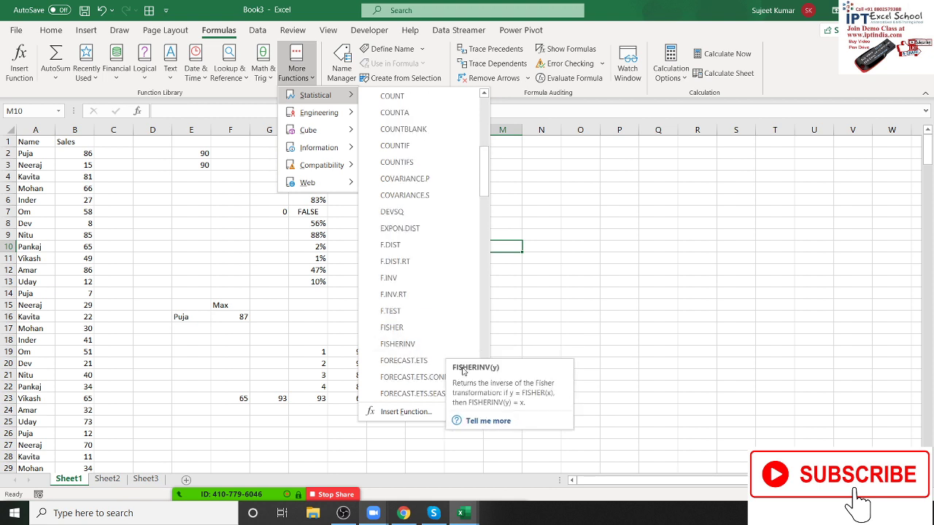
pyautogui.moveTo(419, 377)
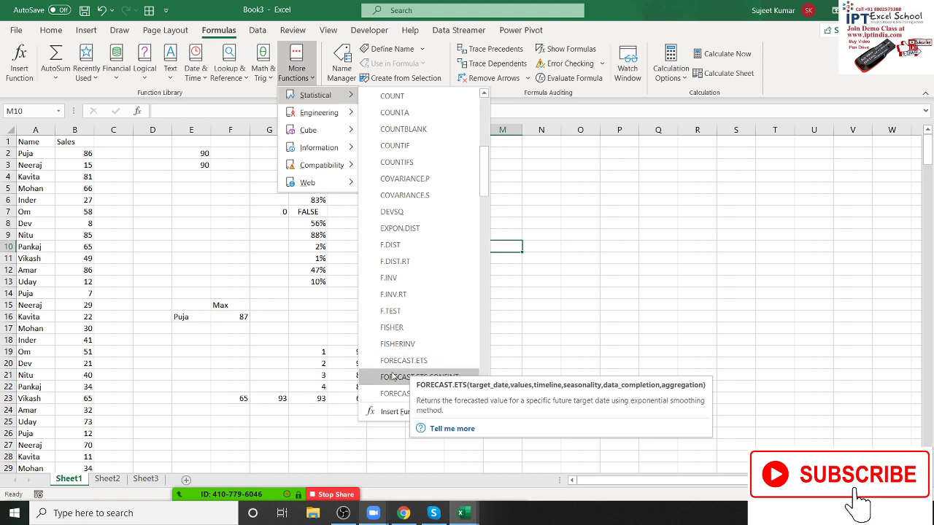
pyautogui.click(152, 369)
pyautogui.click(107, 480)
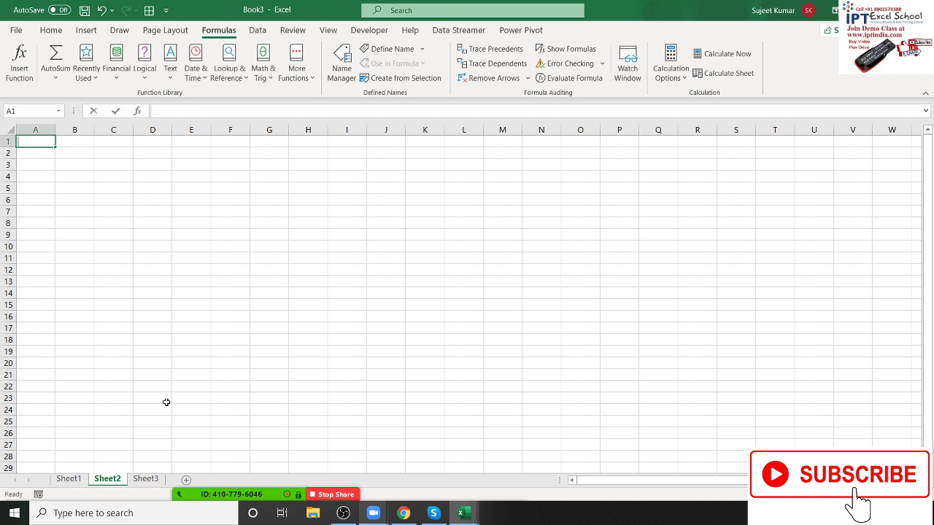
# Type the Month header in A1 and months 1 to 8 down A2:A9
pyautogui.write('Month')
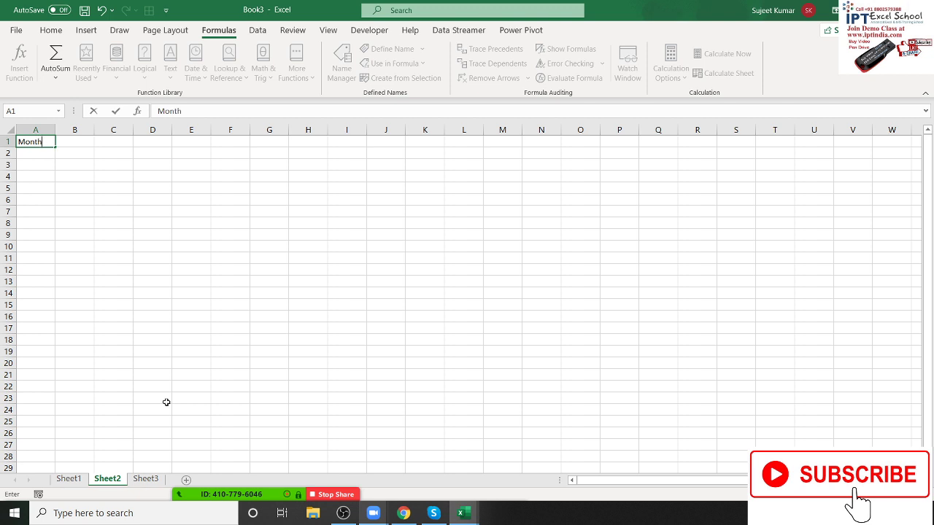
pyautogui.press('Return')
pyautogui.write('1')
pyautogui.press('Return')
pyautogui.write('2')
pyautogui.press('Return')
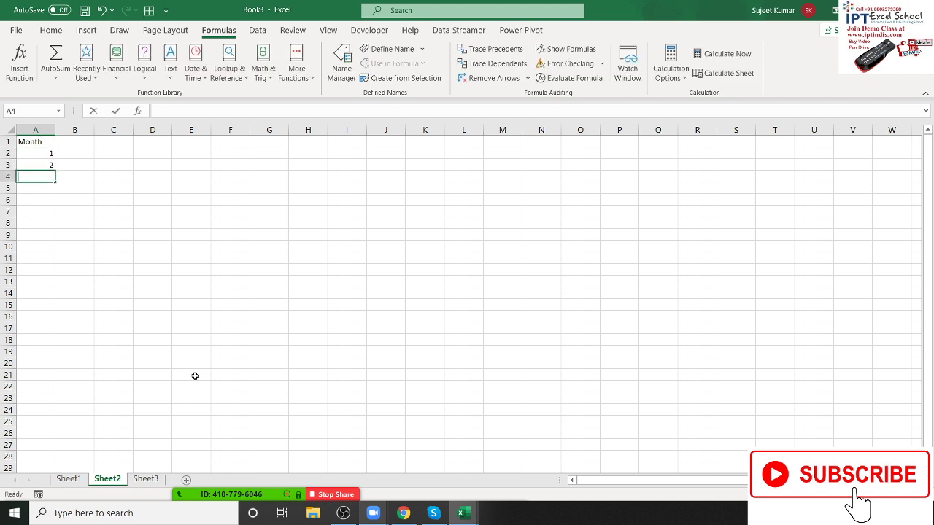
pyautogui.write('3 4 5 6')
pyautogui.press('Return')
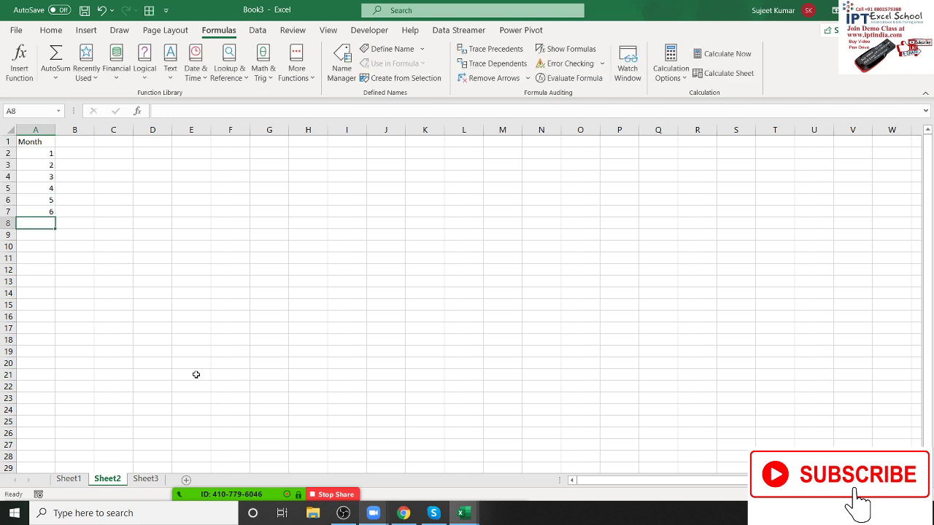
pyautogui.write('7')
pyautogui.press('Return')
pyautogui.write('8')
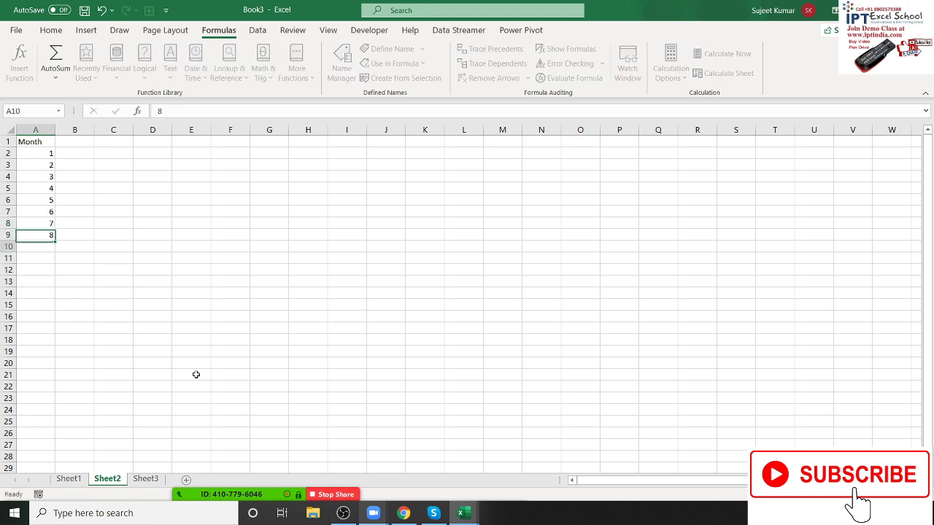
pyautogui.press('Return')
# Enter the values 85, 65, 96, 25, 74, 32, 52 in B2:B8
pyautogui.click(71, 156)
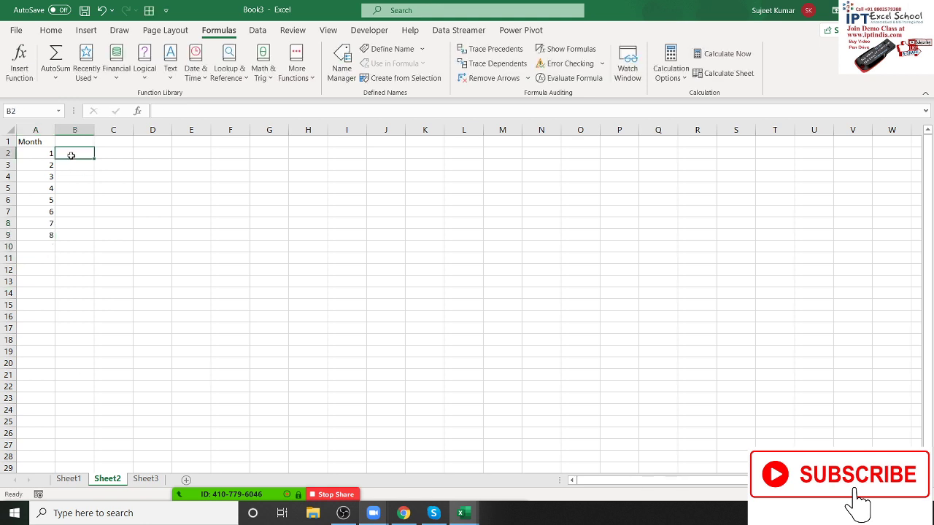
pyautogui.write('85')
pyautogui.press('Return')
pyautogui.write('65')
pyautogui.press('Return')
pyautogui.write('3')
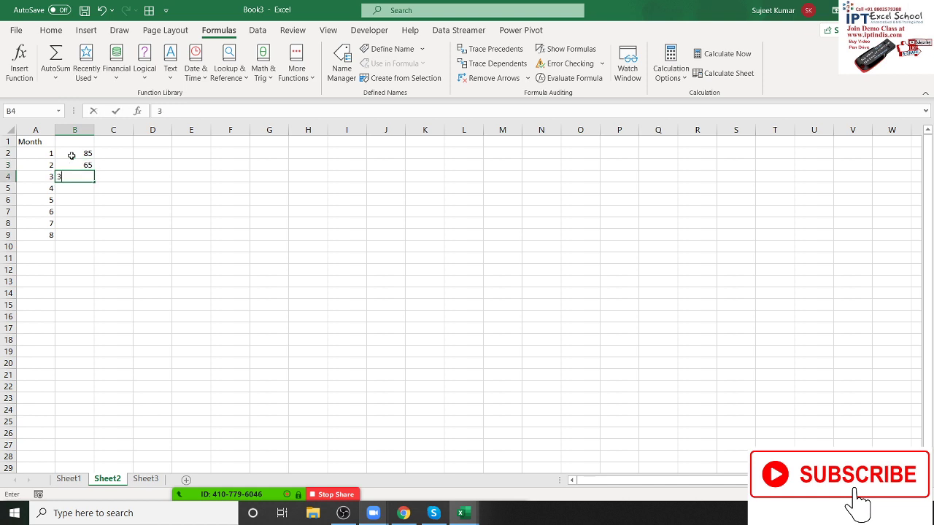
pyautogui.write('6')
pyautogui.press('BackSpace')
pyautogui.press('BackSpace')
pyautogui.press('BackSpace')
pyautogui.write('96')
pyautogui.press('Return')
pyautogui.write('25')
pyautogui.press('Return')
pyautogui.write('7')
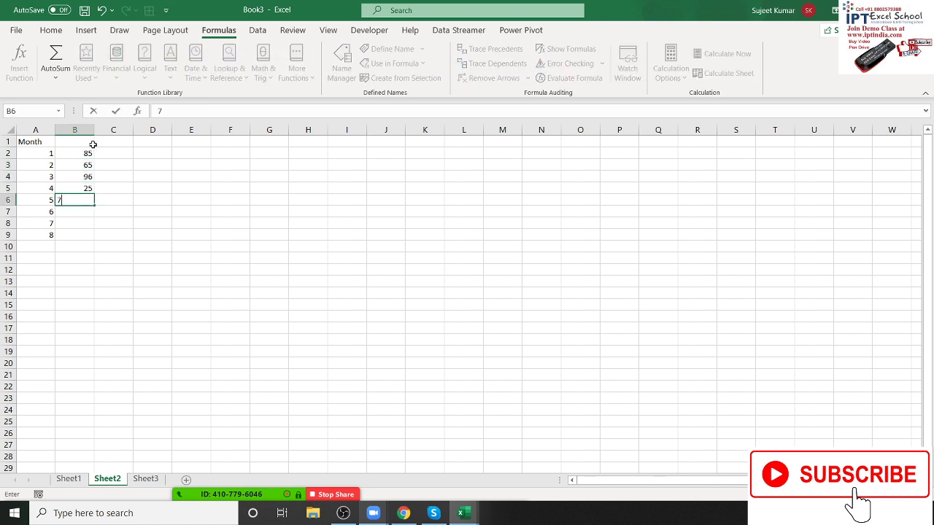
pyautogui.write('4')
pyautogui.press('Return')
pyautogui.write('32')
pyautogui.press('Return')
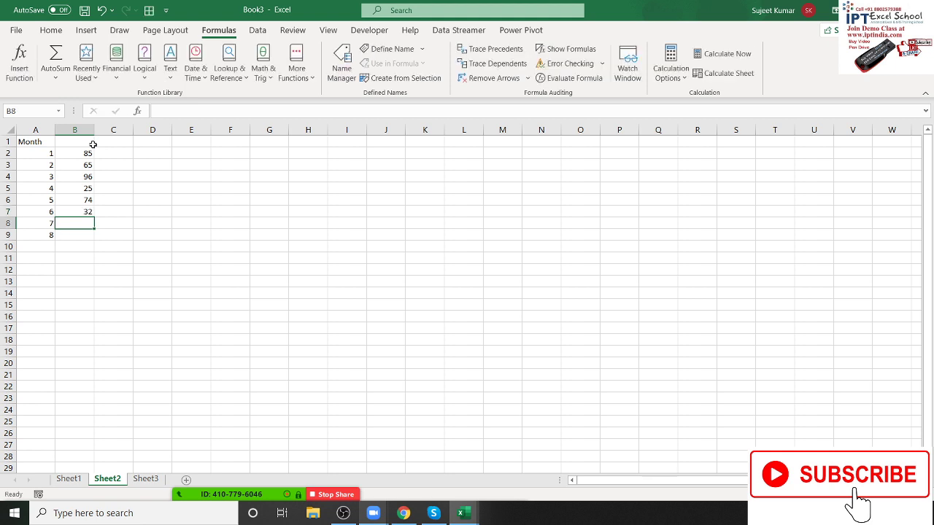
pyautogui.write('52')
pyautogui.press('Return')
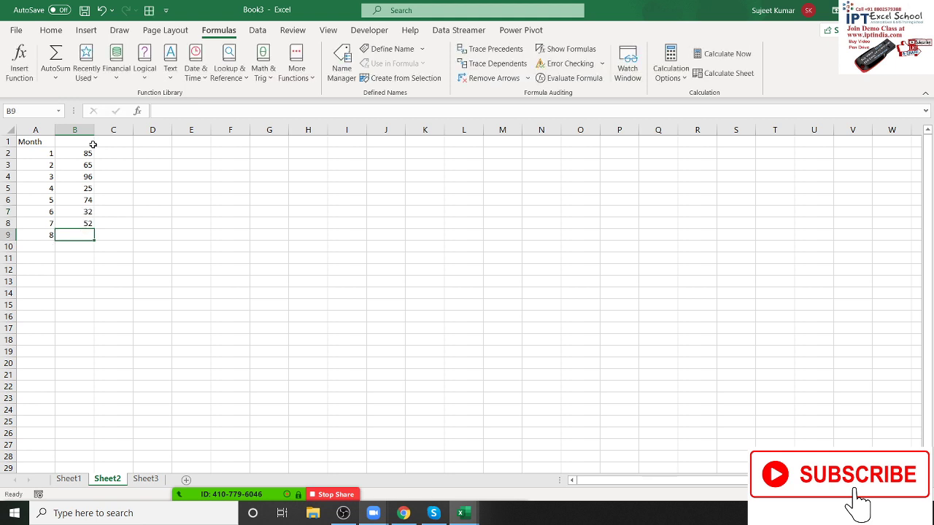
# Enter =FORECAST.ETS(A9,B2:B8,A2:A8) in B9, forecasting 15.25774 for month 8
pyautogui.write('=fo')
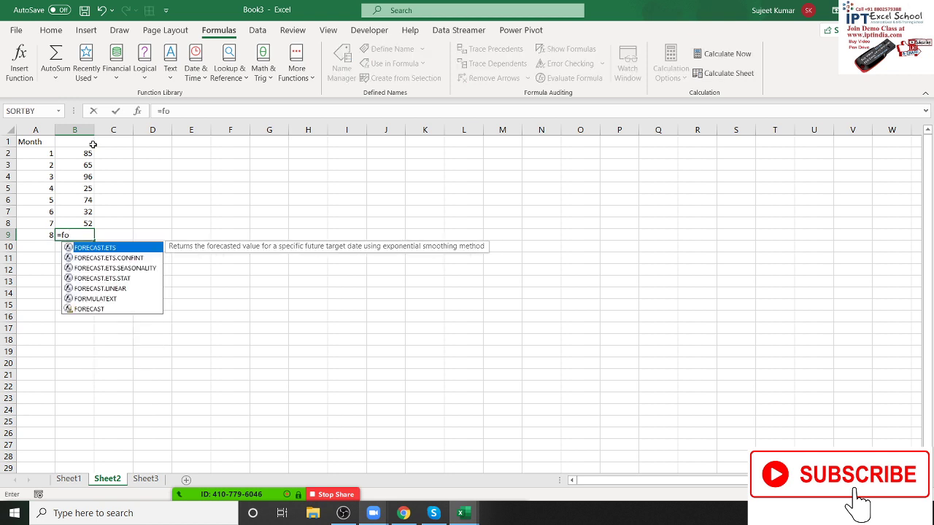
pyautogui.press('Tab')
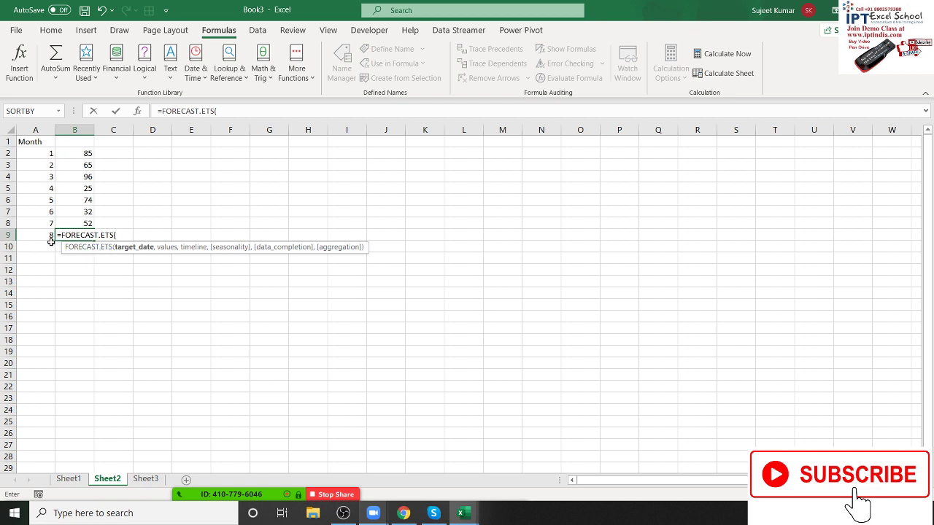
pyautogui.click(136, 111)
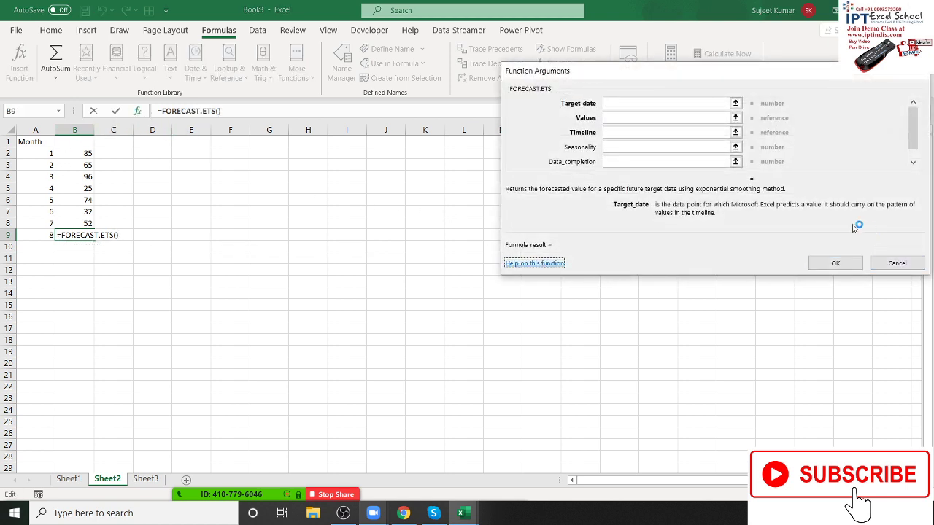
pyautogui.click(125, 236)
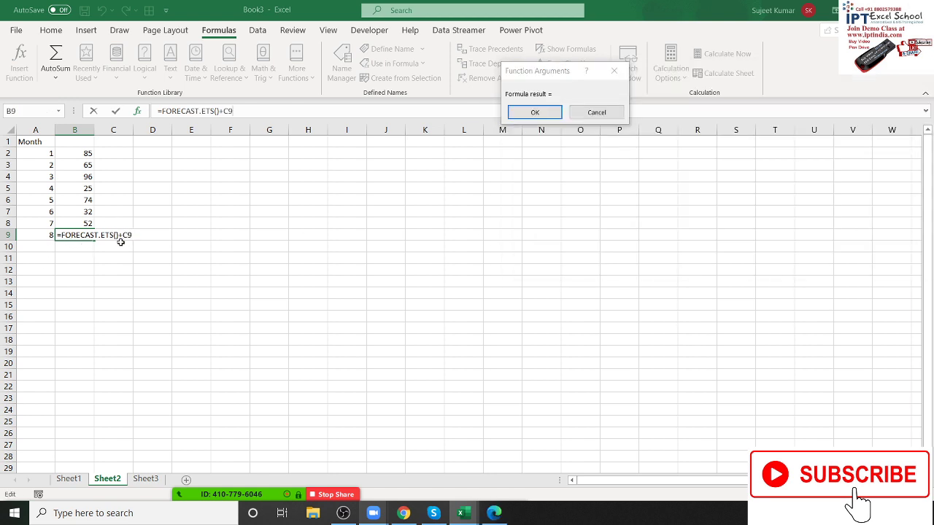
pyautogui.press('BackSpace')
pyautogui.press('BackSpace')
pyautogui.press('BackSpace')
pyautogui.press('BackSpace')
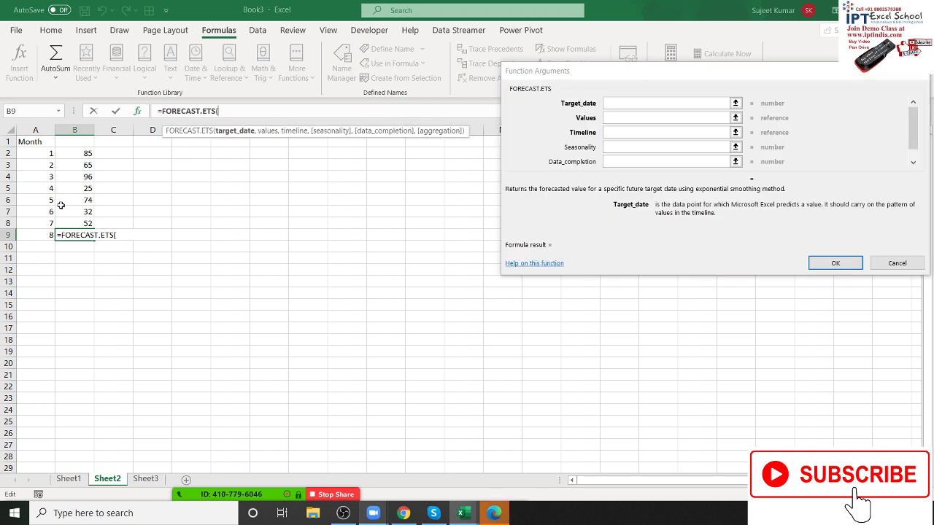
pyautogui.click(42, 235)
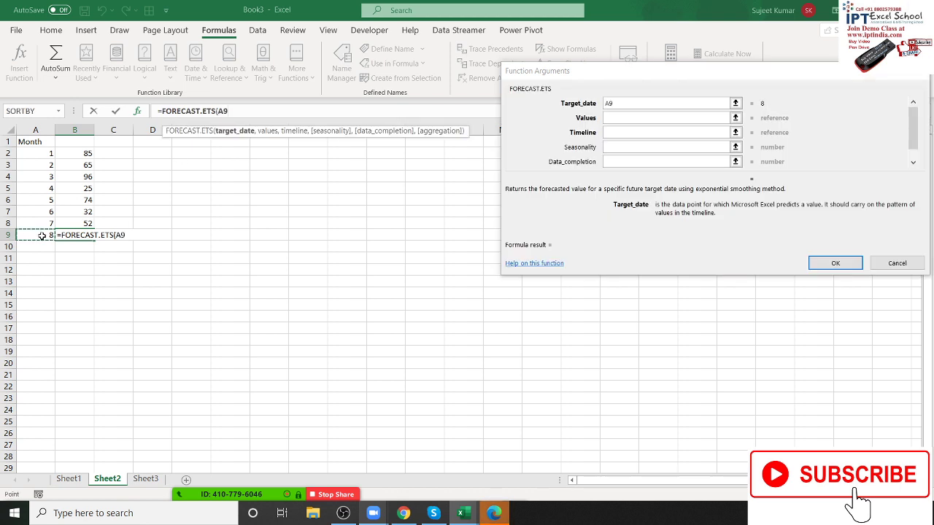
pyautogui.write(',')
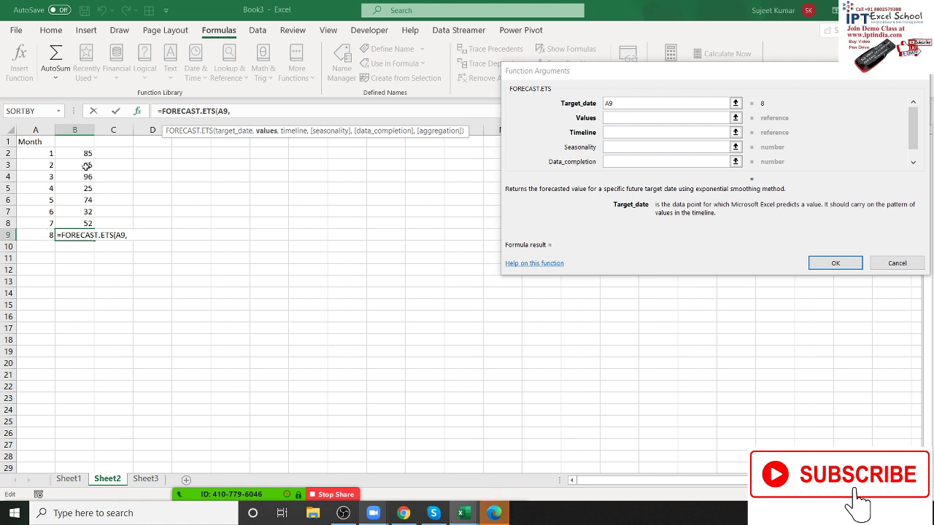
pyautogui.moveTo(83, 154); pyautogui.dragTo(75, 223)
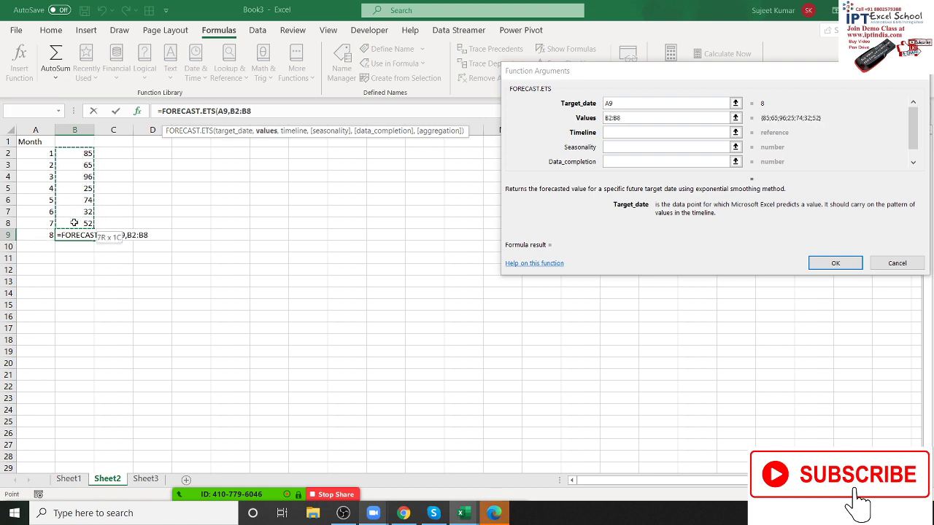
pyautogui.write(',')
pyautogui.moveTo(41, 155); pyautogui.dragTo(41, 223)
pyautogui.press('Return')
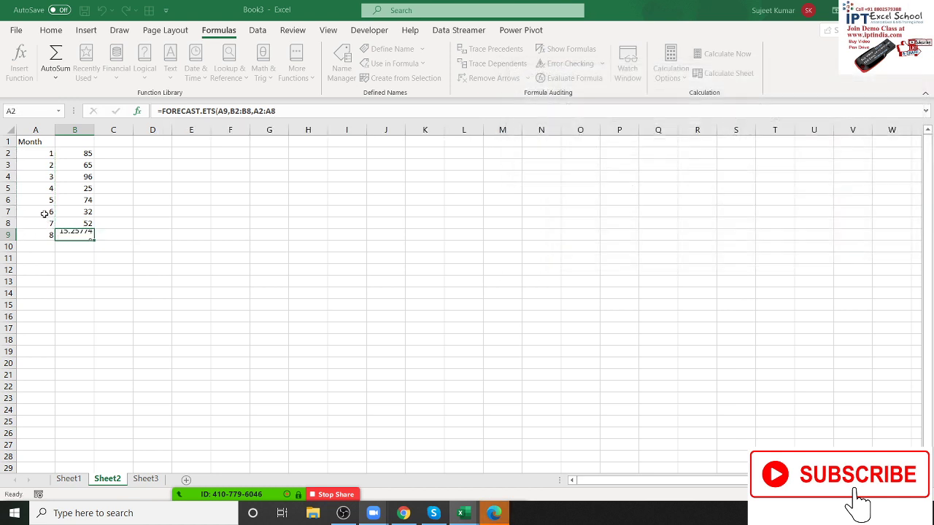
pyautogui.press('Up')
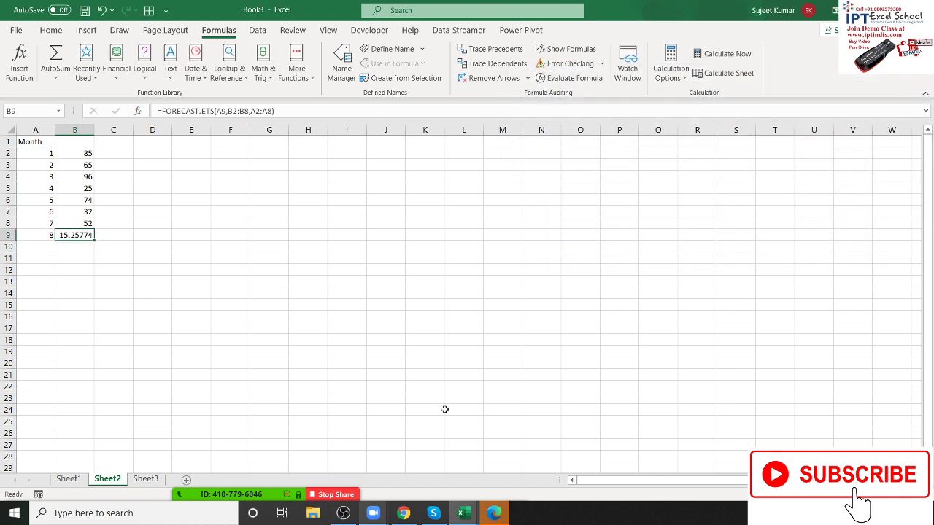
pyautogui.click(502, 517)
pyautogui.scroll(-6, 496, 364)
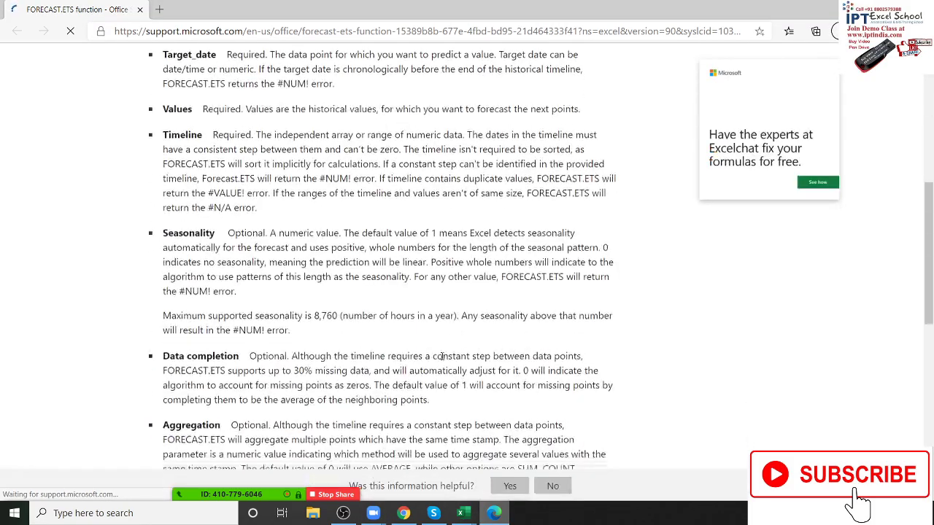
pyautogui.scroll(-4, 442, 356)
pyautogui.scroll(-2, 441, 356)
pyautogui.scroll(10, 441, 356)
pyautogui.scroll(2, 442, 358)
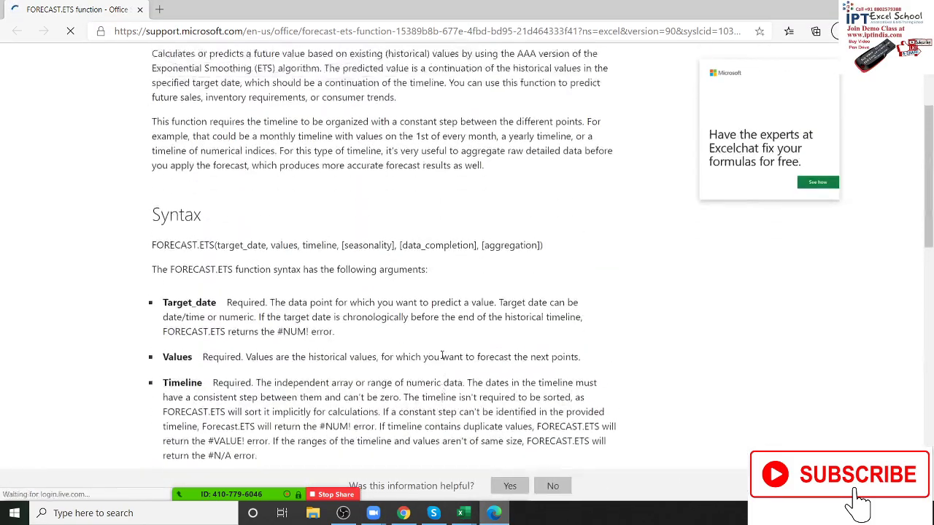
pyautogui.scroll(2, 442, 359)
pyautogui.scroll(-1, 442, 359)
pyautogui.scroll(-4, 441, 357)
pyautogui.scroll(-2, 441, 356)
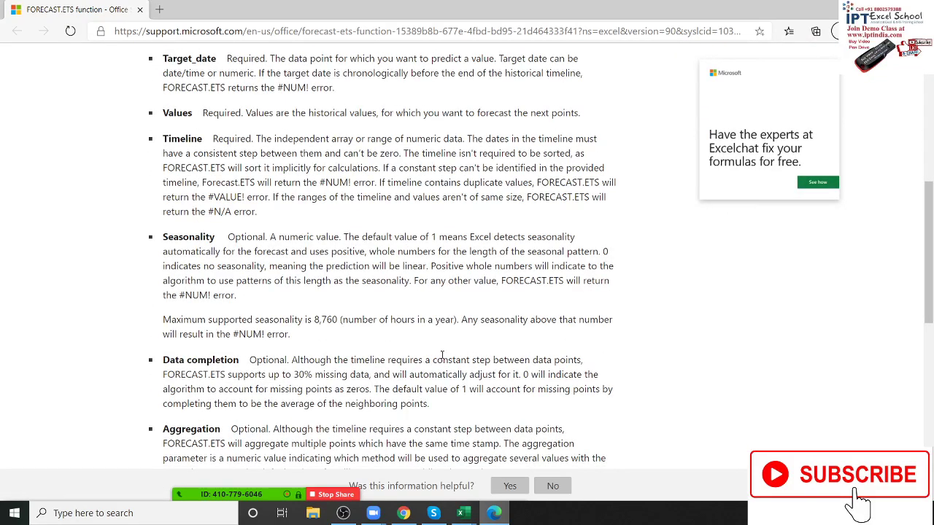
pyautogui.scroll(1, 453, 152)
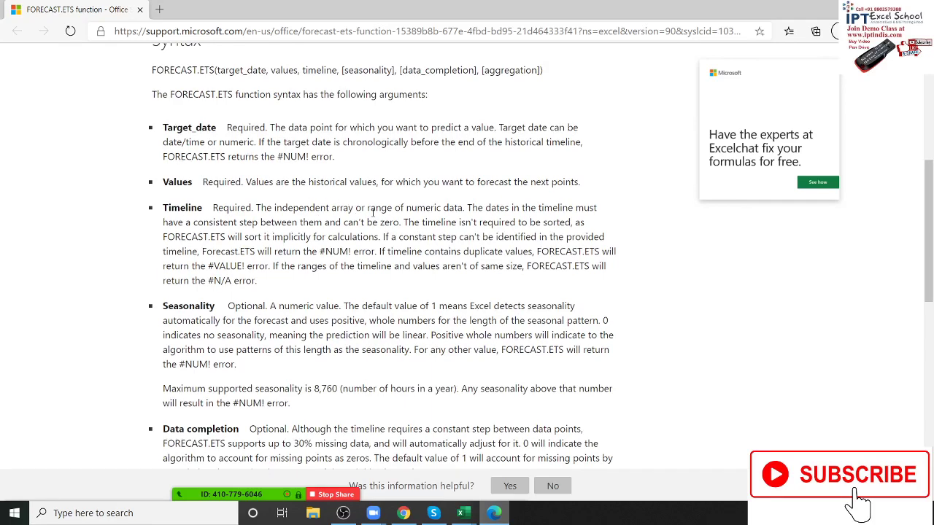
pyautogui.scroll(-2, 398, 285)
pyautogui.scroll(-2, 398, 286)
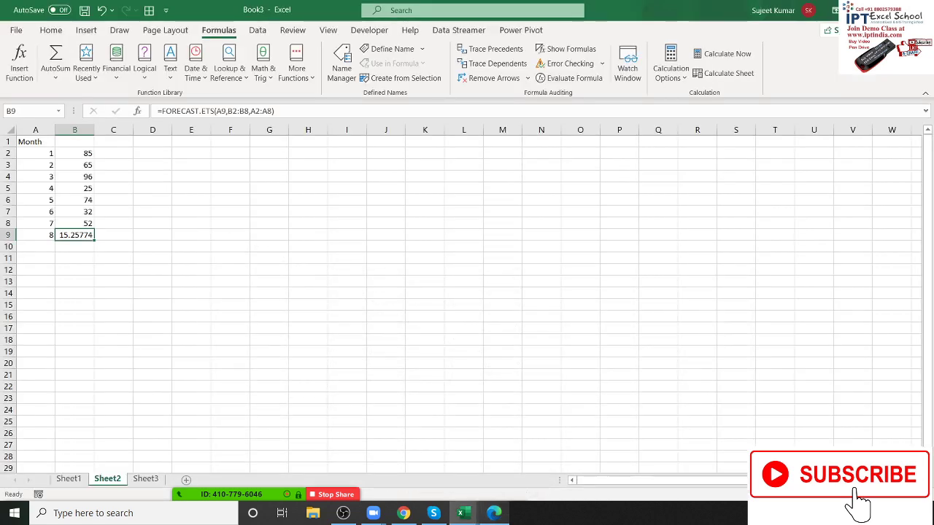
# Enter =FORECAST.ETS.CONFINT(A9,B2:B8,A2:A8) in C9, returning a confidence interval of 25.56081
pyautogui.click(113, 234)
pyautogui.write('=')
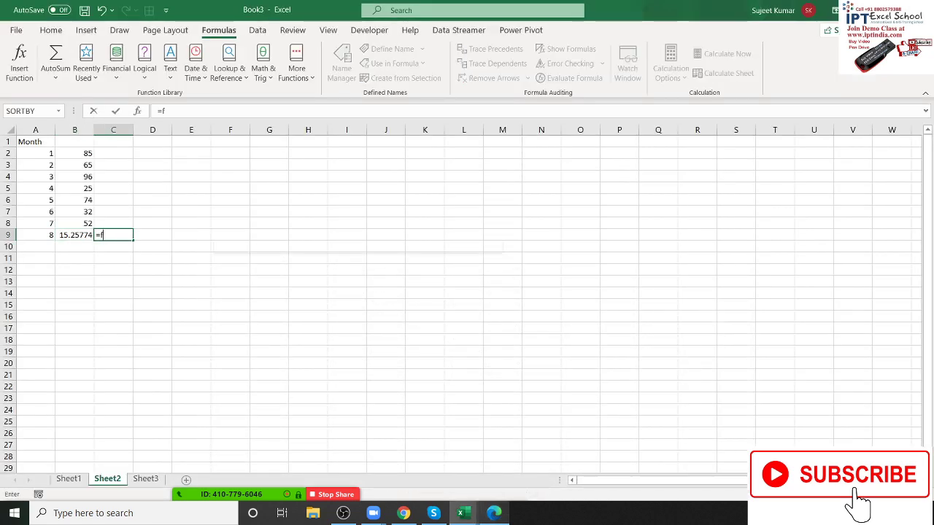
pyautogui.write('for')
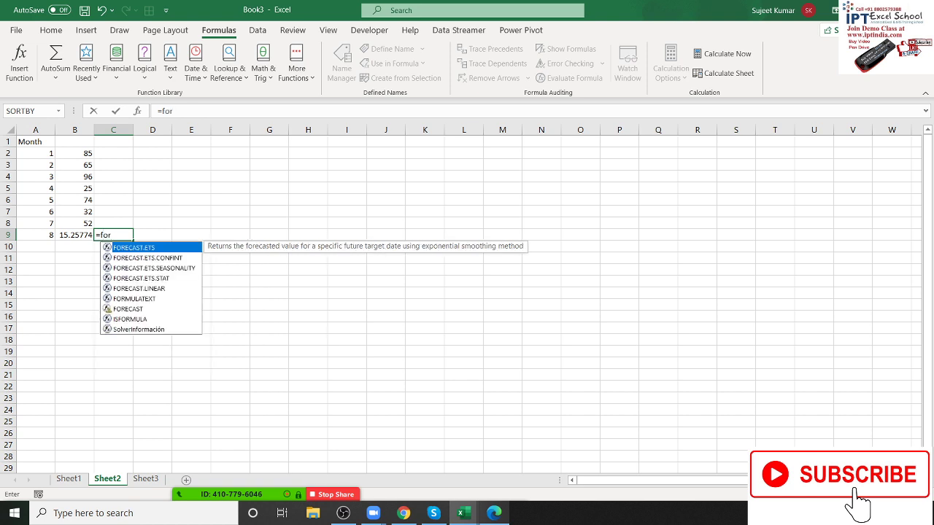
pyautogui.press('Down')
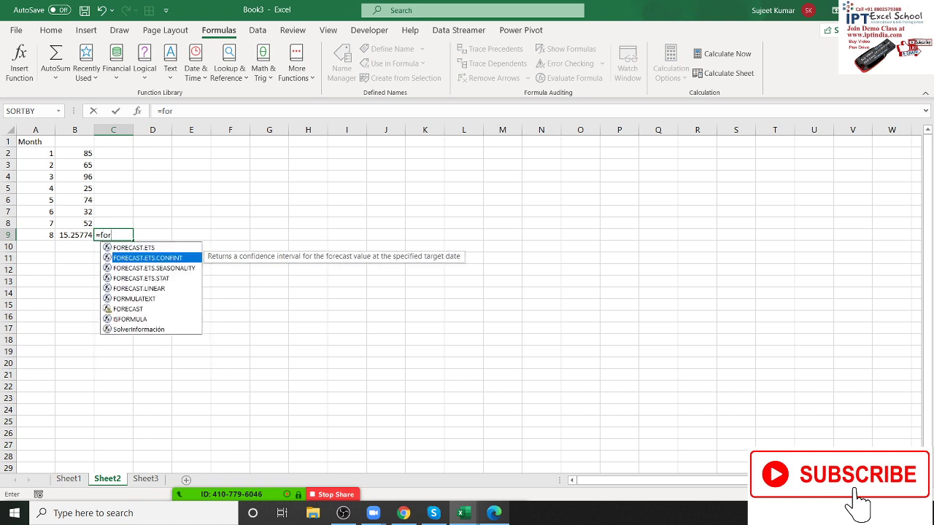
pyautogui.press('Tab')
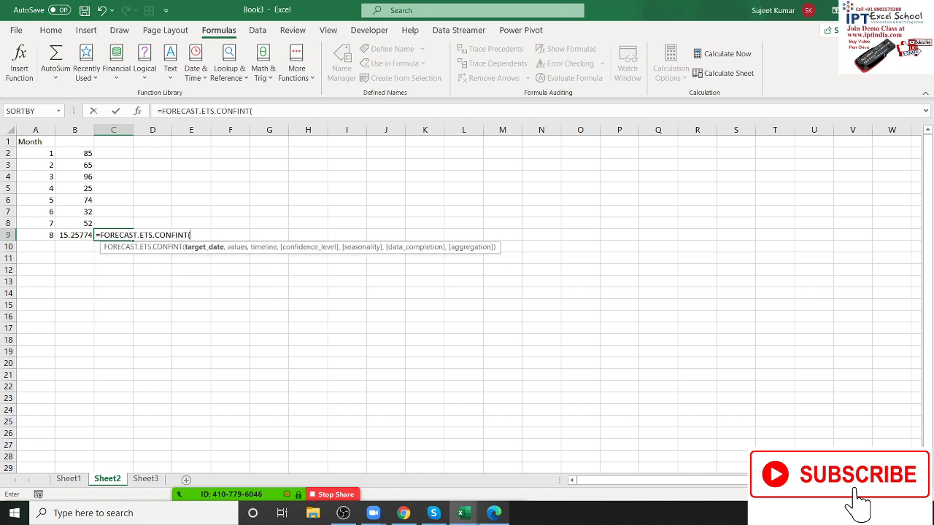
pyautogui.click(46, 235)
pyautogui.write(',')
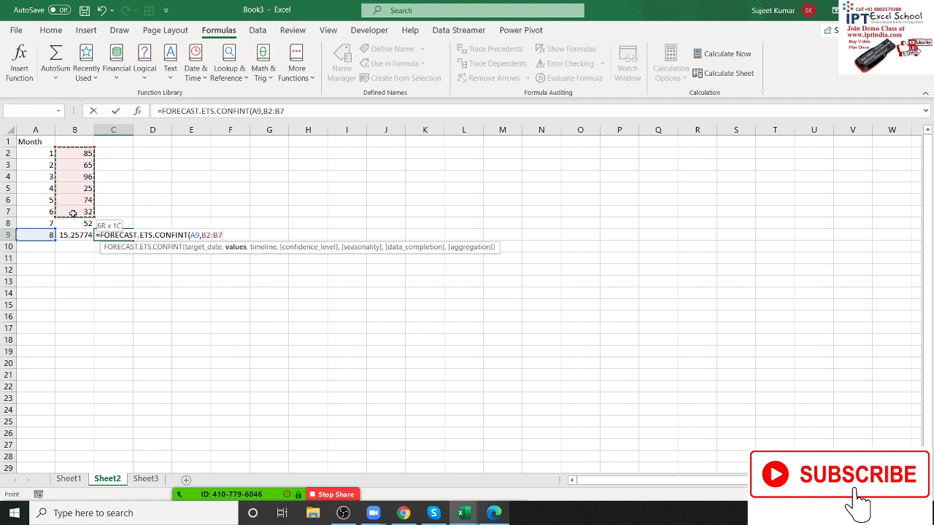
pyautogui.moveTo(86, 151); pyautogui.dragTo(69, 219)
pyautogui.write(',')
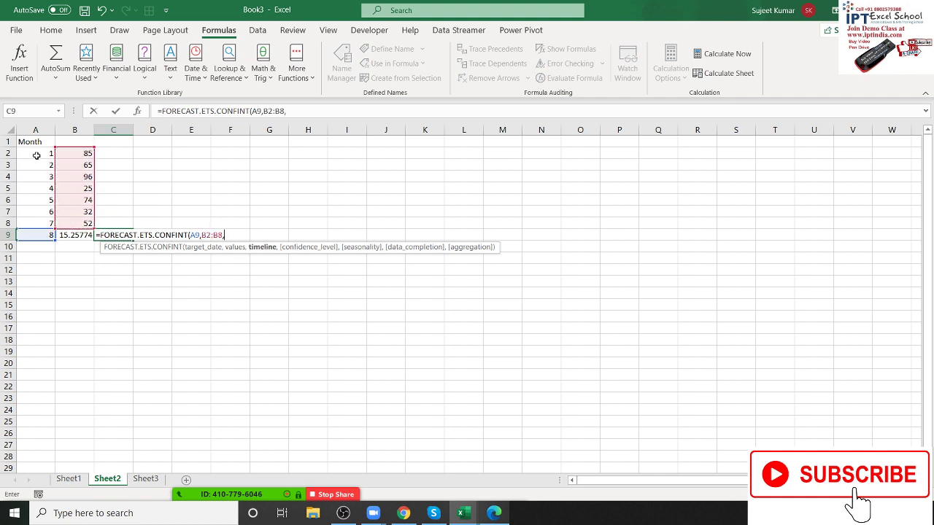
pyautogui.moveTo(36, 155); pyautogui.dragTo(33, 227)
pyautogui.press('Return')
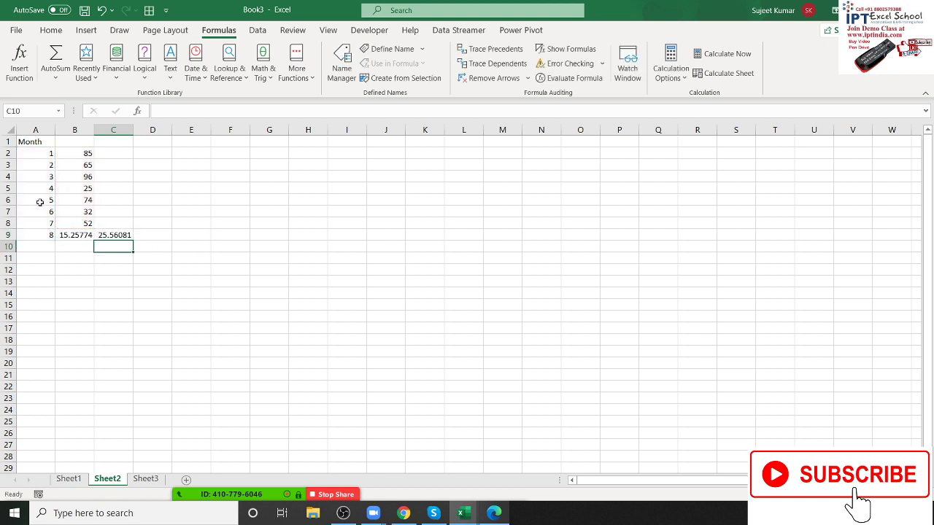
pyautogui.press('Up')
# Enter =FORECAST.ETS.SEASONALITY(B2:B8,A2:A8) in D9, which returns 2
pyautogui.press('Right')
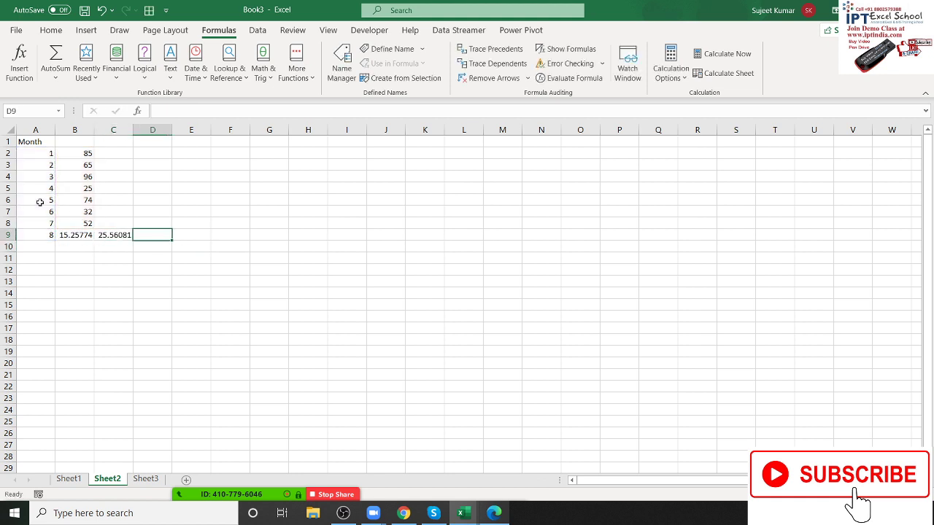
pyautogui.write('=for')
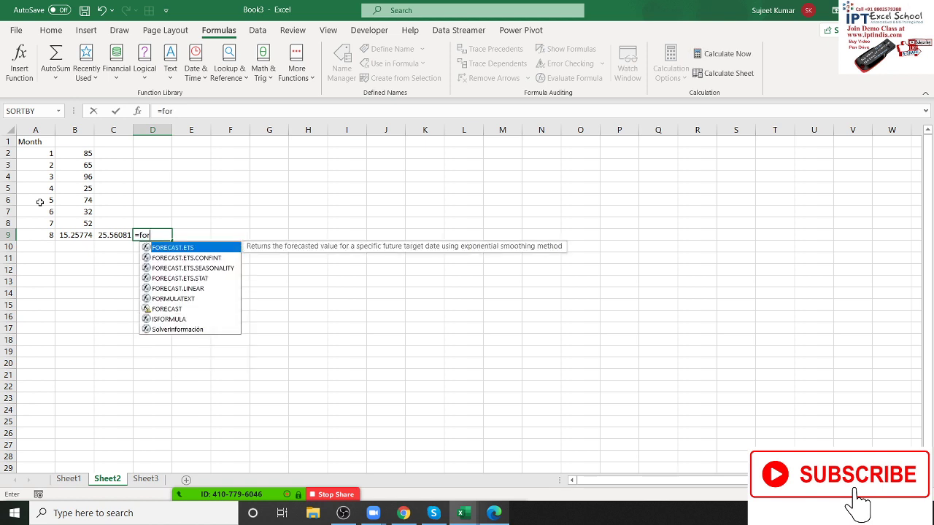
pyautogui.press('Down')
pyautogui.press('Down')
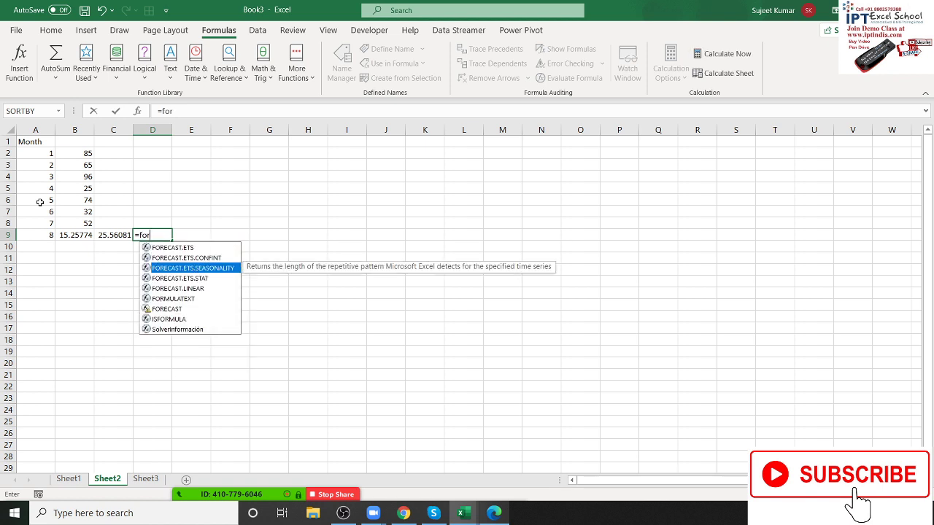
pyautogui.press('Up')
pyautogui.press('Down')
pyautogui.press('Tab')
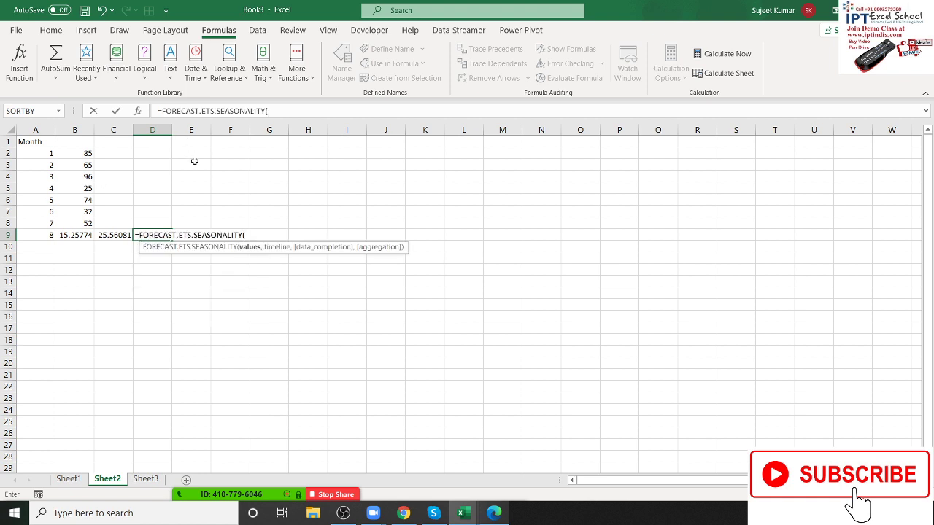
pyautogui.click(29, 239)
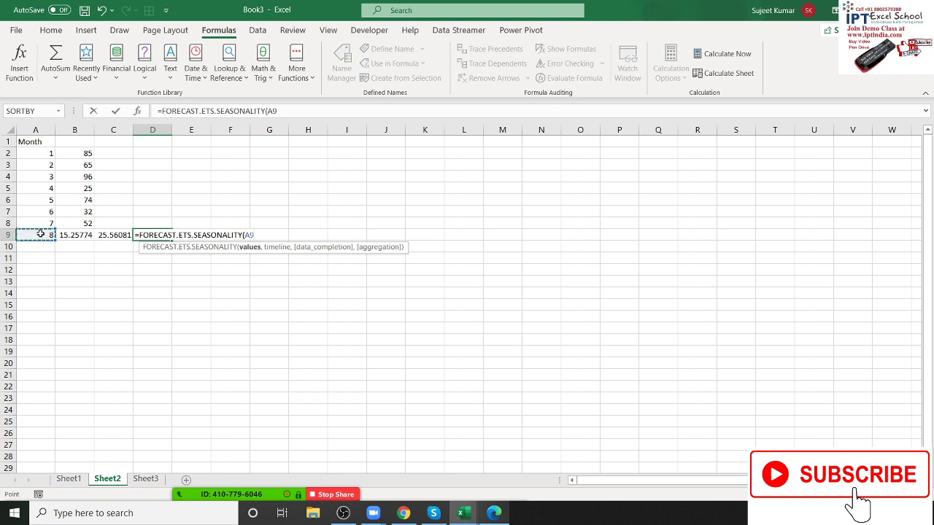
pyautogui.moveTo(84, 155); pyautogui.dragTo(86, 224)
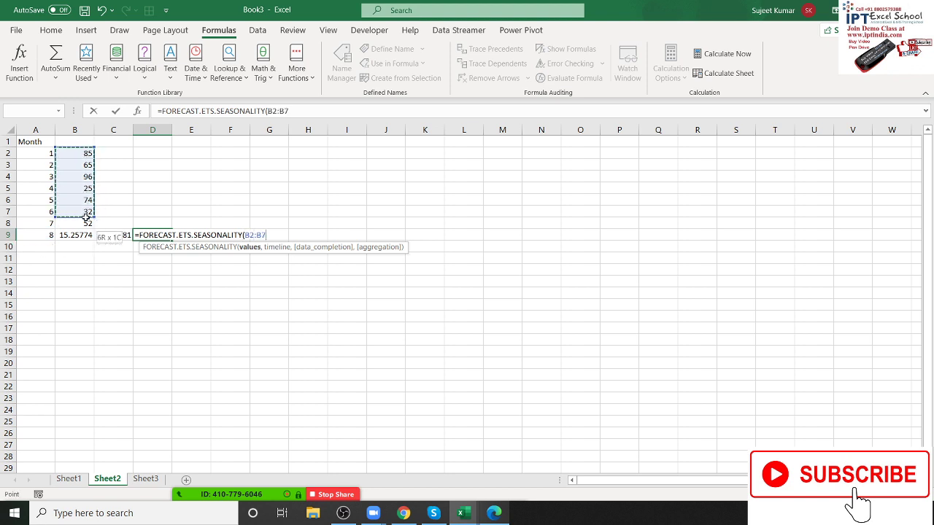
pyautogui.write(',')
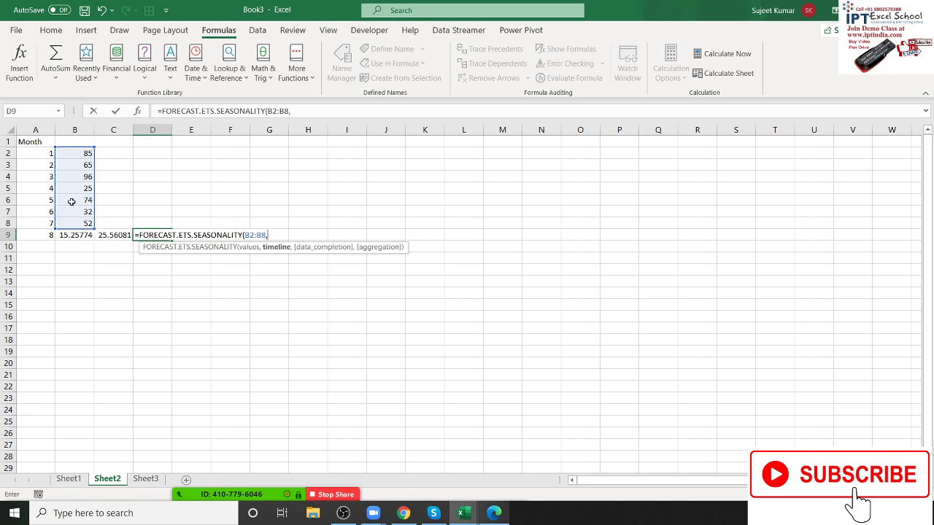
pyautogui.moveTo(50, 154); pyautogui.dragTo(44, 225)
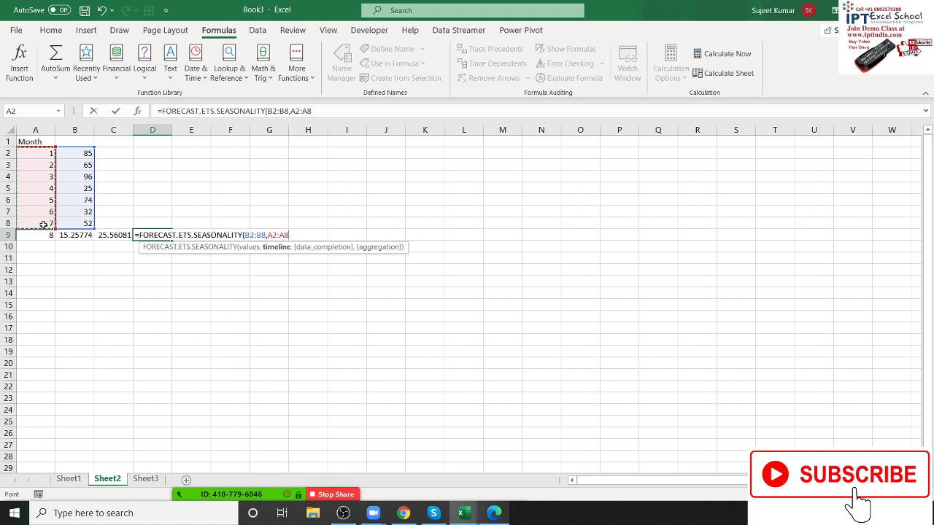
pyautogui.hotkey('ctrl', 'Return')
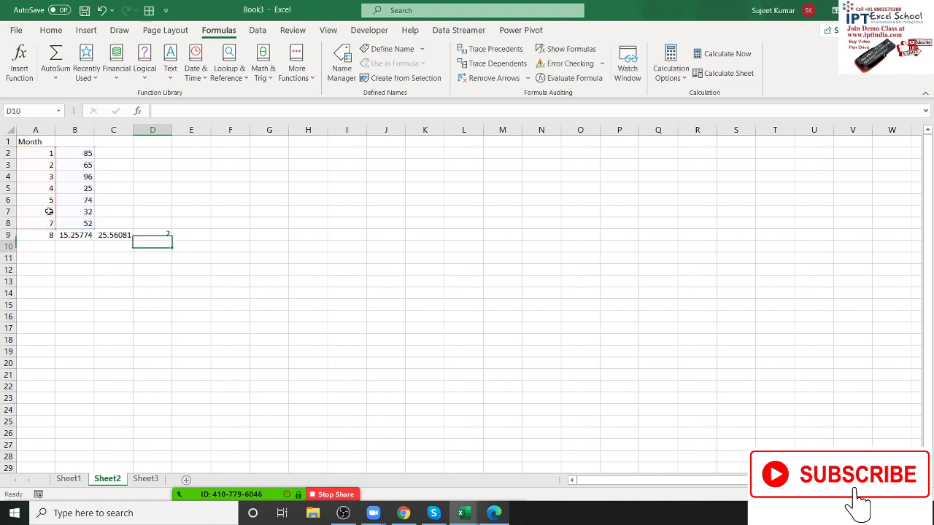
pyautogui.click(209, 110)
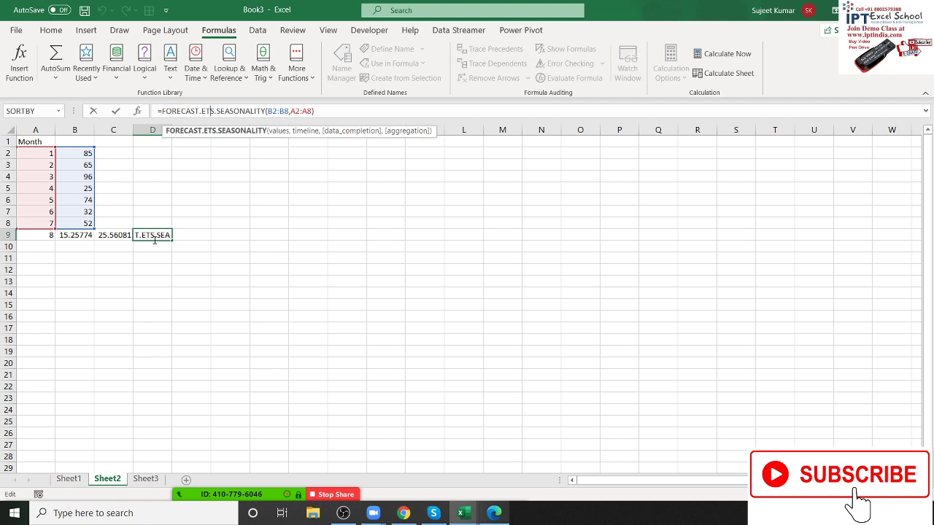
pyautogui.press('Return')
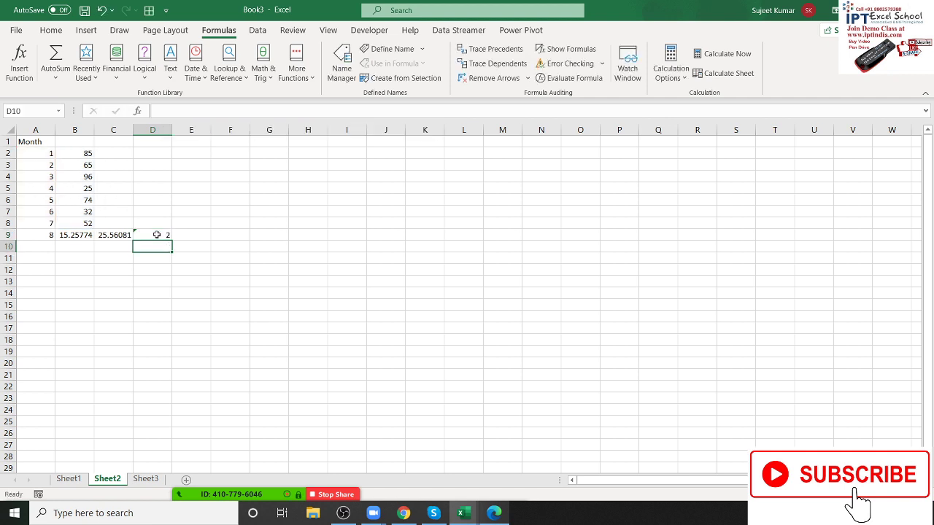
# Open the FORECAST.ETS.SEASONALITY help page from D9's function arguments
pyautogui.click(161, 235)
pyautogui.click(139, 112)
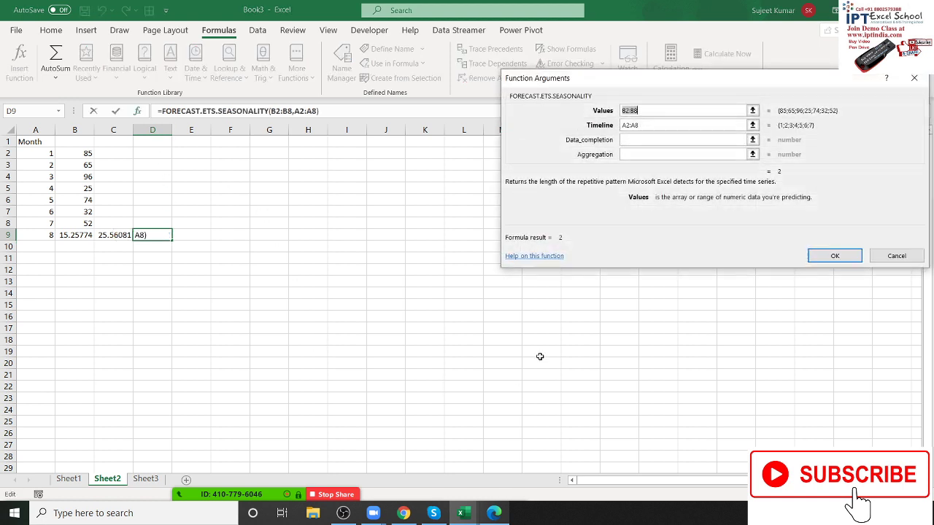
pyautogui.click(550, 263)
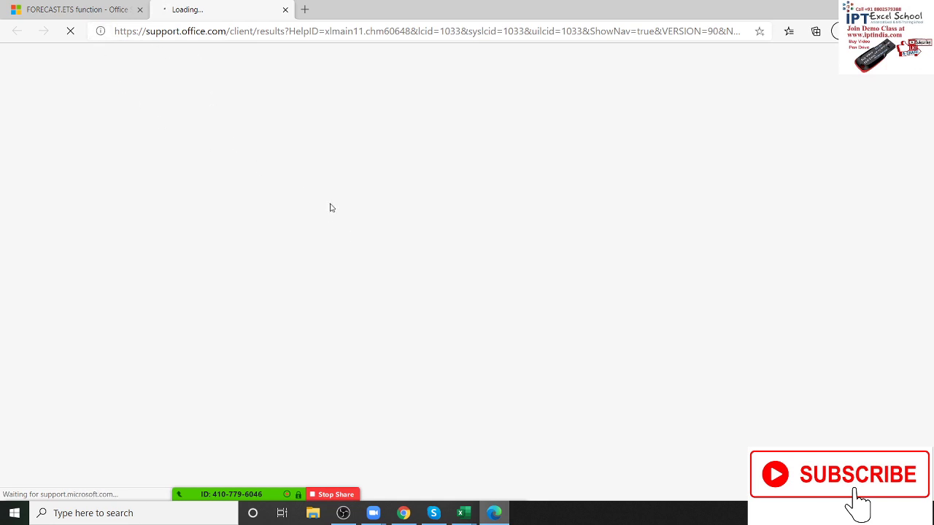
# Download the Forecast_ets_example.xlsx sample from the support page and open it in Excel
pyautogui.hotkey('alt', 'Tab')
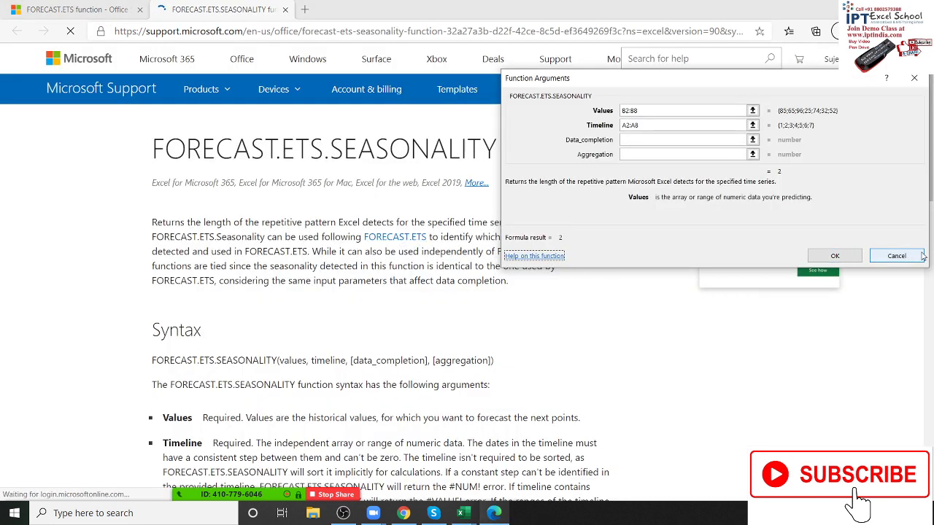
pyautogui.click(897, 256)
pyautogui.scroll(-4, 353, 316)
pyautogui.scroll(-3, 353, 316)
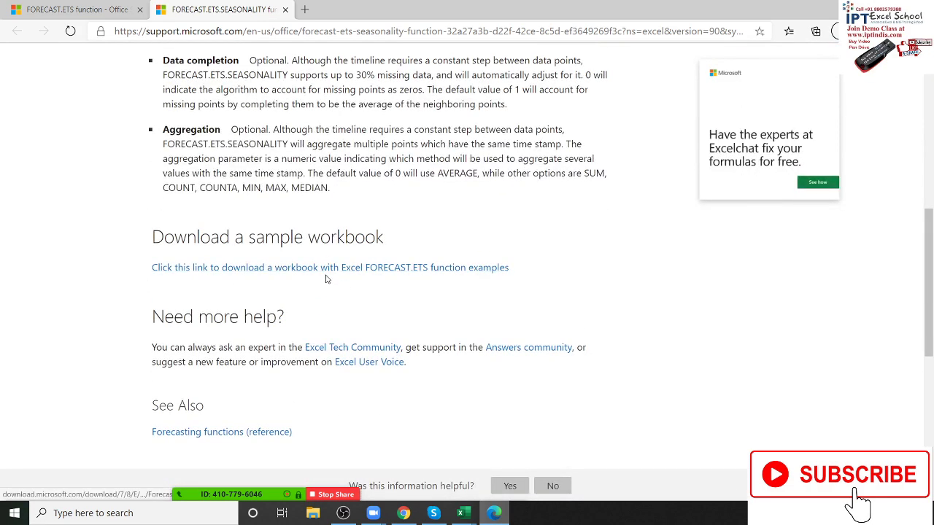
pyautogui.click(338, 269)
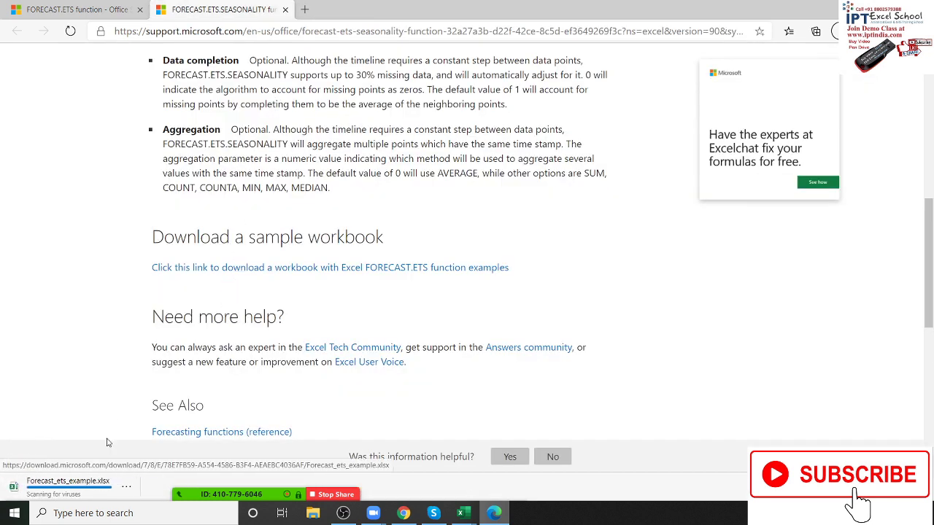
pyautogui.click(68, 485)
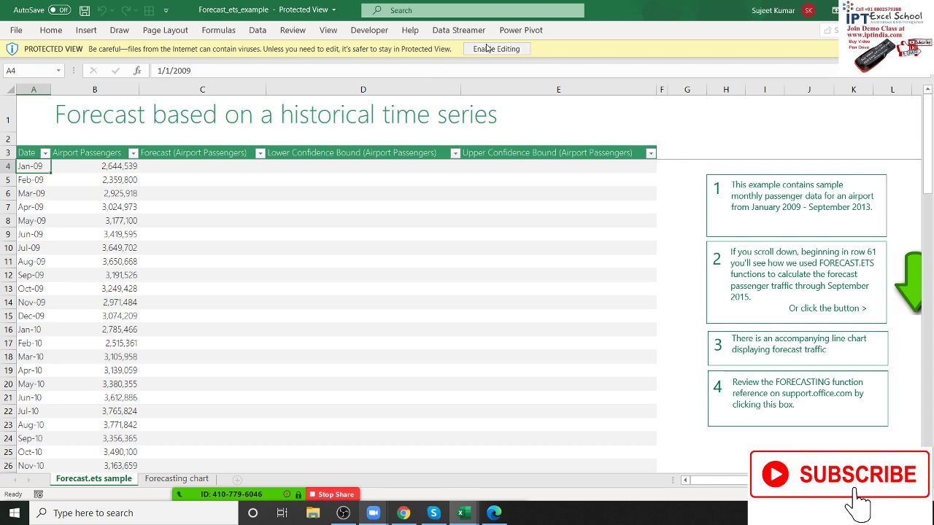
# Enable editing and inspect the Sep-13 forecast, lower bound and upper bound formulas
pyautogui.click(479, 48)
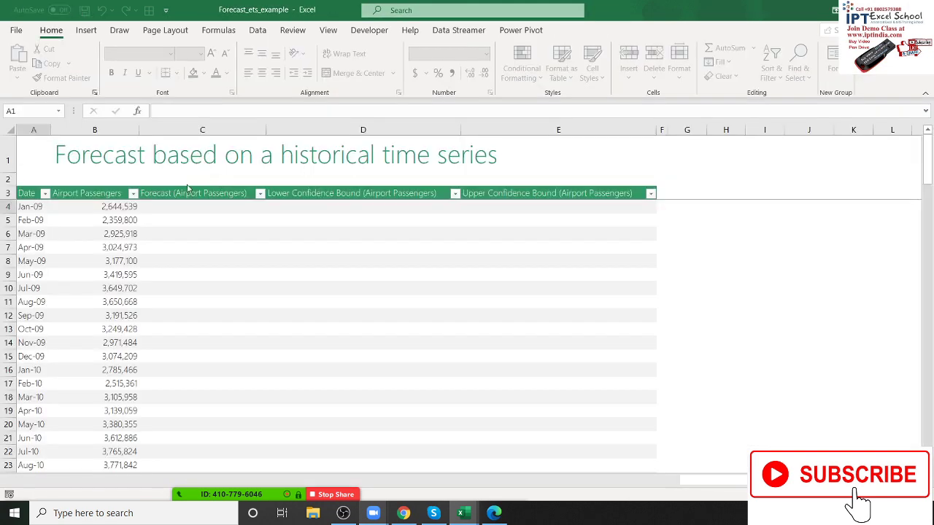
pyautogui.scroll(-3, 161, 291)
pyautogui.scroll(-7, 188, 340)
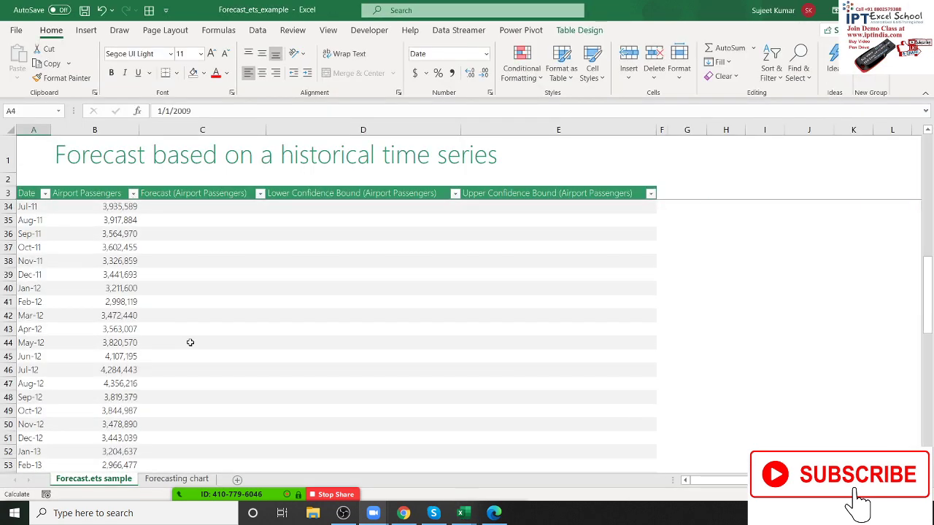
pyautogui.scroll(-4, 185, 361)
pyautogui.scroll(-2, 185, 361)
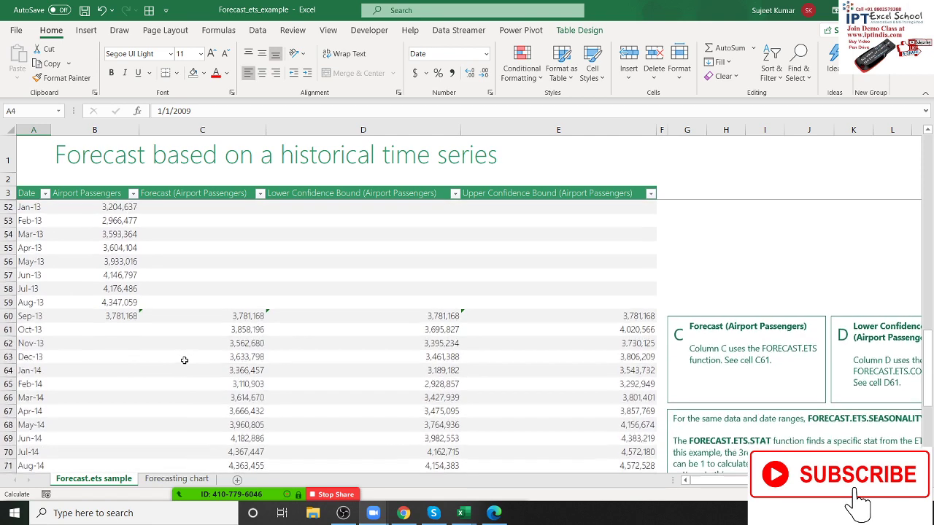
pyautogui.click(247, 316)
pyautogui.press('Right')
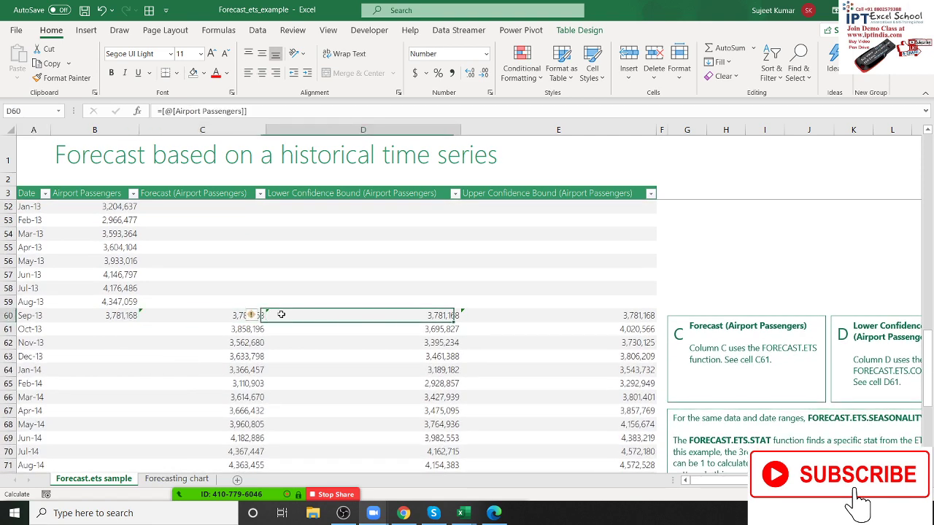
pyautogui.press('Right')
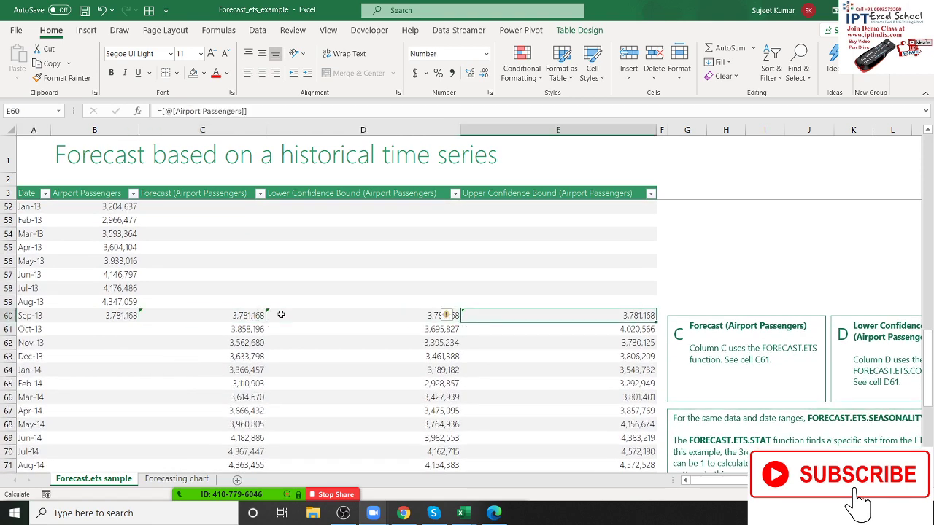
pyautogui.press('Left')
# Scroll through the forecast table and check the date of the last actual month
pyautogui.scroll(-4, 362, 278)
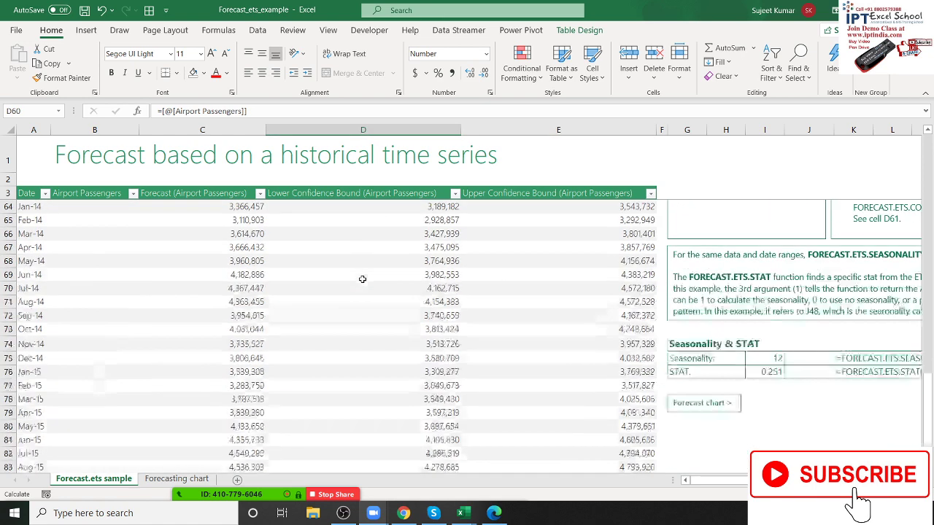
pyautogui.scroll(-3, 360, 275)
pyautogui.scroll(1, 361, 275)
pyautogui.scroll(10, 292, 284)
pyautogui.scroll(4, 218, 295)
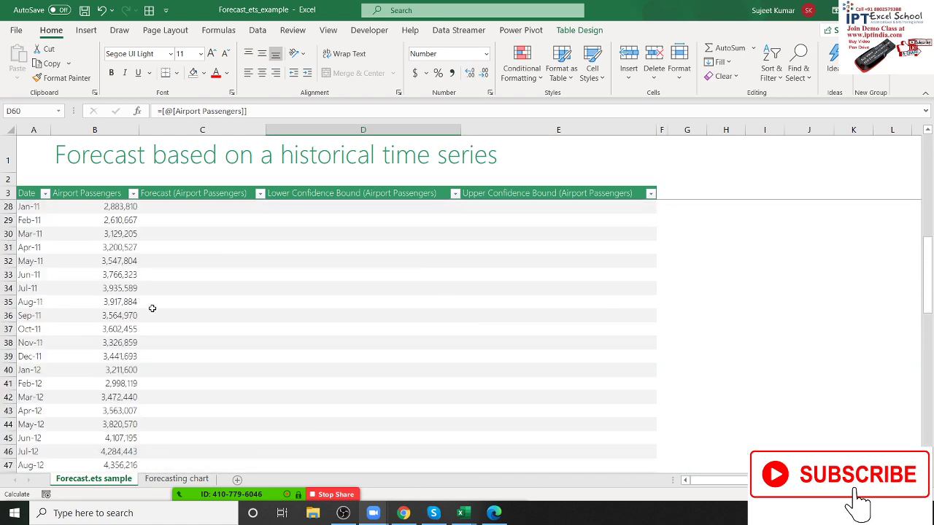
pyautogui.scroll(4, 151, 309)
pyautogui.scroll(4, 87, 234)
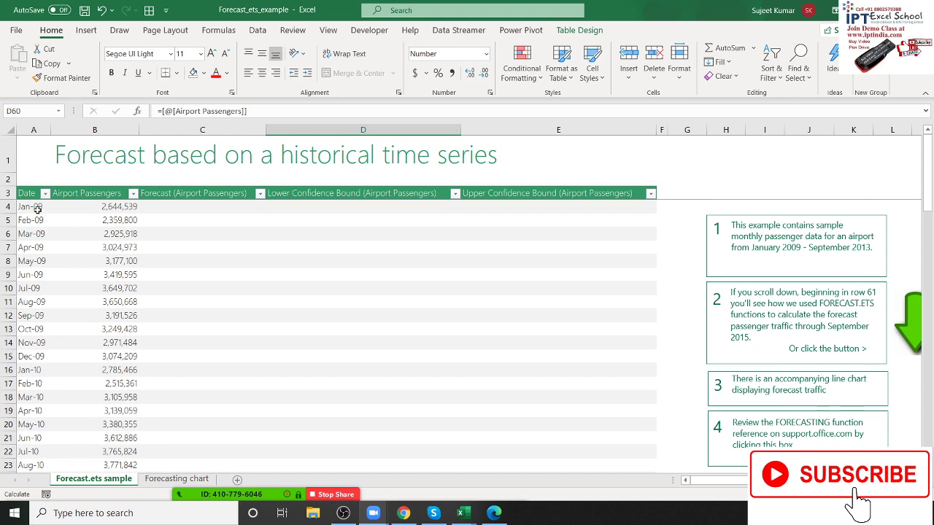
pyautogui.scroll(-4, 37, 244)
pyautogui.scroll(4, 42, 261)
pyautogui.scroll(-3, 44, 261)
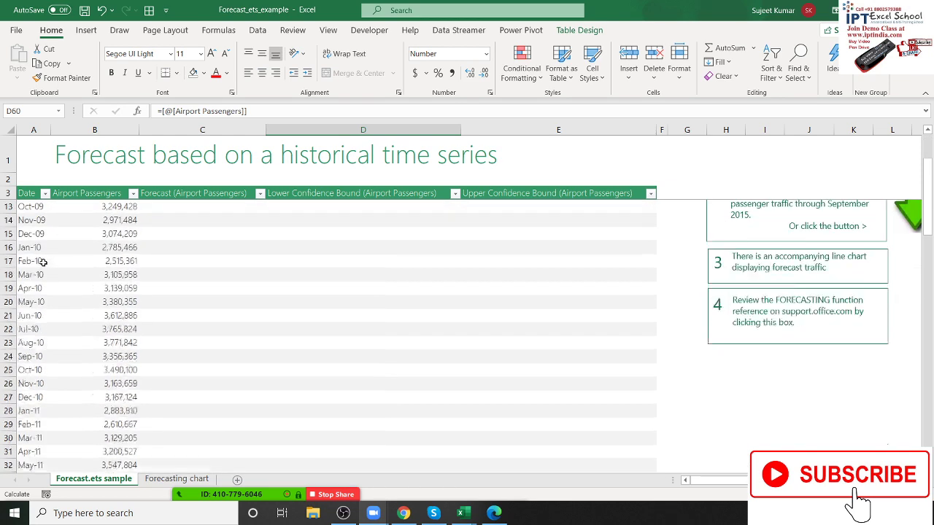
pyautogui.scroll(-3, 46, 263)
pyautogui.scroll(-3, 100, 270)
pyautogui.scroll(-4, 116, 290)
pyautogui.scroll(-3, 116, 289)
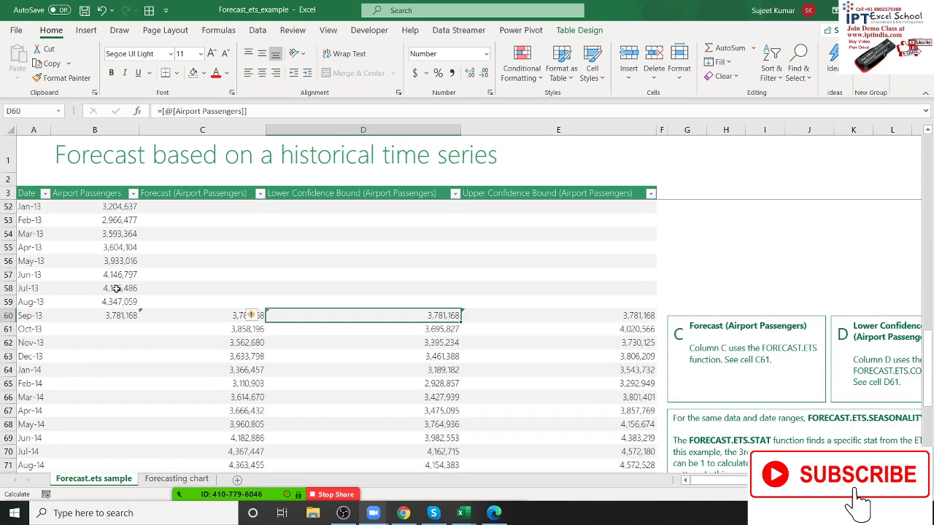
pyautogui.click(41, 317)
pyautogui.scroll(-5, 175, 359)
pyautogui.scroll(-1, 175, 358)
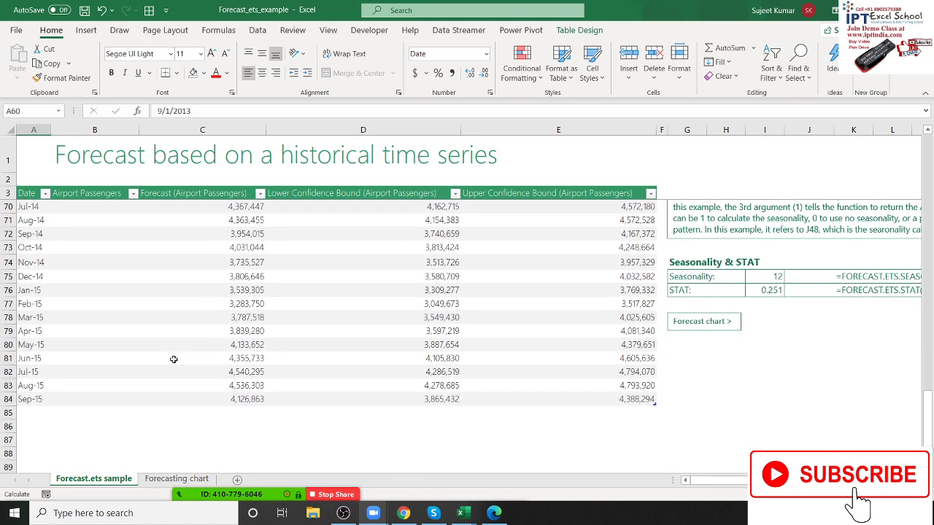
pyautogui.scroll(2, 105, 401)
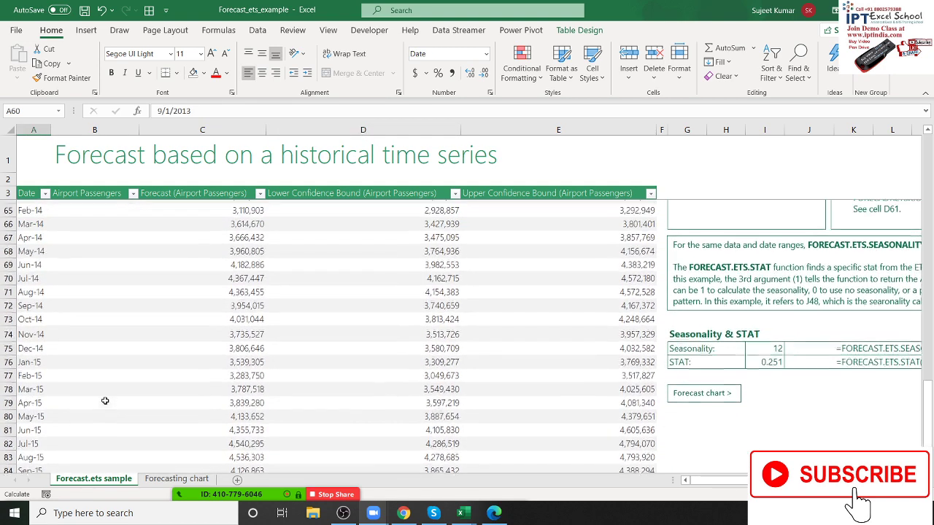
pyautogui.scroll(3, 106, 401)
pyautogui.scroll(1, 105, 401)
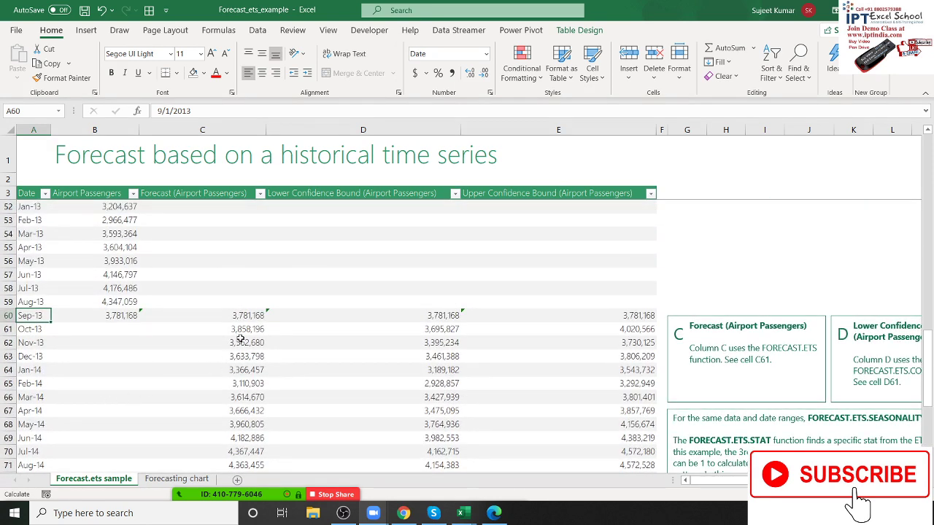
pyautogui.click(259, 315)
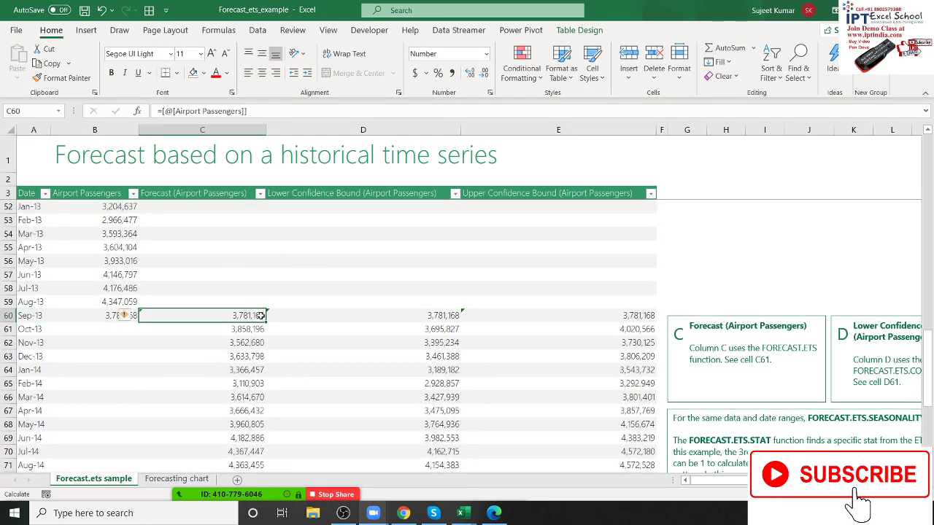
pyautogui.click(429, 328)
pyautogui.click(424, 313)
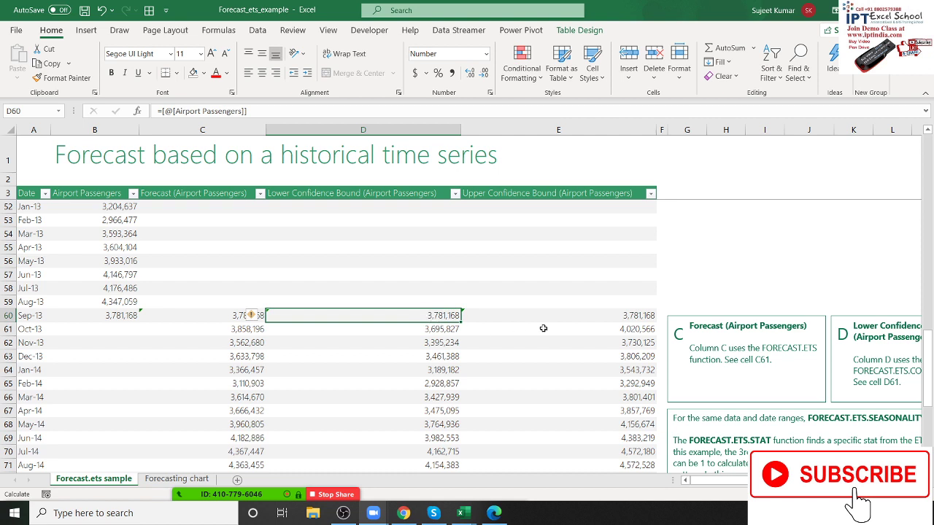
pyautogui.click(432, 340)
pyautogui.click(244, 327)
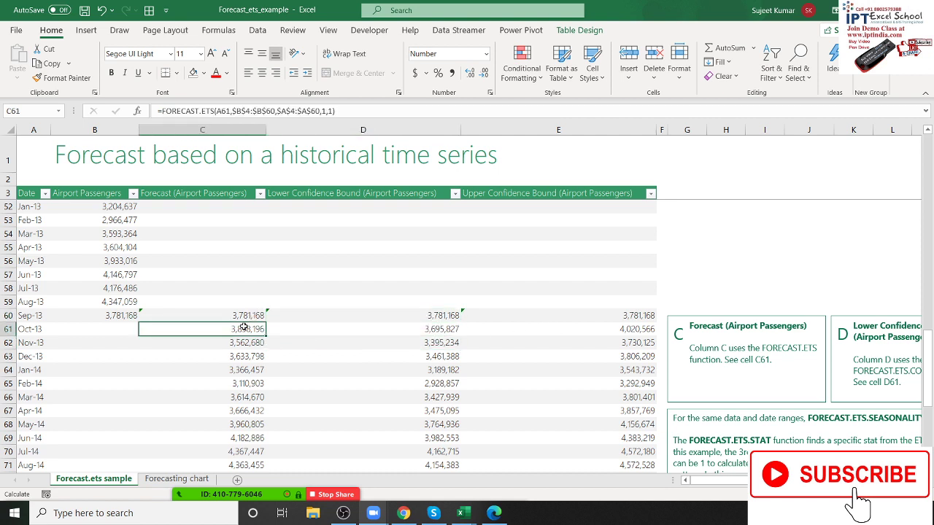
pyautogui.click(406, 329)
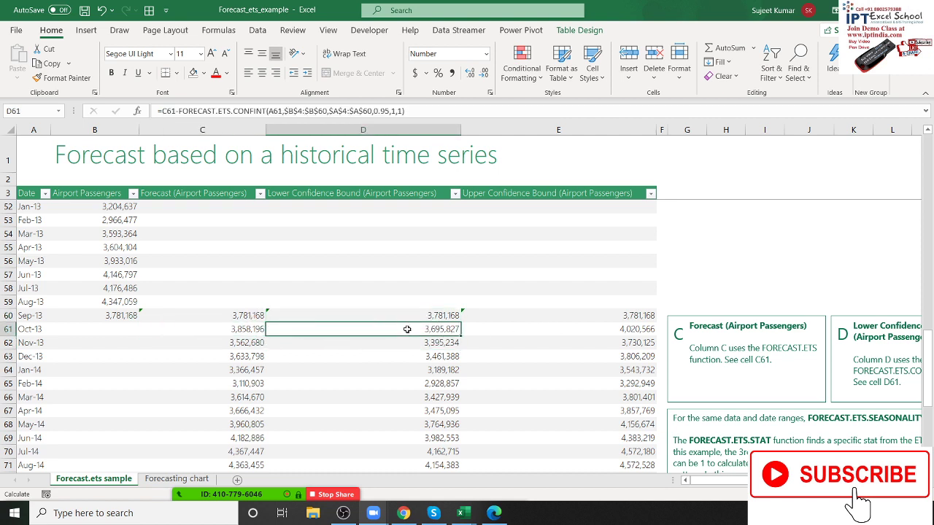
pyautogui.click(633, 328)
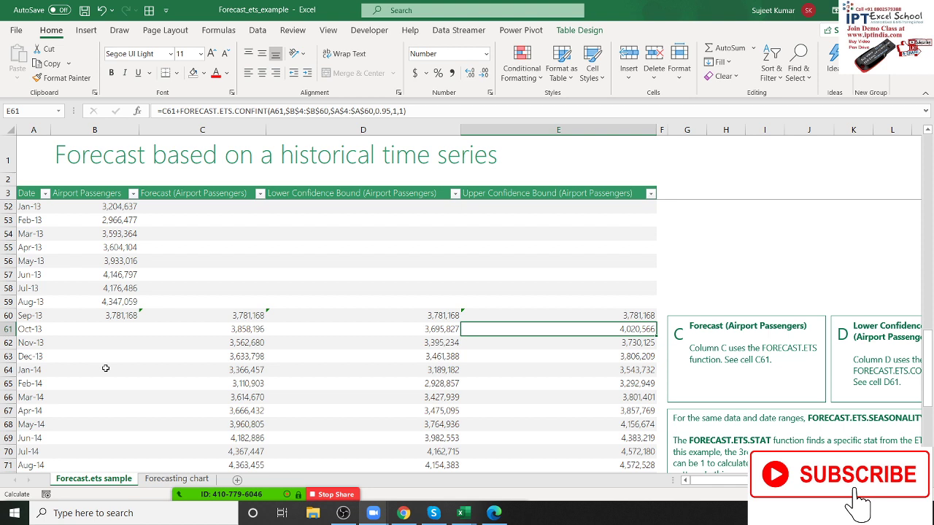
pyautogui.click(228, 331)
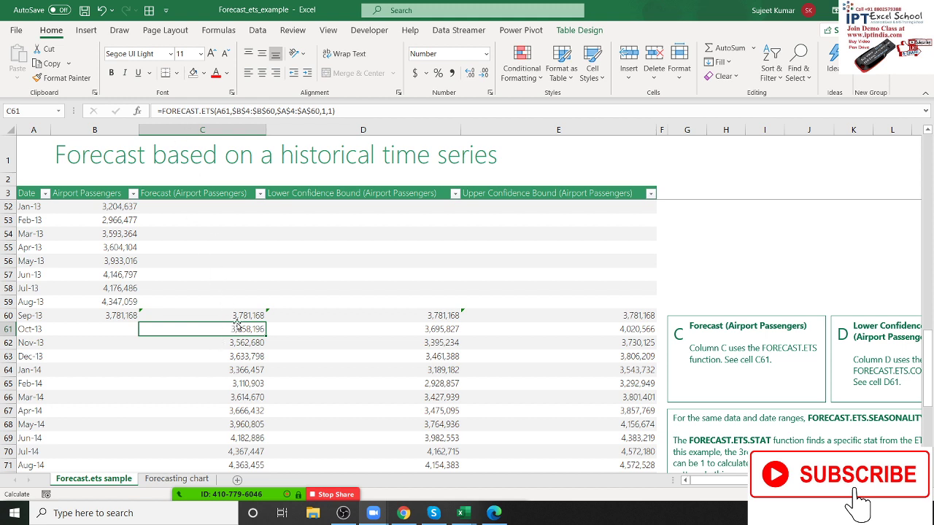
pyautogui.click(367, 333)
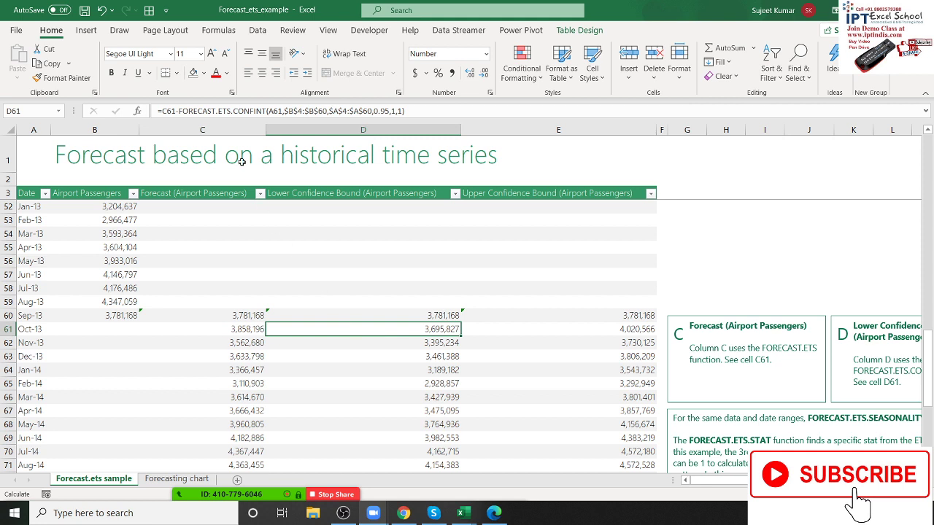
pyautogui.click(169, 111)
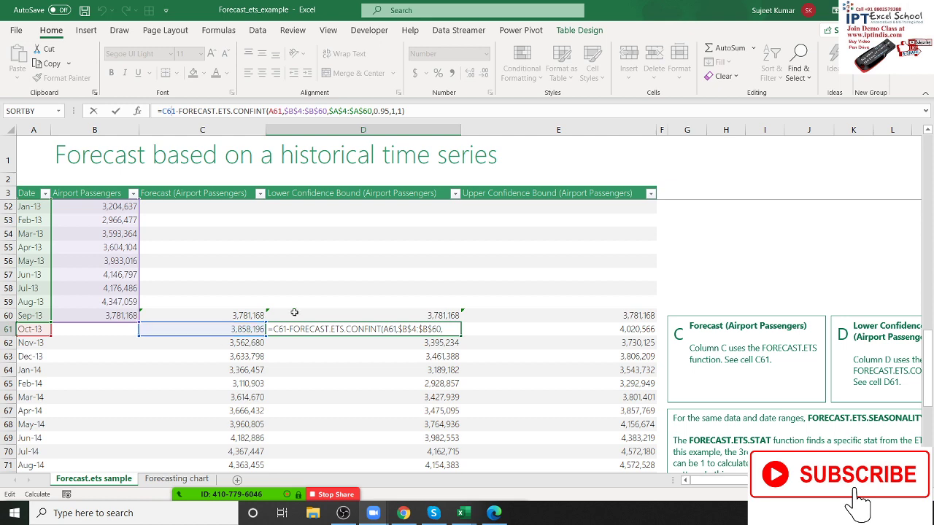
pyautogui.press('Escape')
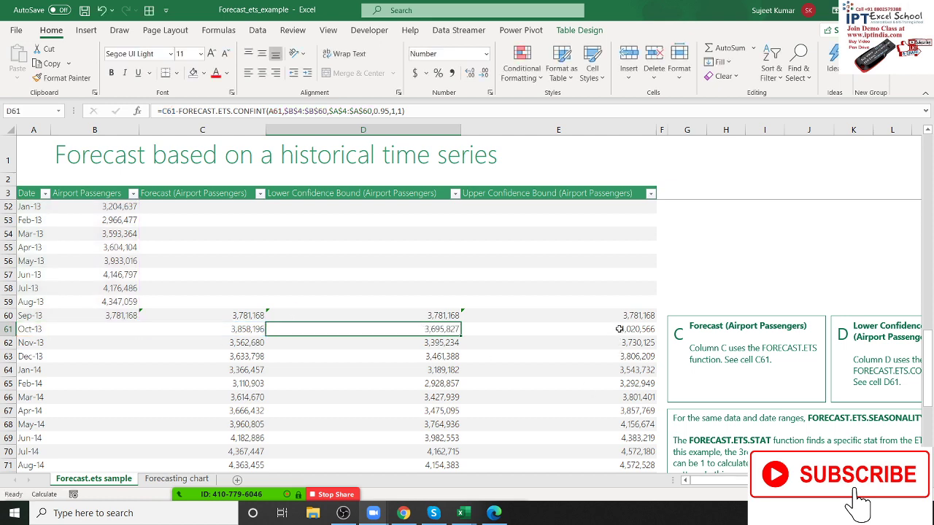
# In Book3, clear the old row 9 forecast results and the month 8 entry
pyautogui.hotkey('alt', 'Tab')
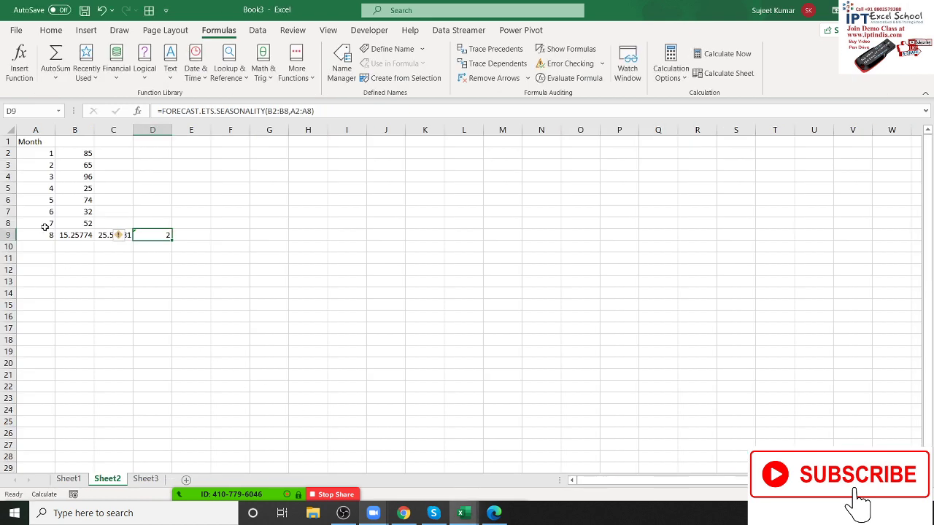
pyautogui.moveTo(71, 235); pyautogui.dragTo(159, 247)
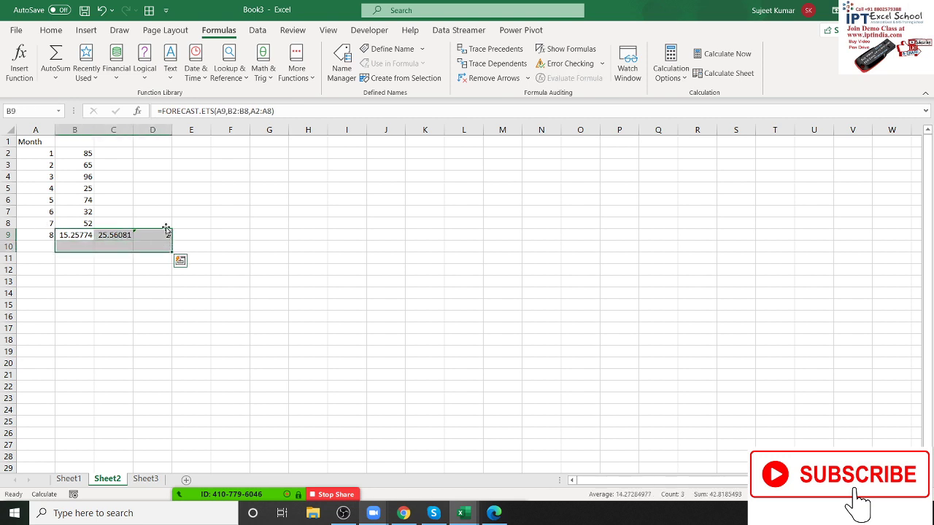
pyautogui.press('Delete')
pyautogui.press('Left')
pyautogui.press('Delete')
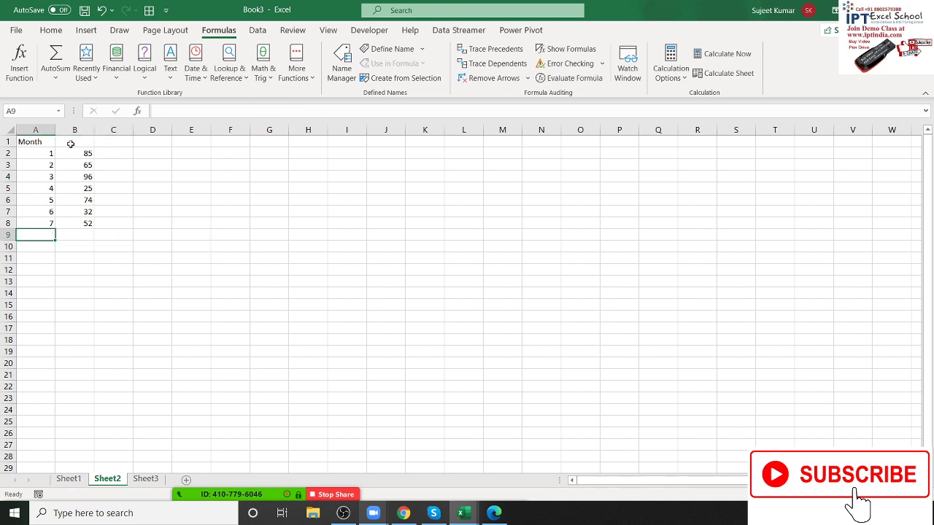
# Add the heading Sales in B1 and select the Month and Sales data A1:B8
pyautogui.click(70, 141)
pyautogui.write('SAles')
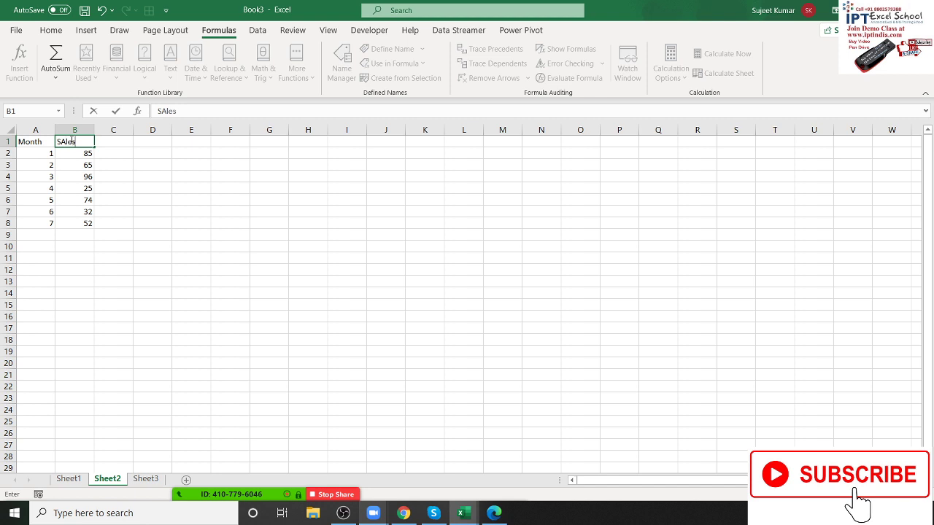
pyautogui.press('Return')
pyautogui.moveTo(32, 141); pyautogui.dragTo(89, 217)
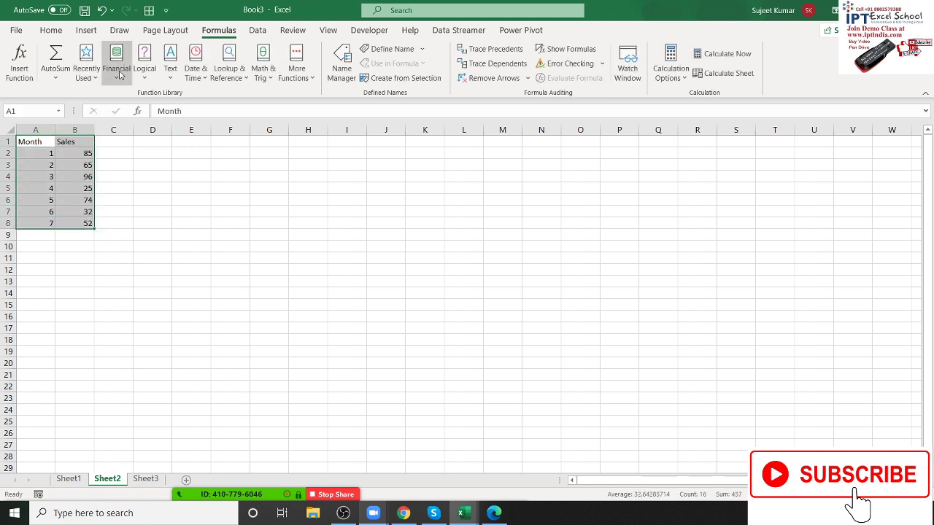
pyautogui.click(52, 33)
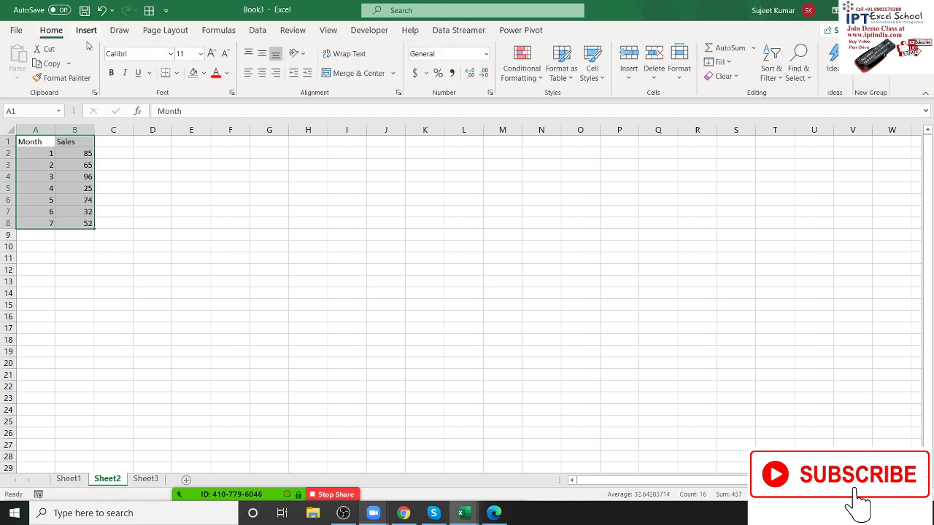
pyautogui.click(87, 33)
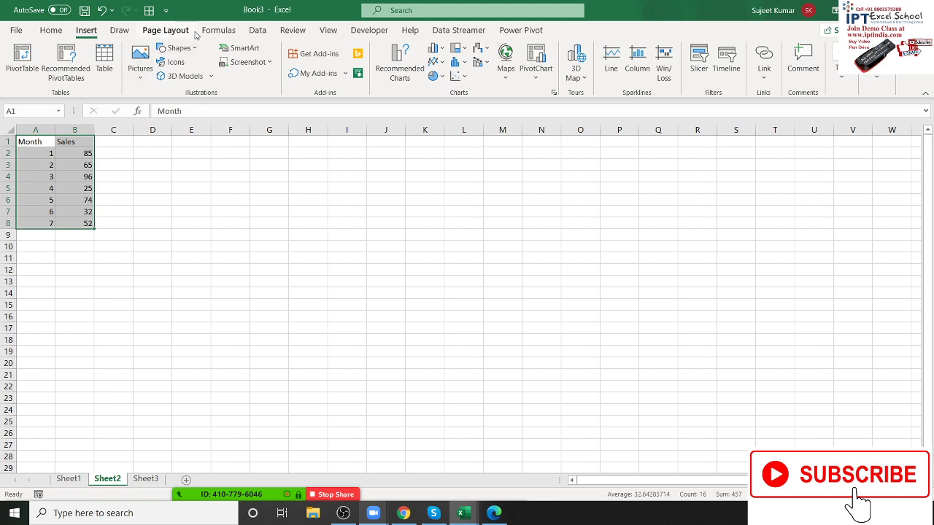
pyautogui.click(259, 31)
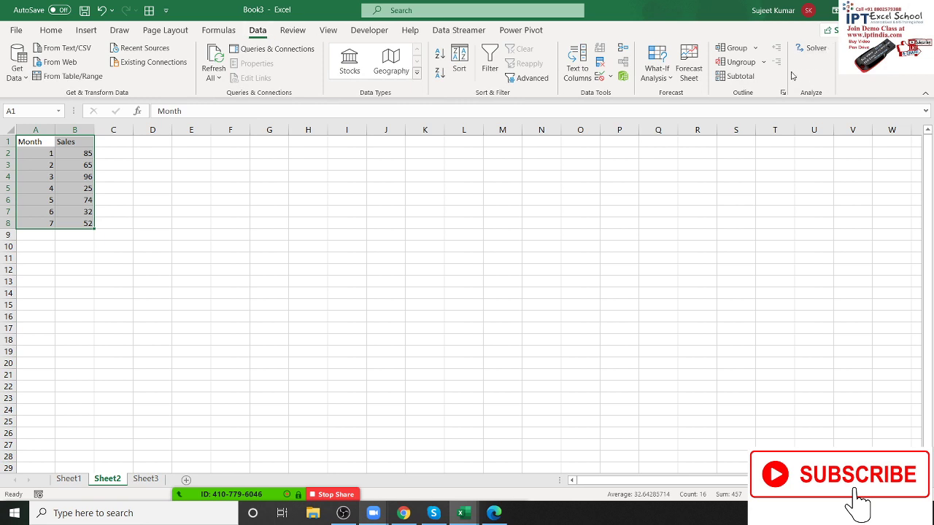
# Create a forecast worksheet for Sales, months 8–11 with confidence bounds, and move its chart right of the table
pyautogui.click(682, 71)
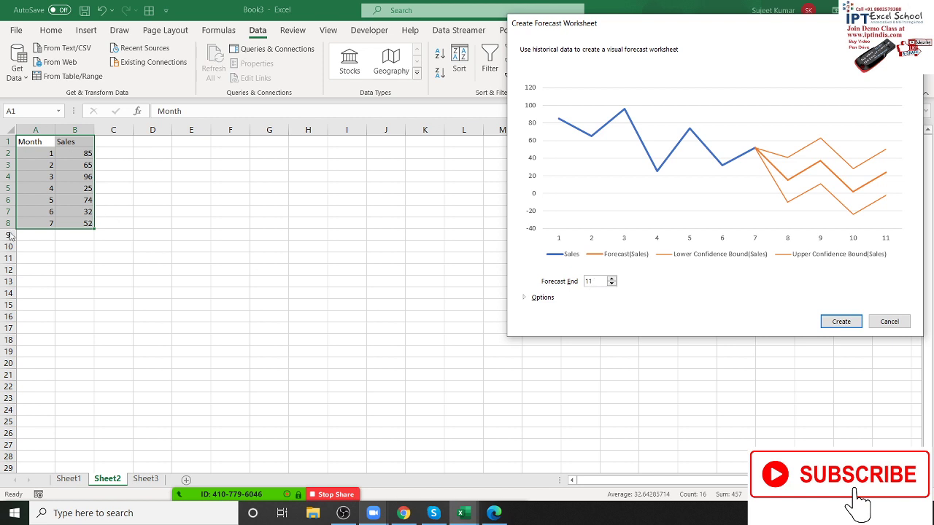
pyautogui.click(829, 323)
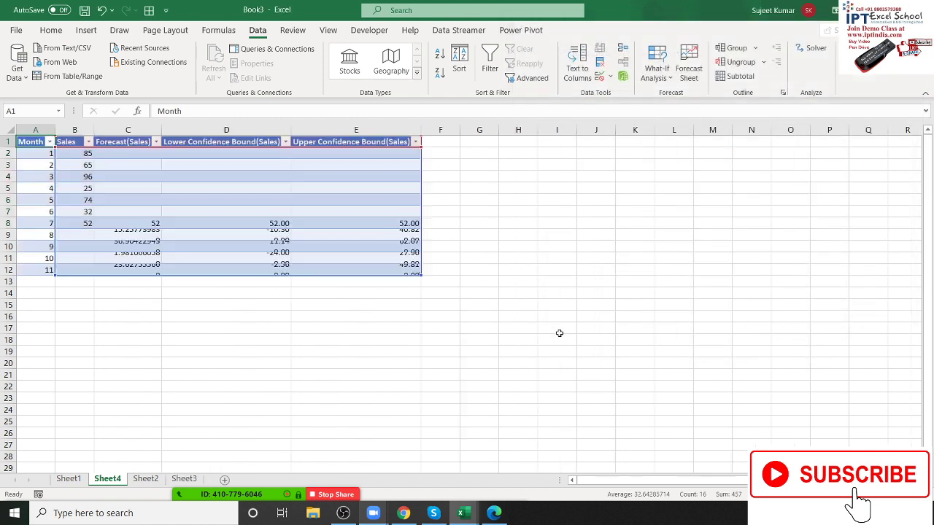
pyautogui.click(446, 234)
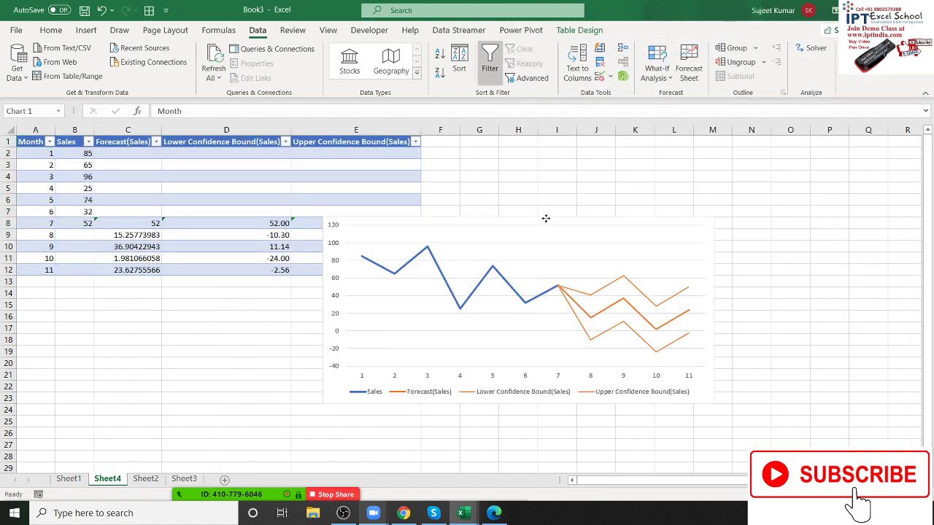
pyautogui.moveTo(384, 264); pyautogui.dragTo(439, 174)
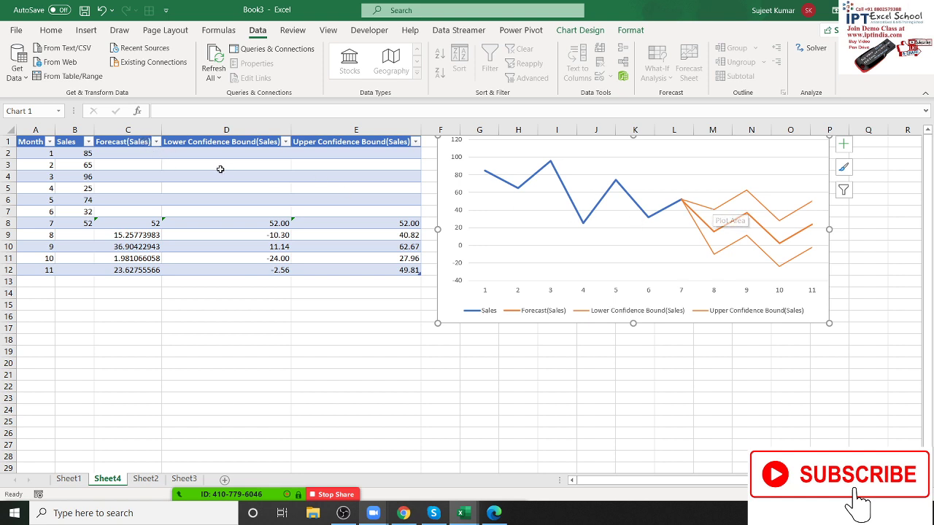
# Inspect the Lower and Upper Confidence Bound(Sales) headers and the month 7 values
pyautogui.click(203, 144)
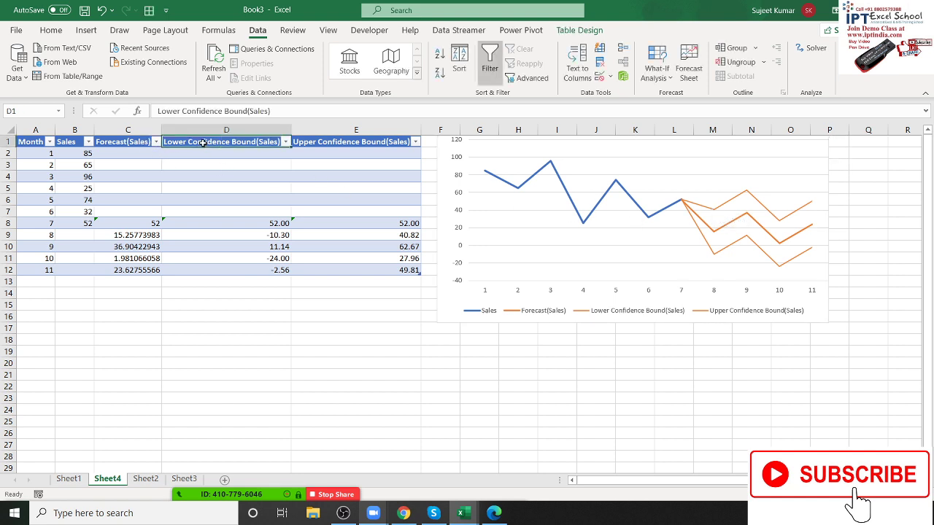
pyautogui.click(339, 143)
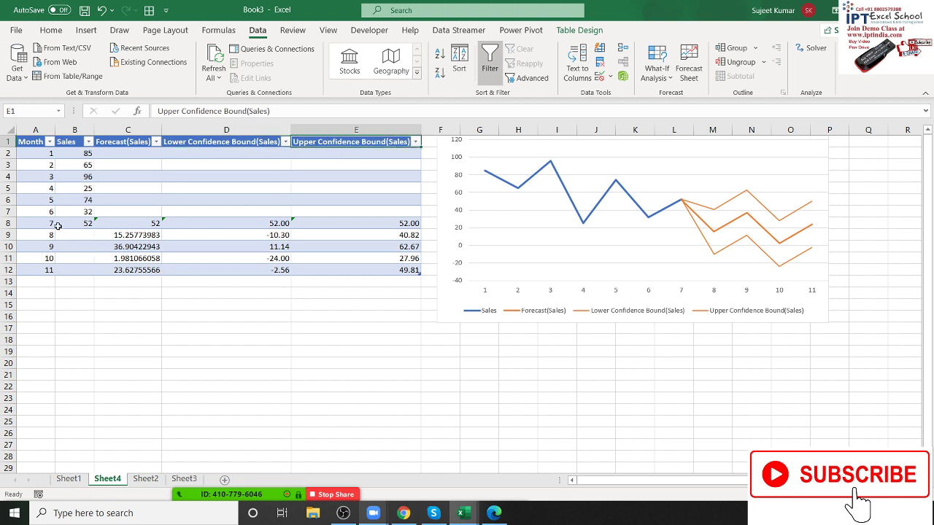
pyautogui.click(148, 225)
pyautogui.click(253, 222)
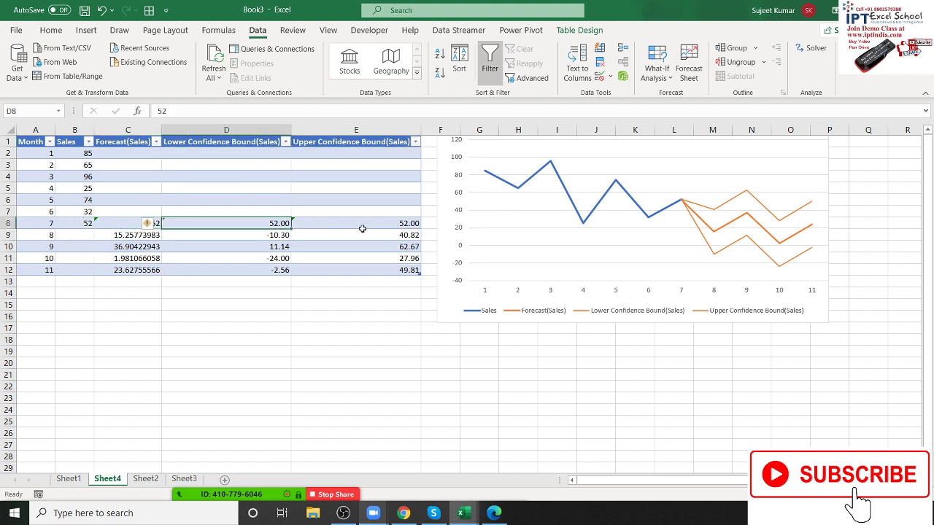
pyautogui.click(363, 226)
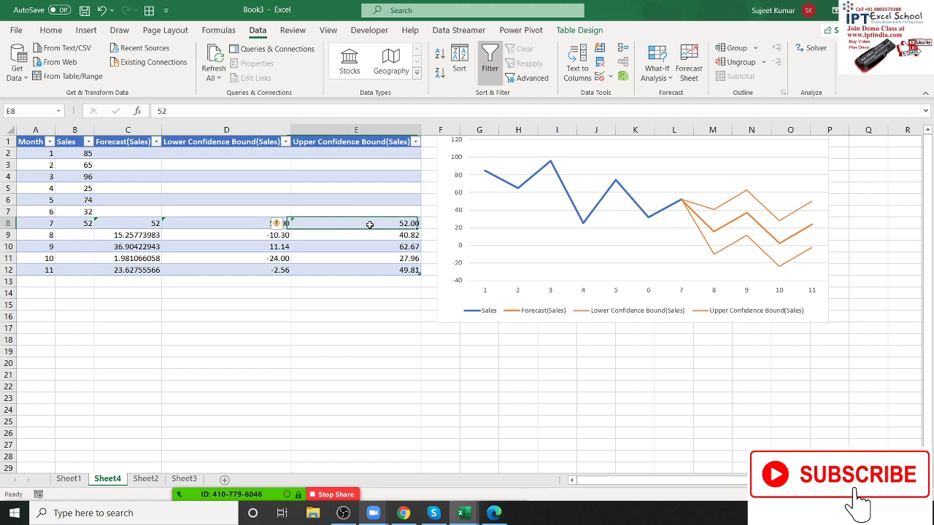
# Review the FORECAST.ETS and confidence bound formulas for months 8 and 9 in C9:E10
pyautogui.click(111, 236)
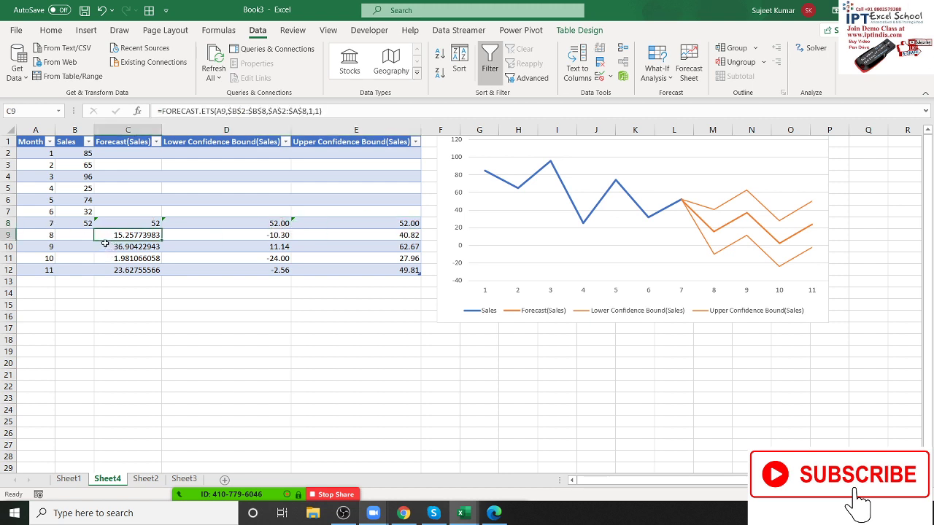
pyautogui.click(217, 235)
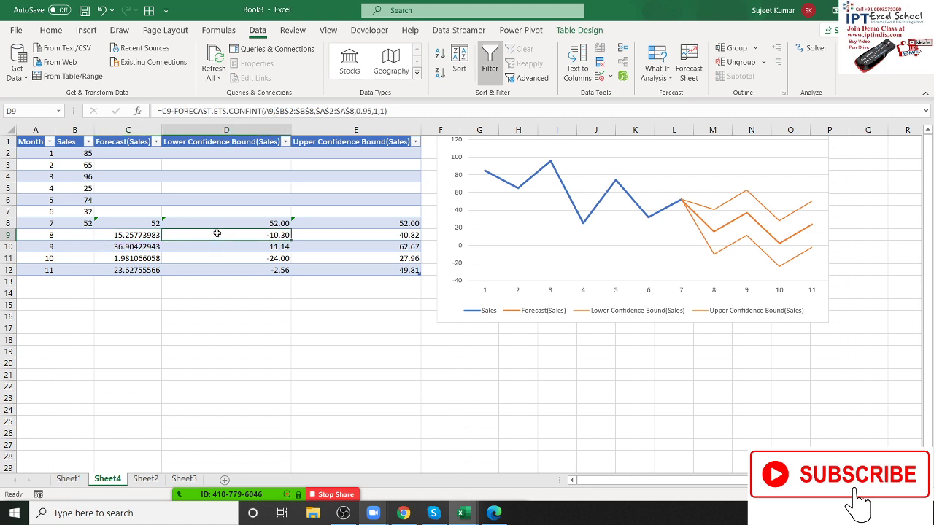
pyautogui.click(351, 234)
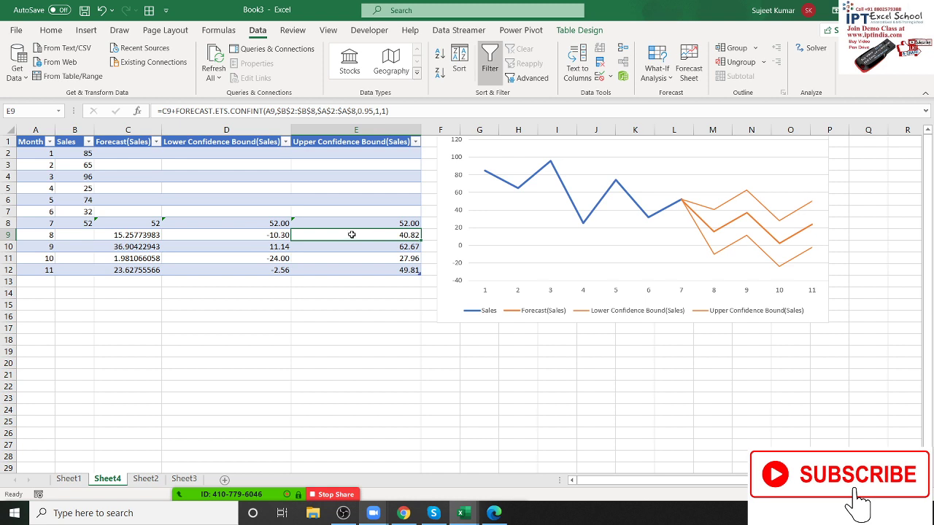
pyautogui.doubleClick(352, 234)
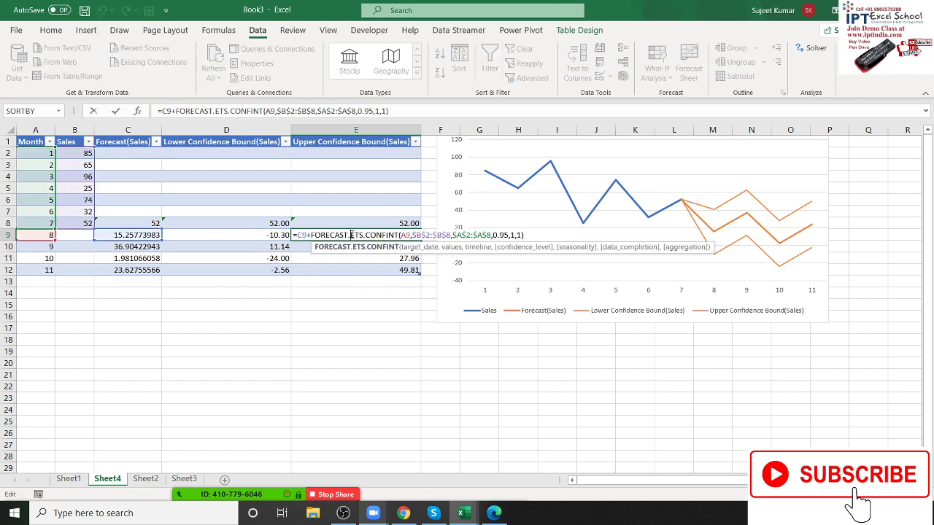
pyautogui.press('Escape')
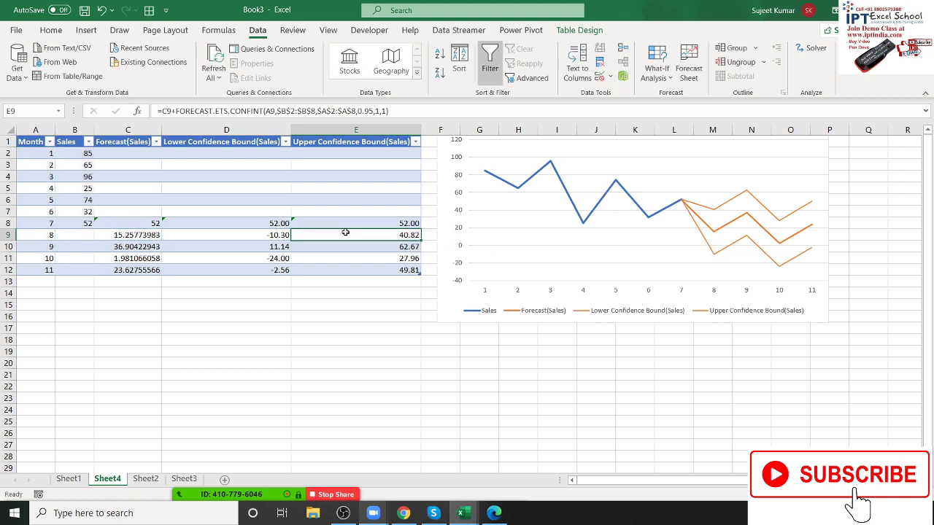
pyautogui.click(127, 246)
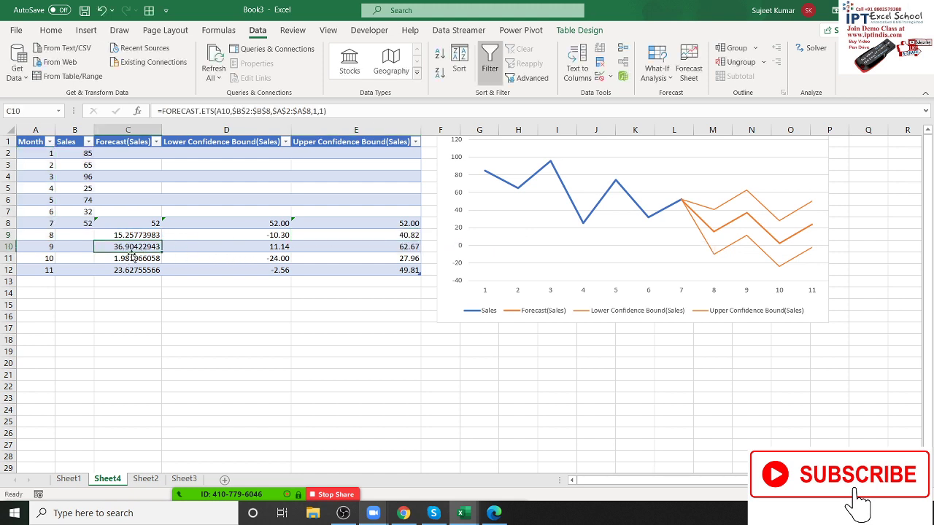
pyautogui.click(253, 250)
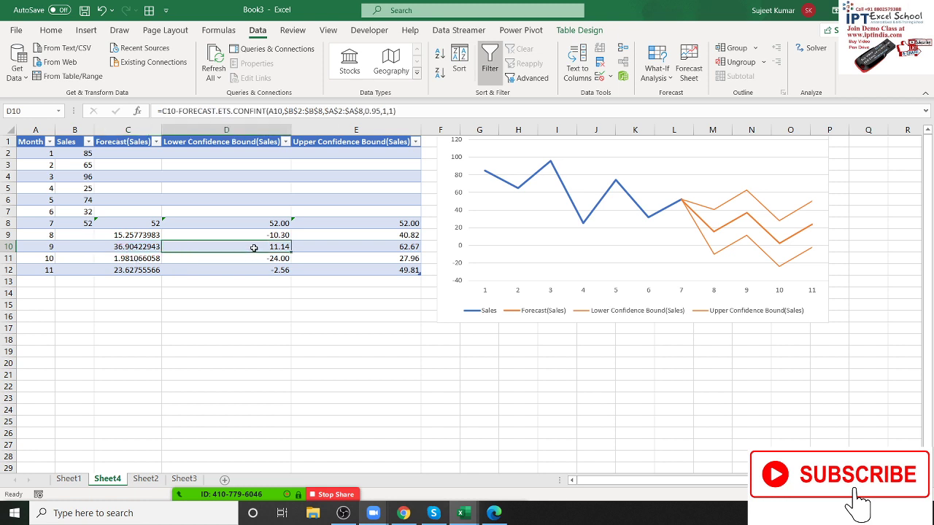
pyautogui.click(351, 251)
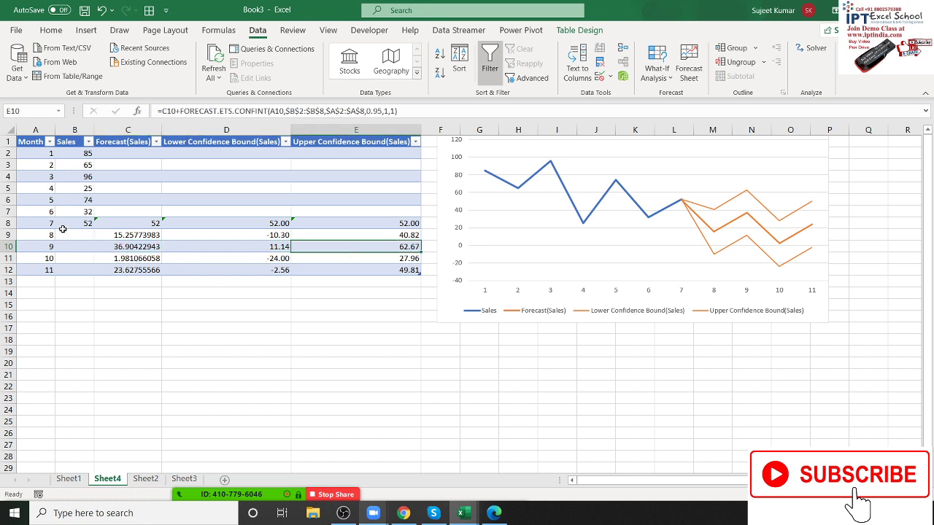
# Highlight the Sales history and forecast results, then bring up D9's CONFINT function arguments
pyautogui.moveTo(80, 223)
pyautogui.mouseDown()
pyautogui.moveTo(71, 151)
pyautogui.moveTo(41, 152)
pyautogui.mouseUp()
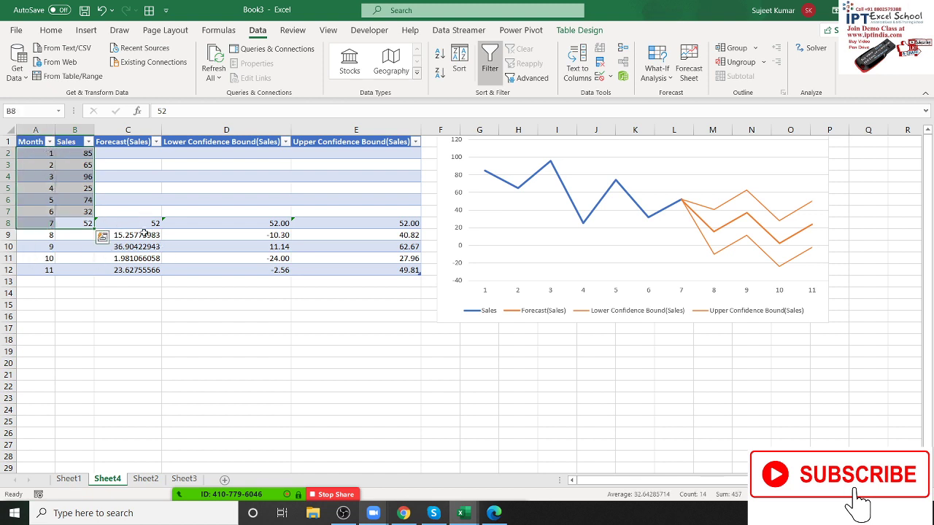
pyautogui.moveTo(144, 234); pyautogui.dragTo(350, 248)
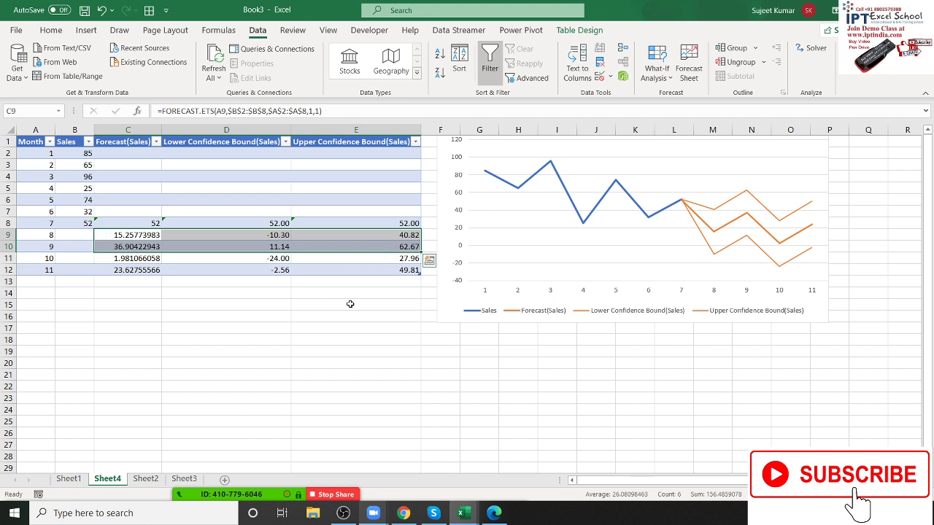
pyautogui.click(260, 234)
pyautogui.click(141, 111)
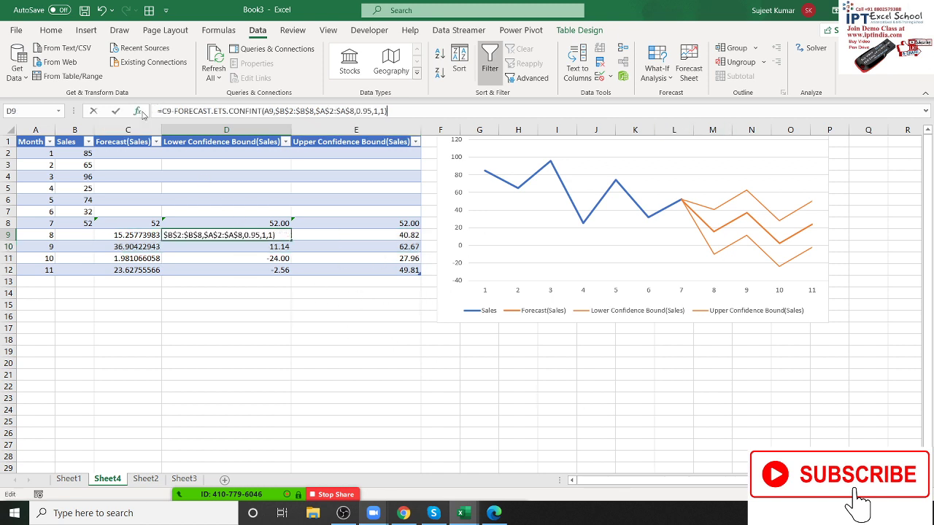
# Read the FORECAST.ETS.CONFINT help article's argument and confidence interval descriptions
pyautogui.click(556, 267)
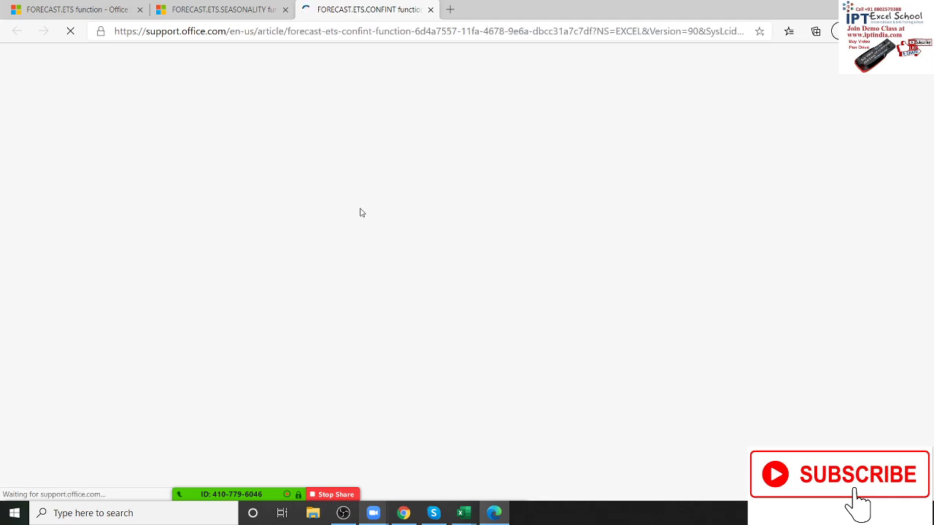
pyautogui.scroll(-3, 345, 267)
pyautogui.scroll(-2, 345, 266)
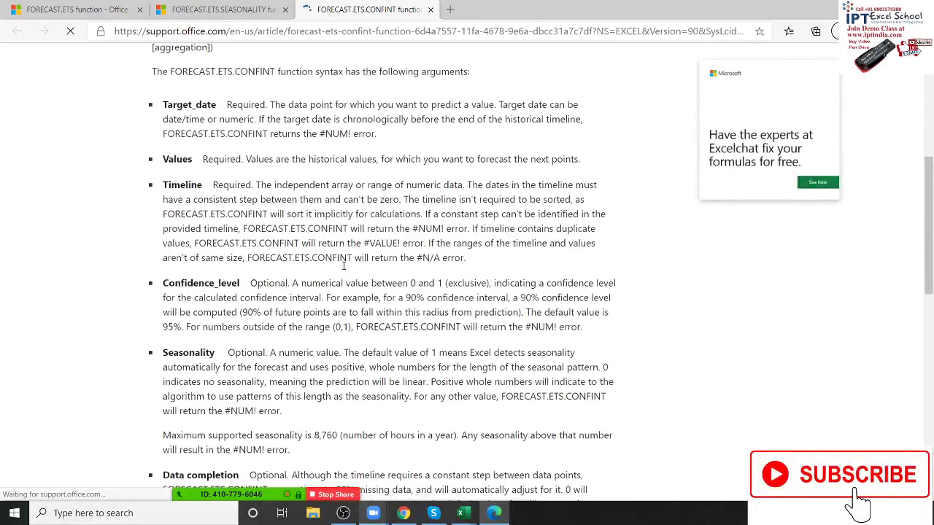
pyautogui.scroll(-3, 165, 221)
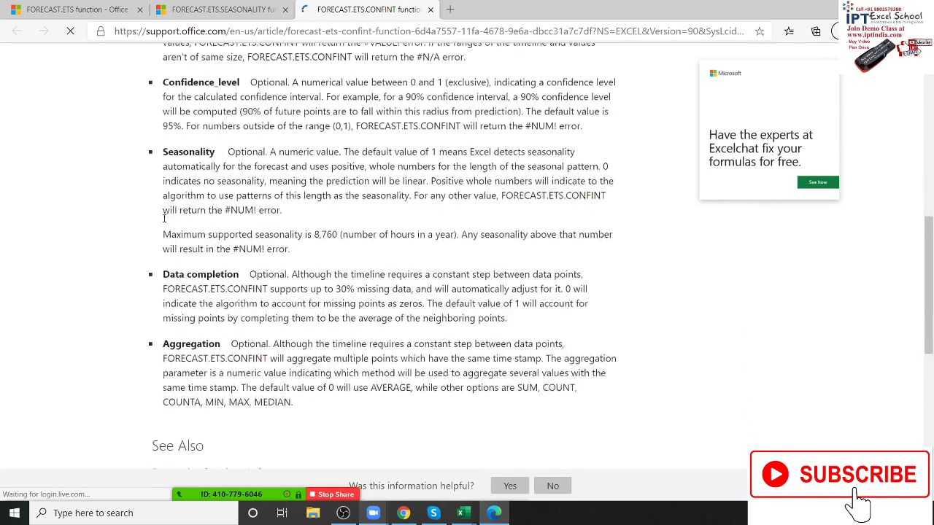
pyautogui.scroll(-1, 162, 224)
pyautogui.scroll(-2, 175, 230)
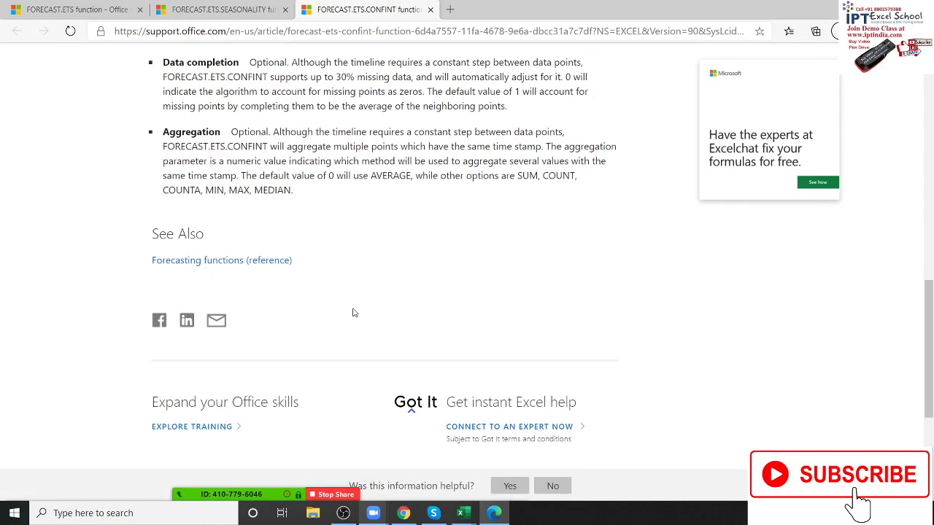
pyautogui.scroll(2, 353, 312)
pyautogui.scroll(1, 353, 312)
pyautogui.scroll(2, 353, 311)
pyautogui.scroll(2, 353, 310)
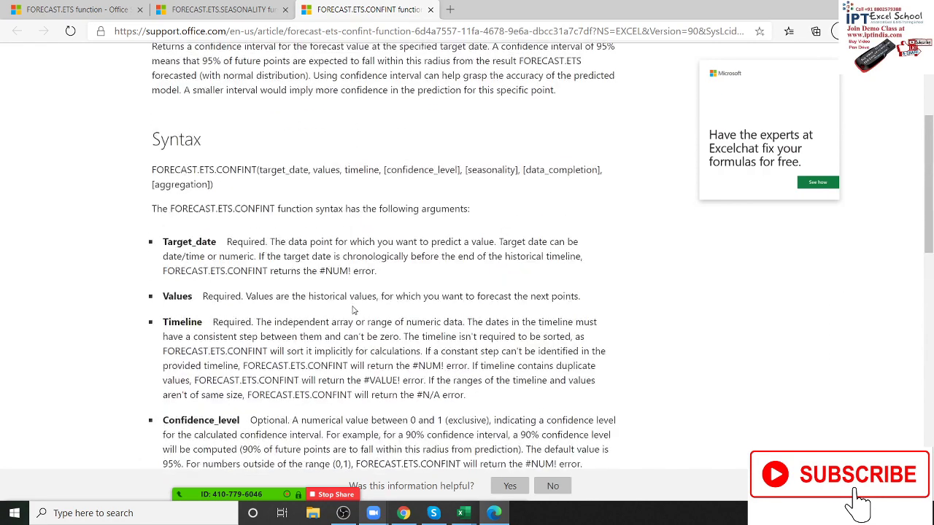
pyautogui.scroll(3, 352, 310)
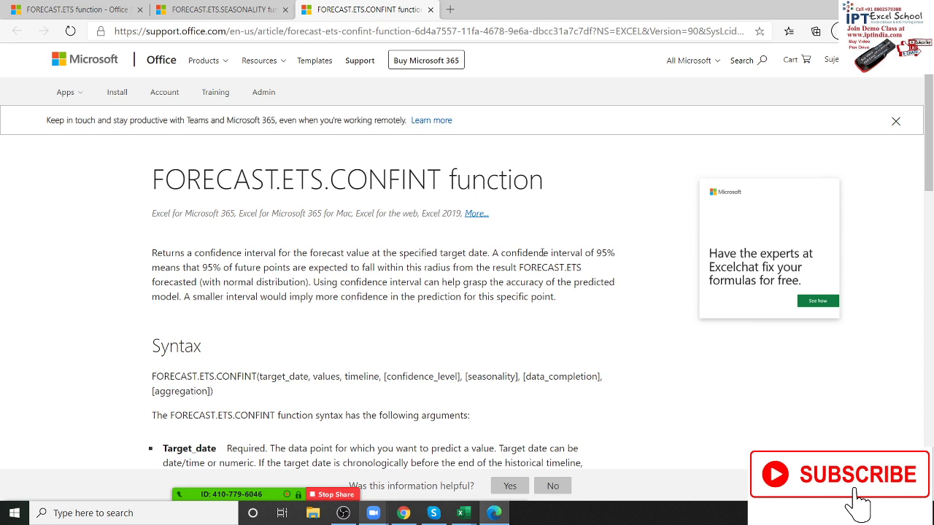
pyautogui.moveTo(587, 254)
pyautogui.mouseDown()
pyautogui.moveTo(605, 273)
pyautogui.moveTo(610, 300)
pyautogui.mouseUp()
pyautogui.click(527, 345)
# Close the CONFINT, SEASONALITY and FORECAST.ETS help pages
pyautogui.click(431, 10)
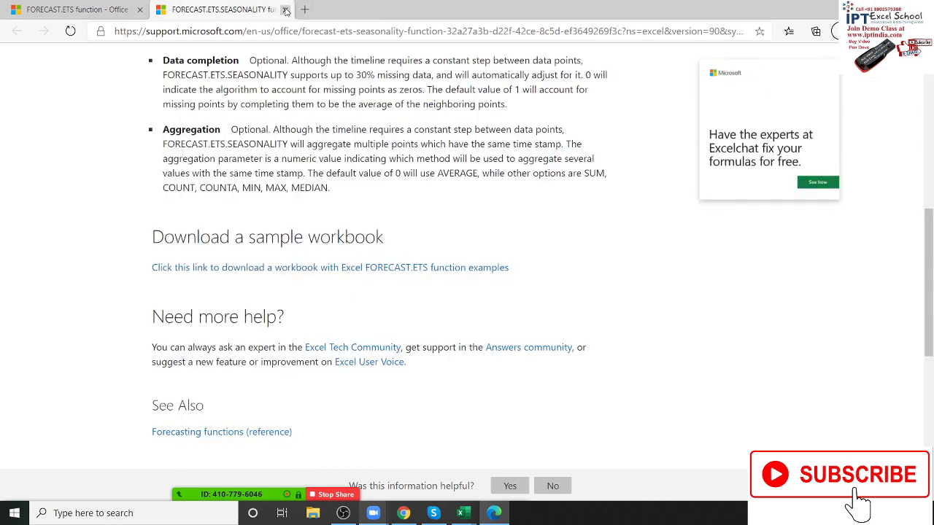
pyautogui.click(285, 10)
pyautogui.click(140, 9)
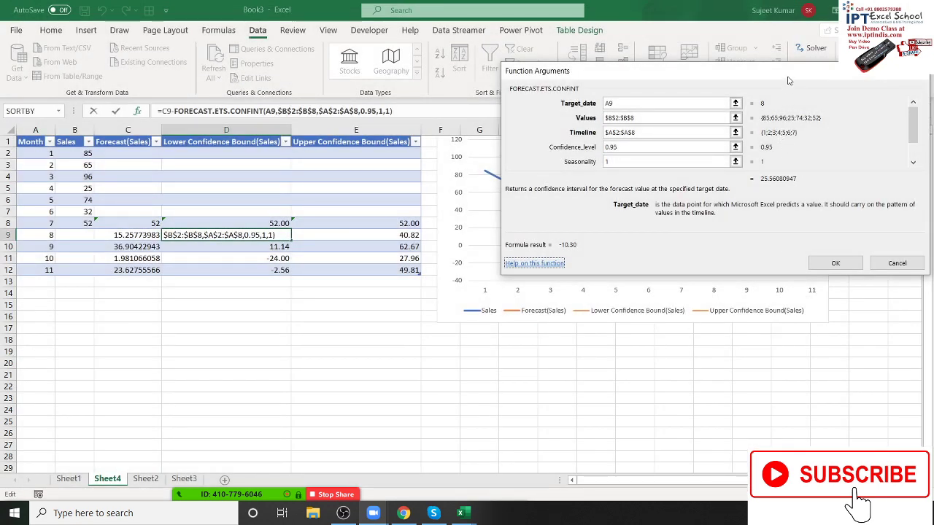
# Cancel D9's Function Arguments without changes and select the Sales values in column B
pyautogui.moveTo(789, 80); pyautogui.dragTo(606, 102)
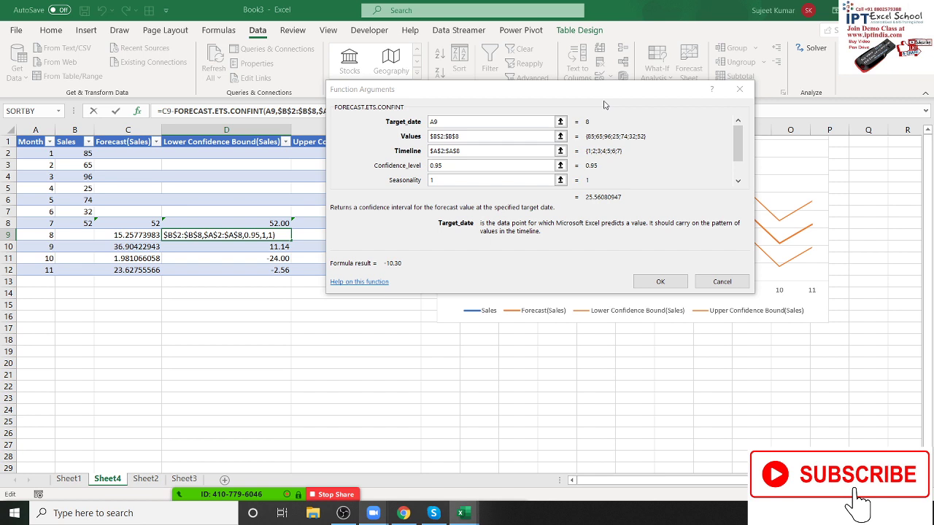
pyautogui.click(636, 242)
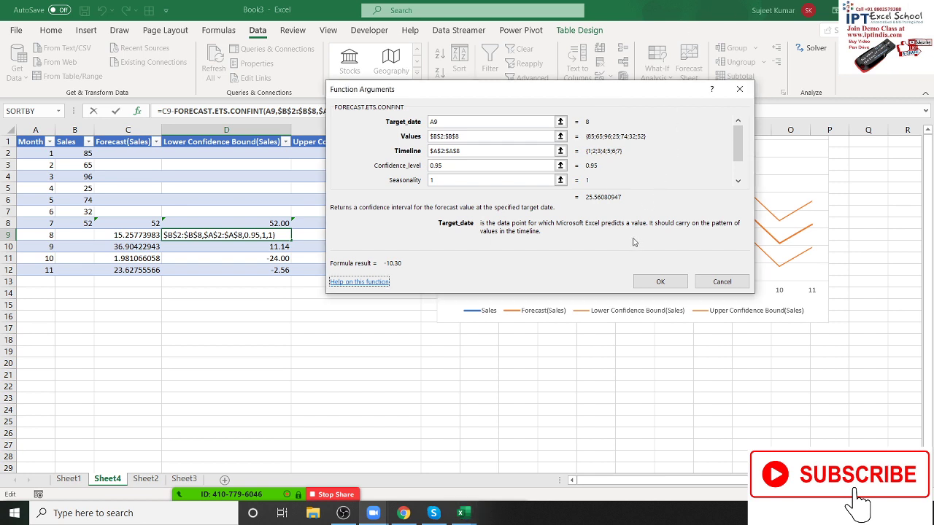
pyautogui.click(721, 283)
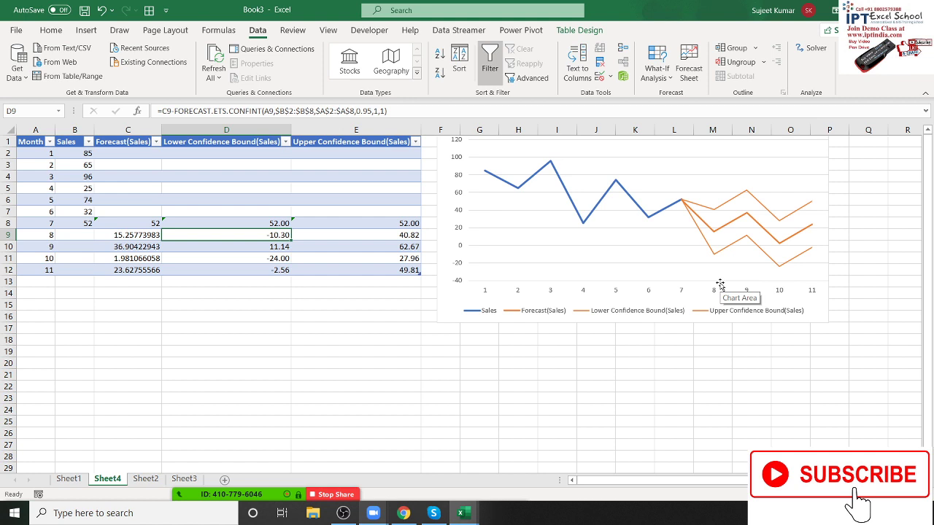
pyautogui.moveTo(82, 227); pyautogui.dragTo(86, 151)
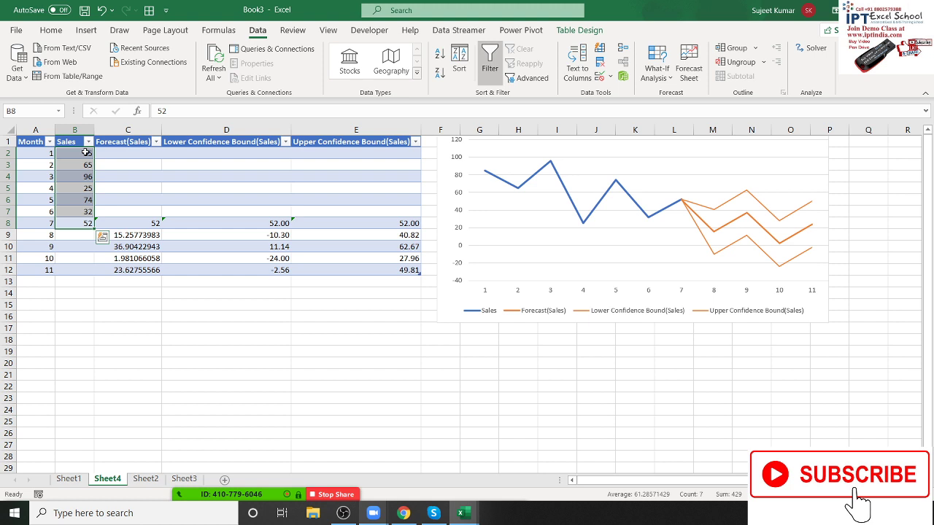
# Inspect the forecast sheet's sales values, the C9 forecast formula and the forecast table
pyautogui.click(136, 238)
pyautogui.moveTo(86, 153)
pyautogui.mouseDown()
pyautogui.moveTo(76, 233)
pyautogui.moveTo(365, 278)
pyautogui.moveTo(427, 272)
pyautogui.mouseUp()
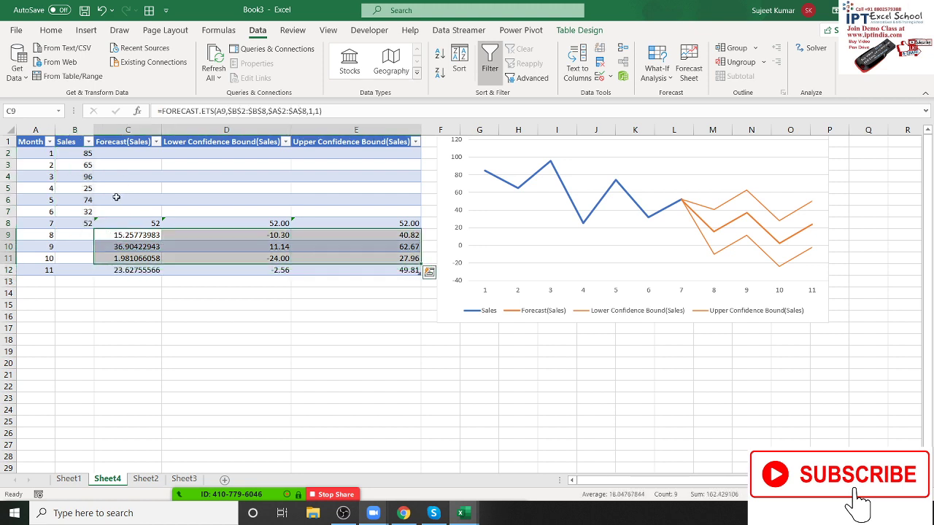
pyautogui.click(72, 189)
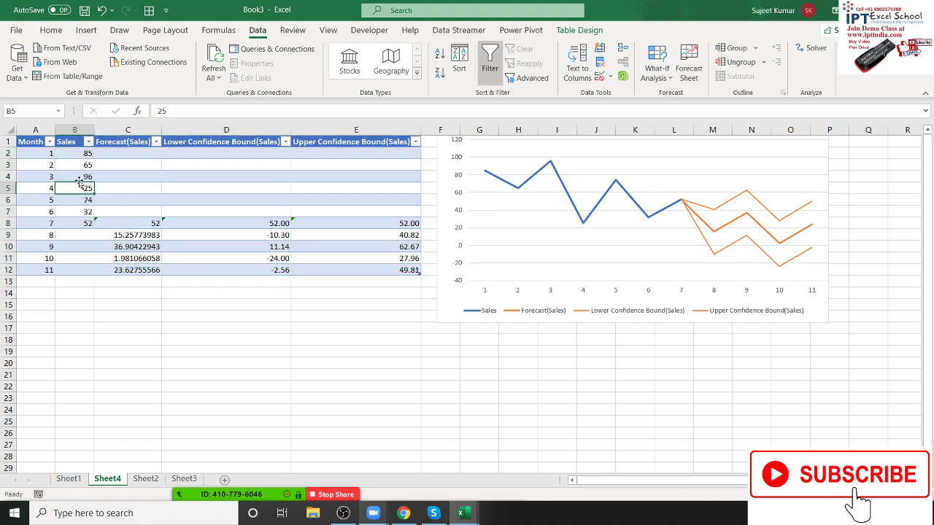
pyautogui.click(79, 178)
pyautogui.click(107, 175)
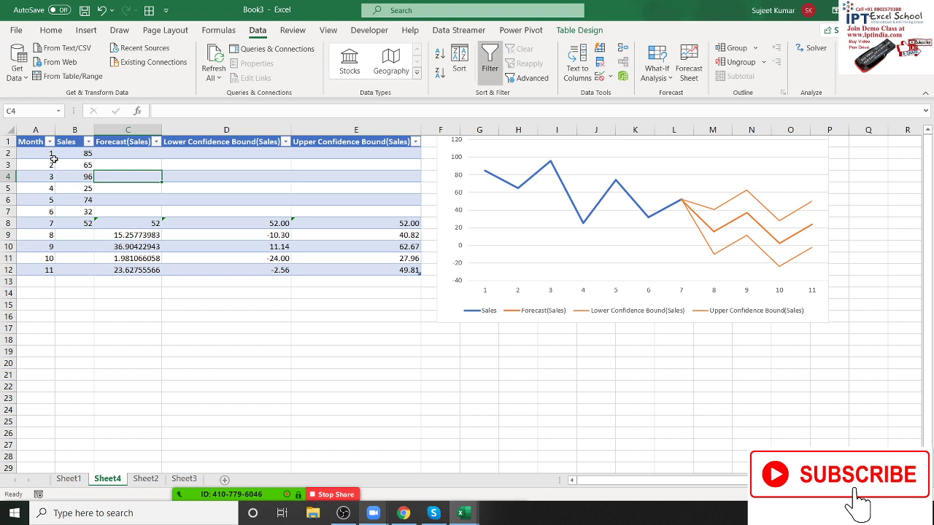
pyautogui.moveTo(36, 130); pyautogui.dragTo(300, 318)
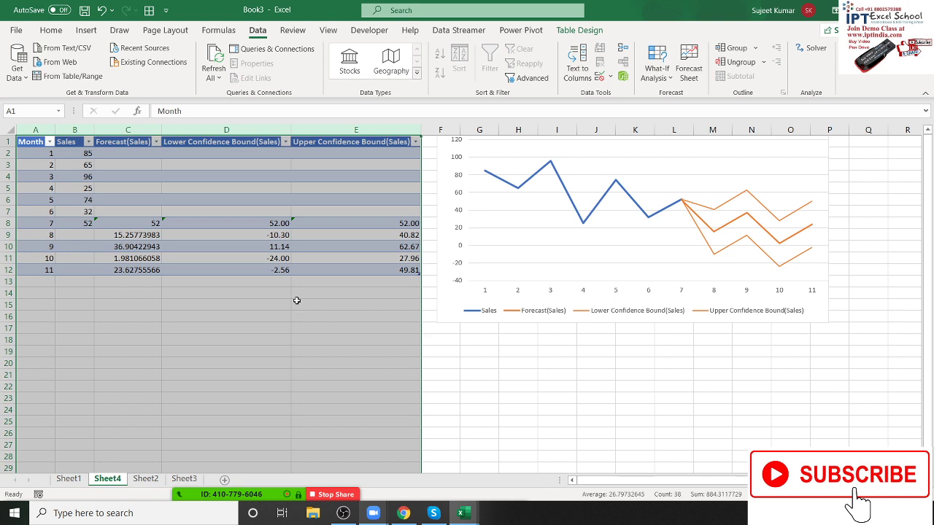
# Compare the lower and upper confidence bound formulas in D9 and E9
pyautogui.moveTo(76, 222); pyautogui.dragTo(86, 152)
pyautogui.click(128, 234)
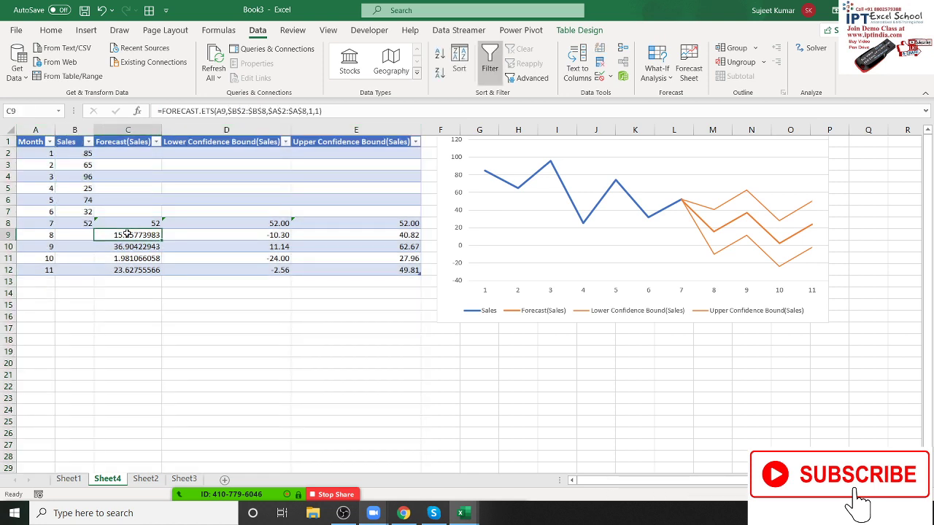
pyautogui.click(229, 236)
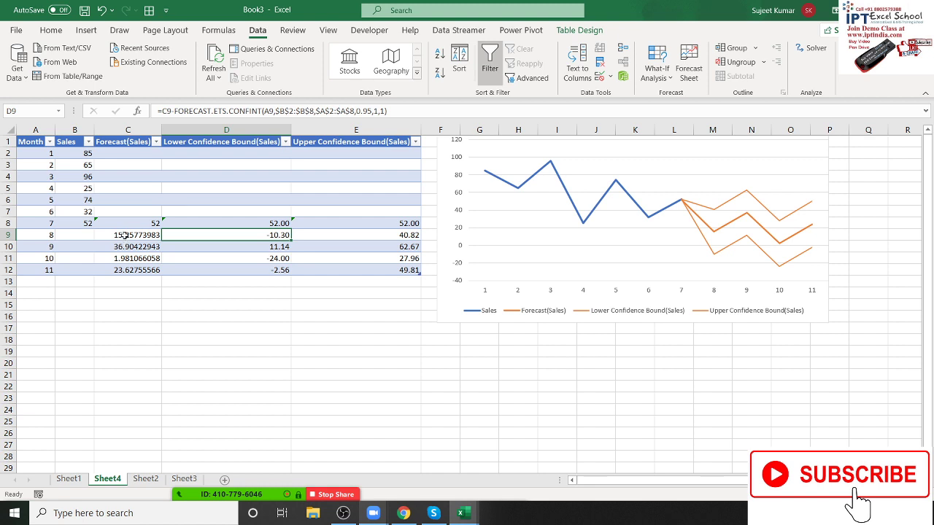
pyautogui.doubleClick(247, 235)
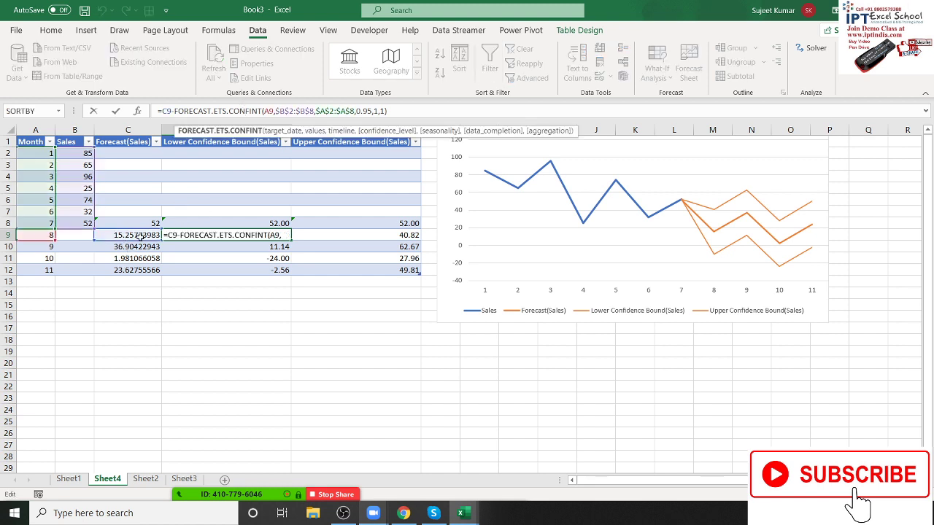
pyautogui.press('Escape')
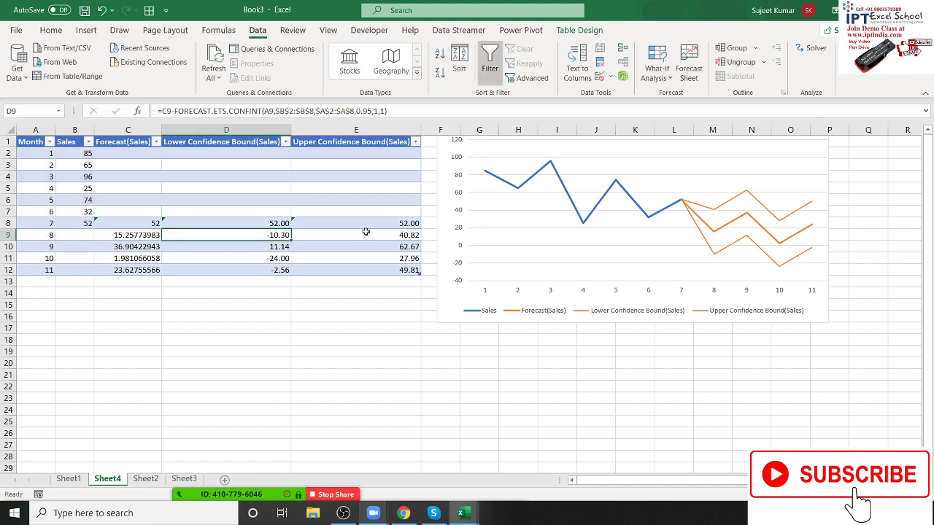
pyautogui.click(360, 232)
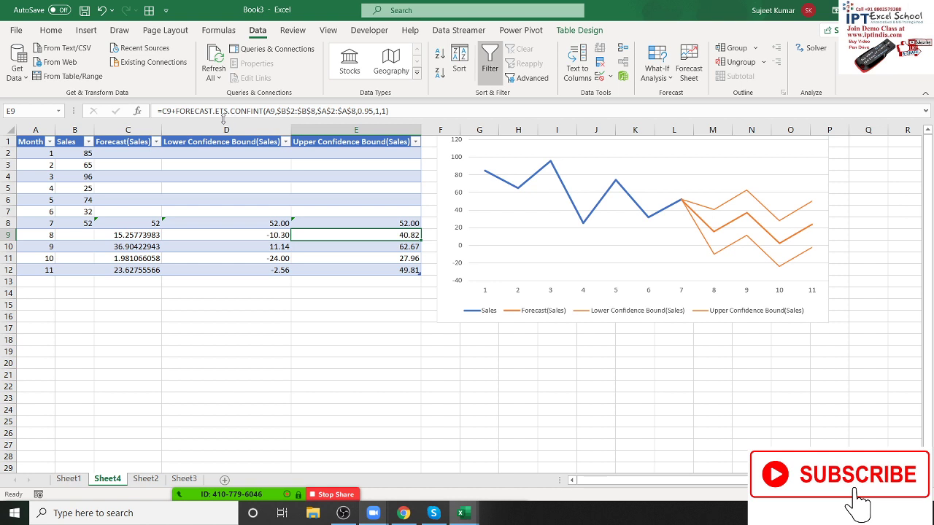
pyautogui.click(269, 238)
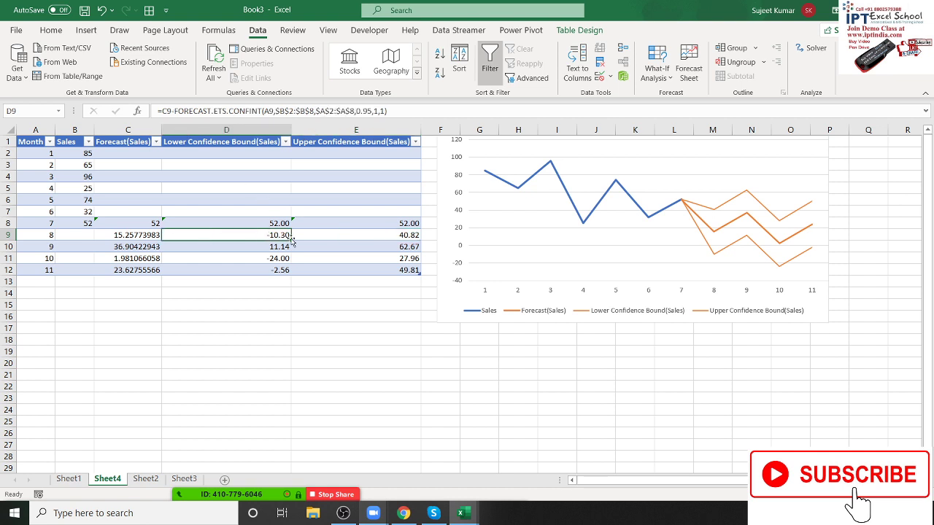
pyautogui.click(343, 235)
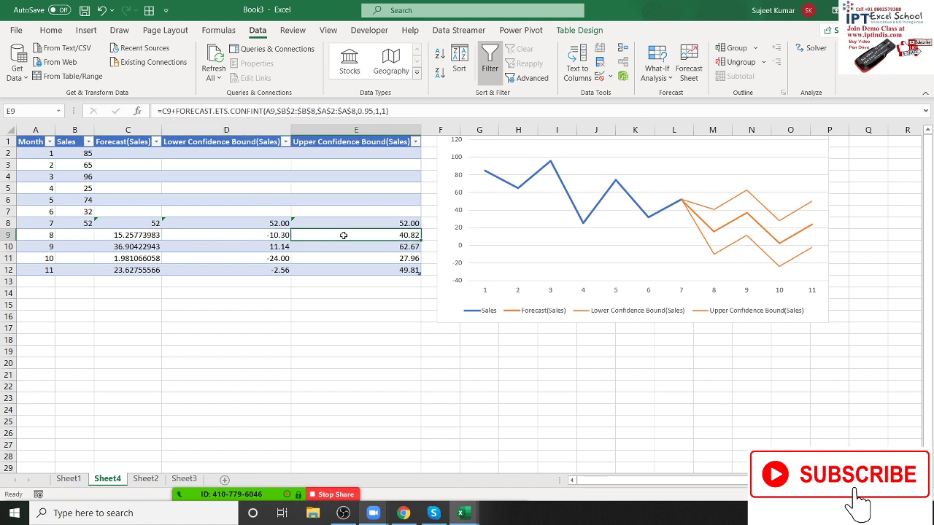
pyautogui.click(261, 232)
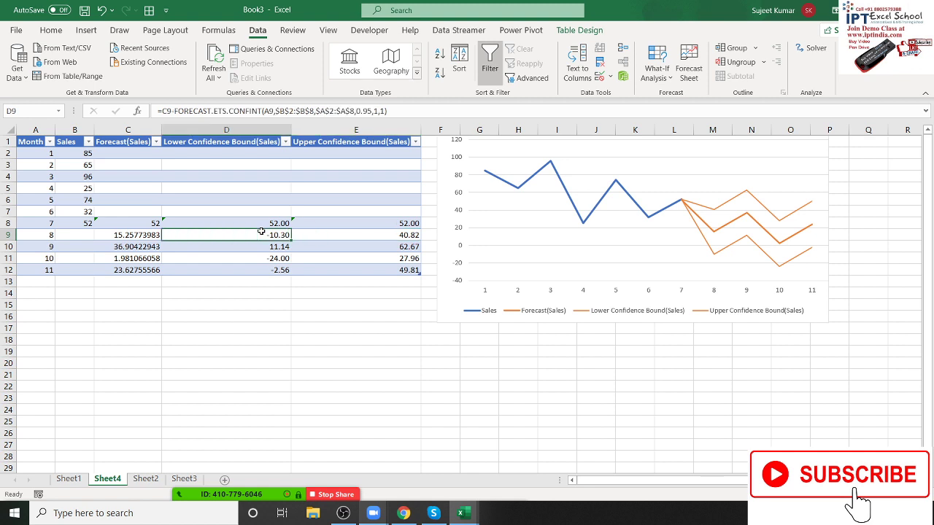
pyautogui.click(369, 236)
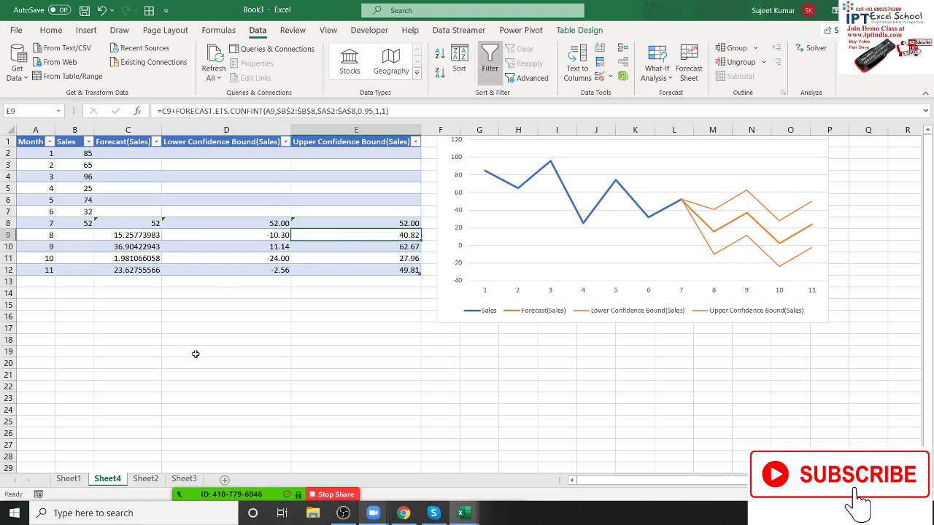
# Switch to Sheet2's Month/Sales data and open the Statistical function list
pyautogui.click(145, 479)
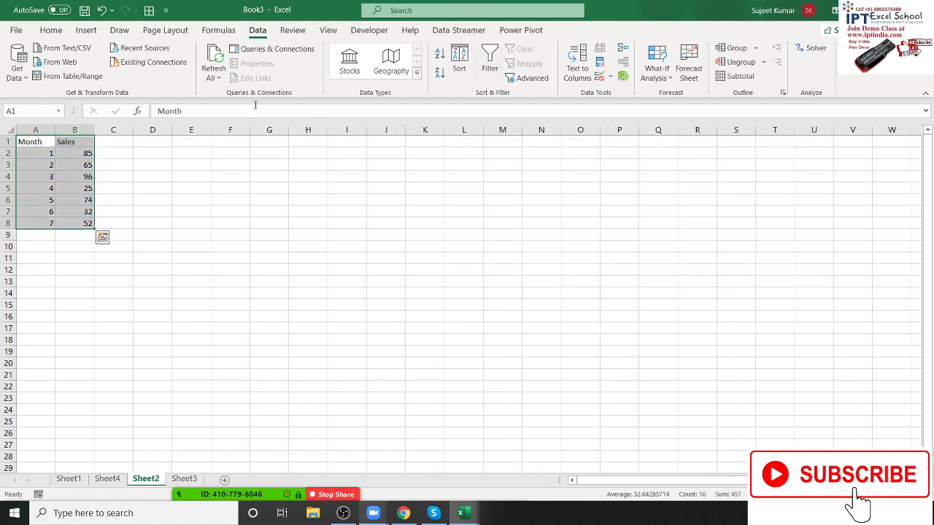
pyautogui.click(221, 201)
pyautogui.click(219, 35)
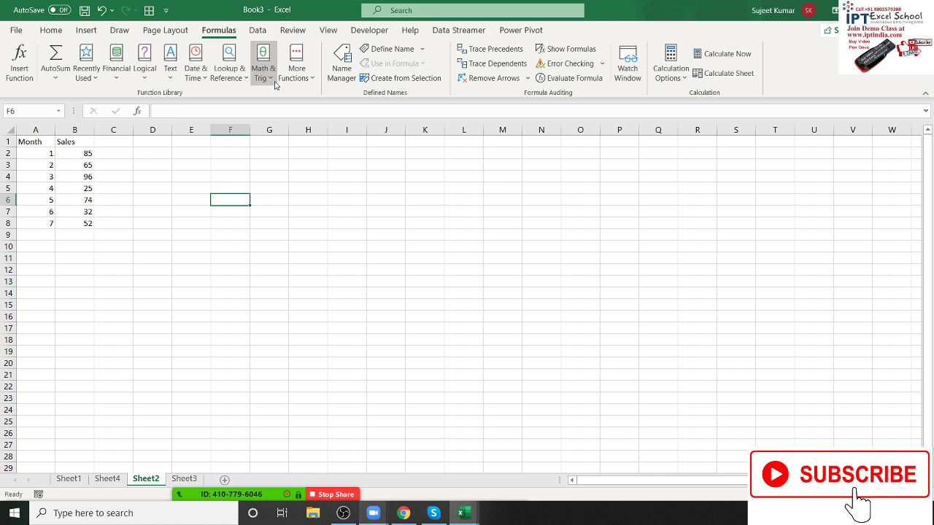
pyautogui.click(276, 85)
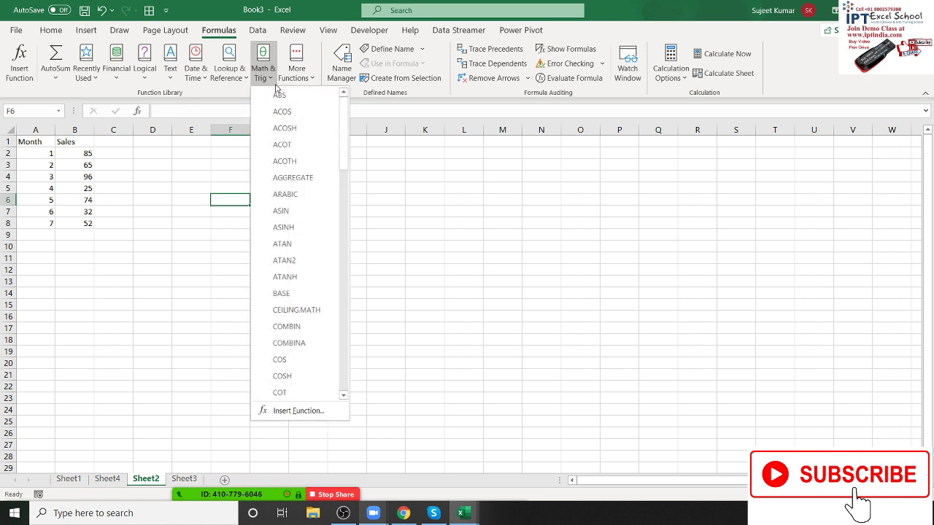
pyautogui.click(296, 73)
pyautogui.moveTo(316, 94)
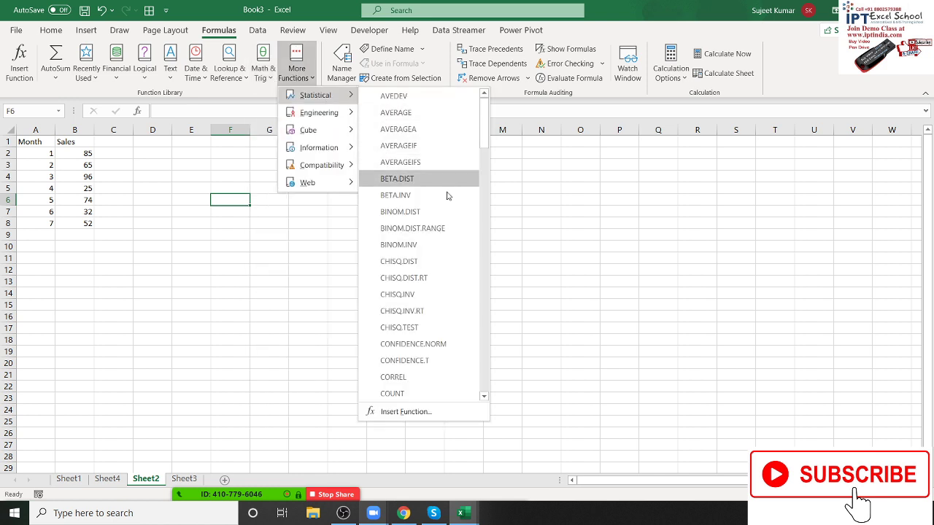
# Scroll through the Statistical function list
pyautogui.scroll(-3, 444, 261)
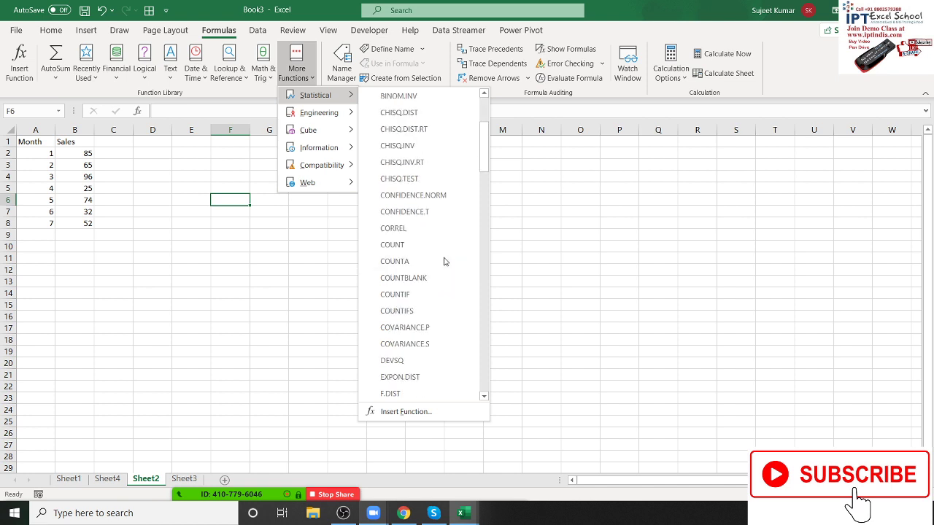
pyautogui.scroll(-1, 448, 333)
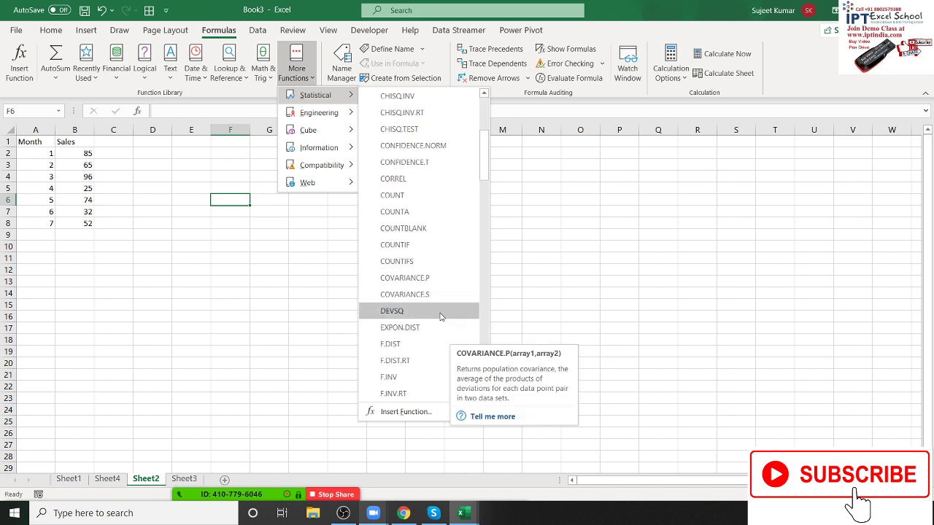
pyautogui.scroll(-1, 452, 261)
pyautogui.scroll(-2, 453, 261)
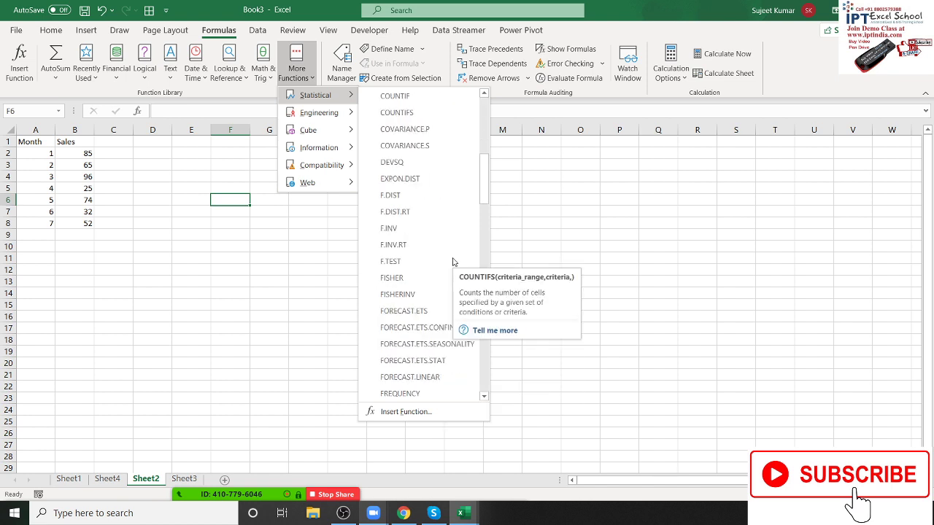
pyautogui.scroll(-2, 450, 310)
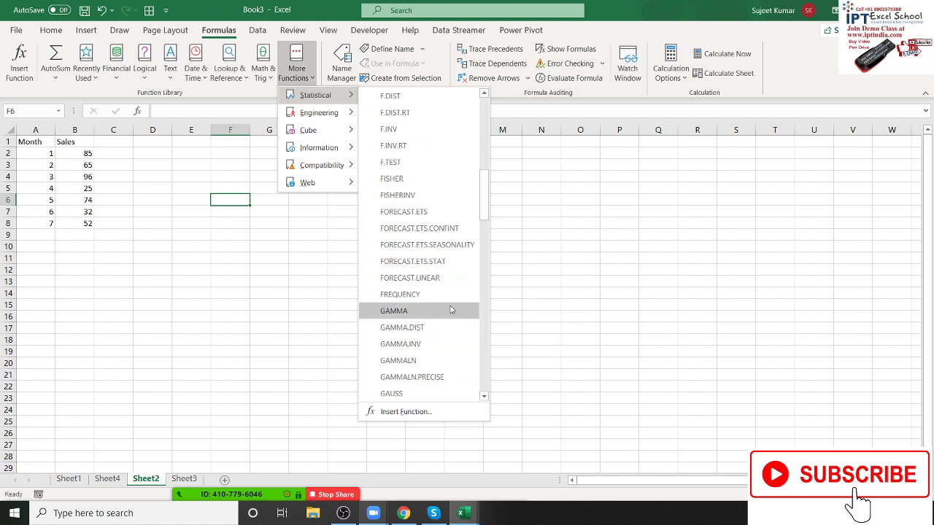
pyautogui.scroll(-2, 450, 311)
pyautogui.scroll(-4, 451, 321)
pyautogui.scroll(-3, 452, 329)
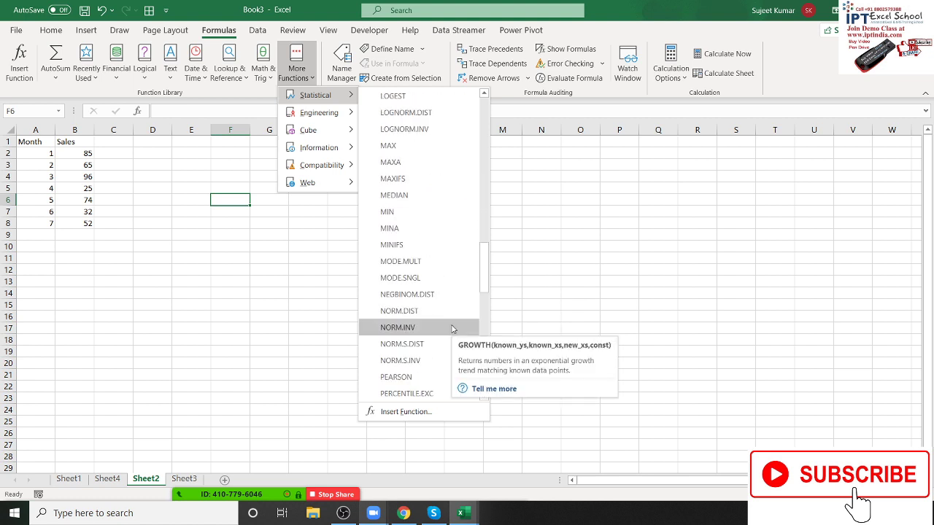
pyautogui.scroll(-3, 452, 329)
pyautogui.scroll(-3, 446, 325)
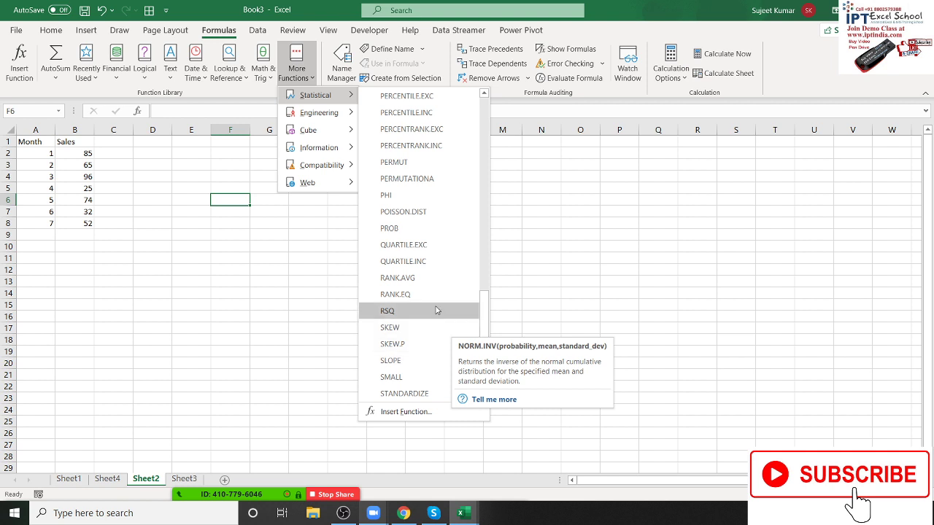
pyautogui.scroll(-4, 437, 311)
pyautogui.scroll(-1, 436, 311)
pyautogui.scroll(-2, 436, 314)
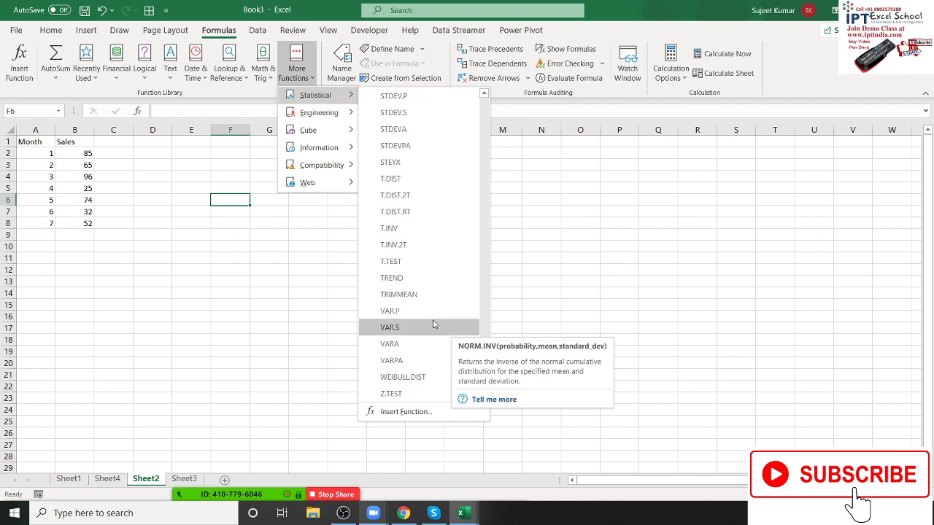
pyautogui.scroll(1, 408, 343)
pyautogui.scroll(1, 401, 346)
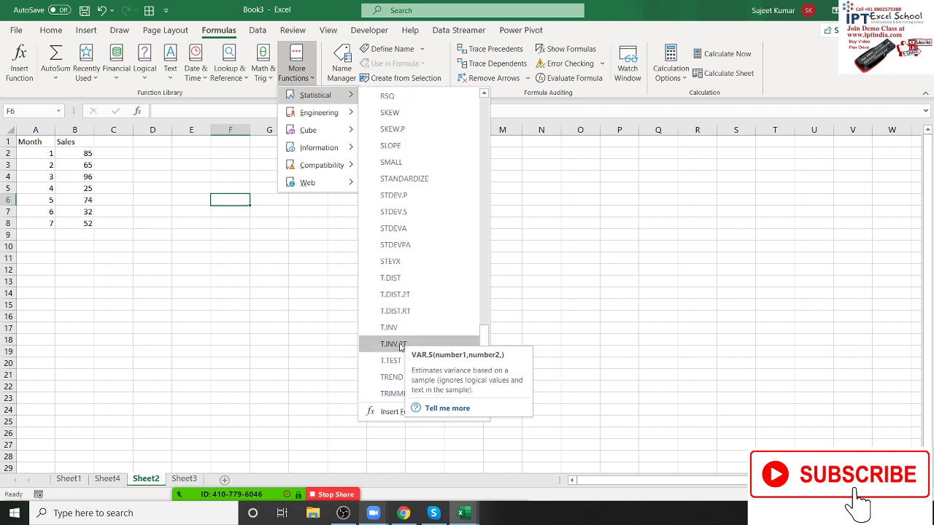
pyautogui.scroll(-1, 403, 343)
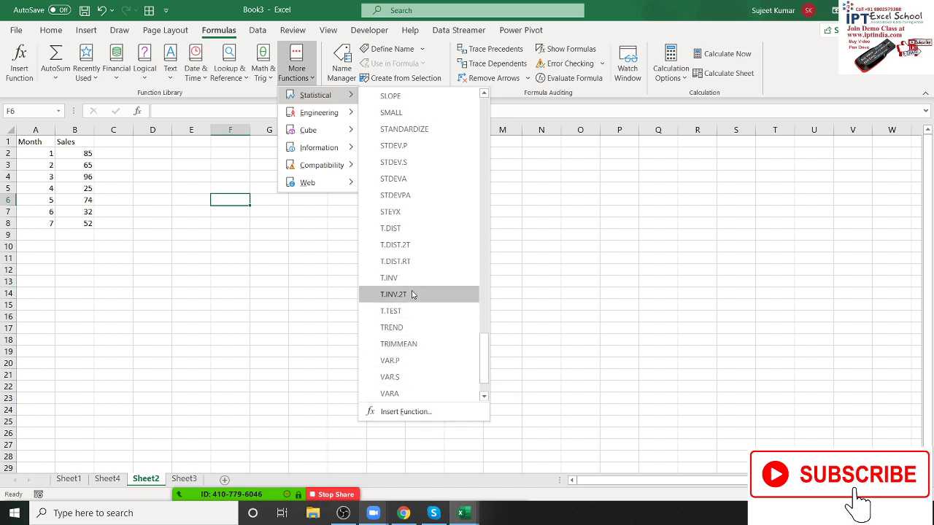
pyautogui.scroll(1, 412, 295)
pyautogui.scroll(1, 411, 294)
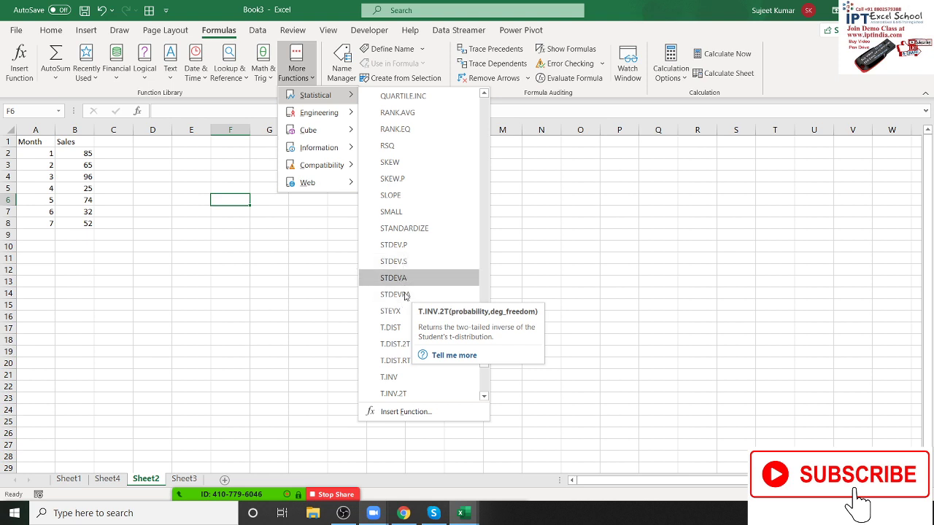
pyautogui.scroll(-2, 400, 349)
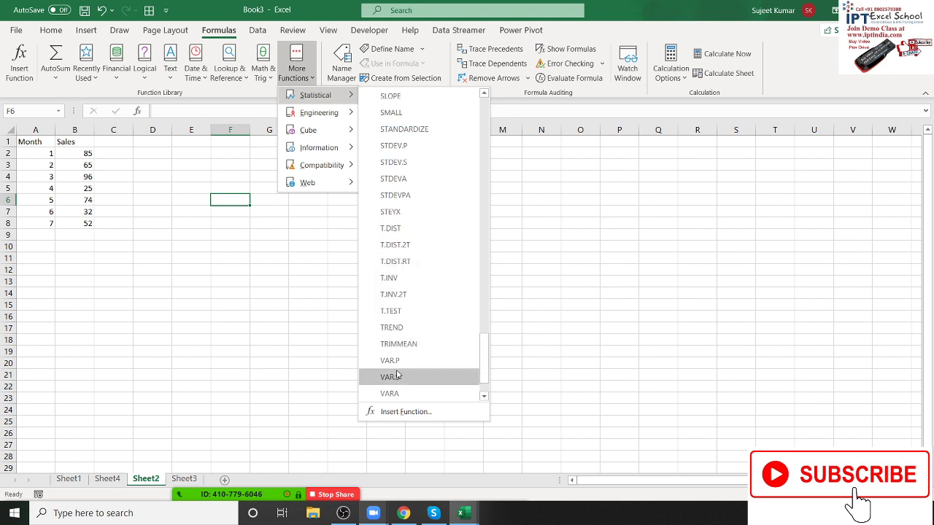
pyautogui.scroll(-1, 397, 375)
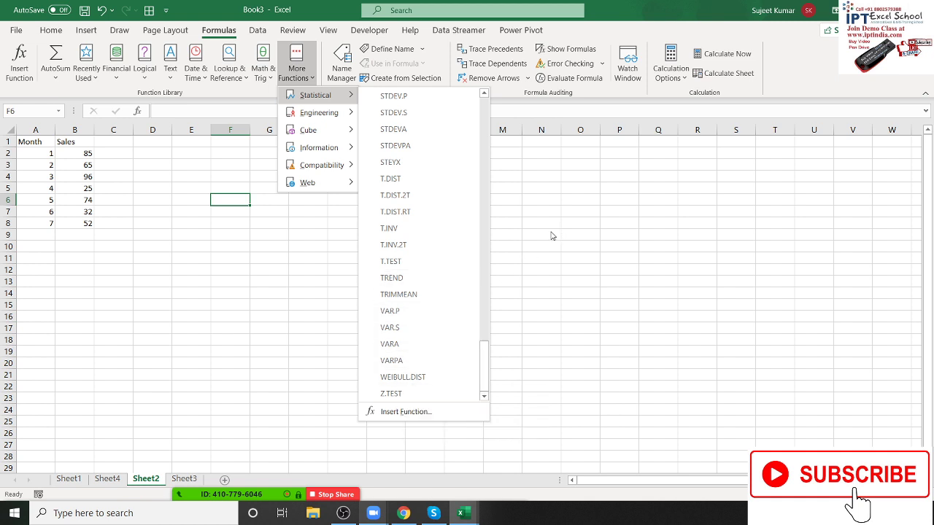
# Start =YIELD( in F6 and open its online help from the Function Arguments dialog
pyautogui.click(499, 228)
pyautogui.write('=y')
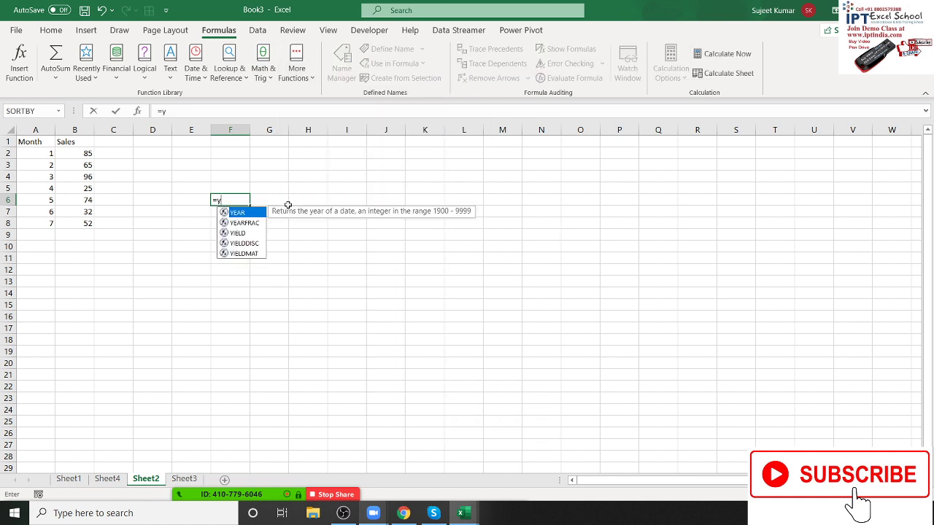
pyautogui.write('e')
pyautogui.press('BackSpace')
pyautogui.write('ie')
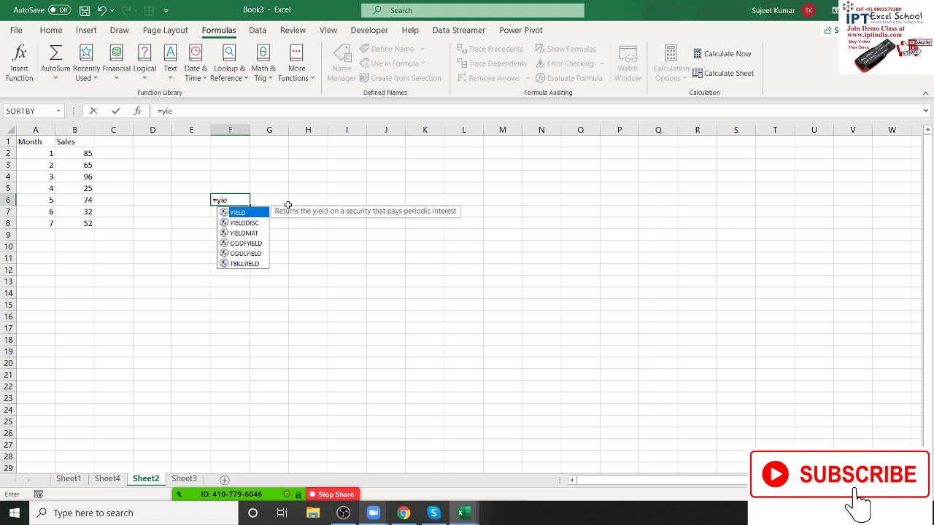
pyautogui.press('Tab')
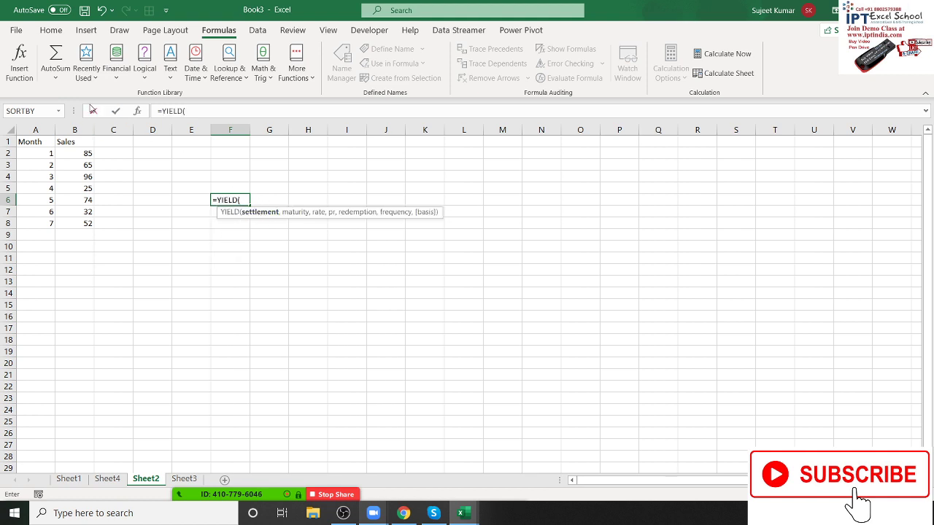
pyautogui.click(136, 113)
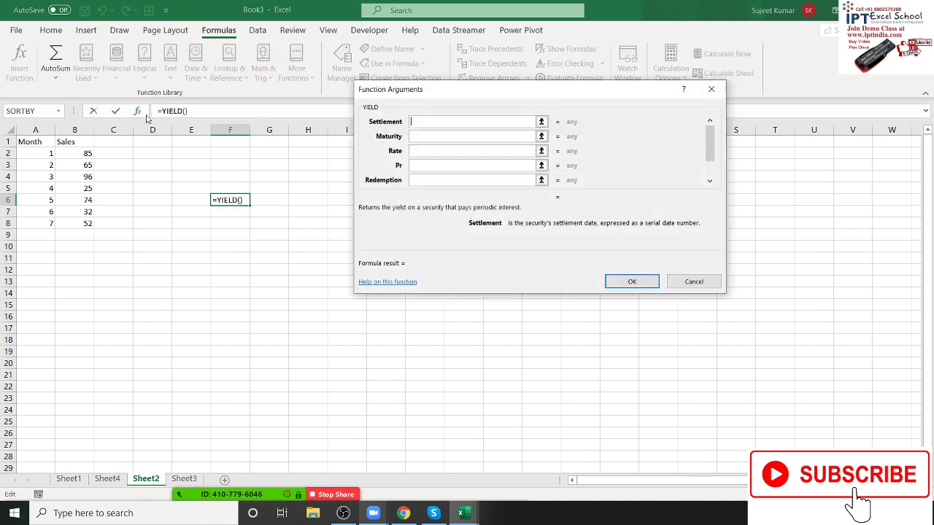
pyautogui.click(384, 284)
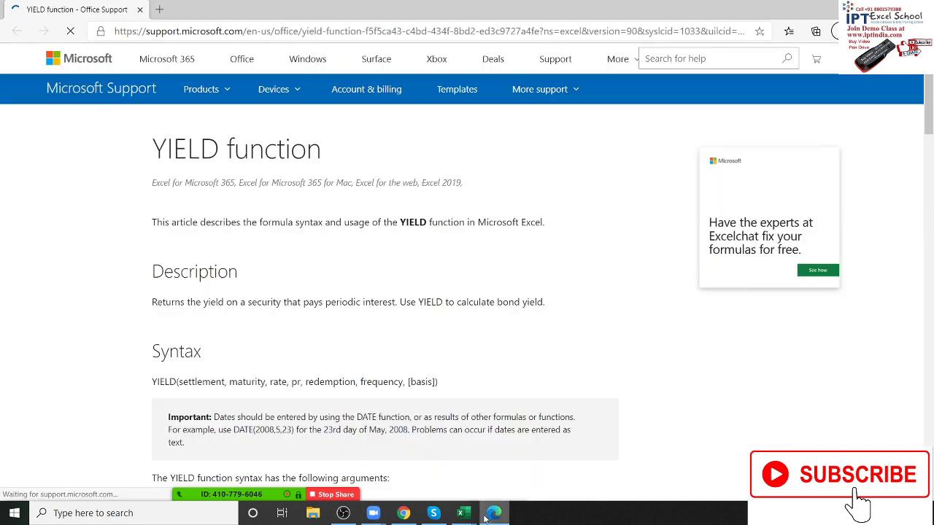
# Scroll through the YIELD article's Syntax, Basis table and Remarks
pyautogui.scroll(-3, 381, 398)
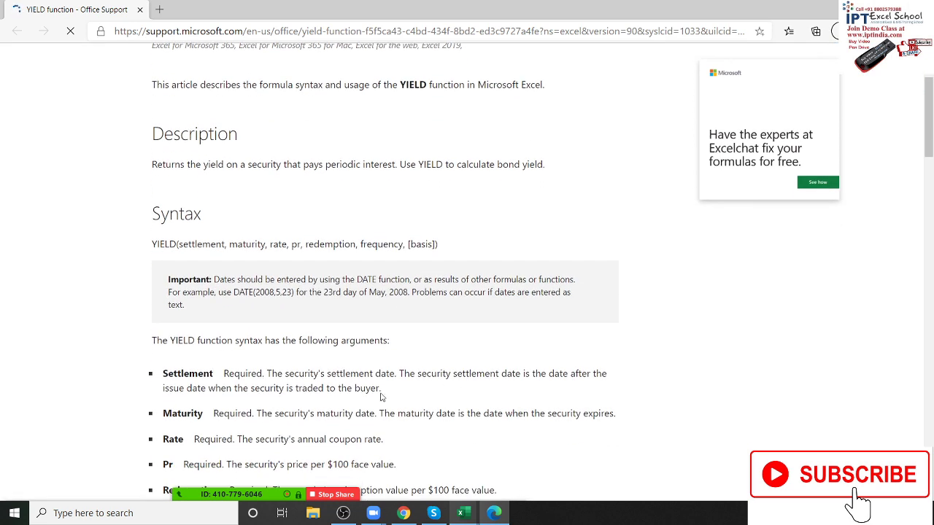
pyautogui.scroll(1, 381, 398)
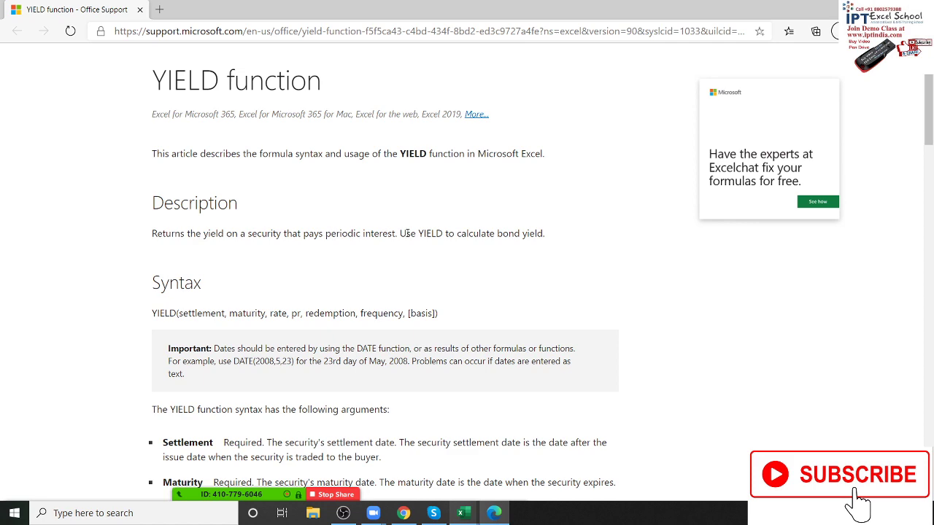
pyautogui.scroll(-3, 476, 241)
pyautogui.scroll(-2, 467, 292)
pyautogui.scroll(-2, 457, 317)
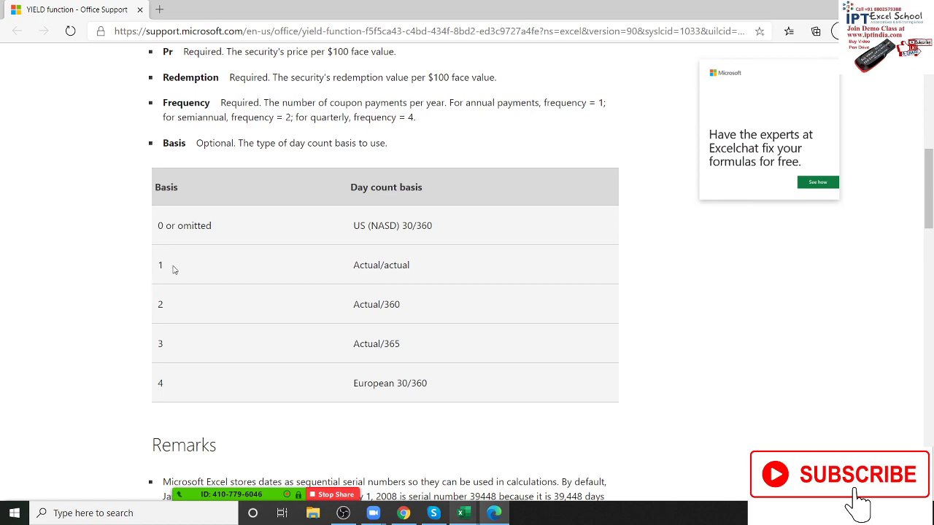
pyautogui.scroll(-3, 175, 284)
pyautogui.scroll(-4, 172, 306)
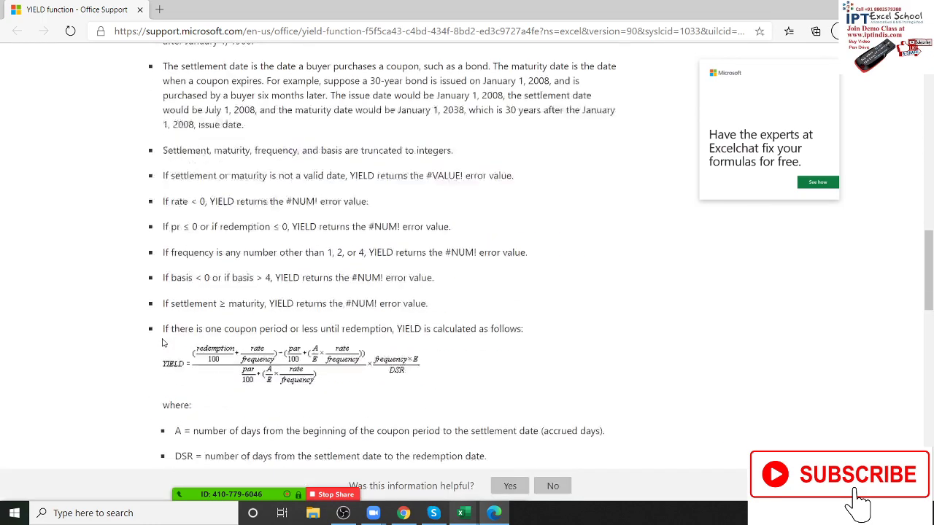
pyautogui.scroll(-4, 164, 343)
pyautogui.scroll(2, 164, 343)
# Highlight the YIELD formula and its where: line, then continue down to the Example section
pyautogui.moveTo(150, 267); pyautogui.dragTo(347, 275)
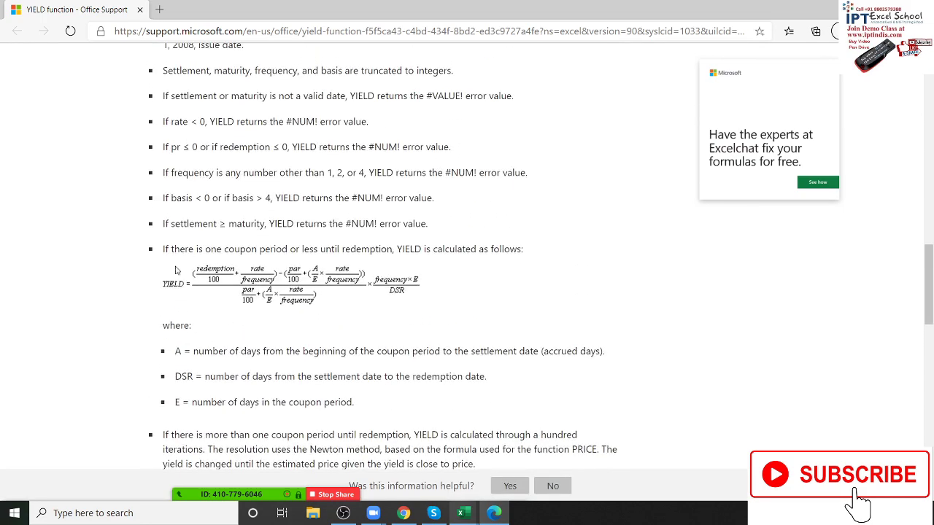
pyautogui.click(319, 368)
pyautogui.moveTo(328, 325); pyautogui.dragTo(239, 289)
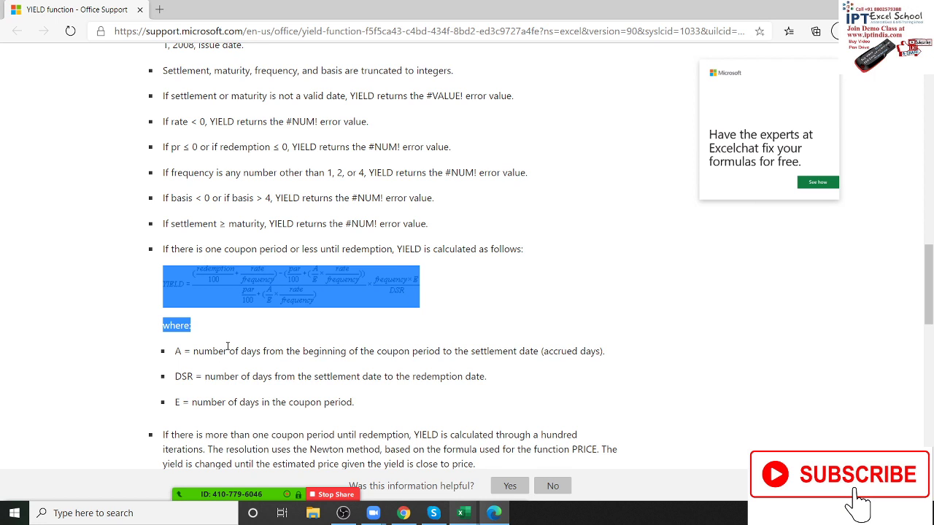
pyautogui.click(227, 345)
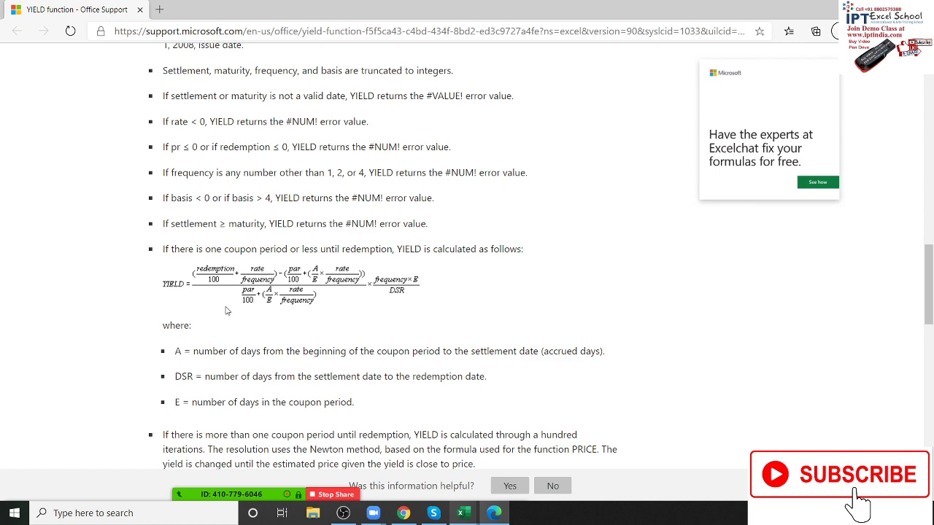
pyautogui.scroll(-1, 226, 311)
pyautogui.scroll(-1, 225, 313)
pyautogui.scroll(-2, 224, 315)
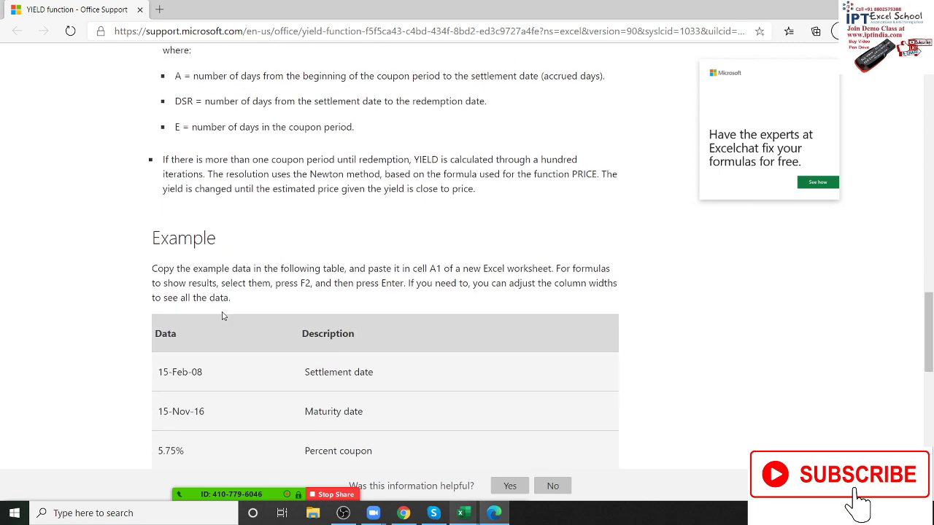
# Bring the example's Formula row into view and select its 6.5% YIELD result
pyautogui.scroll(-3, 224, 315)
pyautogui.scroll(-1, 223, 316)
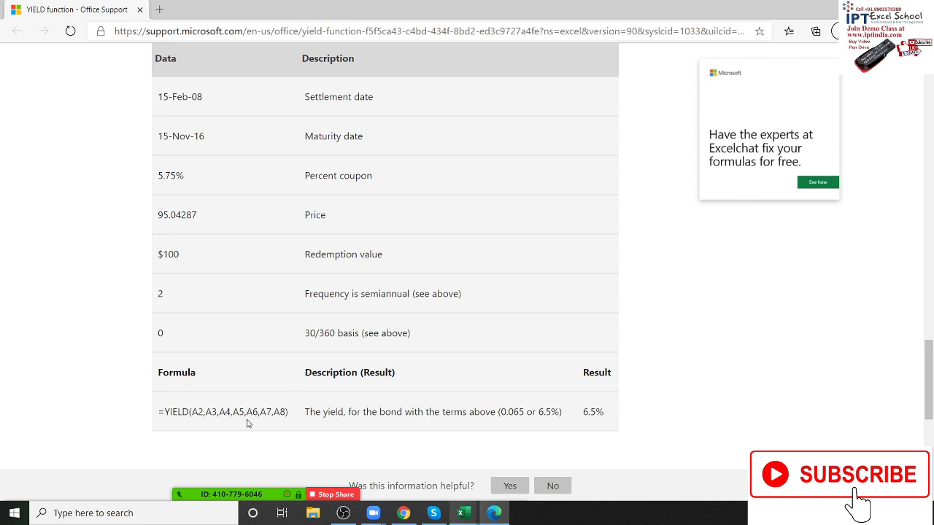
pyautogui.moveTo(582, 413); pyautogui.dragTo(595, 413)
pyautogui.scroll(1, 484, 458)
pyautogui.scroll(-1, 483, 459)
# Switch back to Excel and escape the YIELD Function Arguments dialog, leaving F6 empty
pyautogui.hotkey('alt', 'Tab')
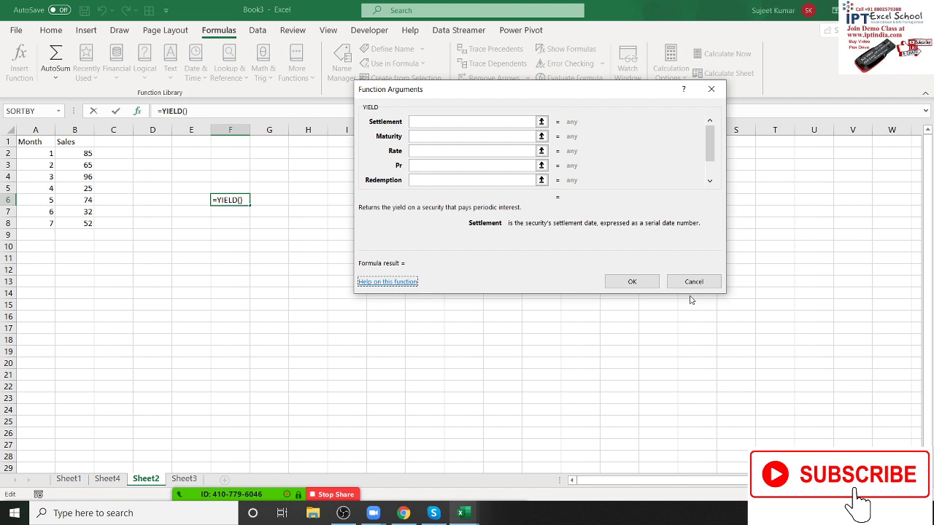
pyautogui.press('Escape')
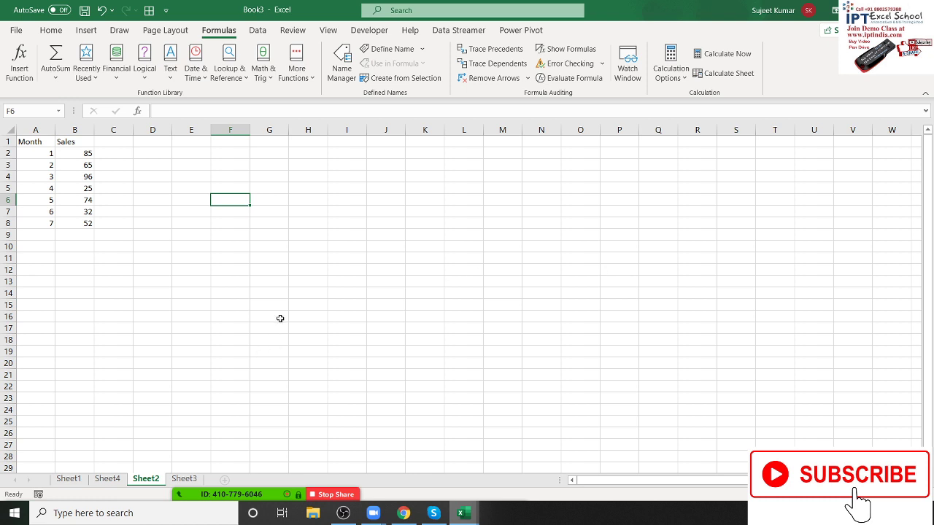
# Select F4 and scroll through the Statistical functions under More Functions
pyautogui.click(142, 213)
pyautogui.click(246, 180)
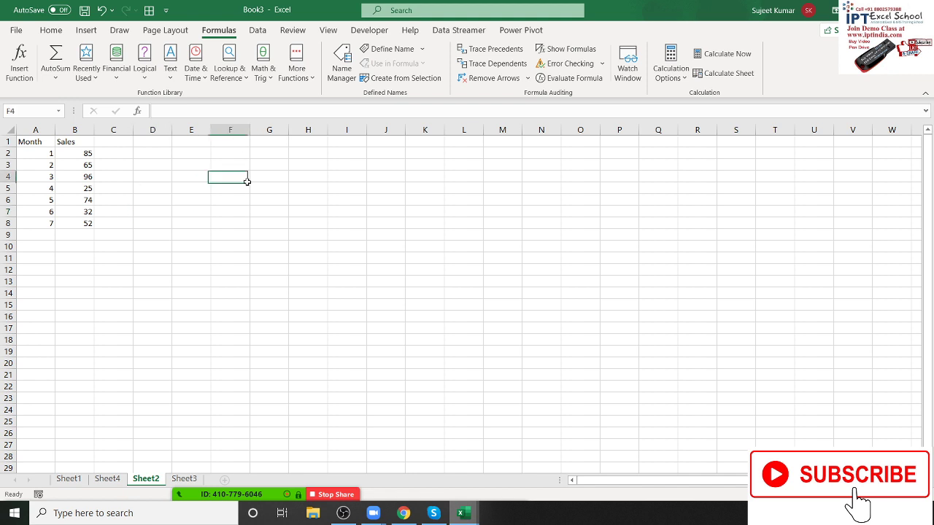
pyautogui.click(296, 79)
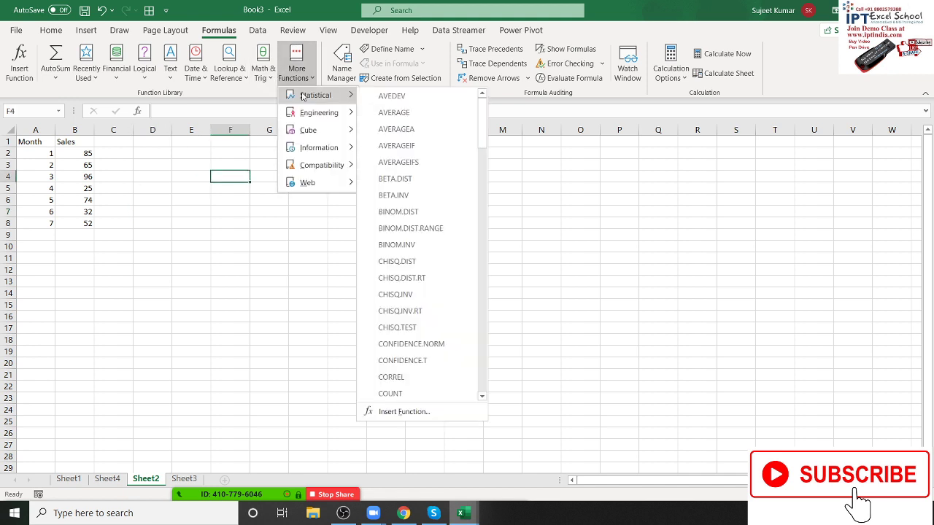
pyautogui.scroll(-5, 412, 146)
pyautogui.scroll(-1, 416, 162)
pyautogui.scroll(-1, 416, 162)
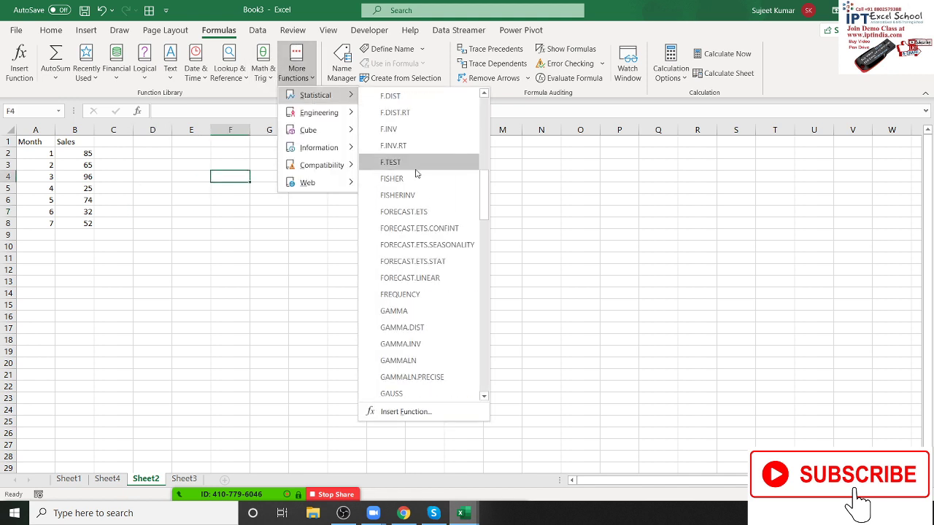
pyautogui.scroll(-8, 416, 166)
pyautogui.scroll(-3, 416, 172)
pyautogui.scroll(-4, 416, 180)
pyautogui.scroll(-5, 453, 234)
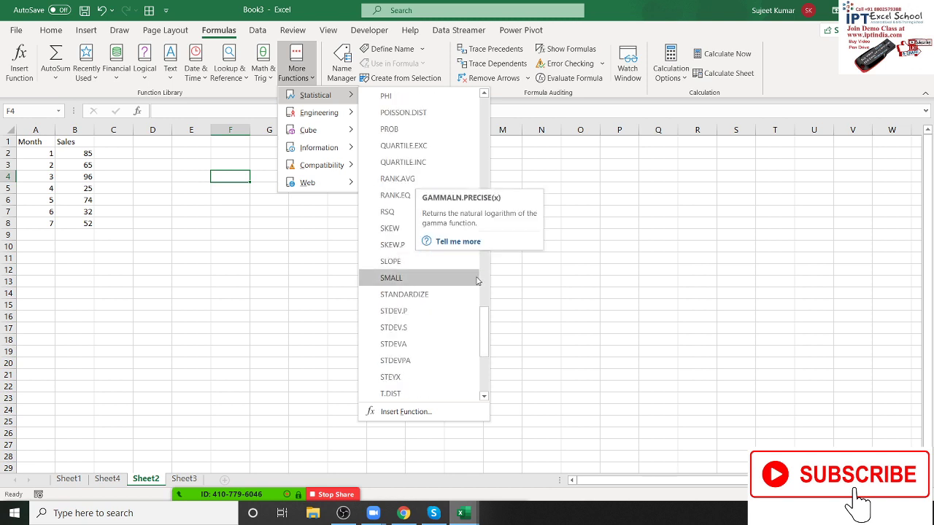
pyautogui.scroll(-3, 474, 274)
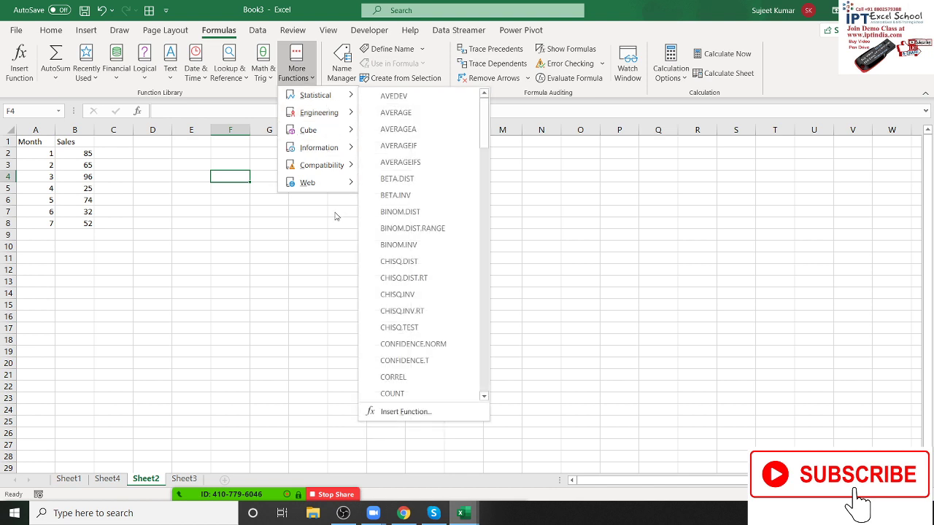
pyautogui.moveTo(321, 165)
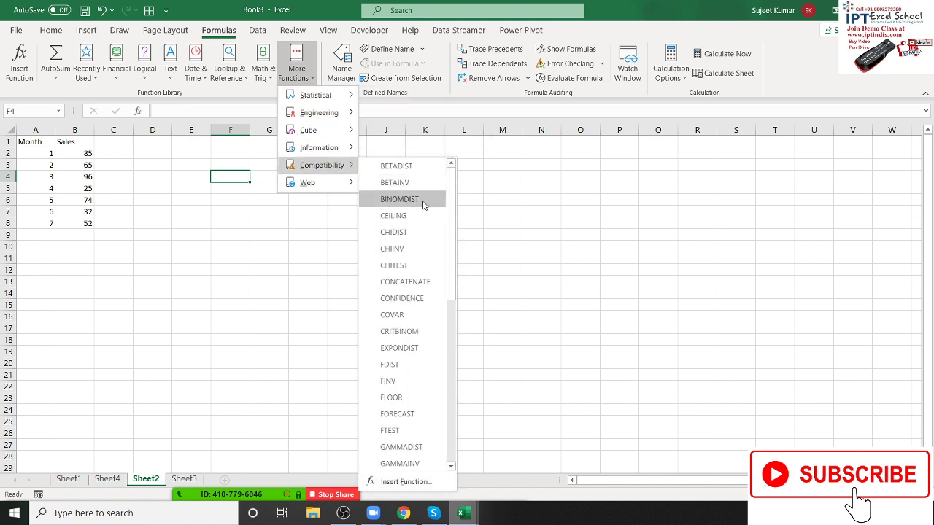
# Scroll through the Compatibility and Web function lists
pyautogui.scroll(-3, 423, 206)
pyautogui.scroll(-1, 423, 207)
pyautogui.scroll(-3, 422, 209)
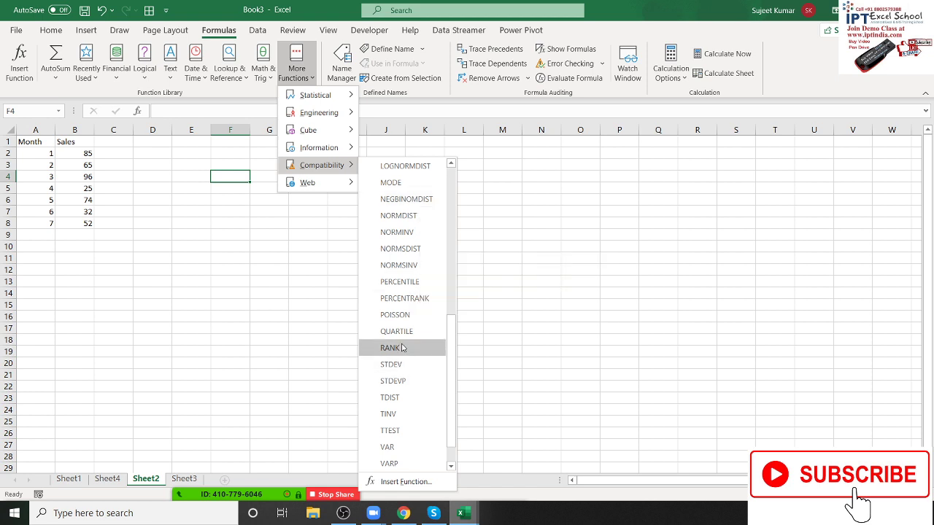
pyautogui.scroll(-1, 405, 348)
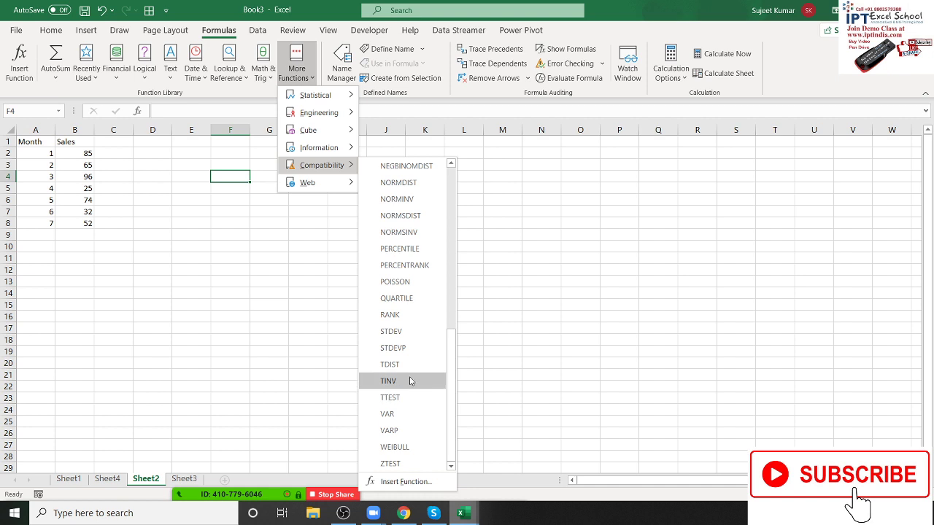
pyautogui.scroll(2, 410, 379)
pyautogui.scroll(5, 413, 368)
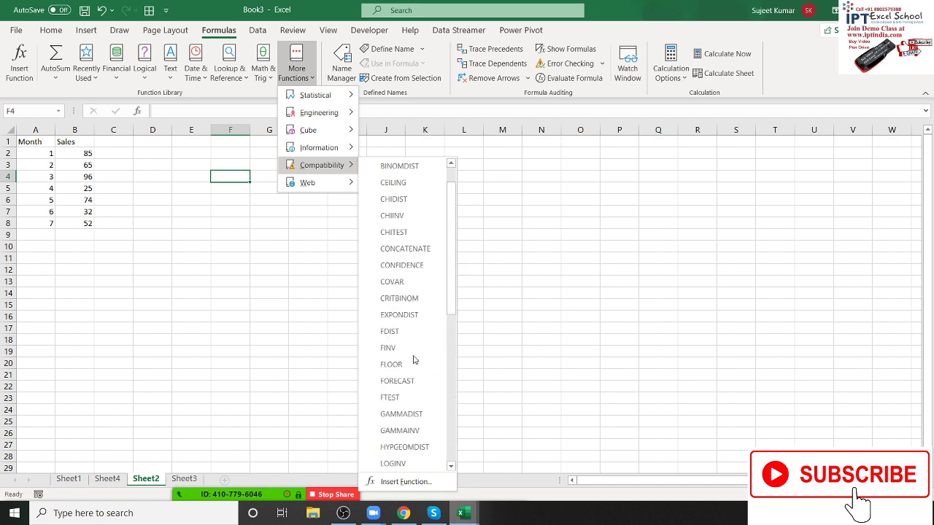
pyautogui.scroll(1, 414, 359)
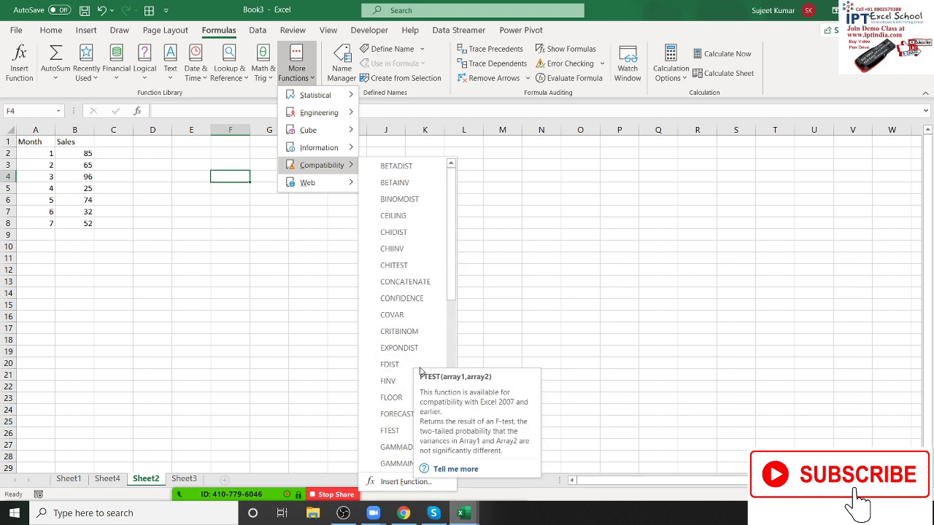
pyautogui.scroll(-1, 394, 369)
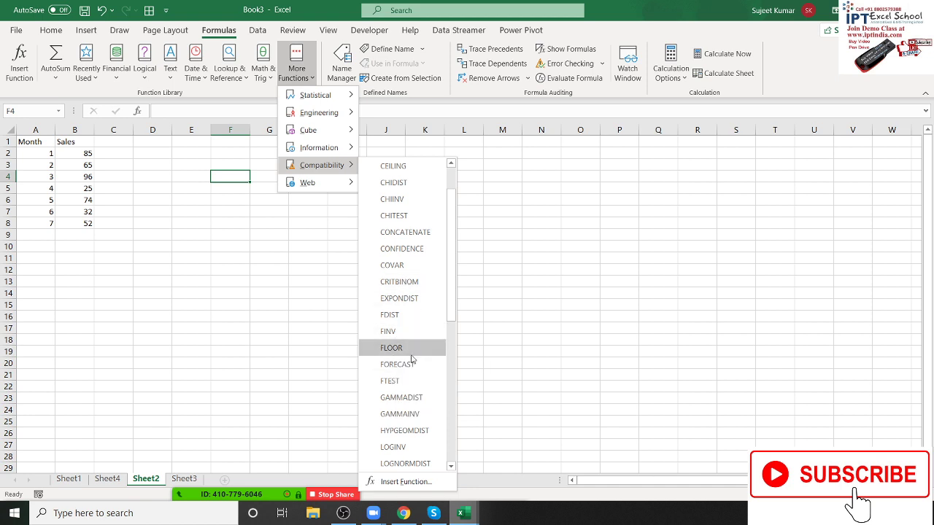
pyautogui.scroll(-1, 389, 263)
pyautogui.scroll(-3, 389, 260)
pyautogui.scroll(-3, 389, 256)
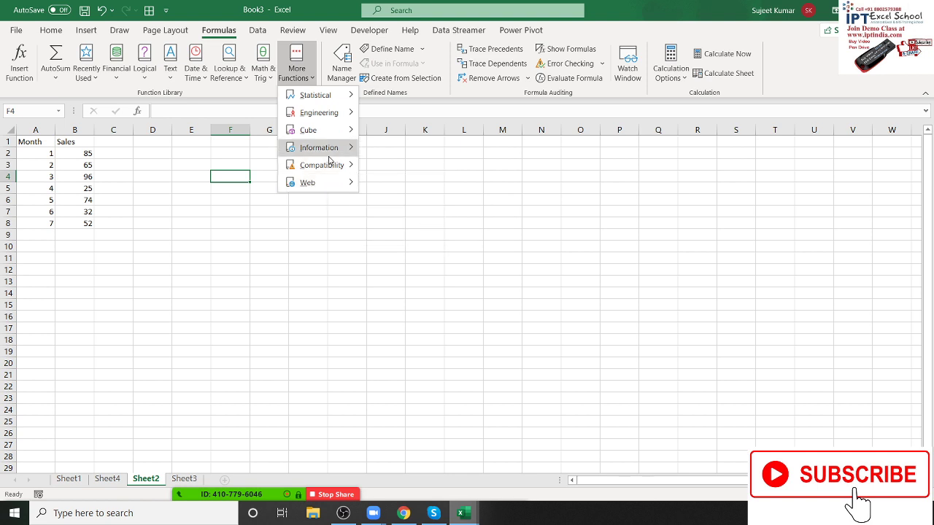
pyautogui.click(116, 82)
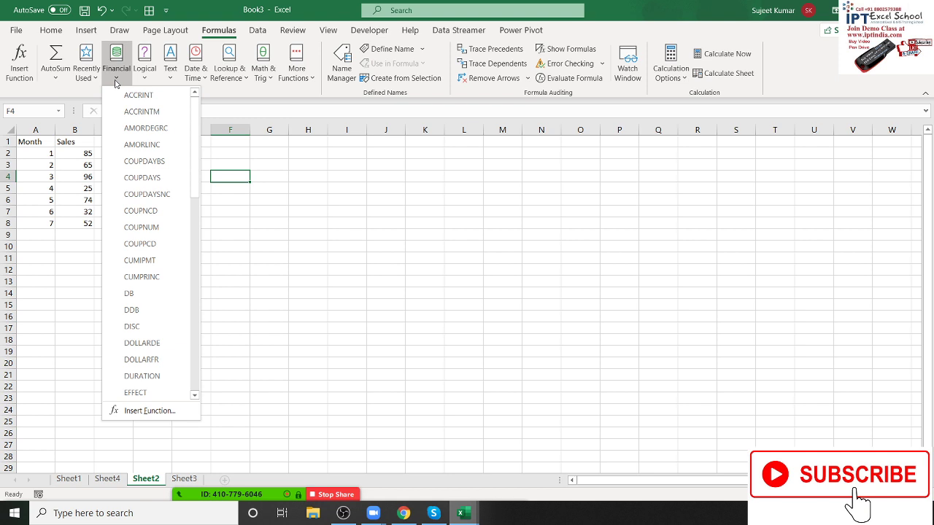
pyautogui.click(296, 78)
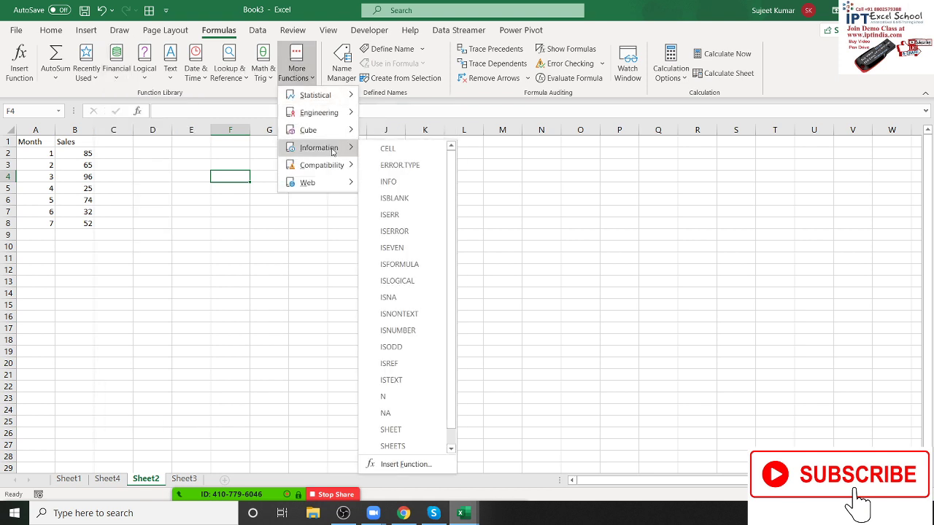
pyautogui.scroll(-1, 413, 178)
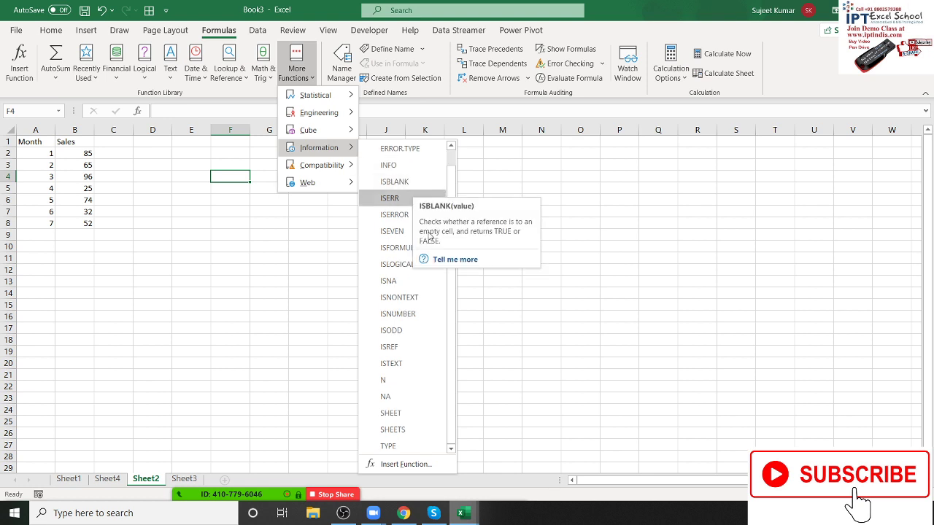
pyautogui.scroll(1, 431, 296)
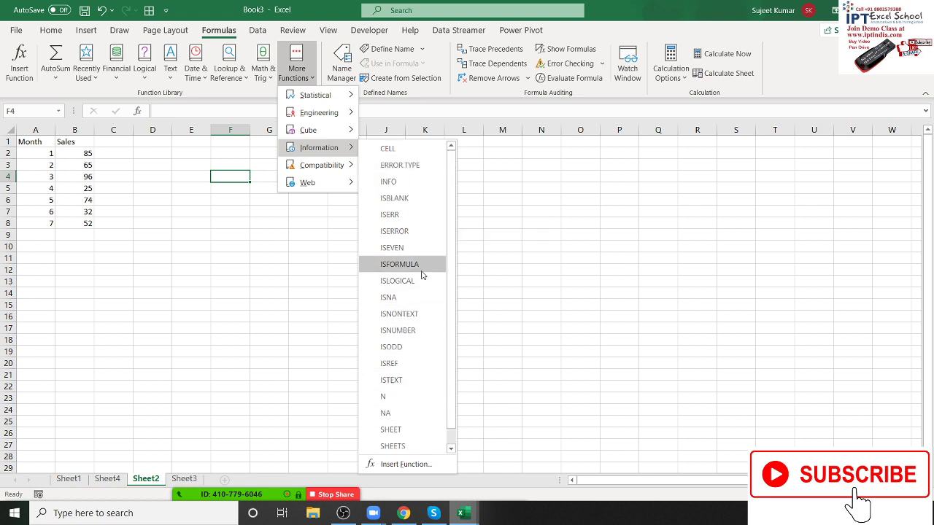
pyautogui.click(122, 82)
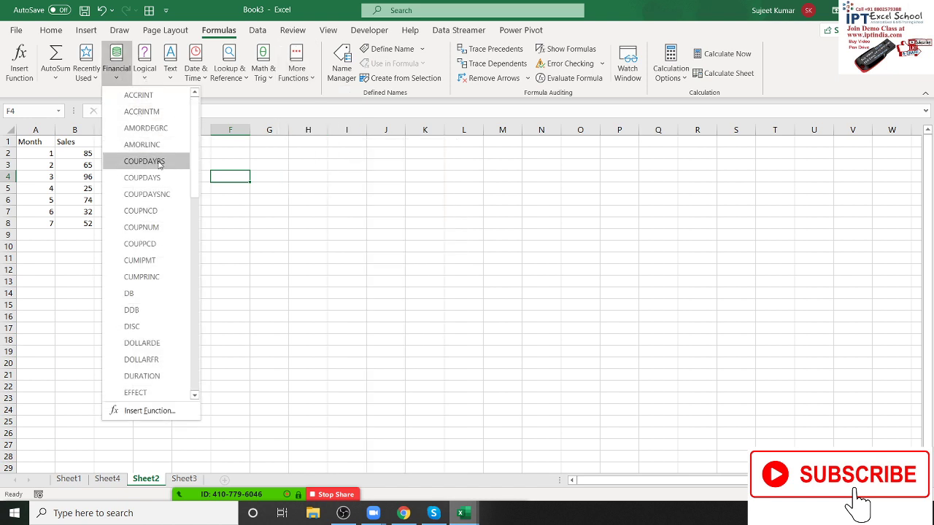
pyautogui.scroll(-4, 162, 191)
pyautogui.scroll(-2, 162, 191)
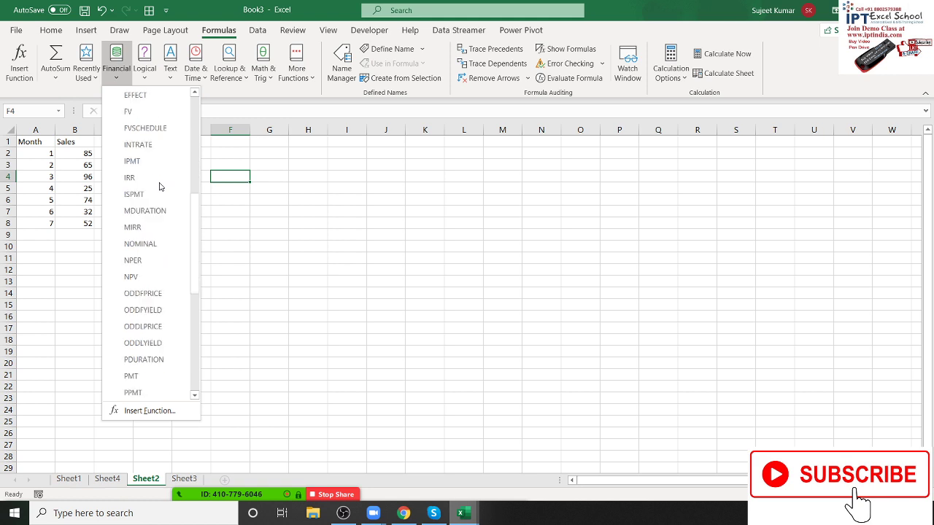
pyautogui.scroll(-3, 162, 191)
pyautogui.scroll(-3, 162, 191)
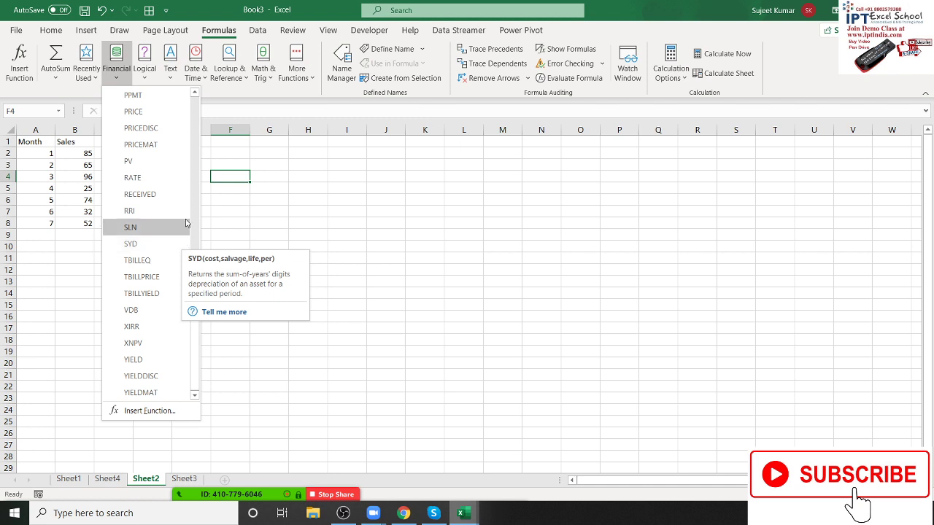
pyautogui.scroll(2, 185, 226)
pyautogui.scroll(2, 186, 222)
pyautogui.scroll(2, 187, 222)
pyautogui.scroll(3, 186, 222)
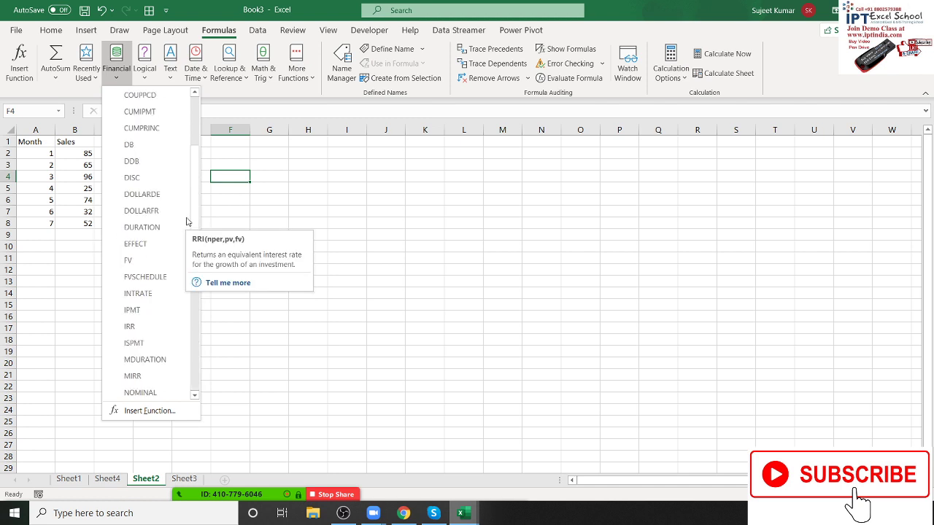
pyautogui.scroll(3, 187, 219)
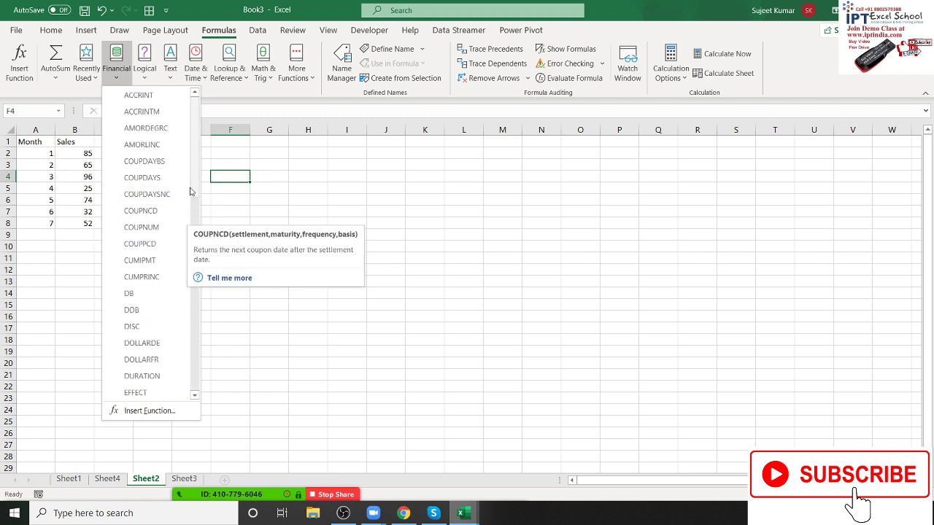
pyautogui.scroll(-4, 188, 216)
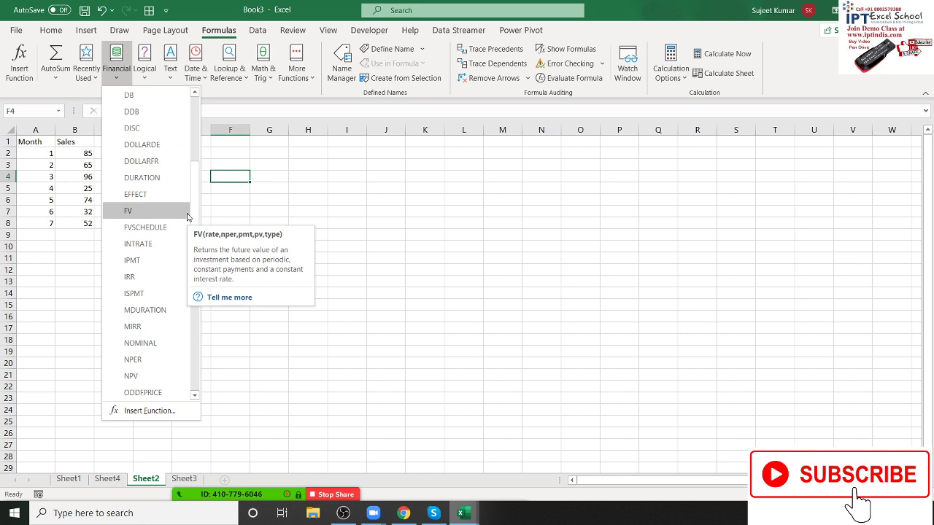
# Browse the Logical, Text, Date & Time, Lookup & Reference and Math & Trig function lists
pyautogui.click(299, 173)
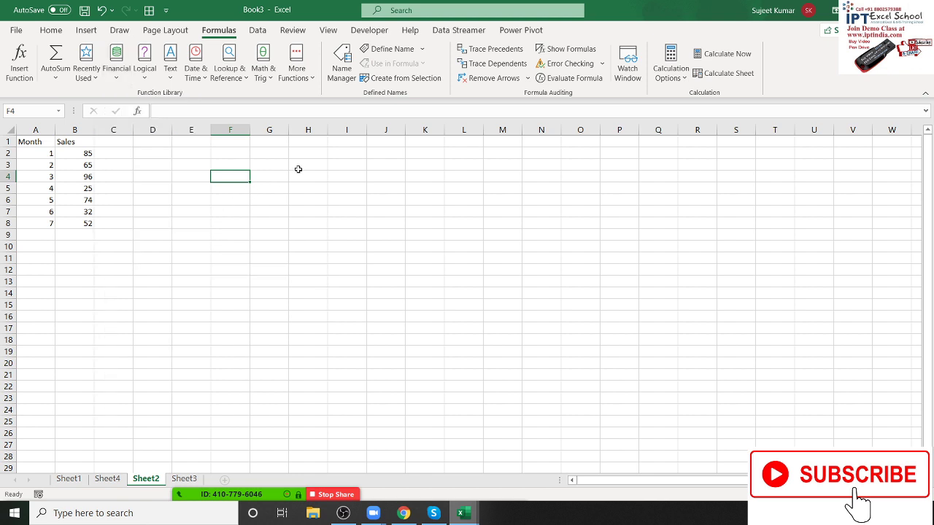
pyautogui.click(144, 82)
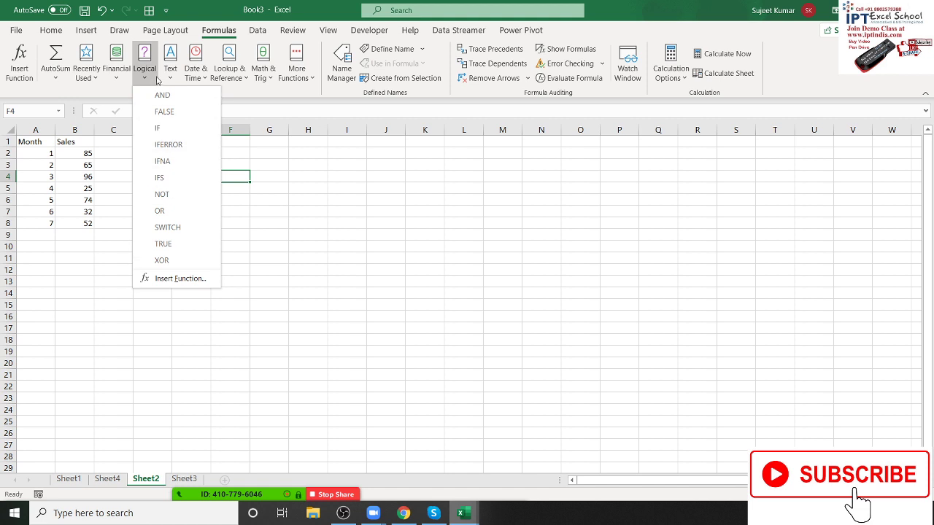
pyautogui.click(168, 73)
pyautogui.click(167, 73)
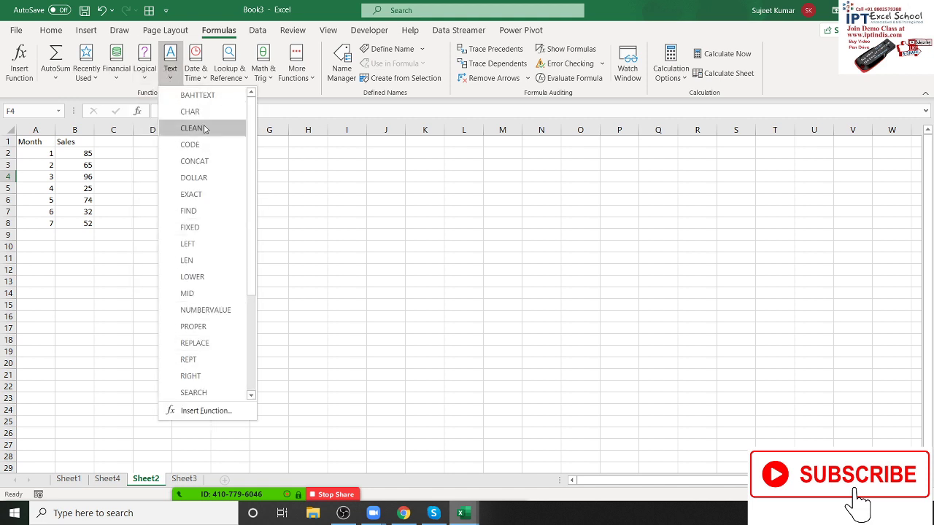
pyautogui.click(205, 82)
pyautogui.click(204, 82)
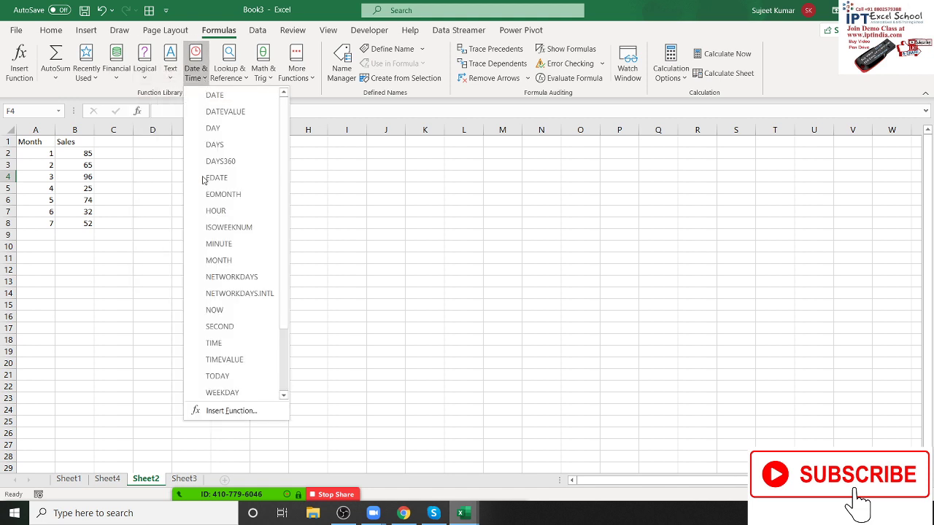
pyautogui.click(229, 80)
pyautogui.click(275, 67)
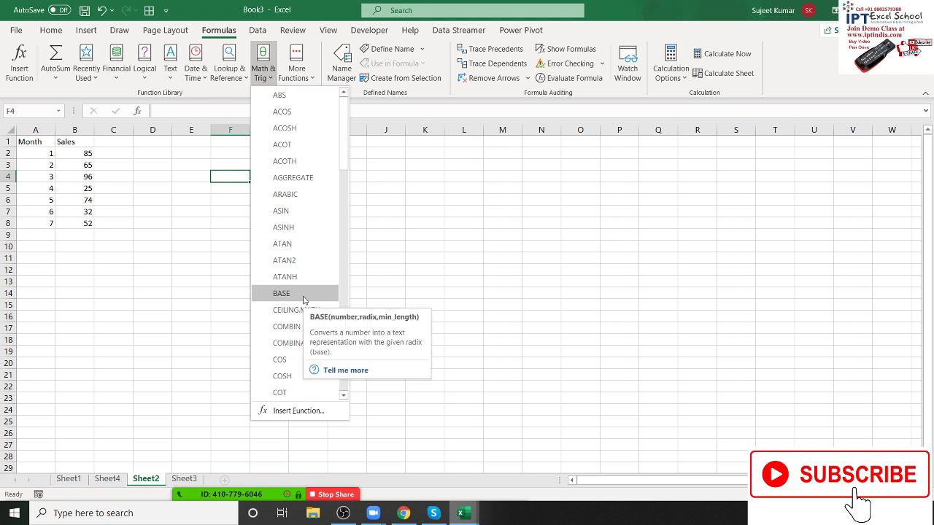
# Scroll through the Math & Trig functions, then reopen More Functions
pyautogui.scroll(-4, 299, 336)
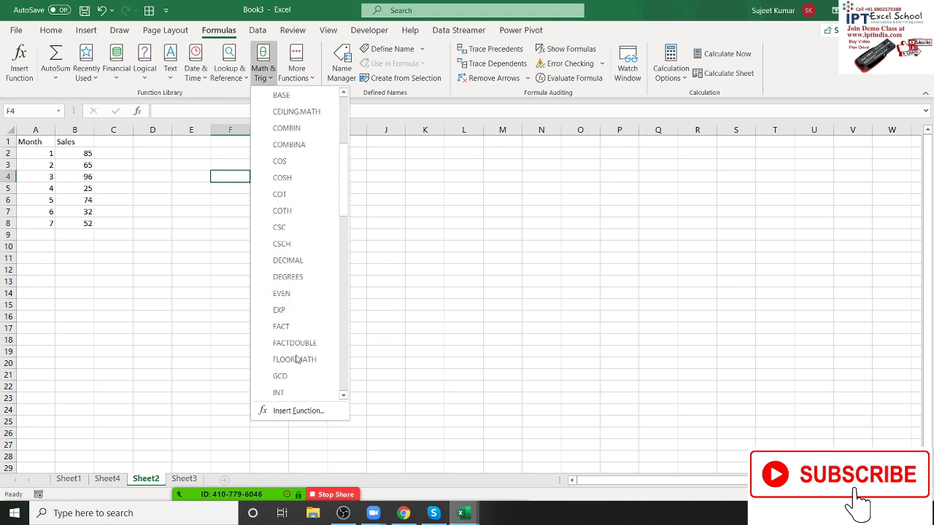
pyautogui.scroll(-3, 297, 359)
pyautogui.scroll(-1, 297, 359)
pyautogui.scroll(-3, 299, 359)
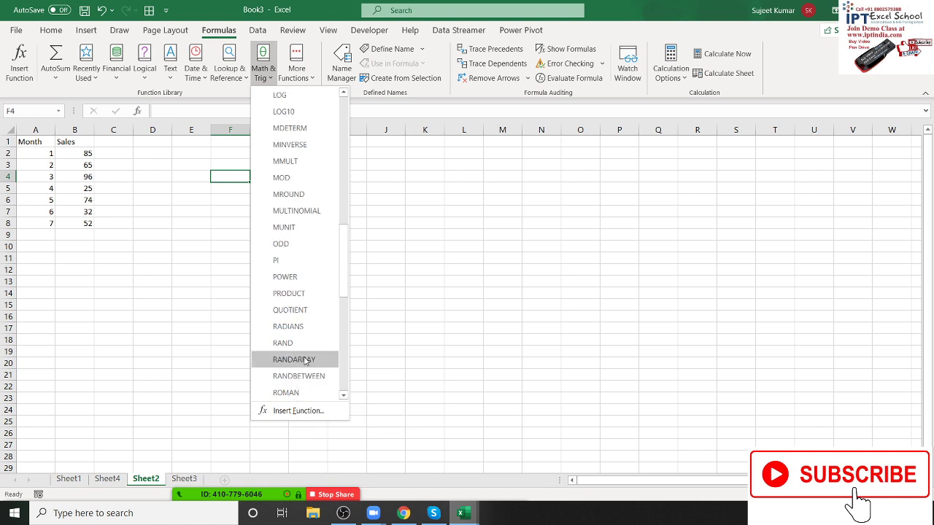
pyautogui.scroll(-3, 306, 362)
pyautogui.scroll(-3, 313, 365)
pyautogui.scroll(-2, 325, 394)
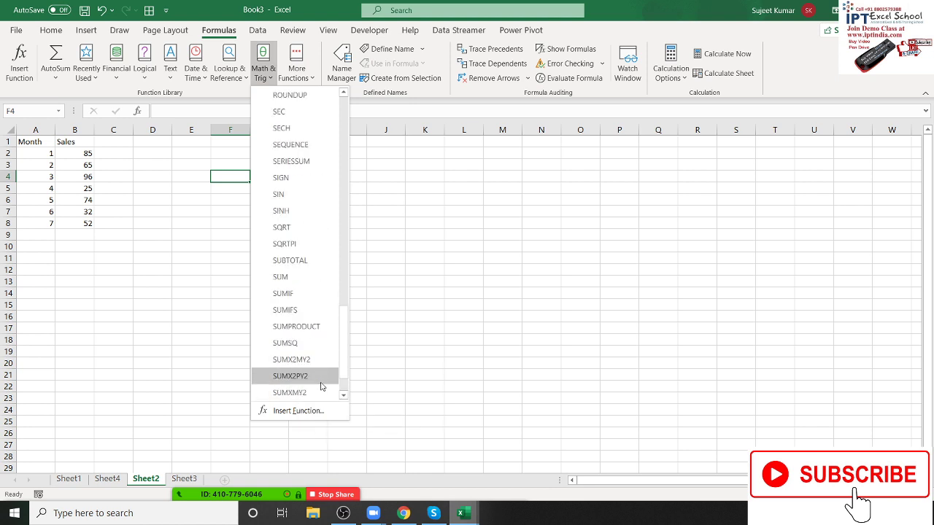
pyautogui.scroll(1, 323, 340)
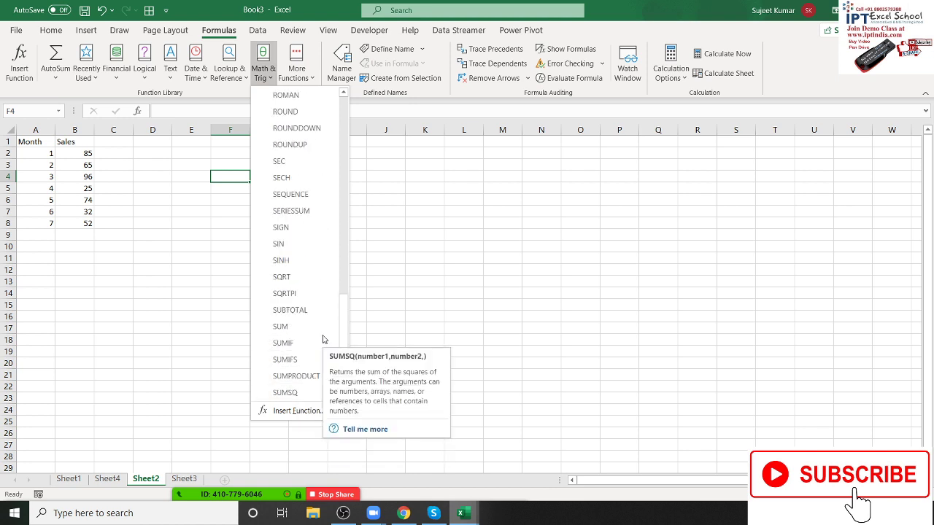
pyautogui.scroll(3, 321, 321)
pyautogui.scroll(3, 314, 262)
pyautogui.click(296, 69)
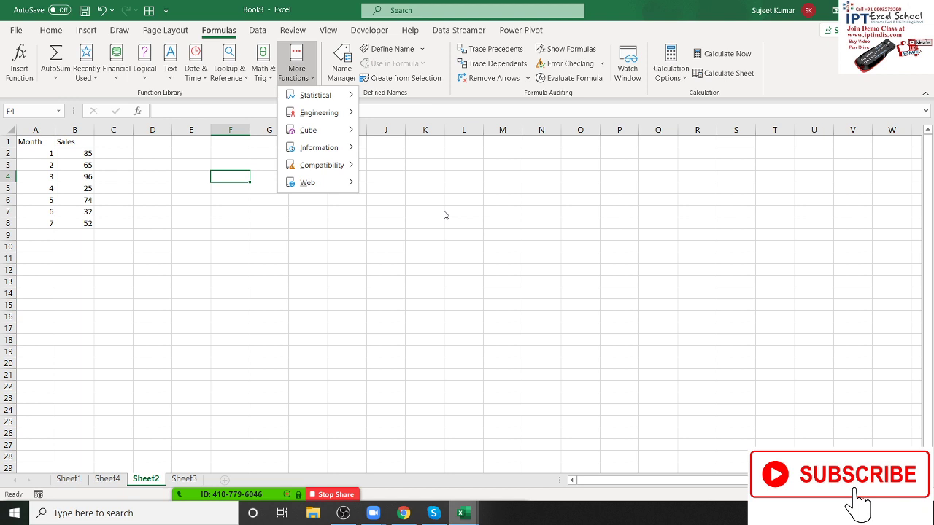
# Select G1 and begin typing the comma-separated text AA,AA,RREE,AA
pyautogui.click(412, 209)
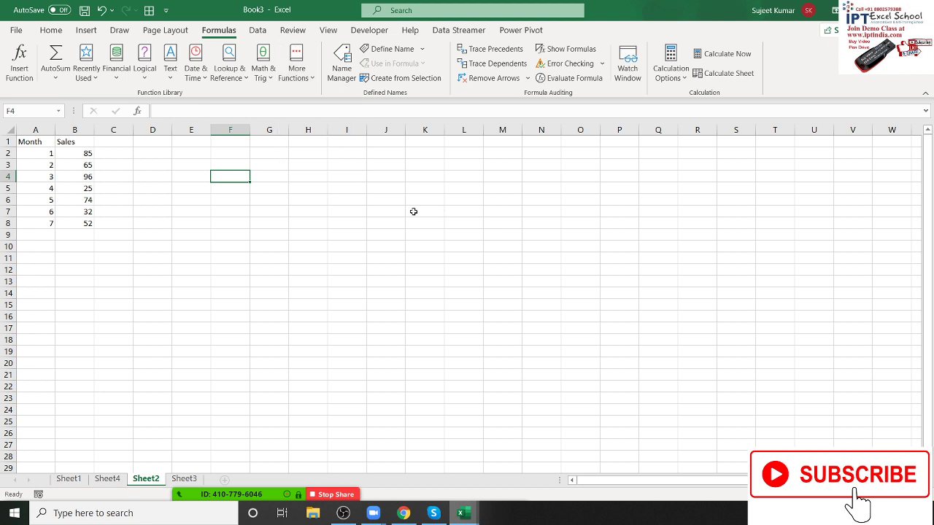
pyautogui.click(285, 141)
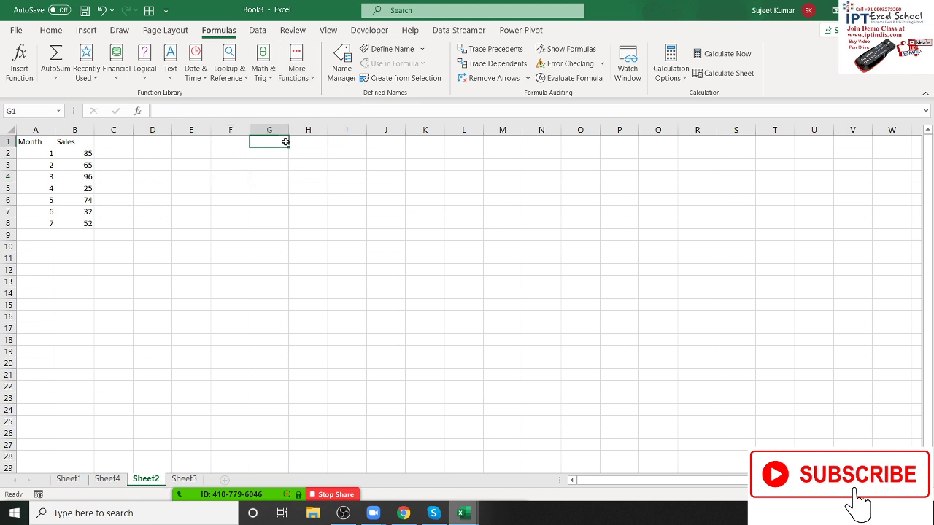
pyautogui.write('AA')
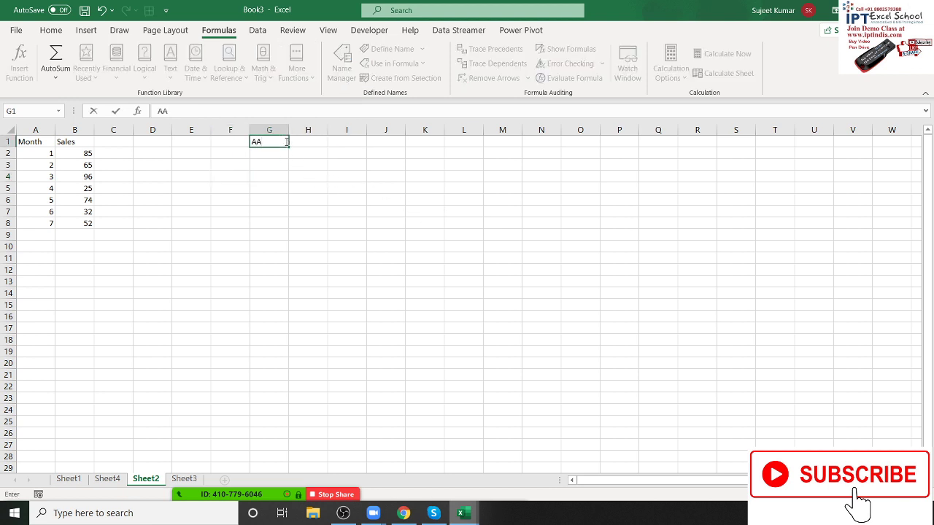
pyautogui.write(',A')
pyautogui.write('A,')
pyautogui.write('RR,')
pyautogui.write('EE,')
pyautogui.write('AA')
# Enter AA,AA,RR,EE,AA in G1 and AA,AA,AA,AA in G2, then autofit column G
pyautogui.press('Return')
pyautogui.write('A')
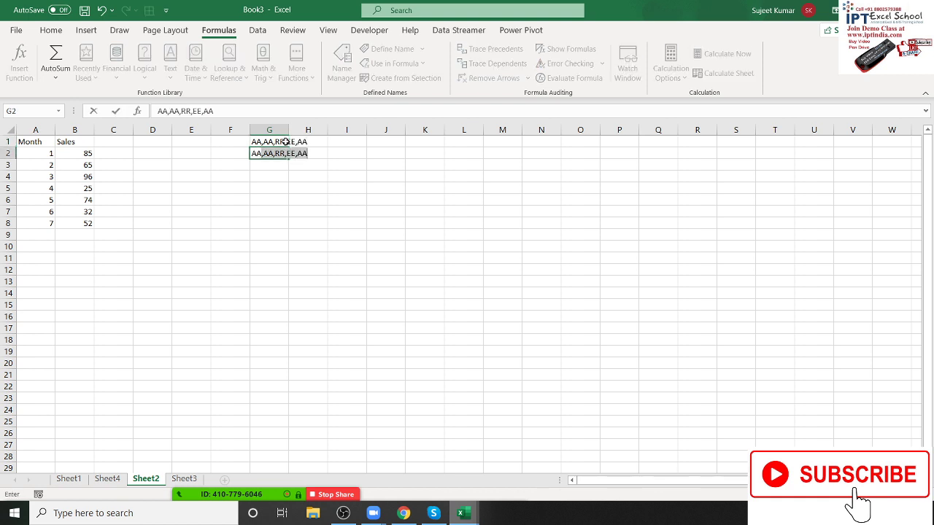
pyautogui.write(',AA')
pyautogui.write(',AA,AA')
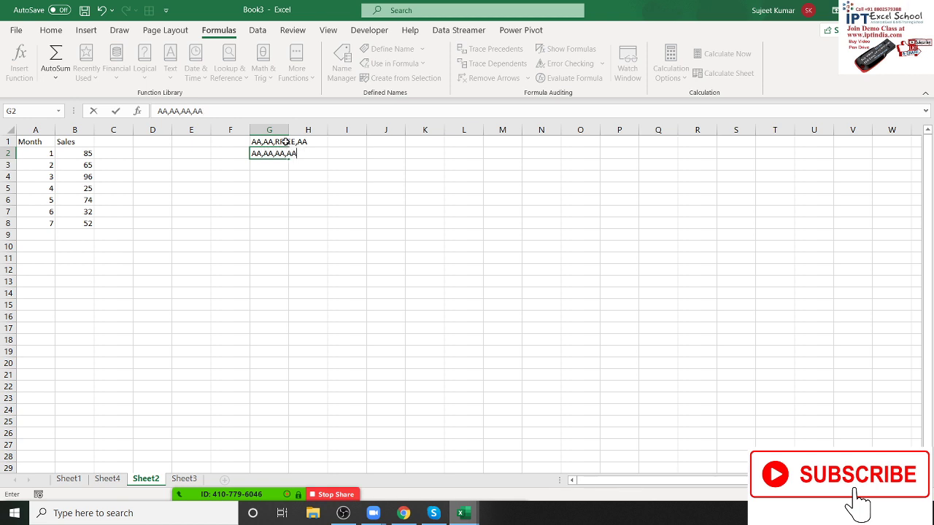
pyautogui.press('Return')
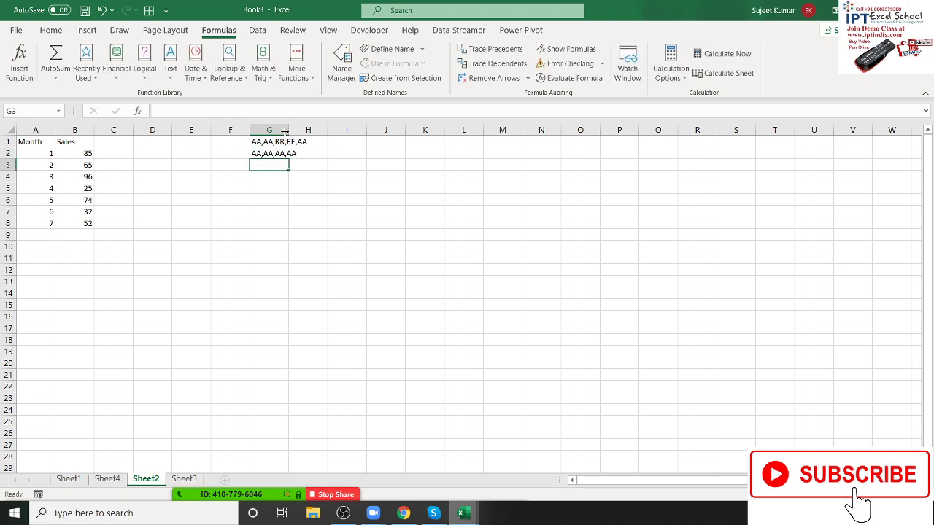
pyautogui.doubleClick(288, 129)
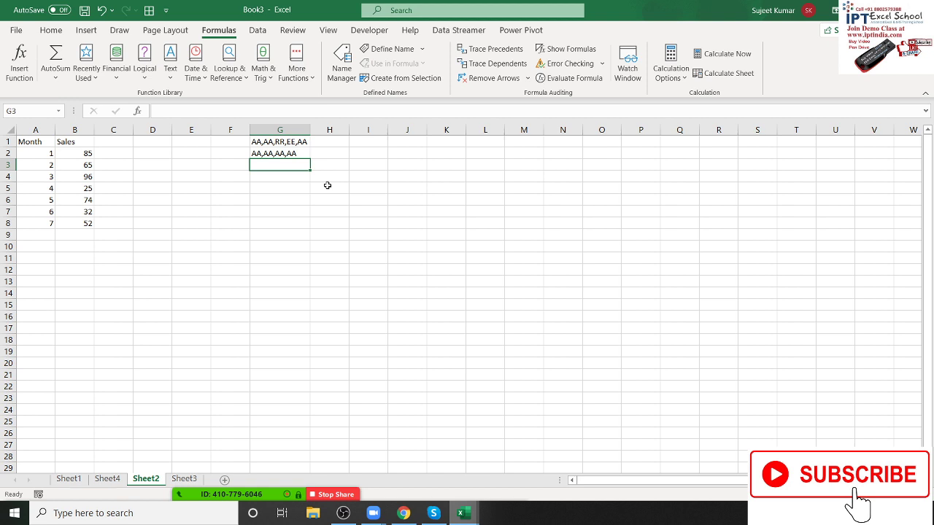
pyautogui.press('Up')
pyautogui.press('Up')
pyautogui.press('Down')
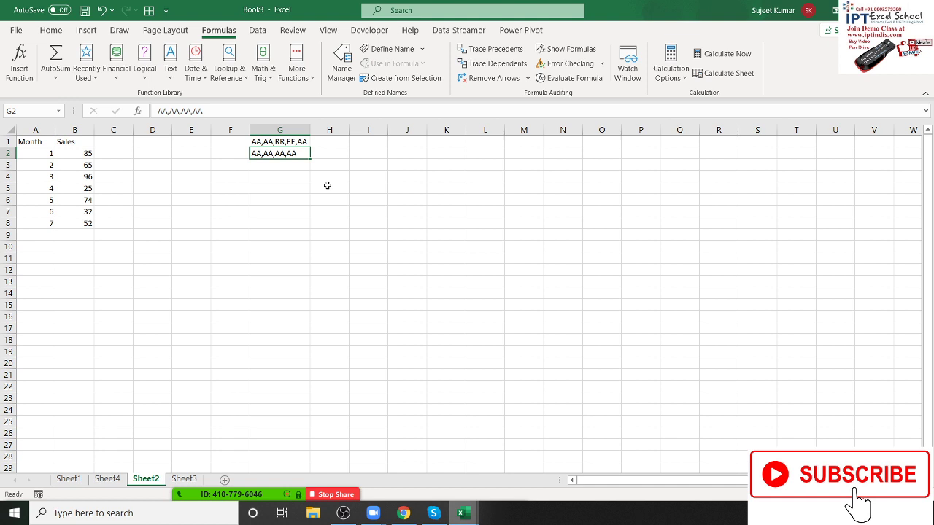
pyautogui.press('Up')
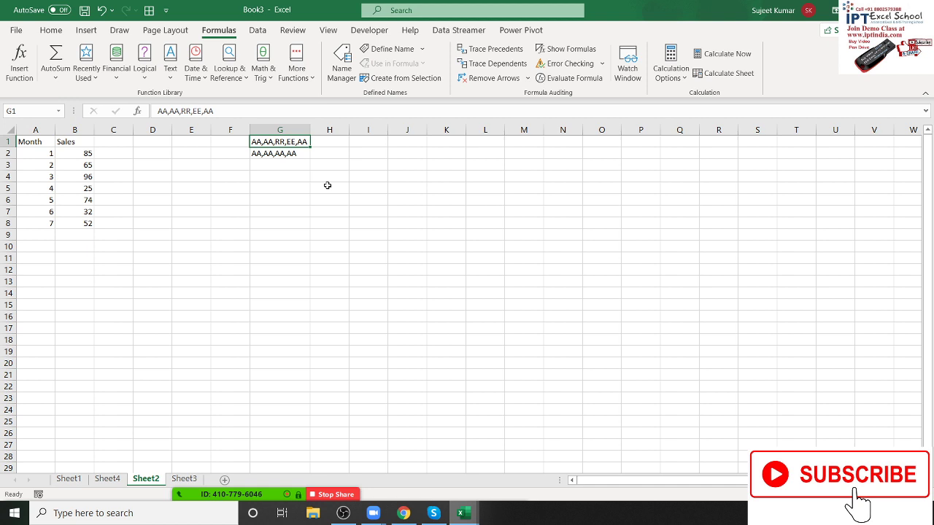
pyautogui.press('Down')
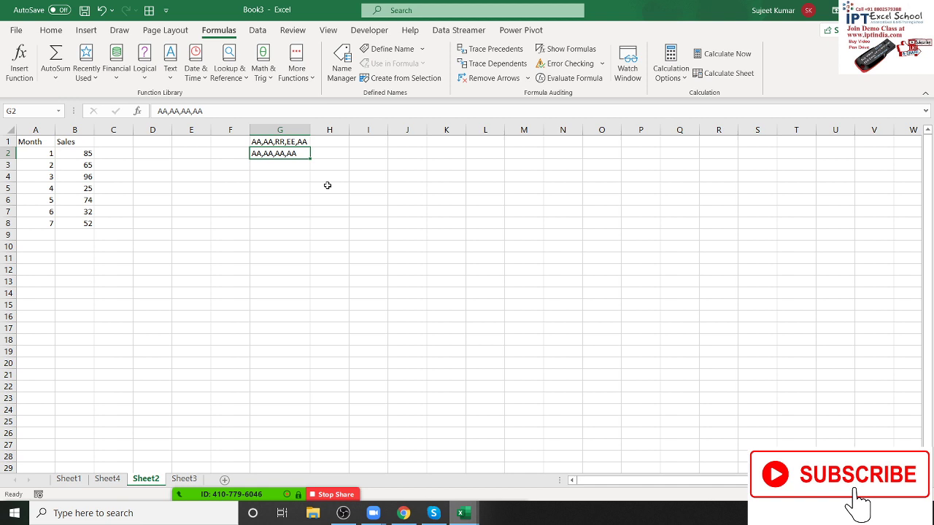
pyautogui.press('Up')
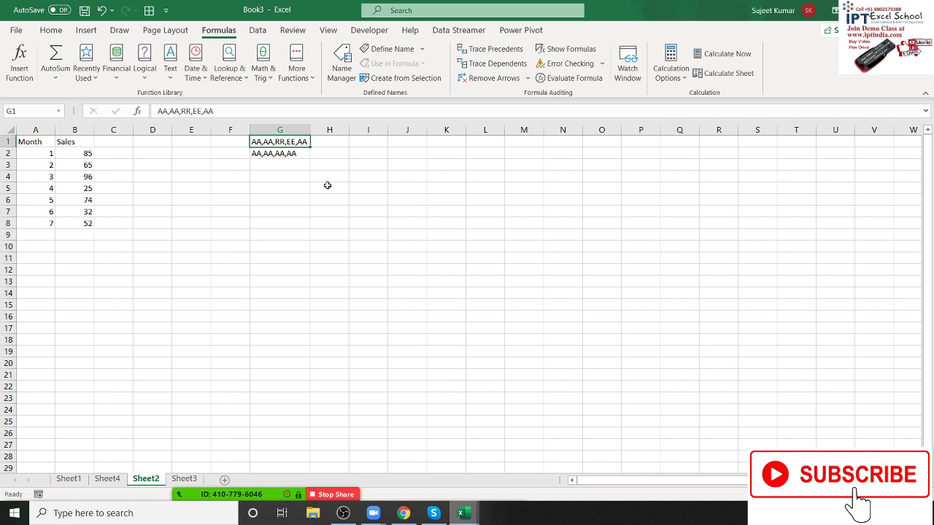
pyautogui.press('Down')
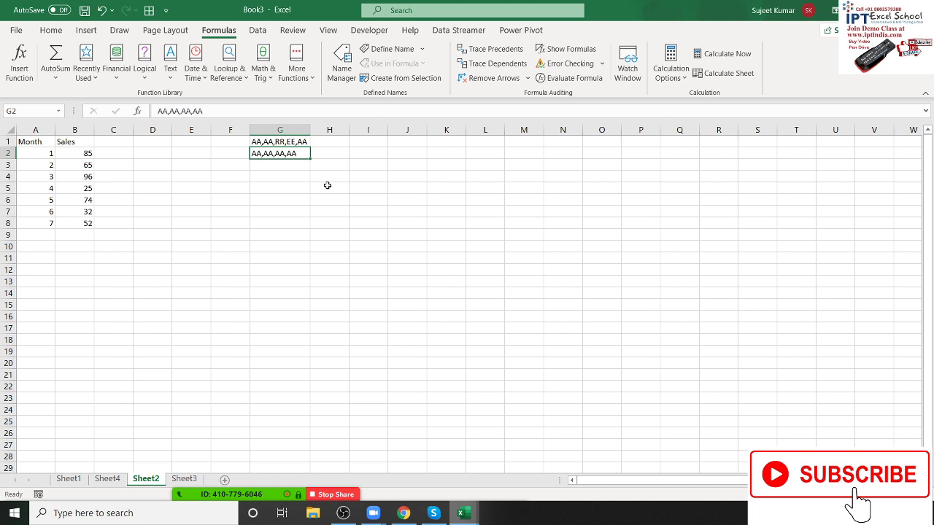
pyautogui.press('Up')
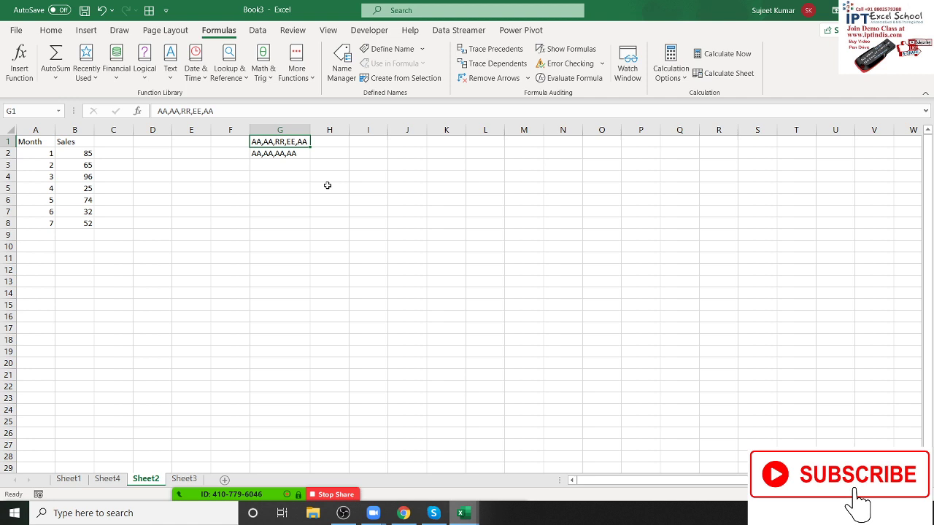
pyautogui.press('Left')
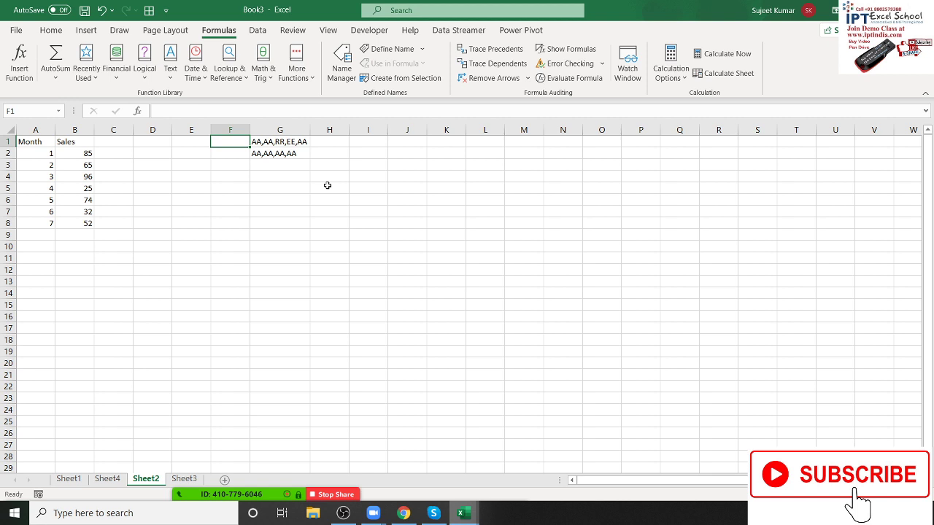
pyautogui.press('Right')
pyautogui.press('Right')
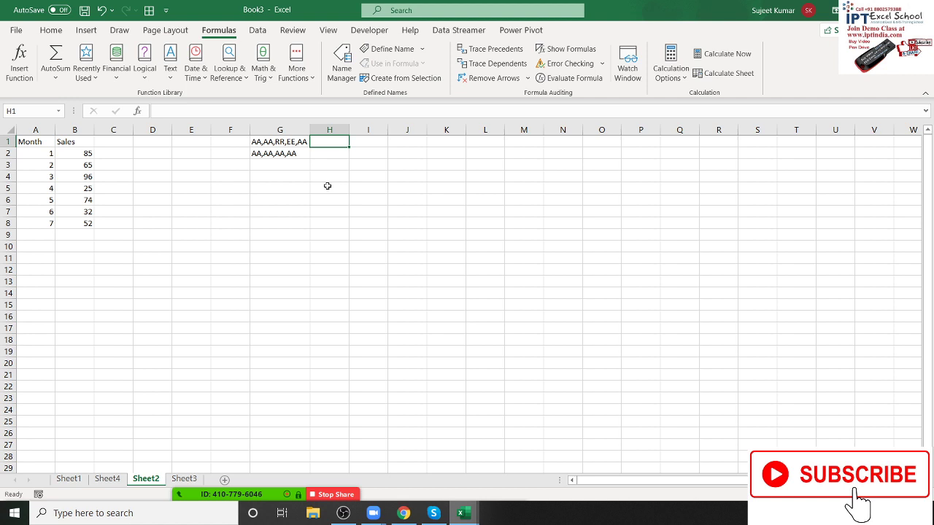
pyautogui.press('Down')
pyautogui.press('Left')
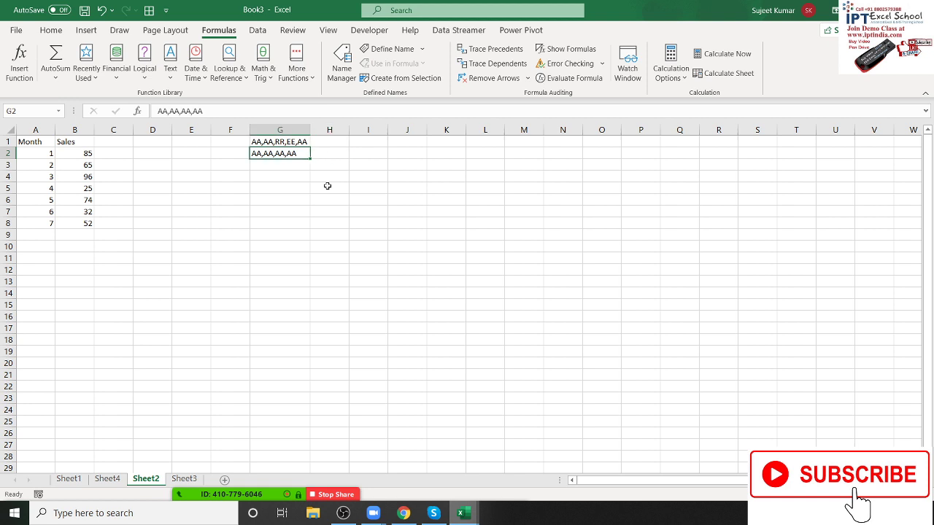
pyautogui.press('Up')
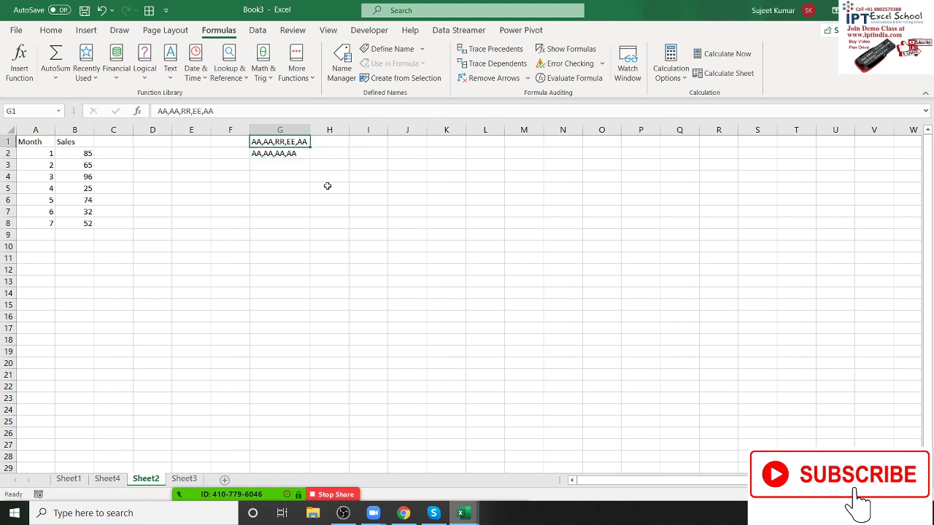
pyautogui.press('Right')
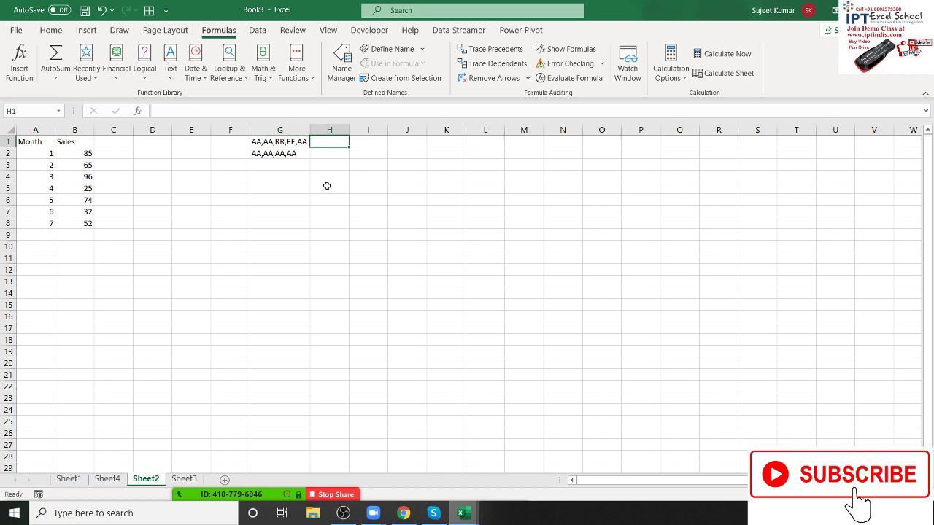
pyautogui.write('=')
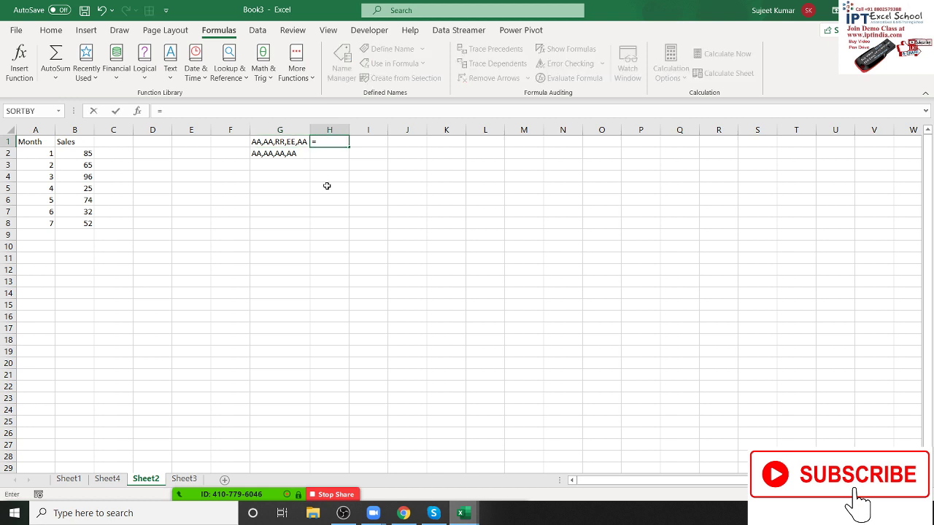
pyautogui.write('LEN(')
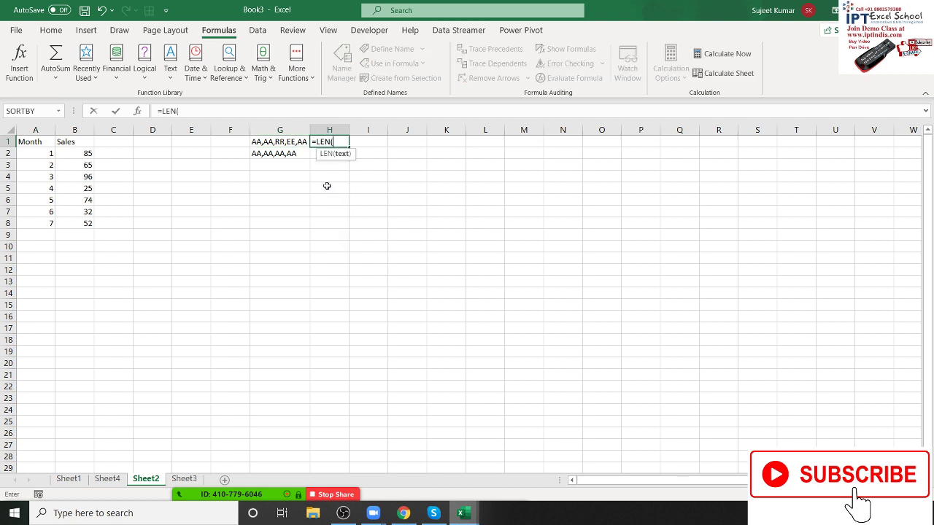
# Enter =LEN(G1)-LEN(SUBSTITUTE(G1,",","")) in H1 to count G1's commas
pyautogui.press('Left')
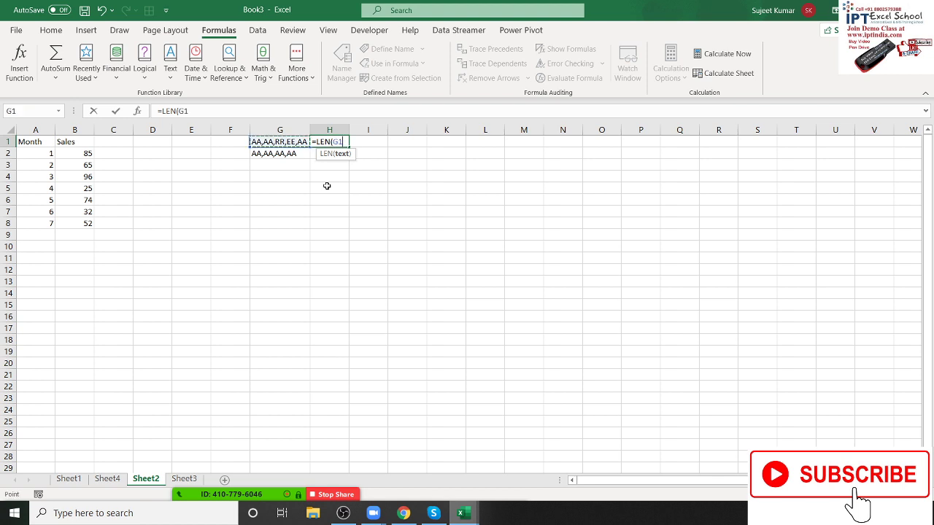
pyautogui.write(')-S')
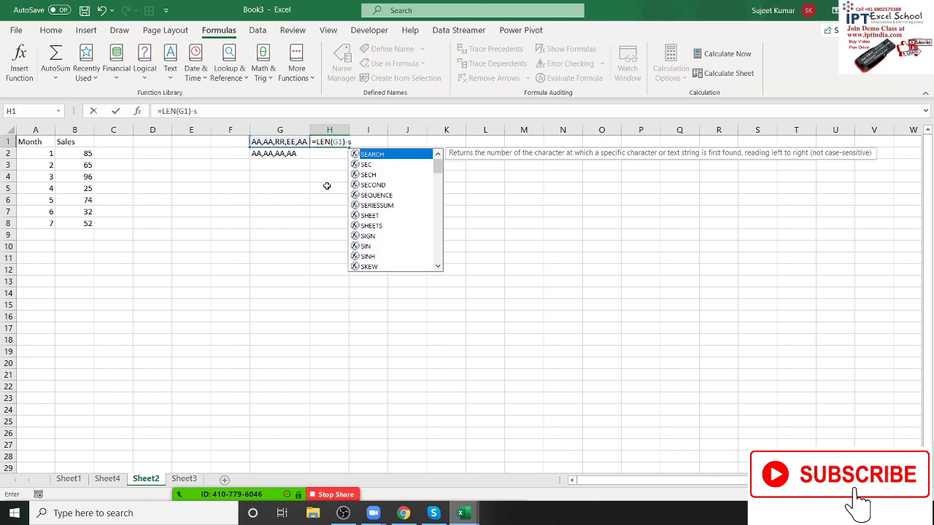
pyautogui.press('BackSpace')
pyautogui.press('BackSpace')
pyautogui.write('l')
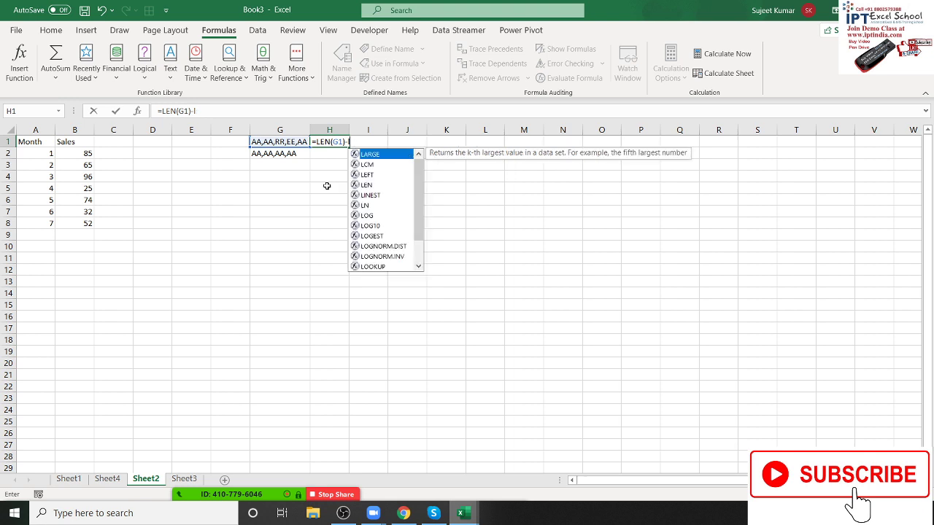
pyautogui.write('en')
pyautogui.press('Tab')
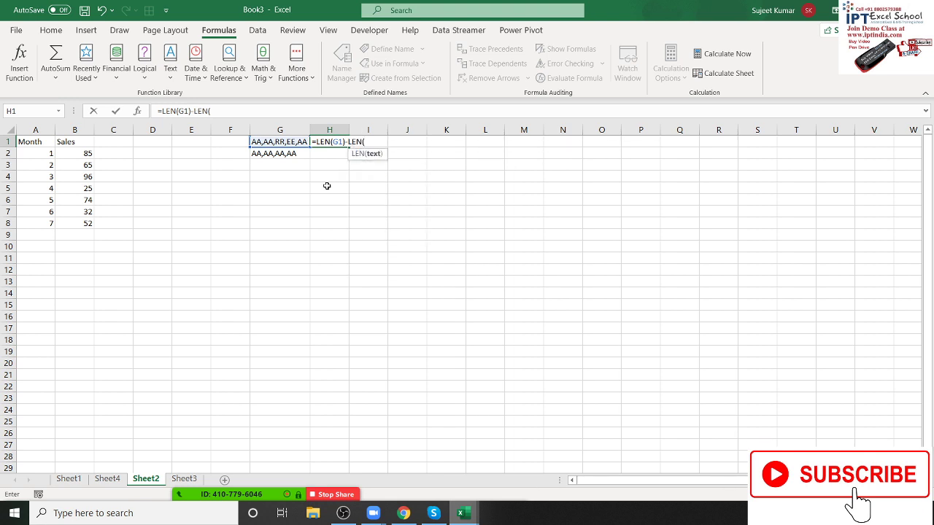
pyautogui.write('sub')
pyautogui.press('Tab')
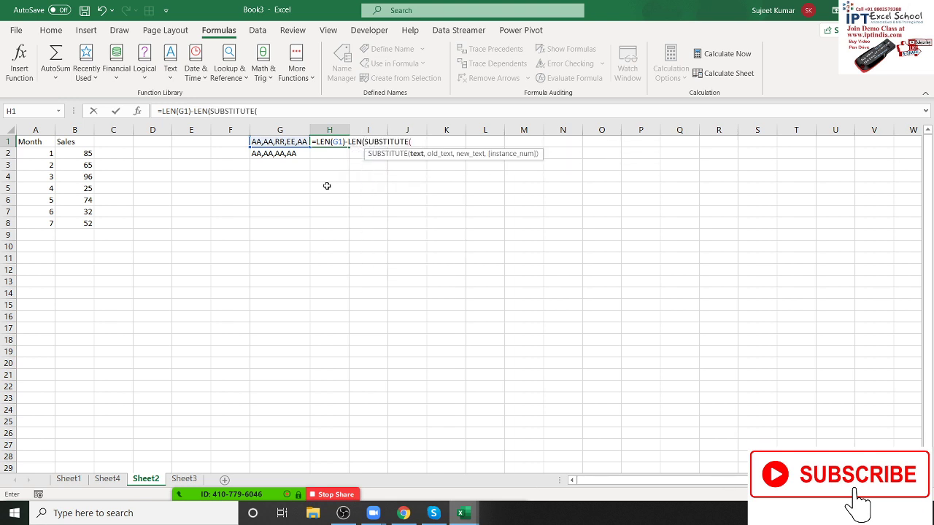
pyautogui.press('Left')
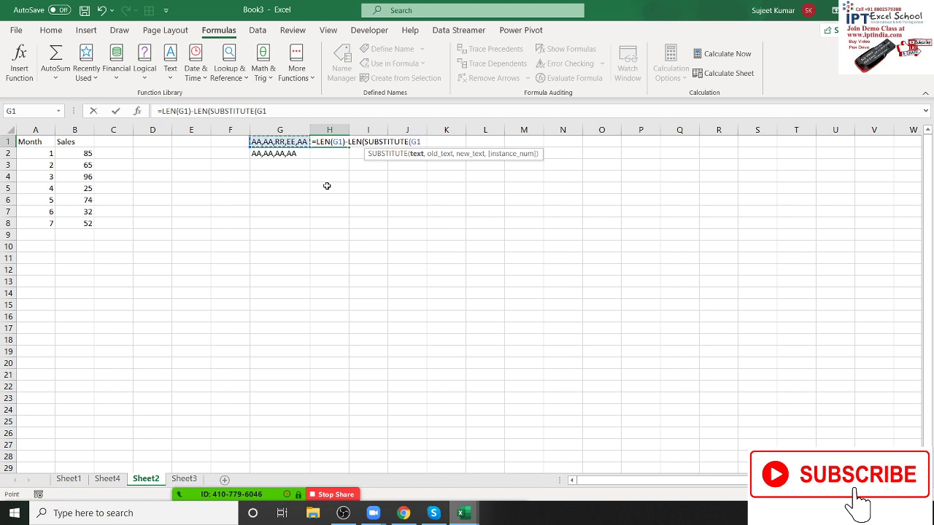
pyautogui.write(',",",')
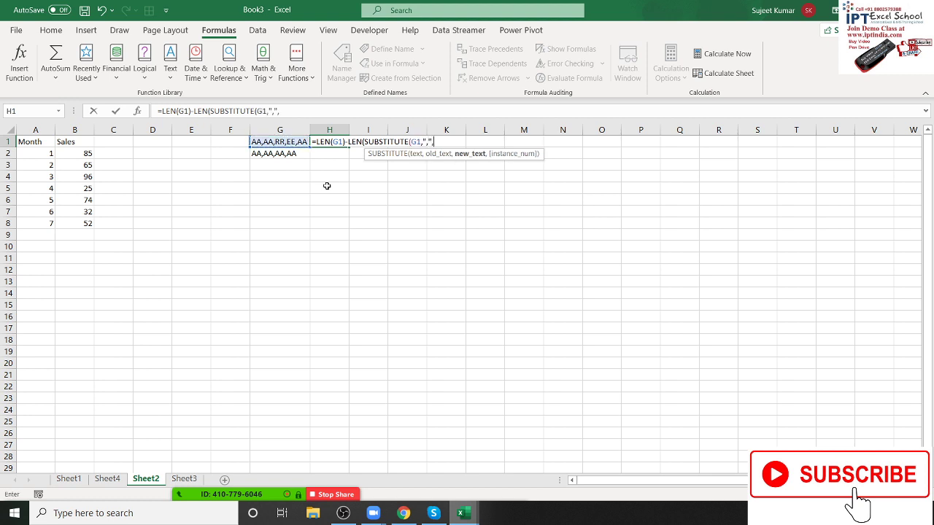
pyautogui.write('"")')
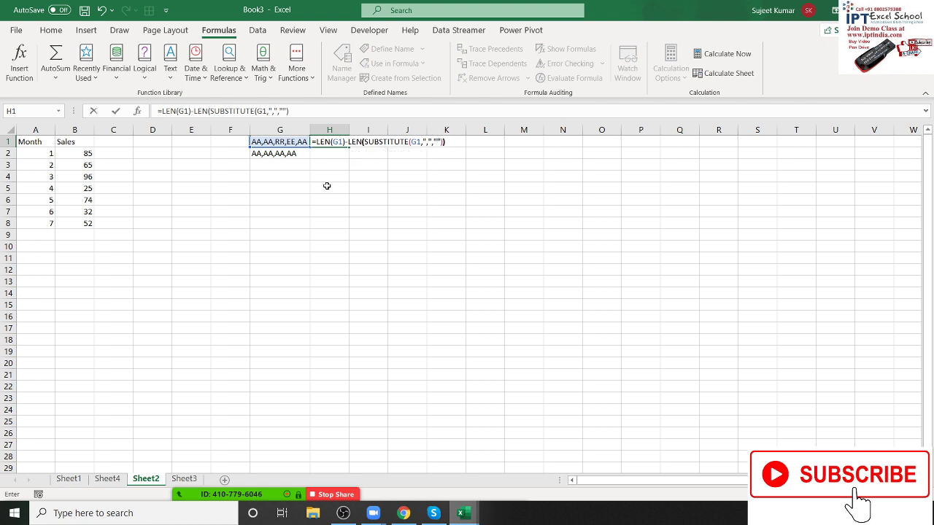
pyautogui.write(')')
pyautogui.press('Return')
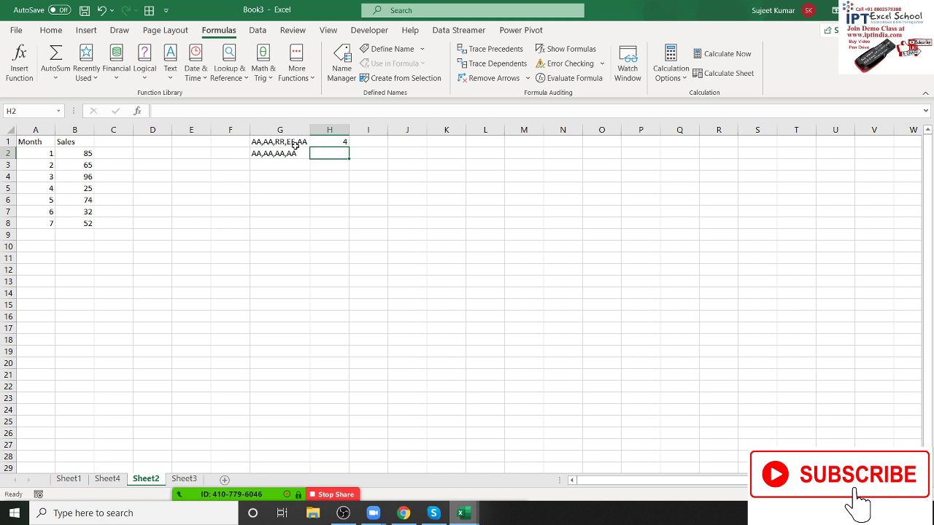
# Add +1 to the H1 formula so it returns 5 items
pyautogui.click(328, 143)
pyautogui.click(338, 113)
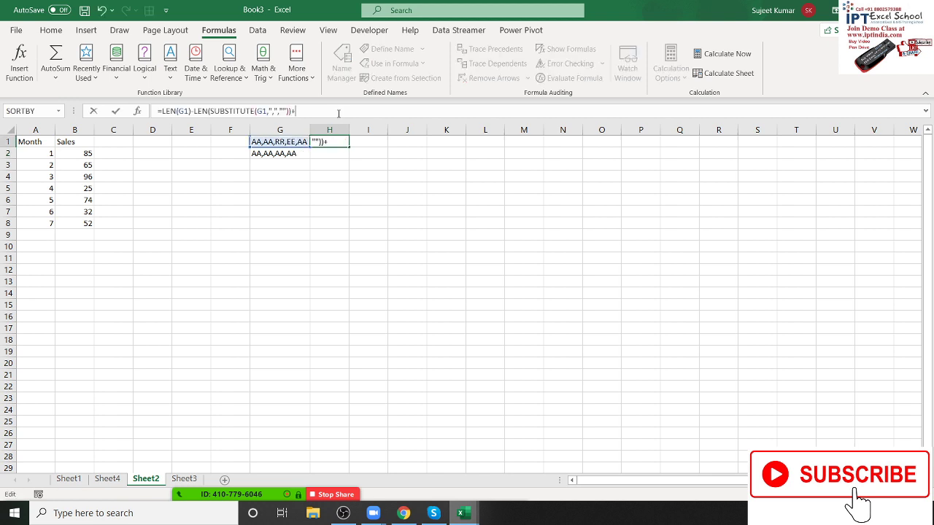
pyautogui.press('Return')
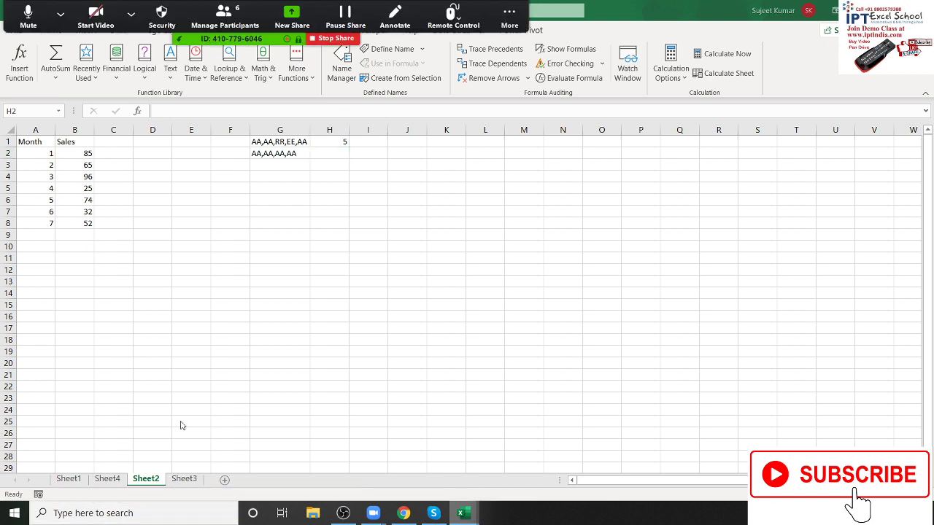
pyautogui.click(224, 18)
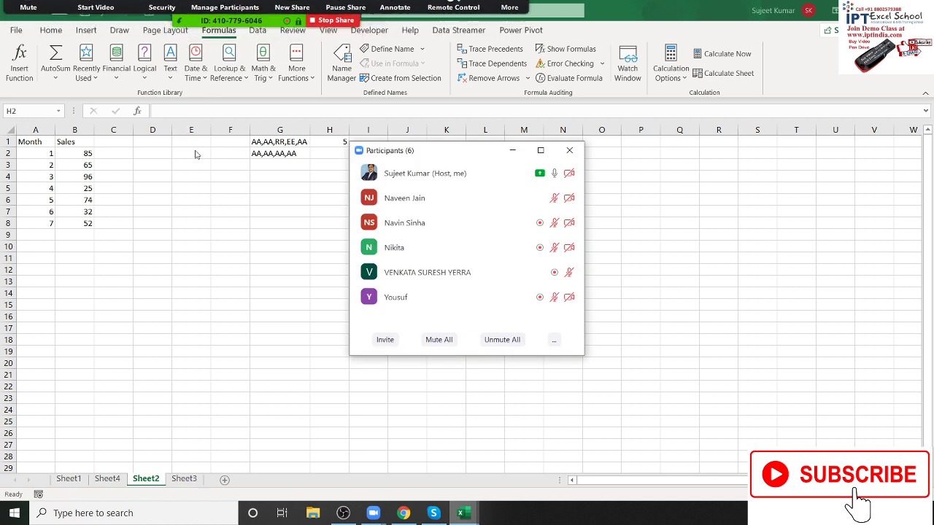
pyautogui.click(569, 150)
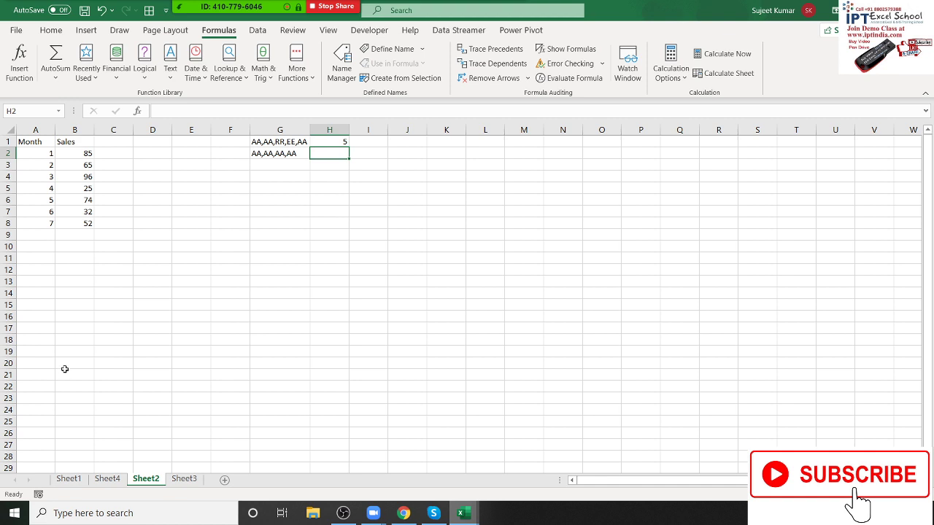
# Enter =FIND(",",G2,1) in H2 to locate the first comma in G2
pyautogui.write('=FIN')
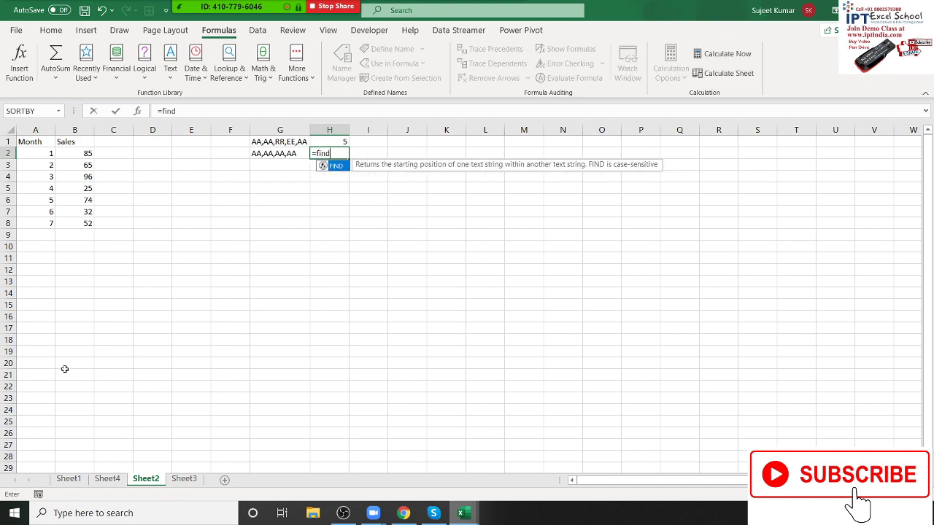
pyautogui.write('D(",",')
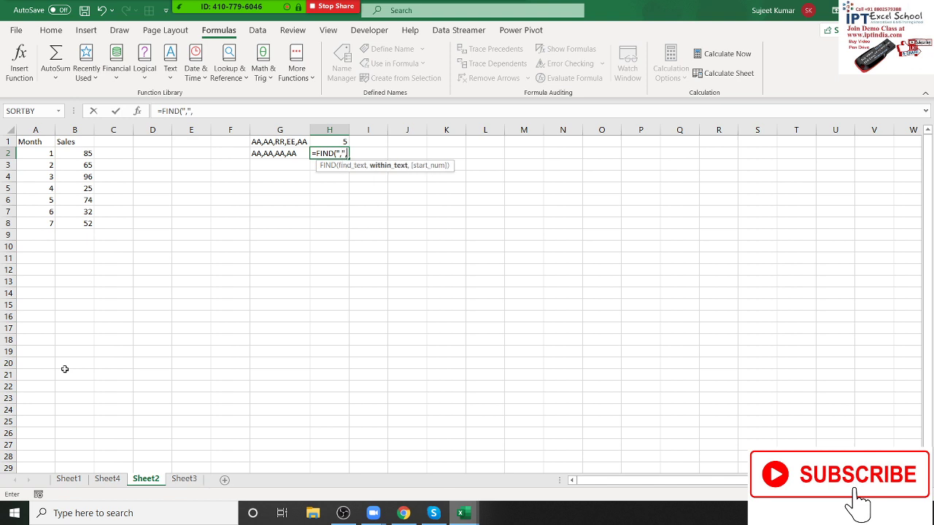
pyautogui.press('Left')
pyautogui.write(',')
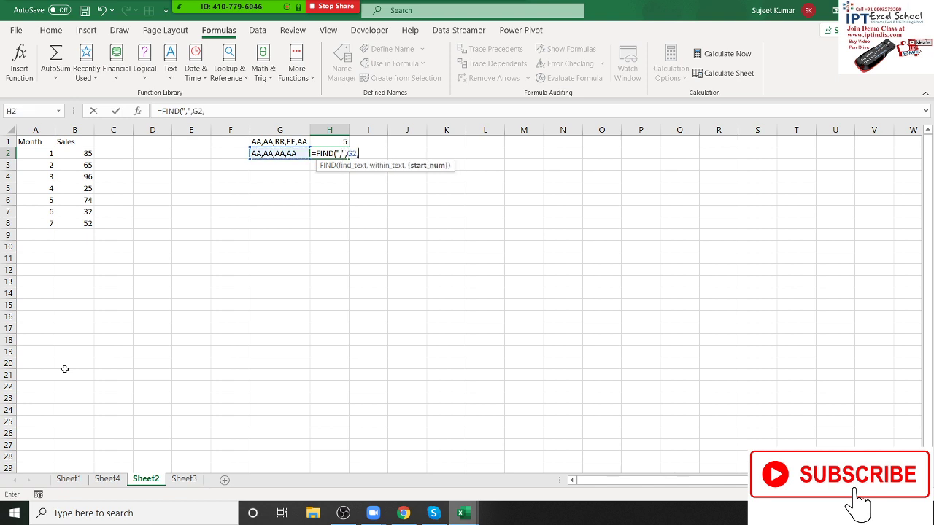
pyautogui.write('1')
pyautogui.press('Return')
pyautogui.press('Up')
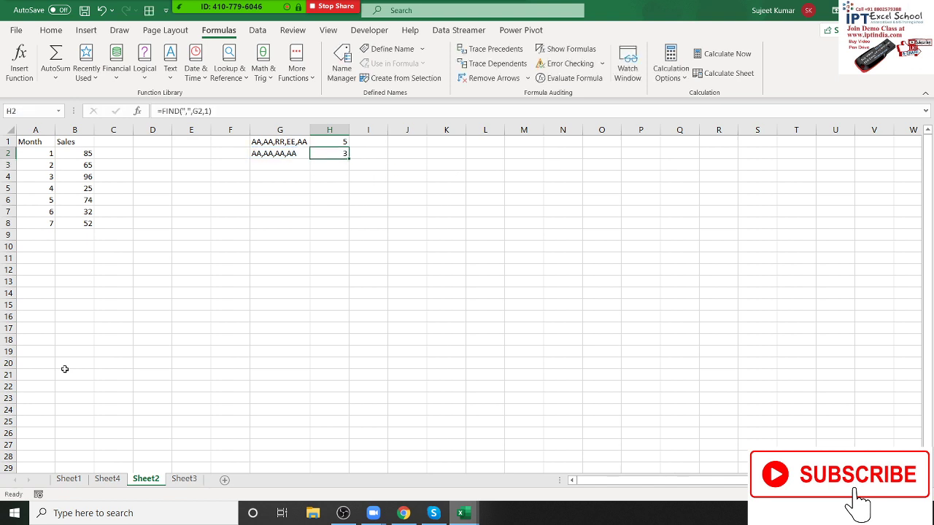
# Wrap the FIND in a LEN(G2, ...-1) formula, which returns an error
pyautogui.click(160, 111)
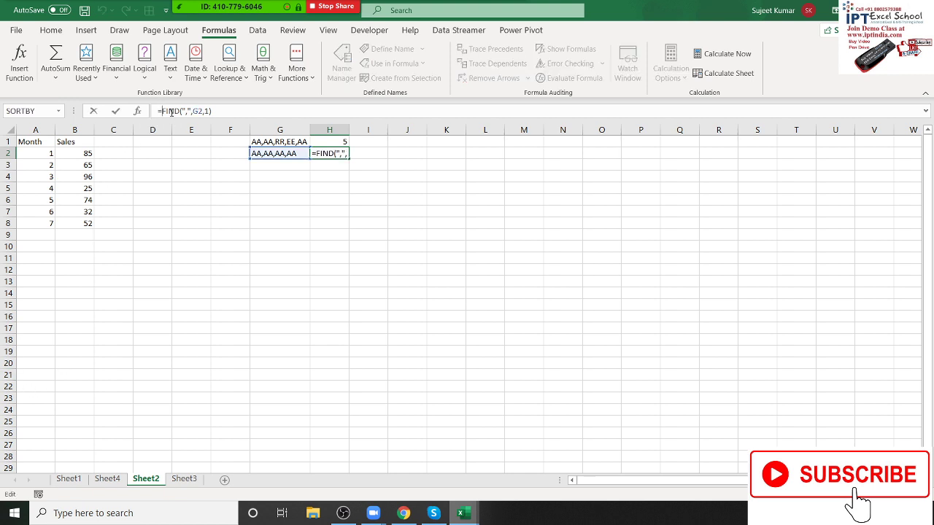
pyautogui.write('LEN(')
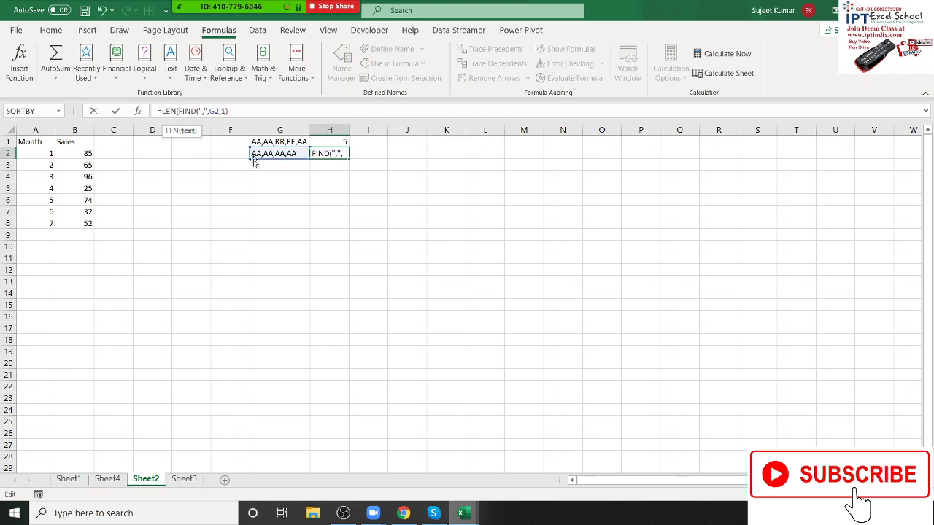
pyautogui.click(261, 151)
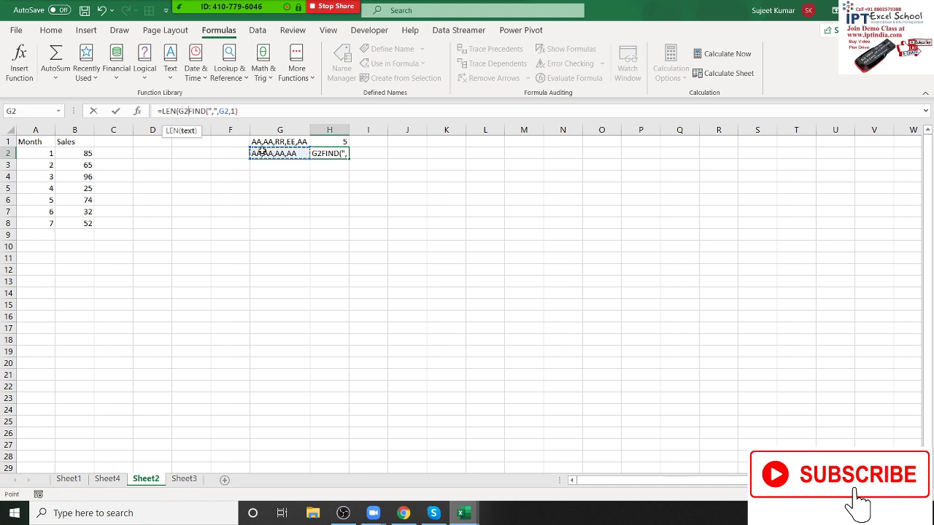
pyautogui.press('BackSpace')
pyautogui.press('BackSpace')
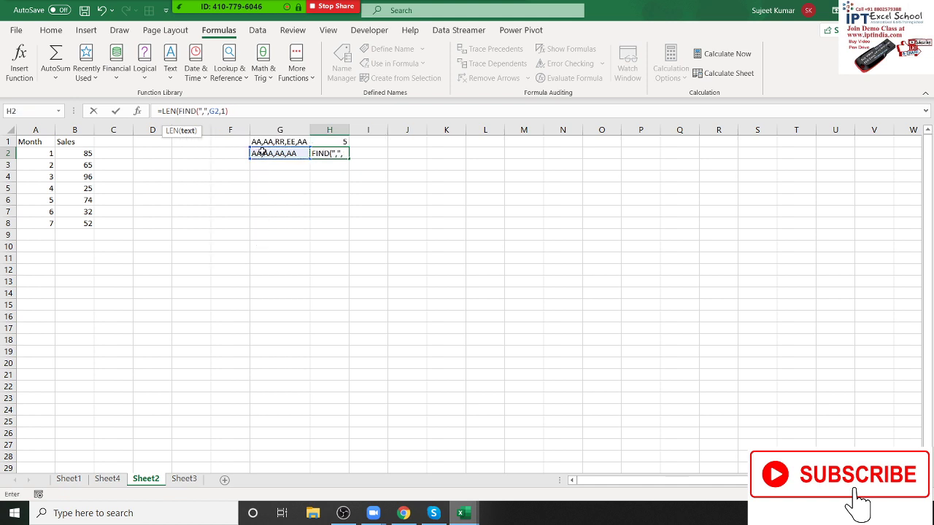
pyautogui.click(271, 153)
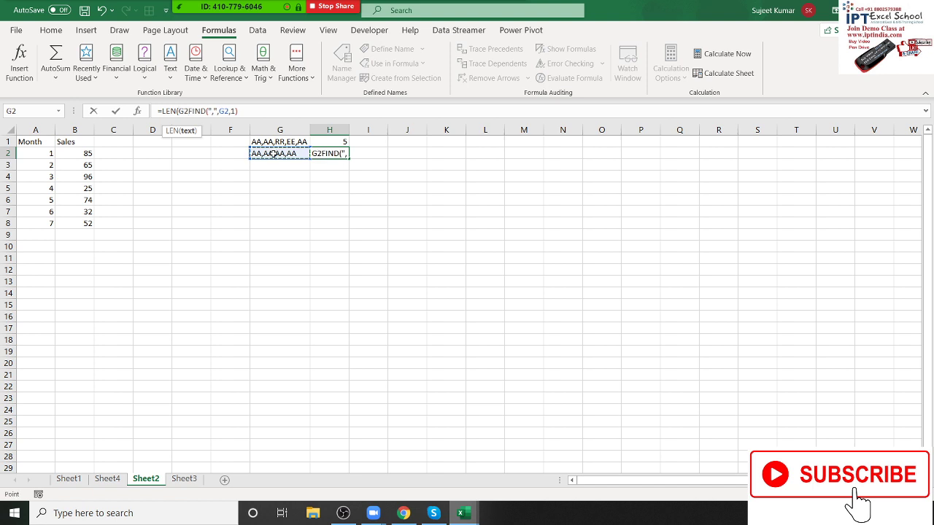
pyautogui.write(',')
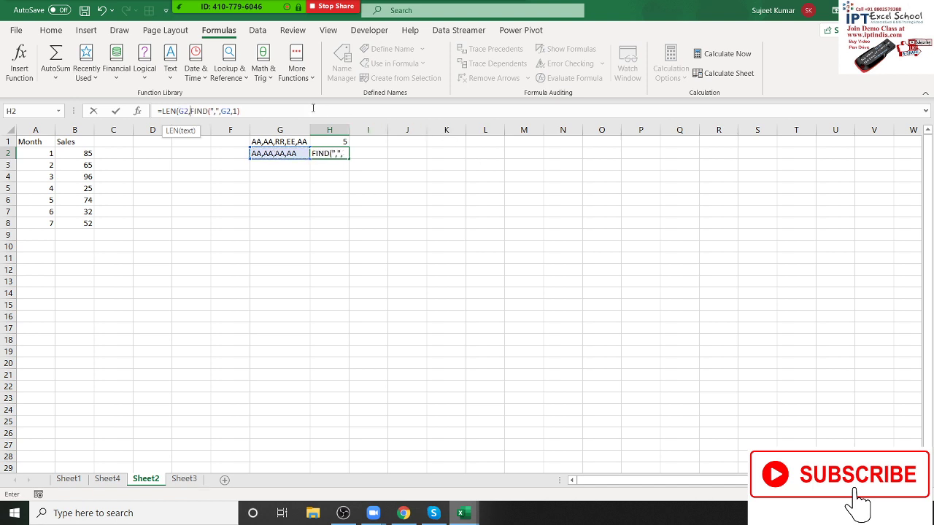
pyautogui.click(306, 114)
pyautogui.write('-1')
pyautogui.write(')')
pyautogui.press('Return')
pyautogui.press('Return')
# Change LEN to LEFT so H2 holds =LEFT(G2,FIND(",",G2,1)-1) and shows AA
pyautogui.press('Left')
pyautogui.press('Left')
pyautogui.press('Left')
pyautogui.press('Left')
pyautogui.press('Left')
pyautogui.press('Left')
pyautogui.press('Left')
pyautogui.press('Left')
pyautogui.press('Left')
pyautogui.press('Left')
pyautogui.press('Left')
pyautogui.press('Left')
pyautogui.press('Left')
pyautogui.press('Left')
pyautogui.press('BackSpace')
pyautogui.write('ft')
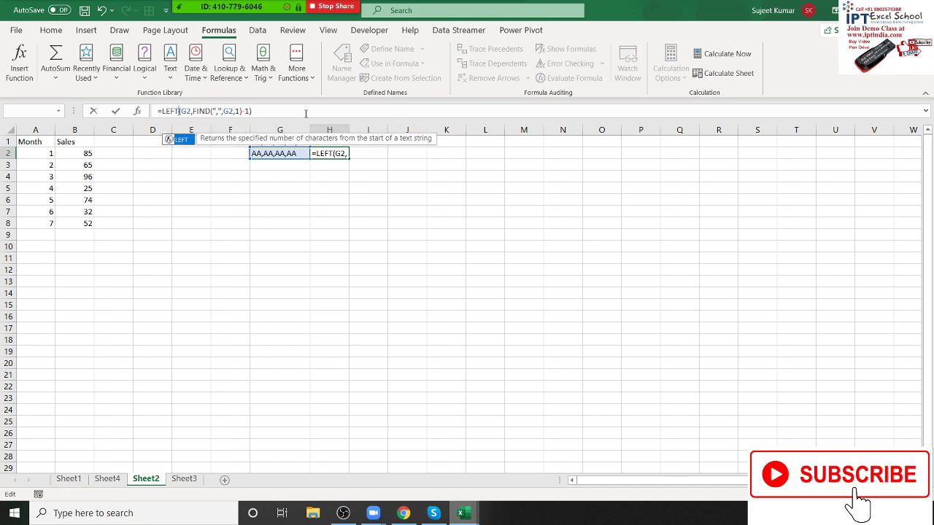
pyautogui.press('Return')
pyautogui.press('Up')
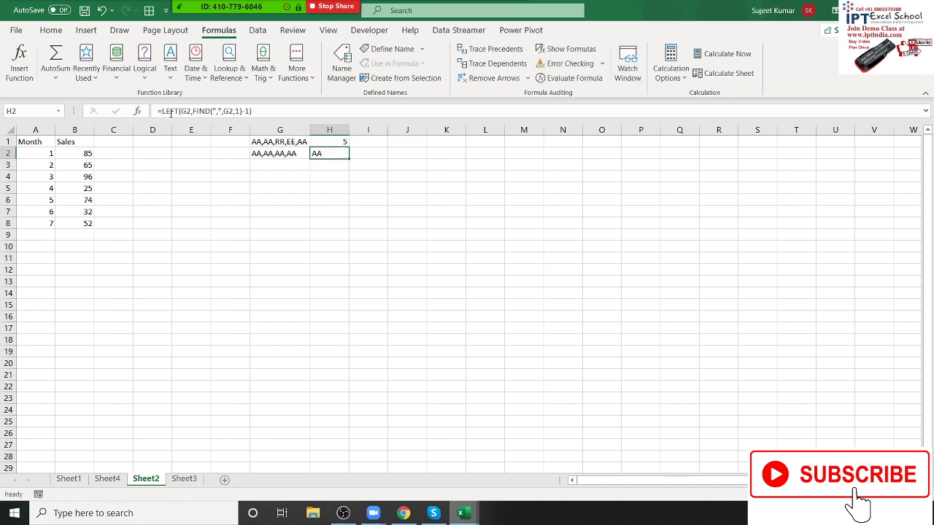
# Try SEARCH in H2's formula, cancel the edit, and select G2 to check its text
pyautogui.click(165, 111)
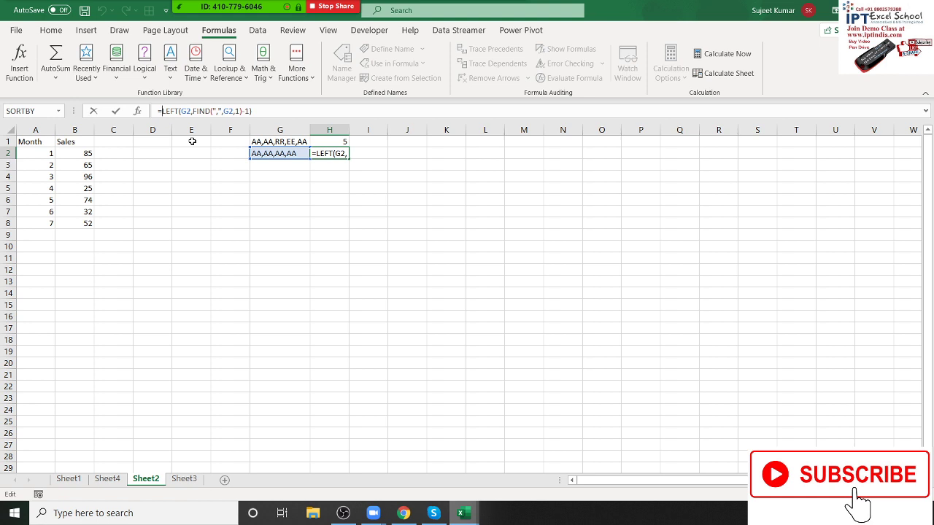
pyautogui.write('sear')
pyautogui.press('Tab')
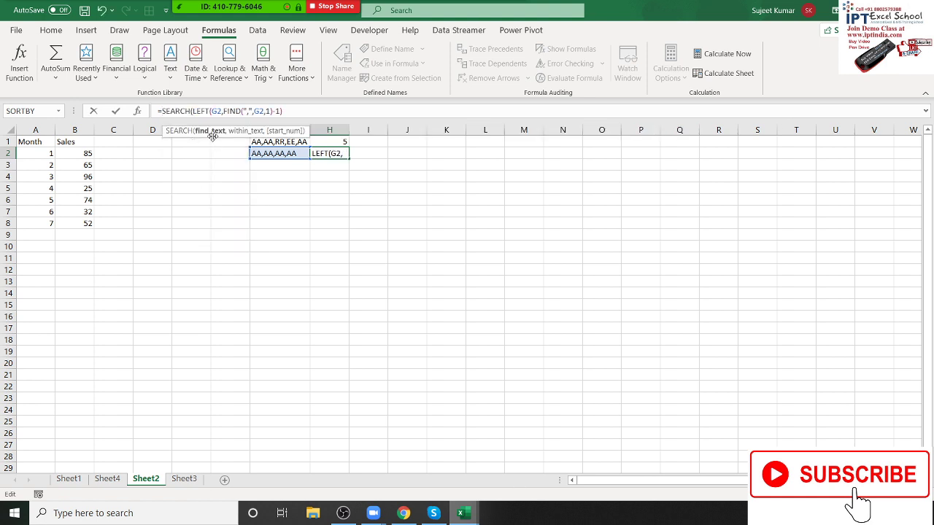
pyautogui.click(317, 115)
pyautogui.write(',')
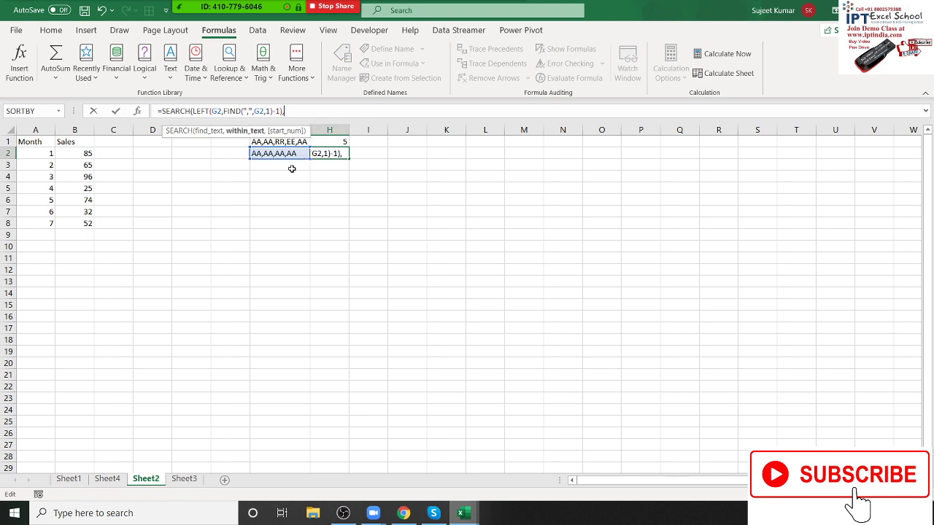
pyautogui.press('Escape')
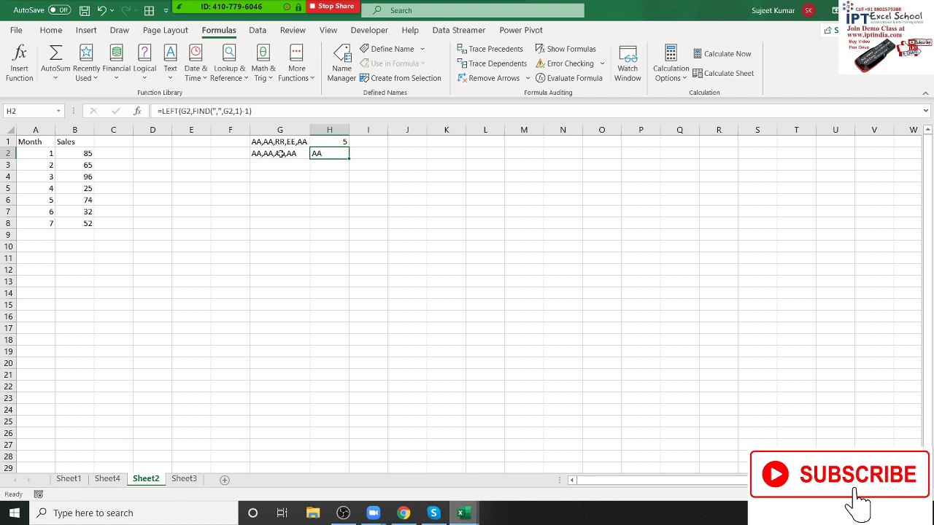
pyautogui.click(256, 152)
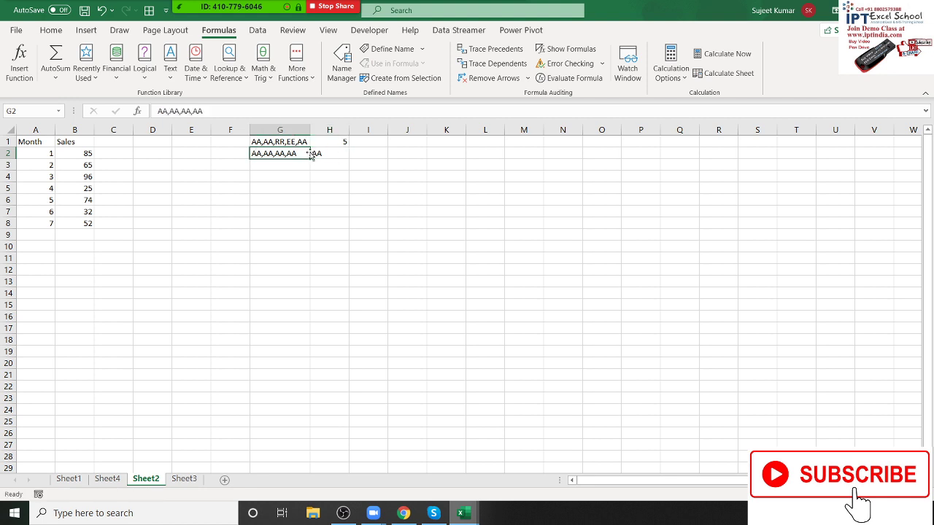
# Wrap H2's LEFT formula in SUBSTITUTE(G2, ..., "") to remove every copy of the first item
pyautogui.click(313, 154)
pyautogui.click(162, 112)
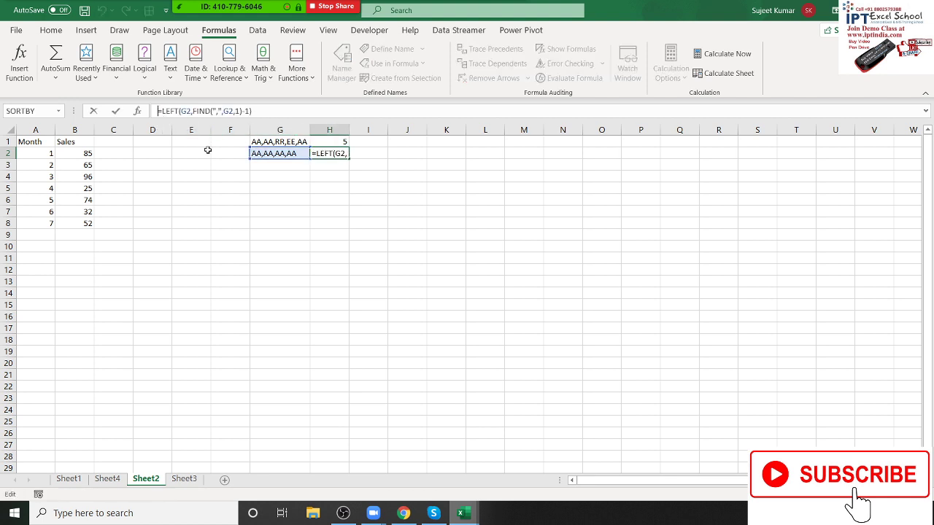
pyautogui.write('sub')
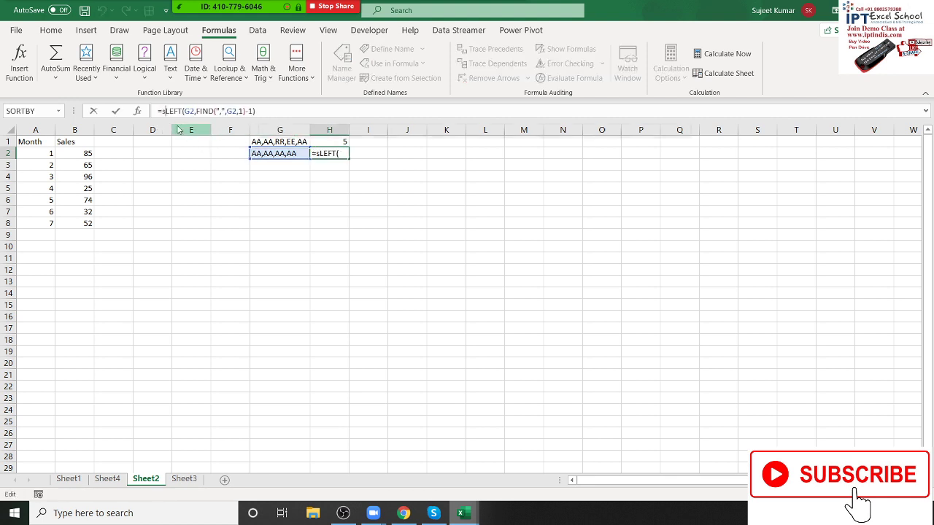
pyautogui.doubleClick(178, 130)
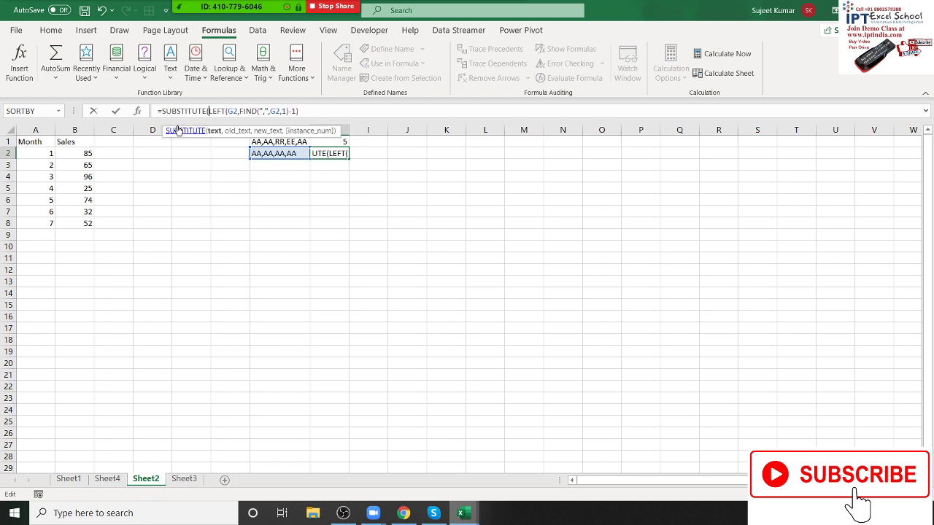
pyautogui.click(257, 154)
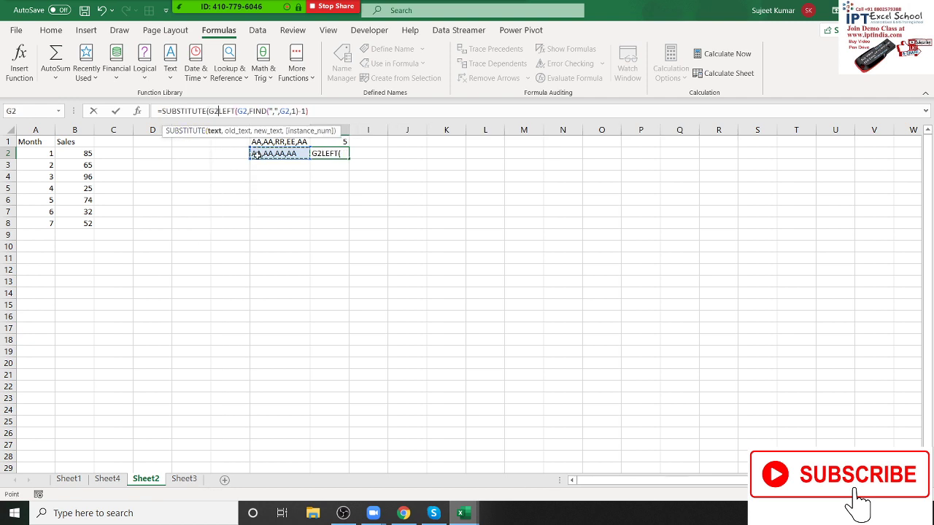
pyautogui.write(',')
pyautogui.click(322, 113)
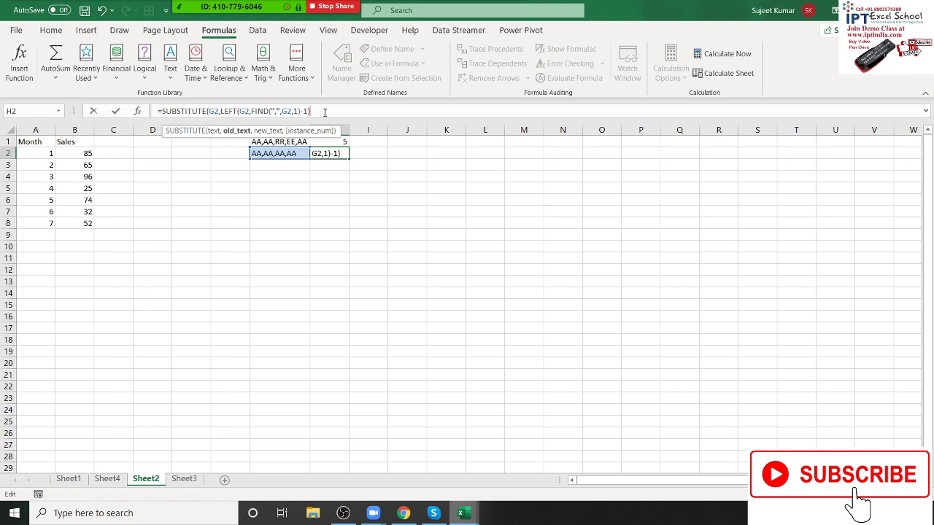
pyautogui.write(',""')
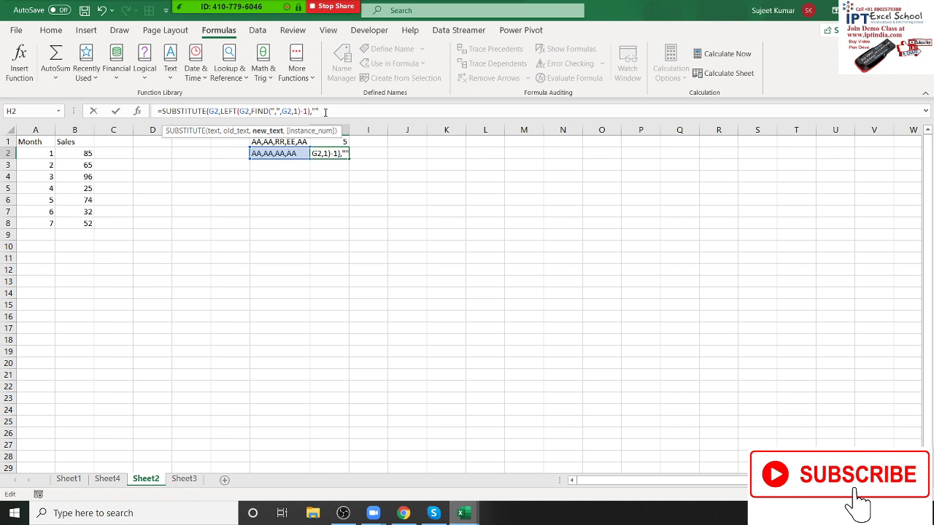
pyautogui.write(')')
pyautogui.press('Return')
pyautogui.press('Up')
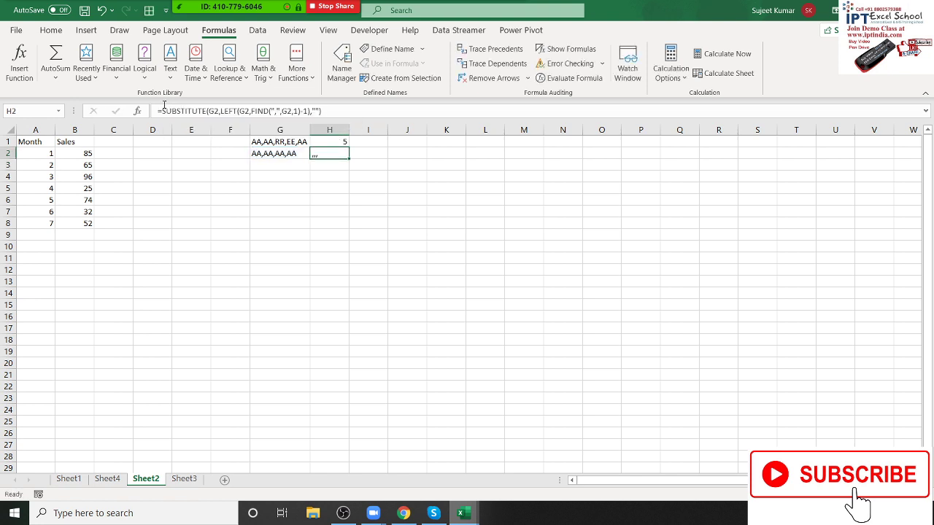
# Wrap it in a second SUBSTITUTE(..., ",", "") to strip the commas, leaving H2 empty
pyautogui.click(162, 111)
pyautogui.write('su')
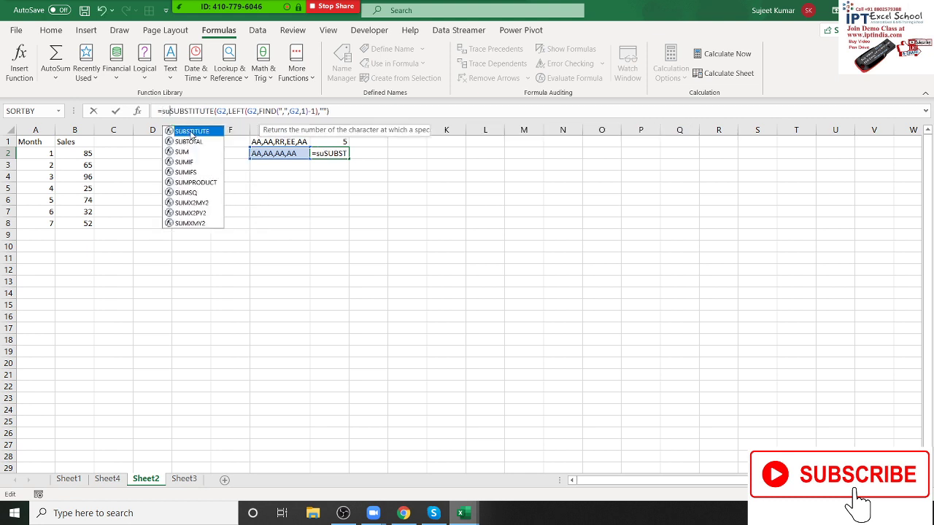
pyautogui.write('b')
pyautogui.doubleClick(191, 134)
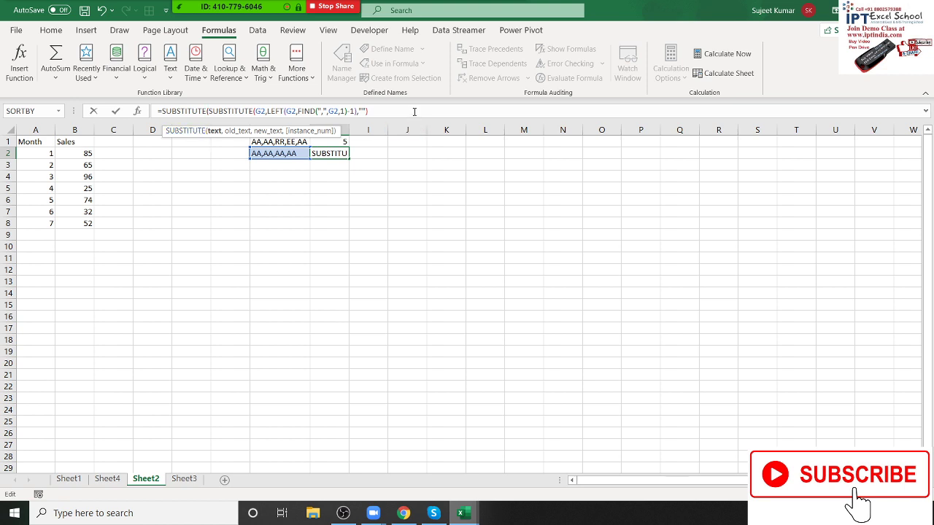
pyautogui.write(',""')
pyautogui.press('BackSpace')
pyautogui.write('"')
pyautogui.write(',""')
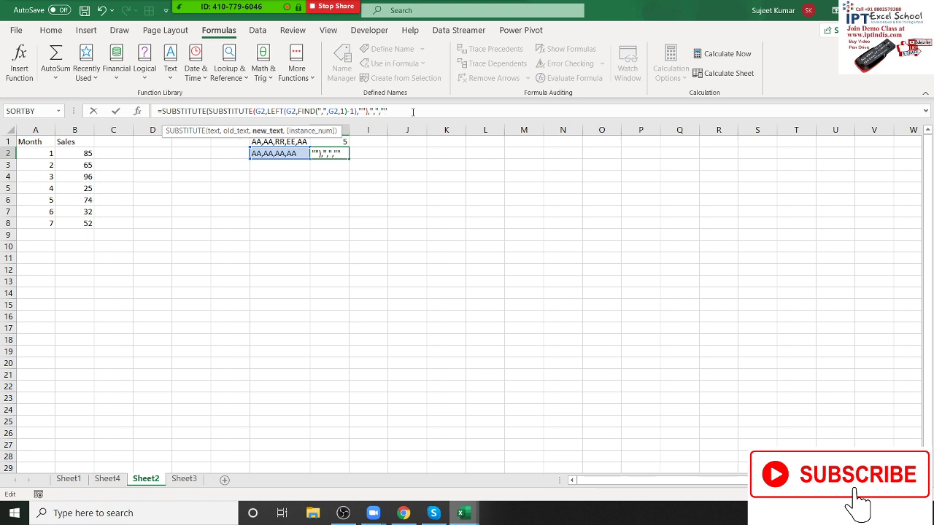
pyautogui.press('Return')
pyautogui.press('Up')
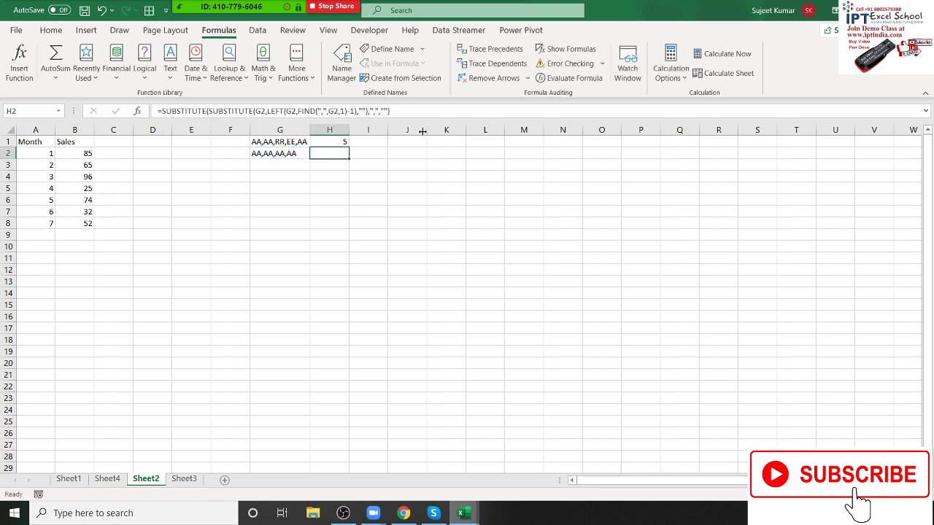
# Wrap H2's formula in LEN(...)=0 to test whether the result is empty
pyautogui.click(162, 111)
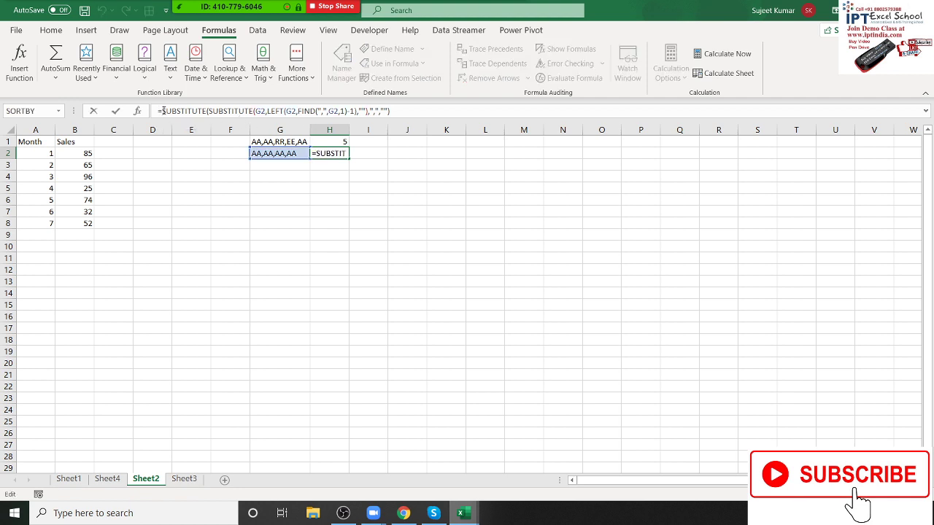
pyautogui.write('LEN(')
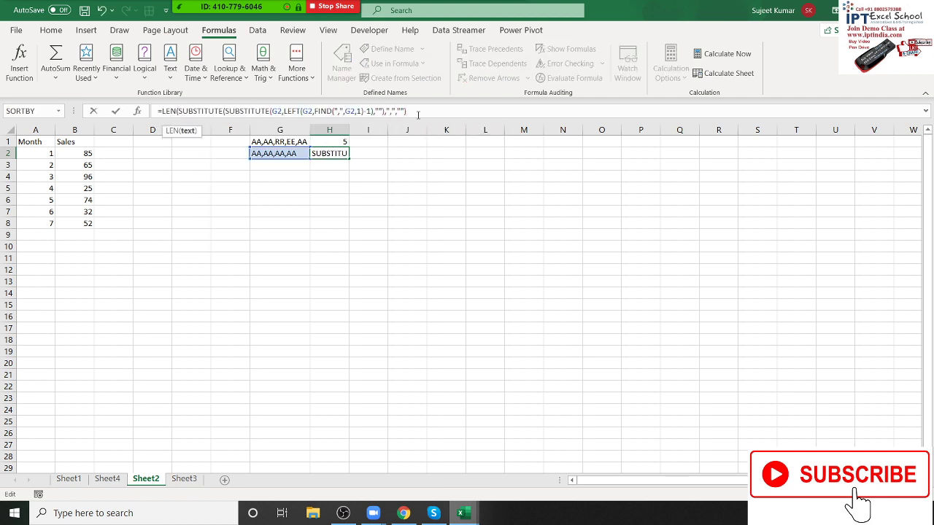
pyautogui.click(428, 116)
pyautogui.write('))')
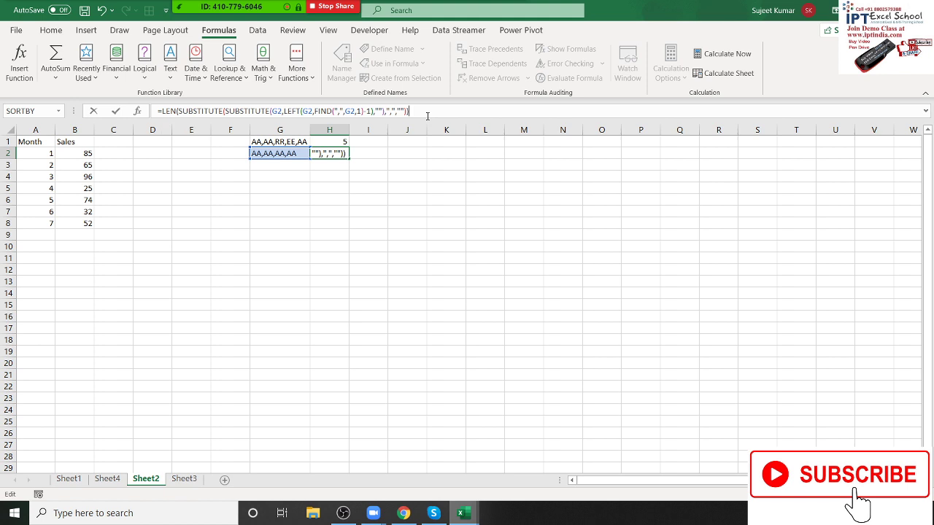
pyautogui.write('=0')
pyautogui.press('Return')
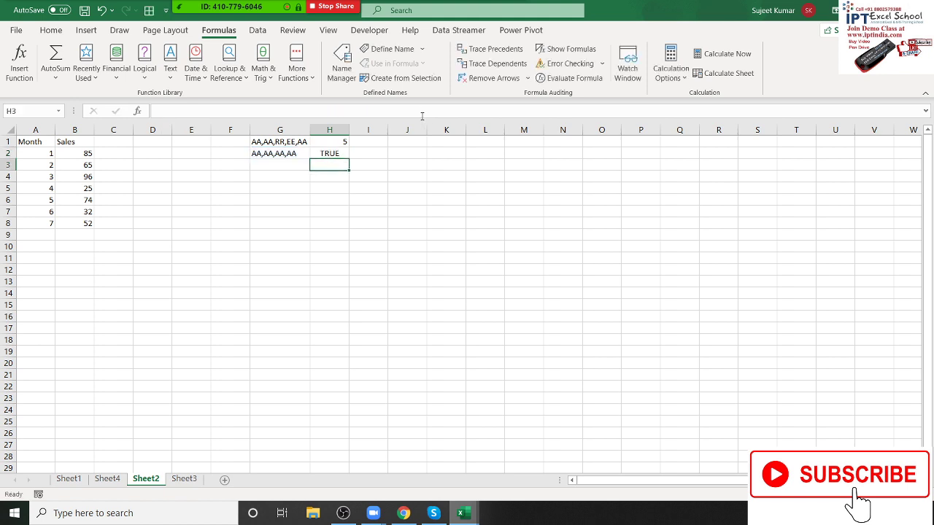
pyautogui.press('Up')
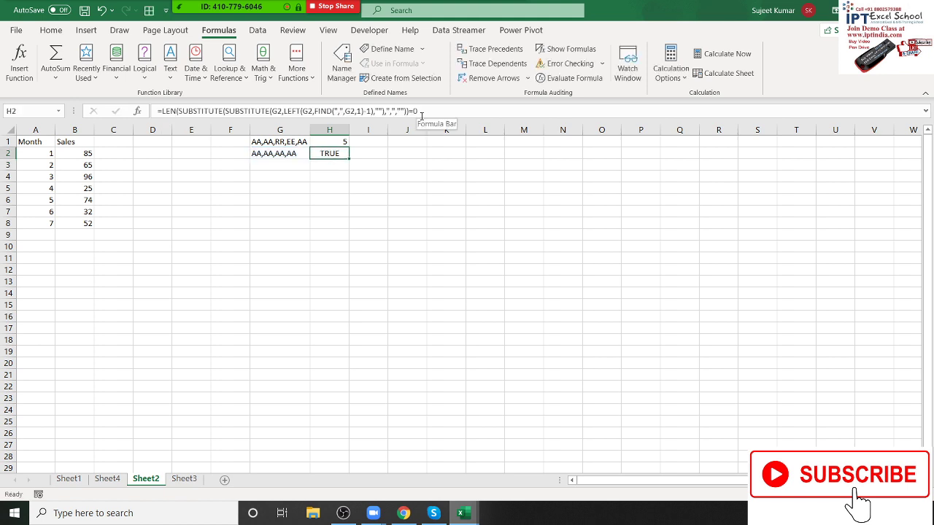
# Change G2's last item from AA to AF, then return to the H2 match test
pyautogui.press('Left')
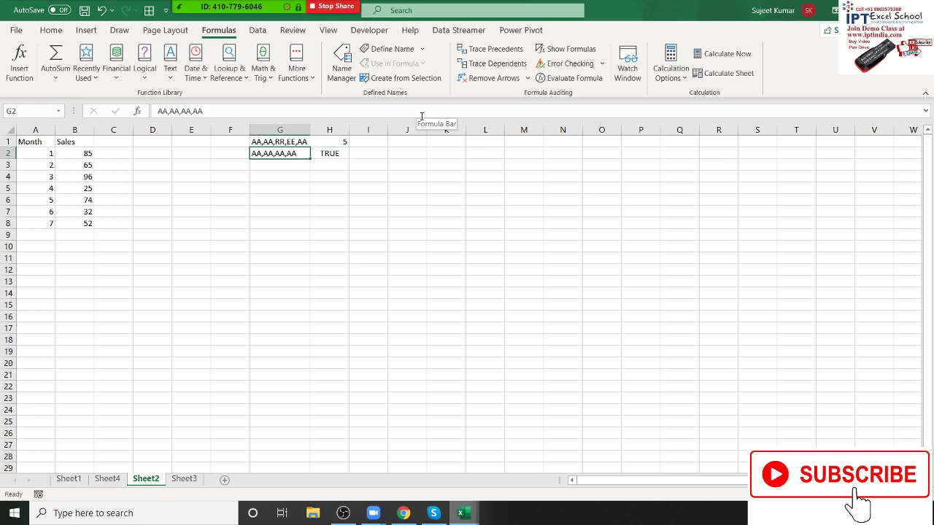
pyautogui.press('F2')
pyautogui.press('BackSpace')
pyautogui.write('F')
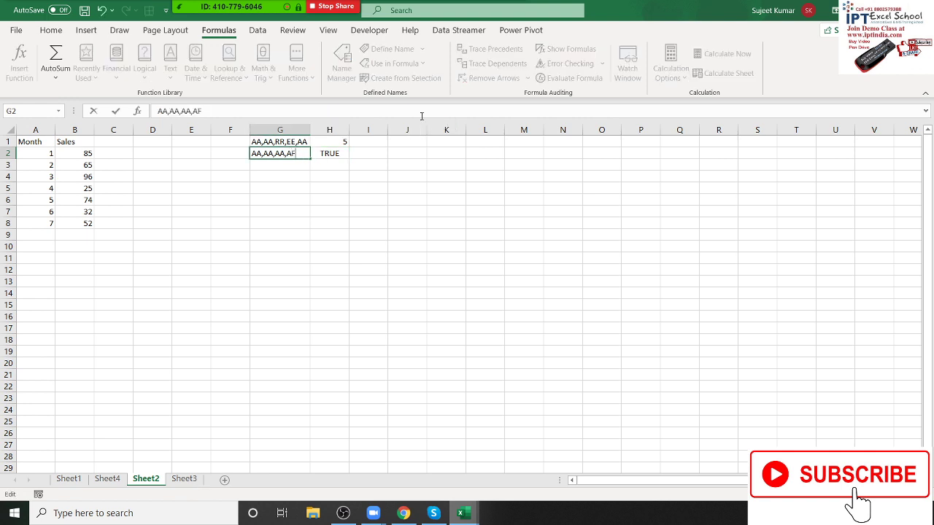
pyautogui.press('Return')
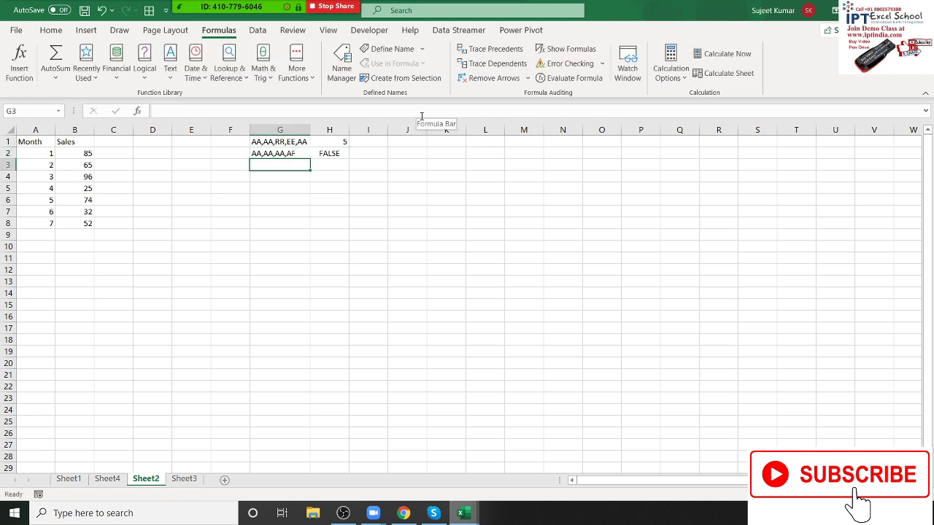
pyautogui.press('Up')
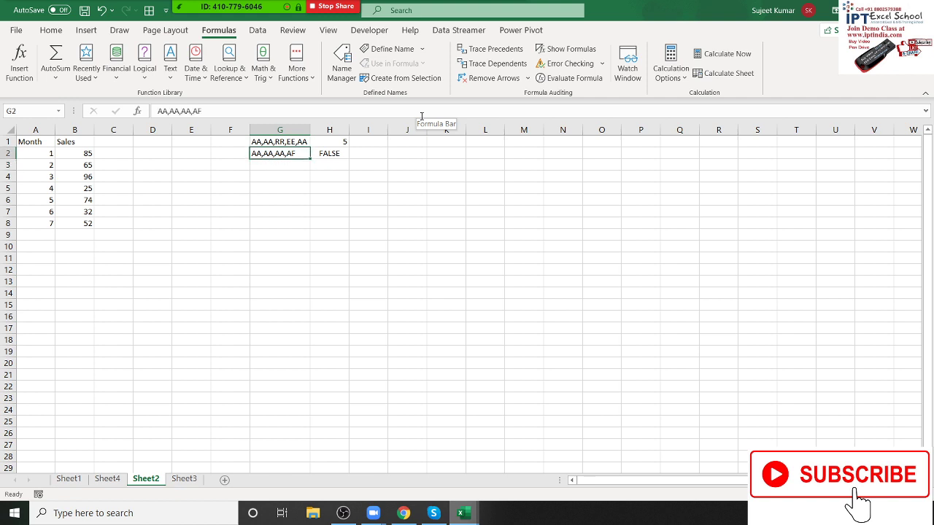
pyautogui.press('Right')
# Keep H2's formula and retype G2 as AA,AA,AA,AA so H2 shows TRUE
pyautogui.press('F2')
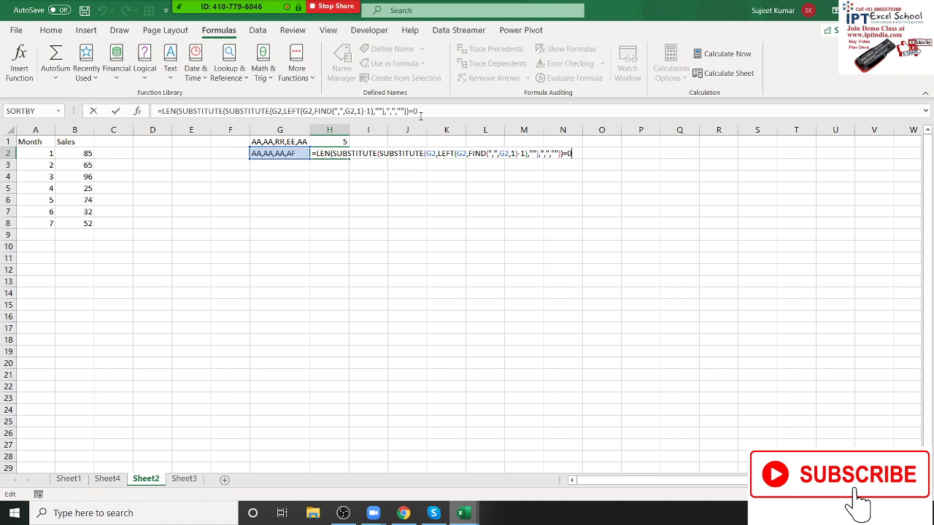
pyautogui.hotkey('ctrl', 'Return')
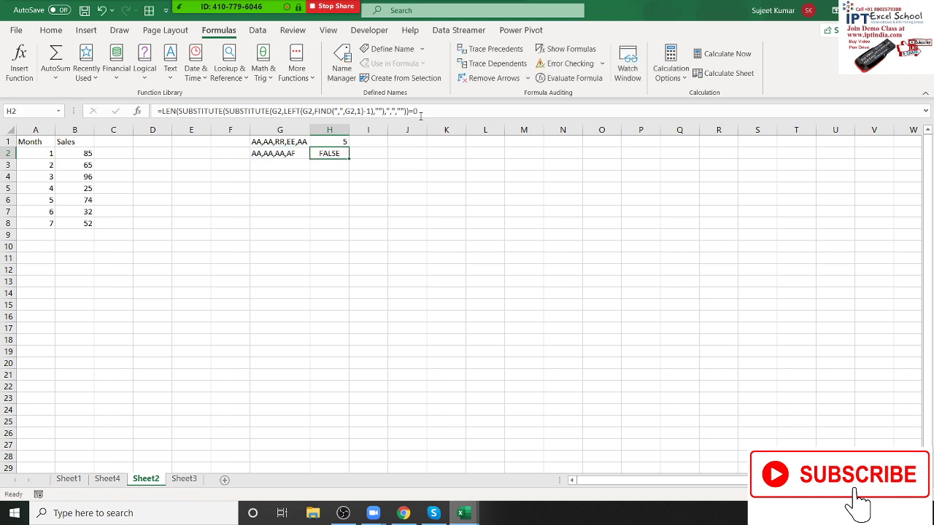
pyautogui.press('Left')
pyautogui.write('AA,AA,AA,AA')
pyautogui.hotkey('ctrl', 'Return')
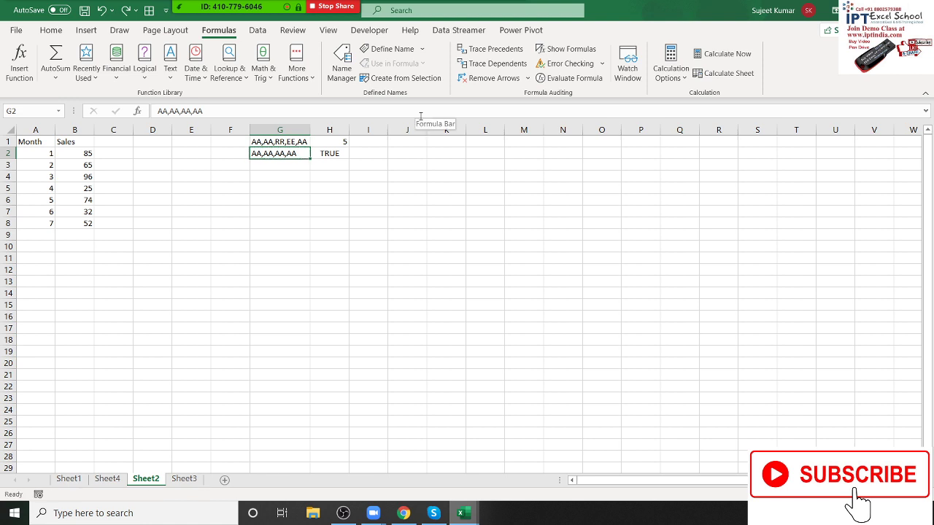
# Enter =FIND(",",G2,1) in G3, returning 3
pyautogui.press('Down')
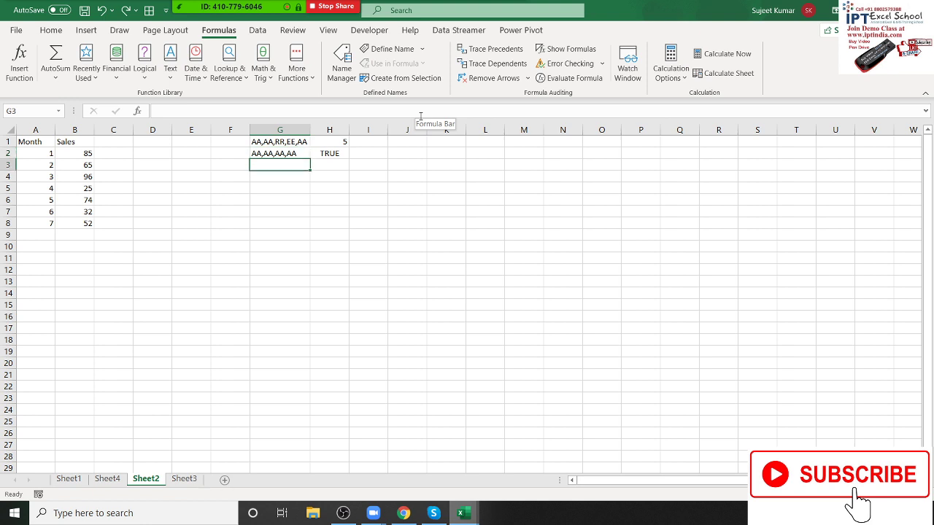
pyautogui.write('=FIND')
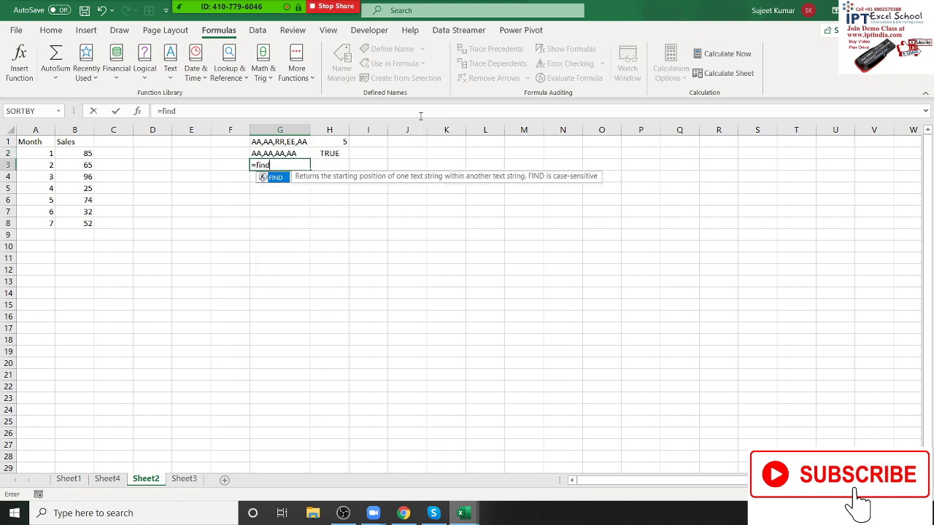
pyautogui.write('(')
pyautogui.press('Up')
pyautogui.write(',')
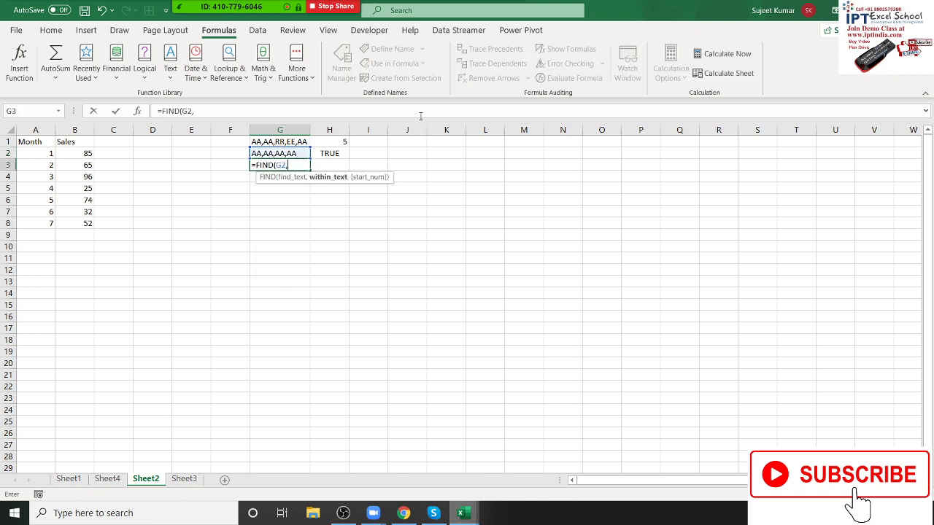
pyautogui.press('BackSpace')
pyautogui.press('BackSpace')
pyautogui.press('BackSpace')
pyautogui.write(',"')
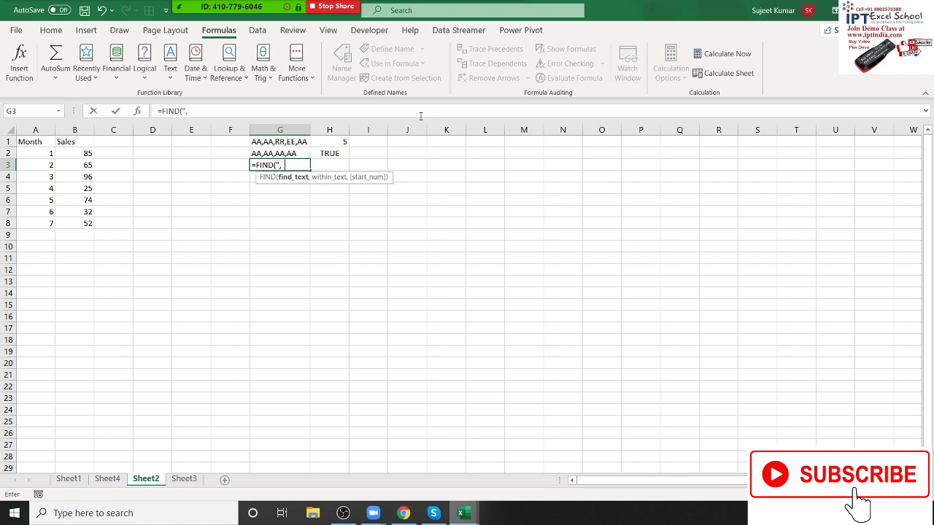
pyautogui.write(',')
pyautogui.press('Up')
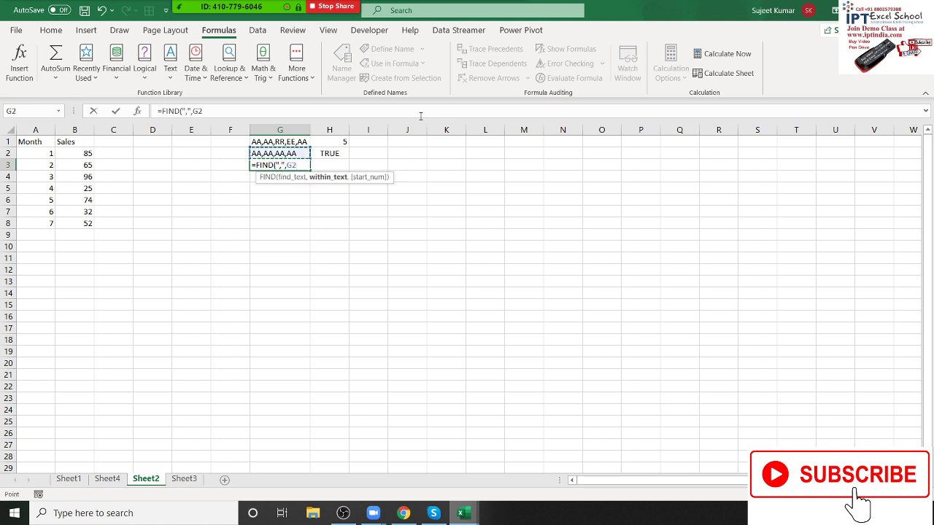
pyautogui.write(',1)')
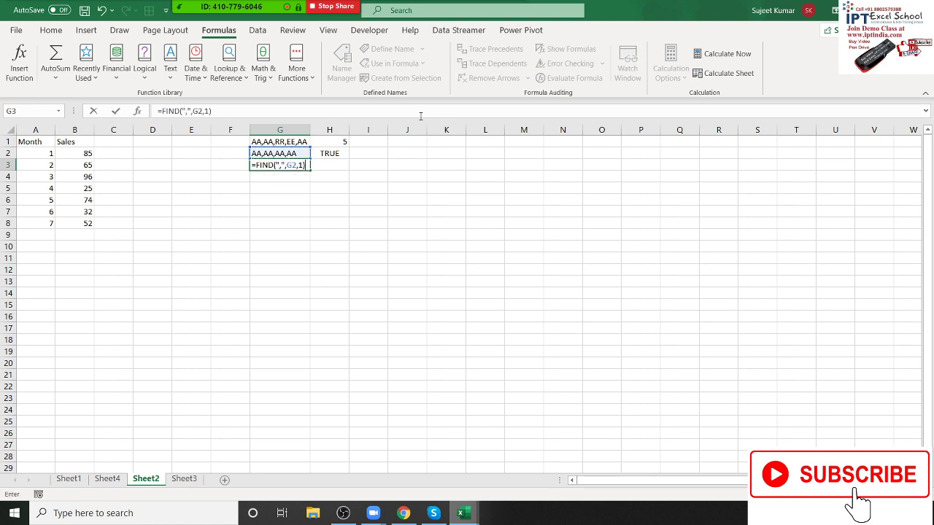
pyautogui.press('Return')
pyautogui.press('Up')
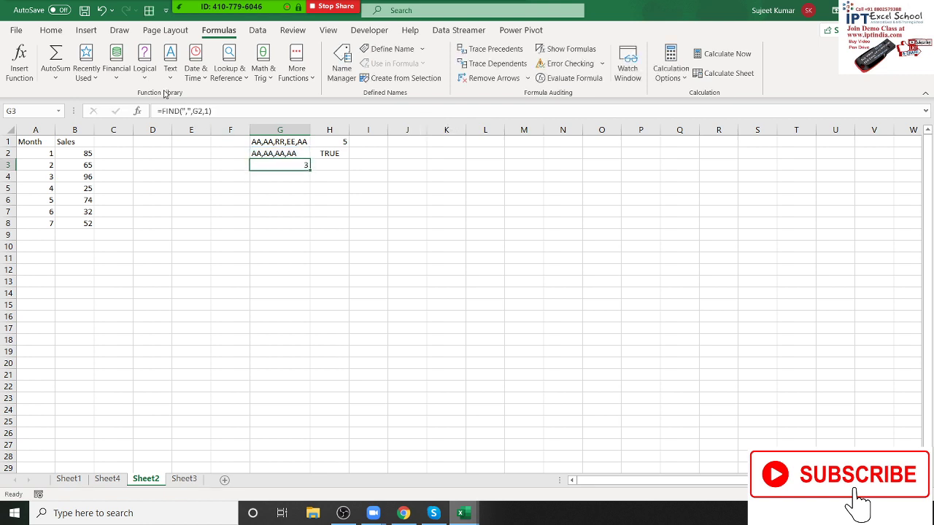
# Wrap G3 as =LEFT(G2,FIND(",",G2,1)-1) so it shows AA
pyautogui.press('F2')
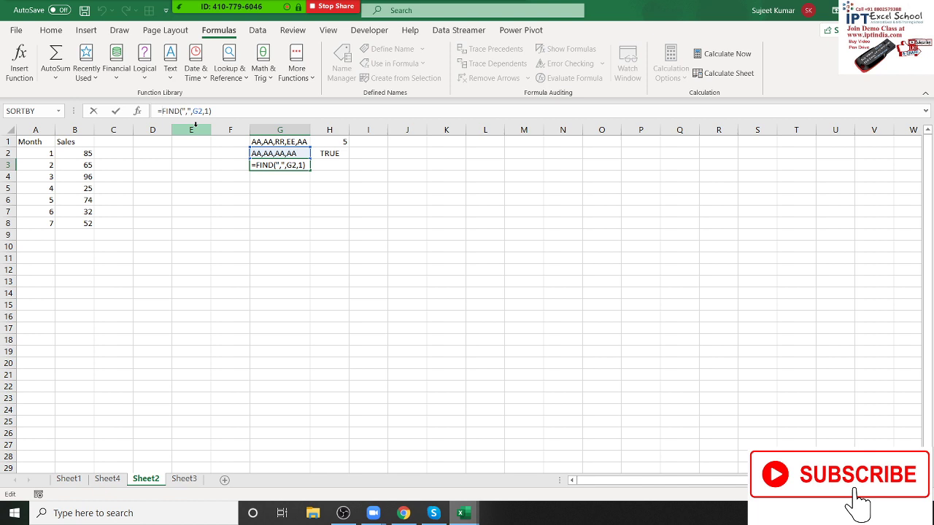
pyautogui.write('le')
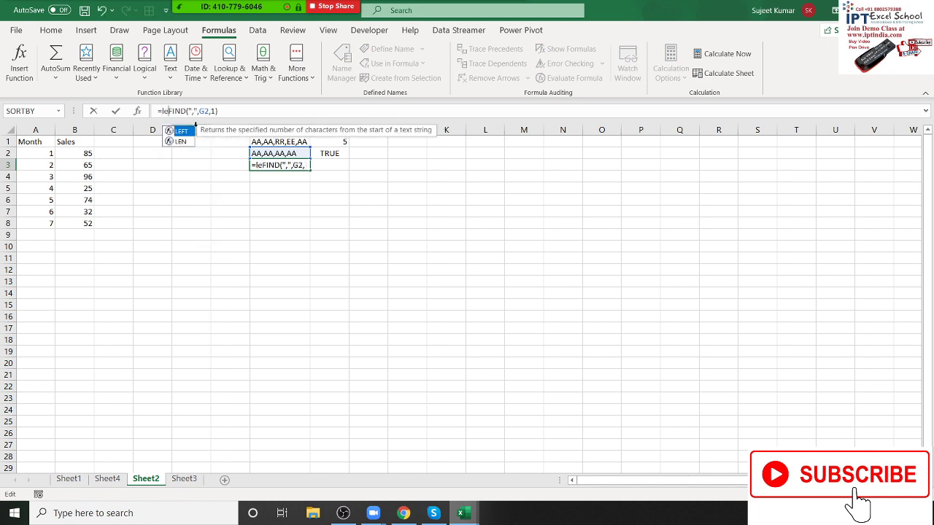
pyautogui.press('Tab')
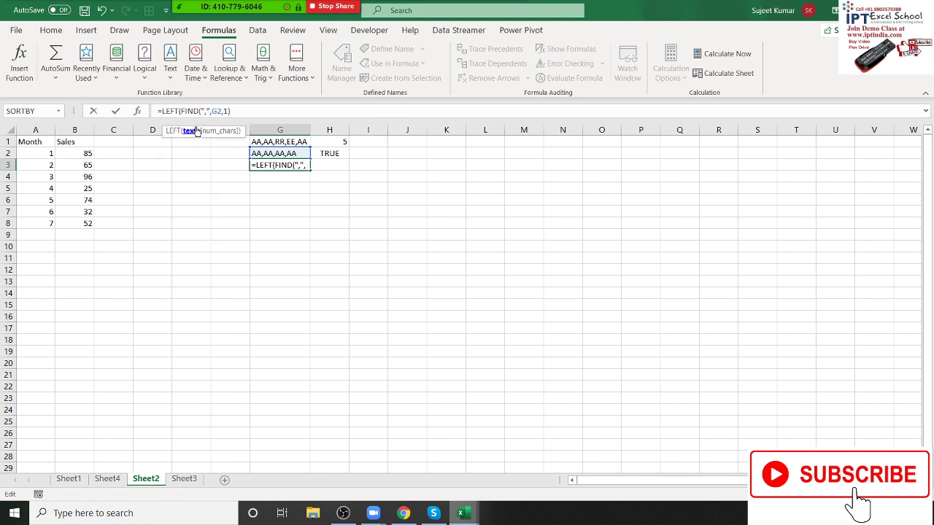
pyautogui.click(276, 154)
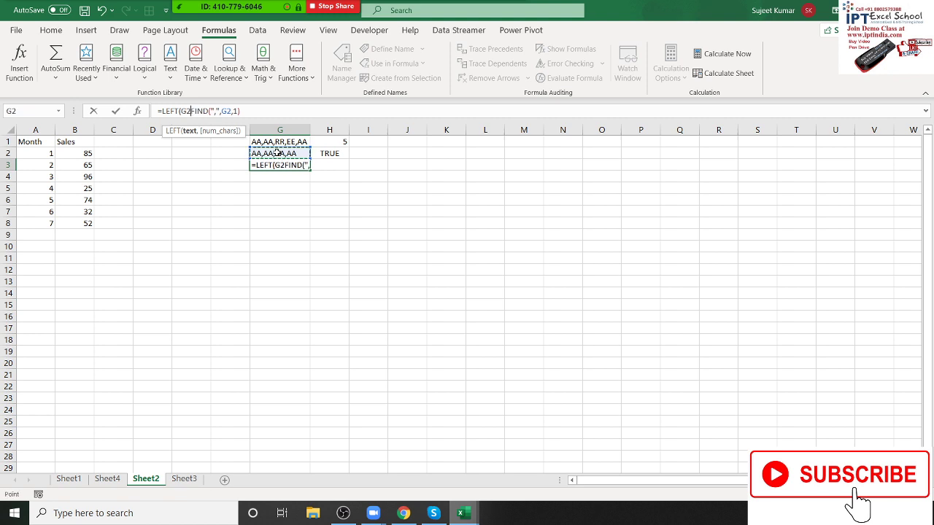
pyautogui.write(',')
pyautogui.click(271, 115)
pyautogui.write('-')
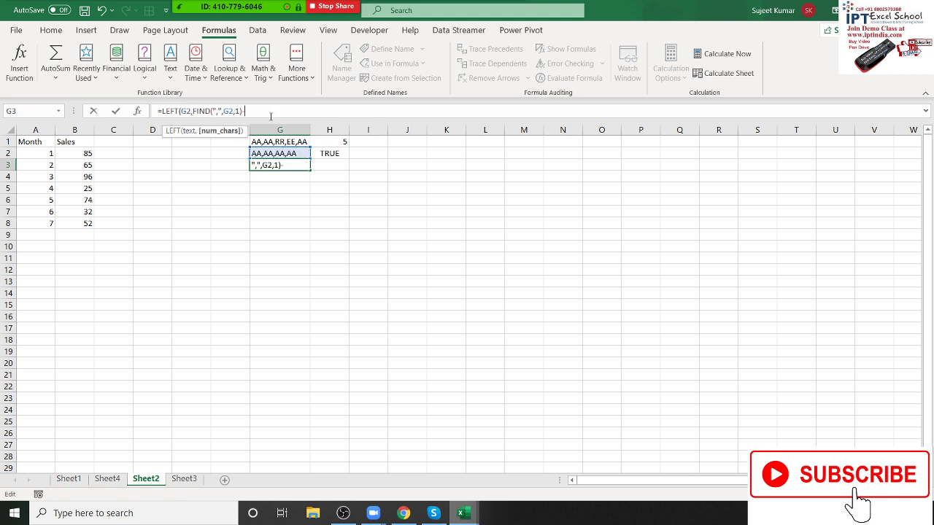
pyautogui.write('1)')
pyautogui.press('Return')
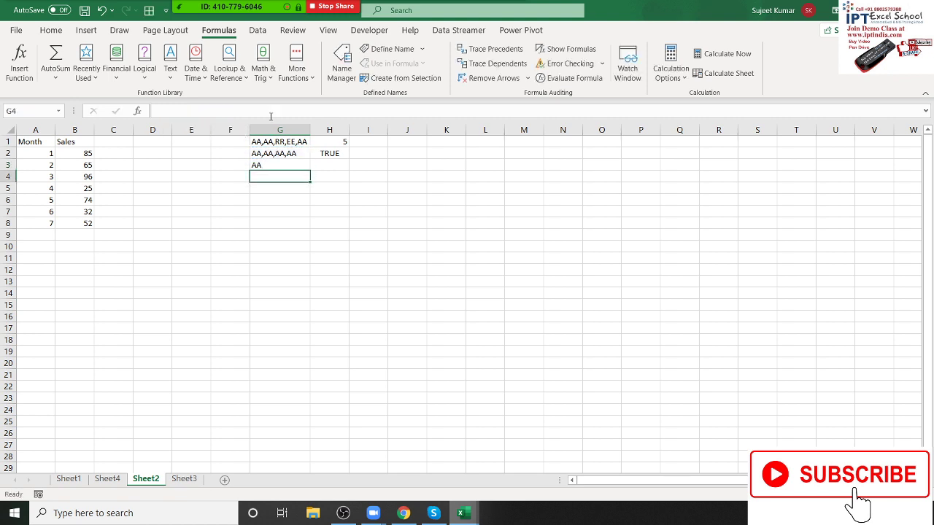
pyautogui.press('Up')
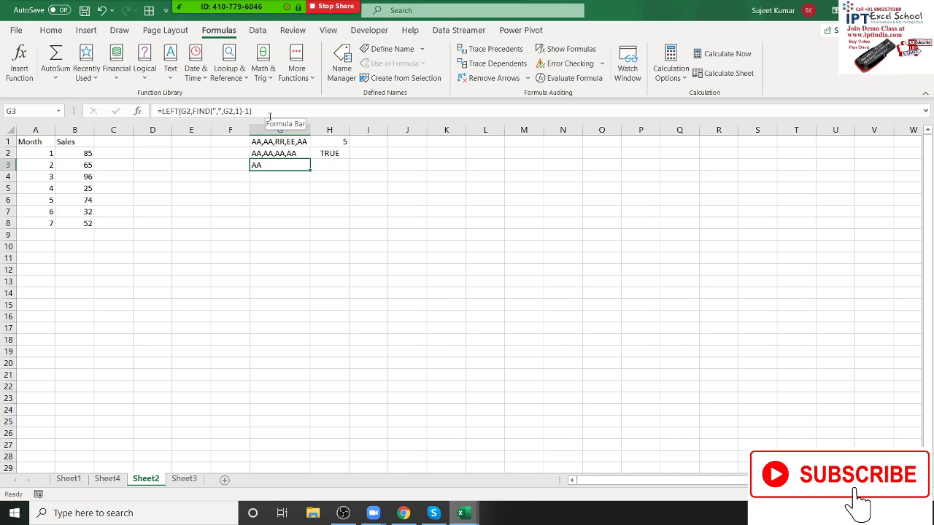
pyautogui.press('Down')
# Enter =SUBSTITUTE(G2,G3,"") in G4 to strip every AA from G2
pyautogui.write('=sum')
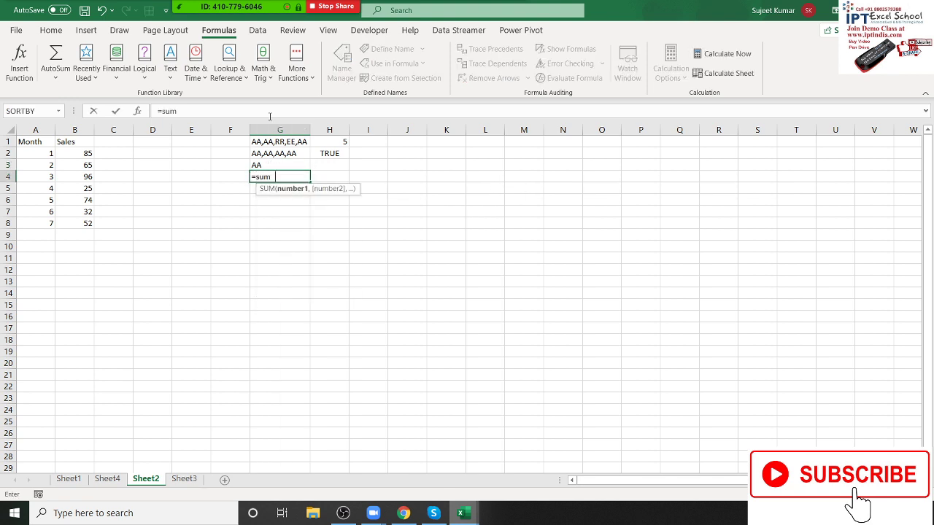
pyautogui.press('BackSpace')
pyautogui.press('BackSpace')
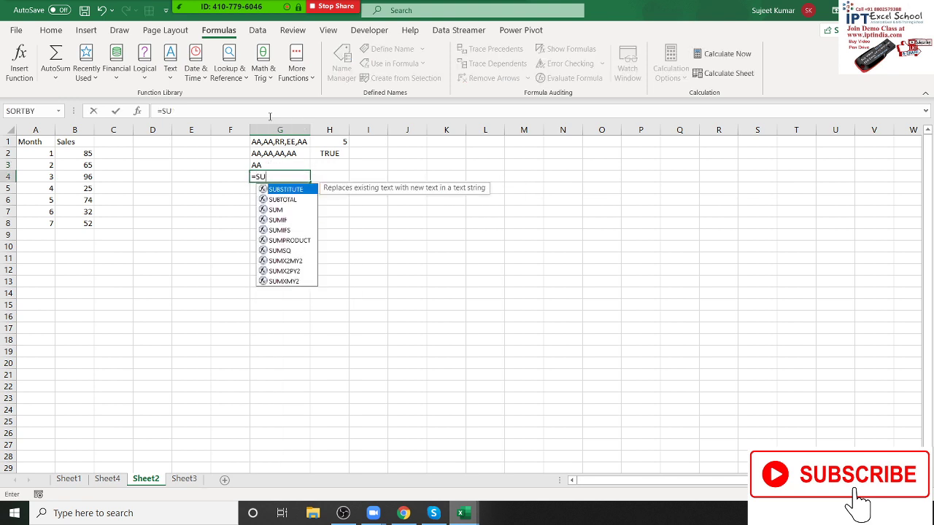
pyautogui.press('Tab')
pyautogui.click(283, 154)
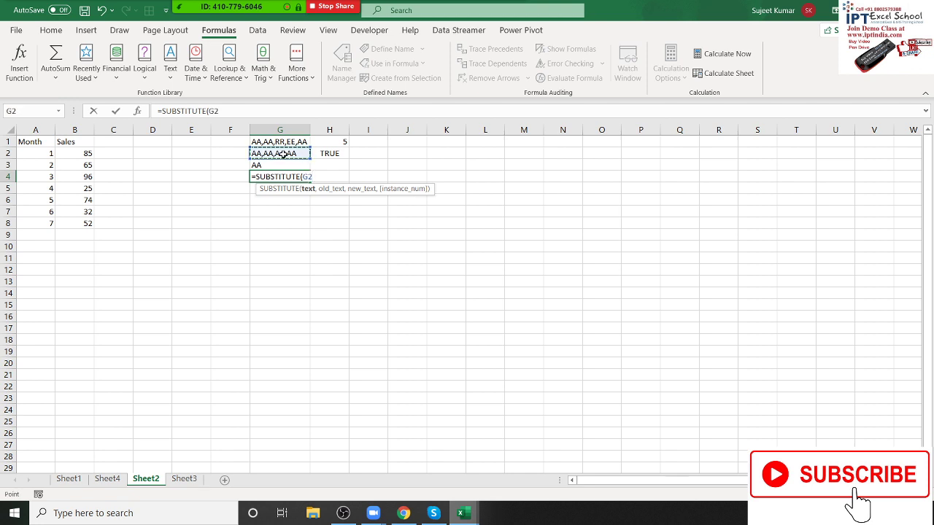
pyautogui.write(',')
pyautogui.click(286, 165)
pyautogui.write(',')
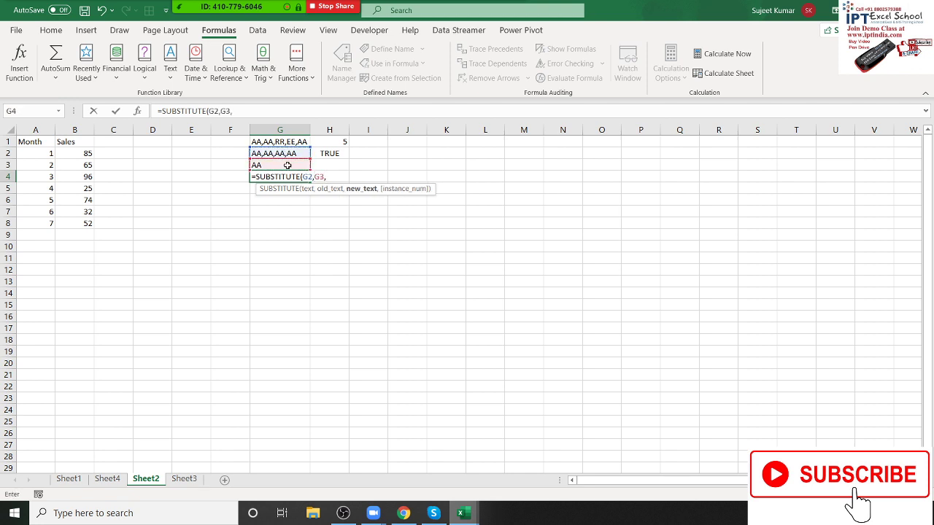
pyautogui.write('"")')
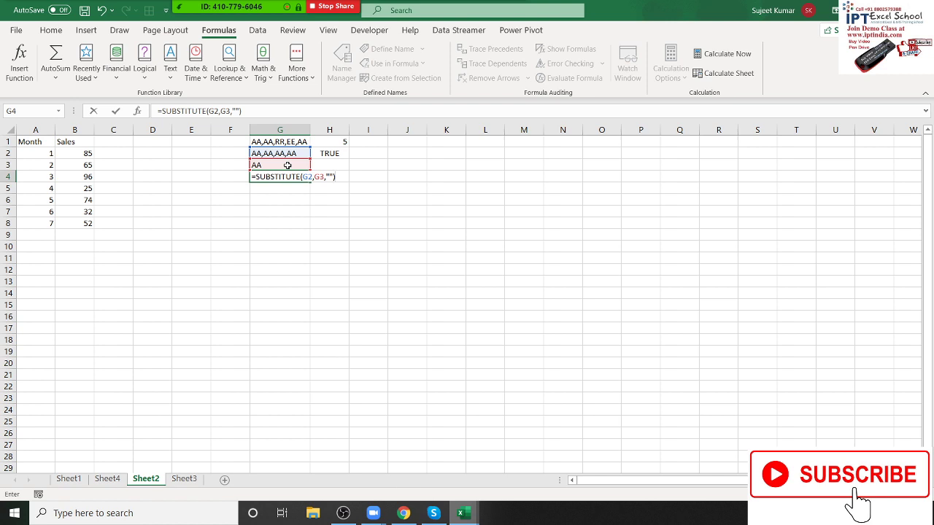
pyautogui.press('Return')
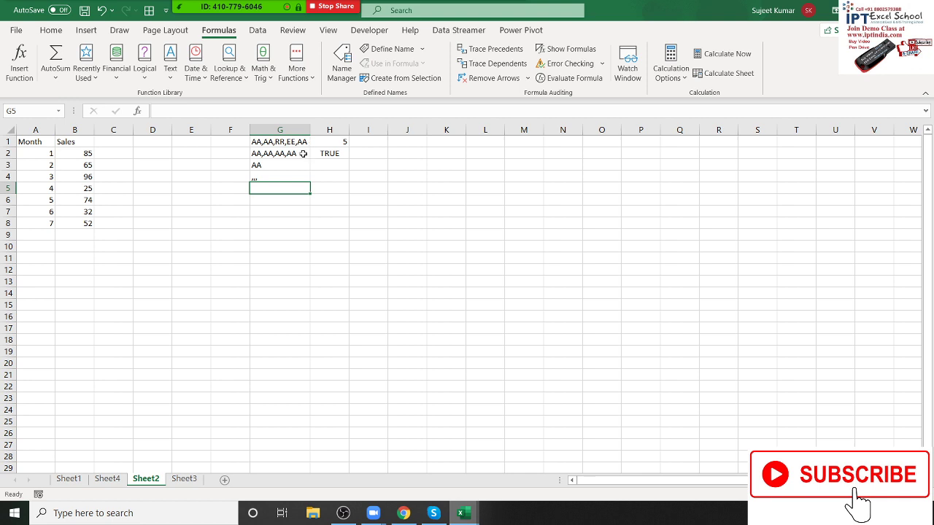
# Change G2's last item to AF to check G4's result, then move down to G5
pyautogui.doubleClick(304, 153)
pyautogui.press('BackSpace')
pyautogui.write('F')
pyautogui.press('Return')
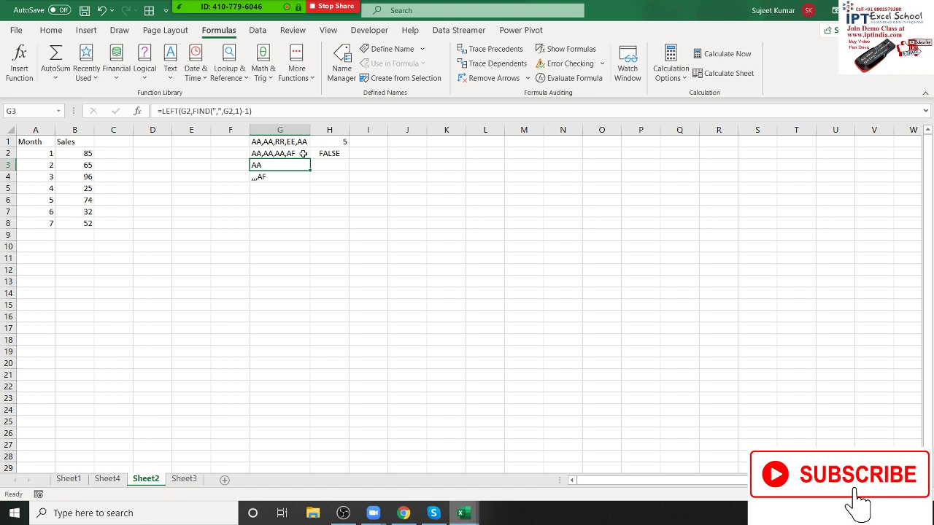
pyautogui.press('Down')
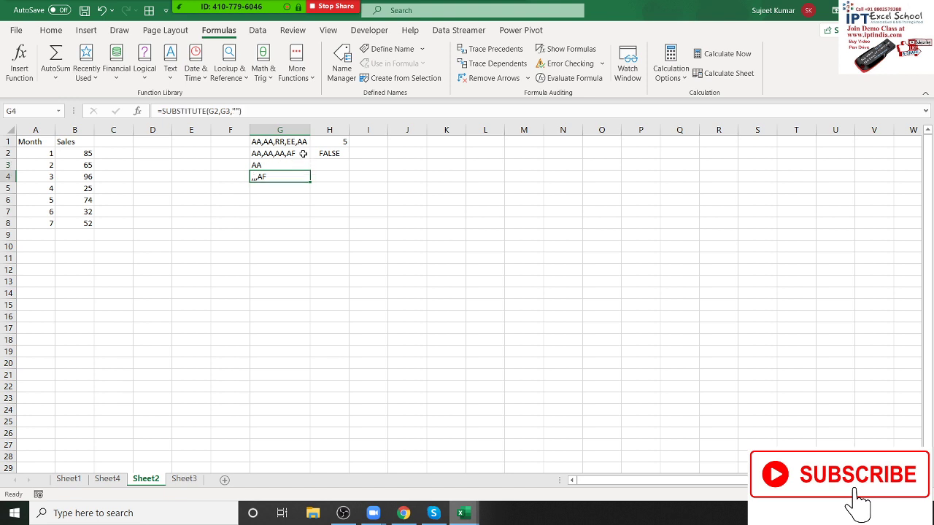
pyautogui.click(303, 154)
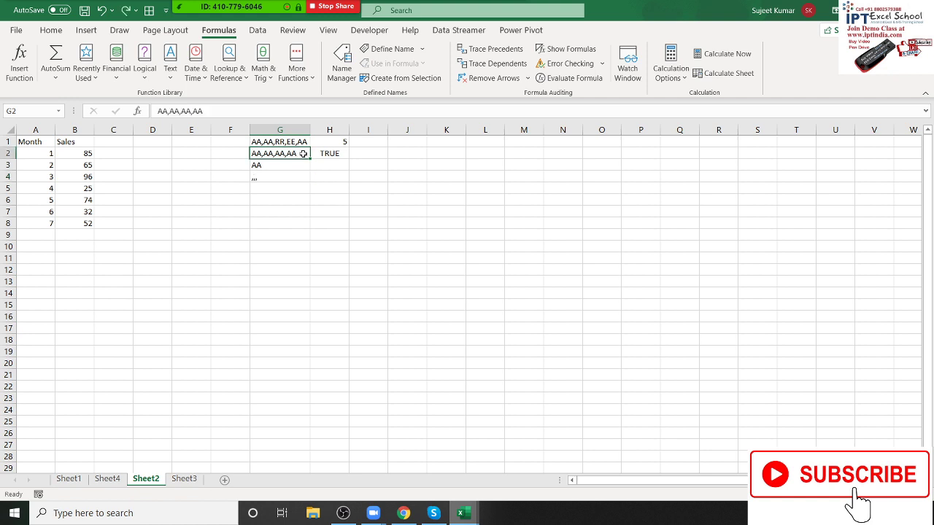
pyautogui.press('Down')
pyautogui.press('Down')
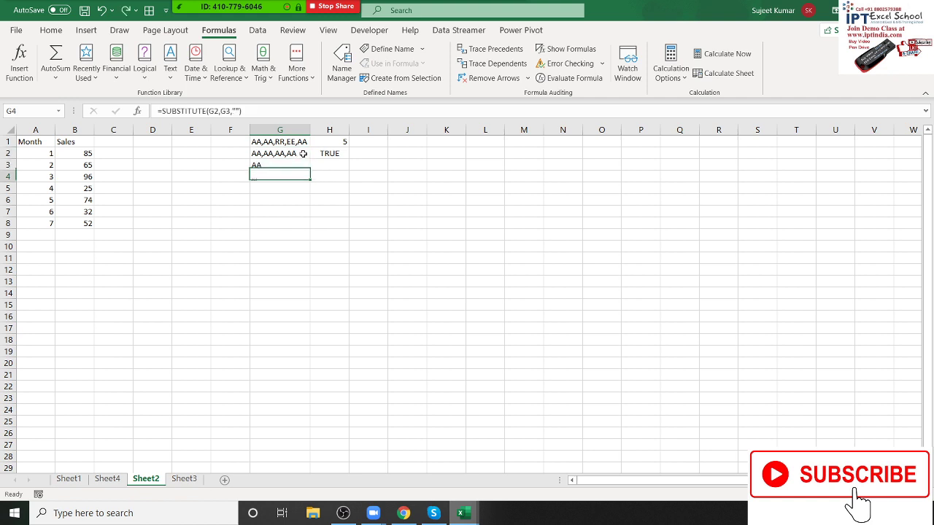
pyautogui.press('Down')
# Enter =SUBSTITUTE(G4,",","") in G5 to remove the commas
pyautogui.write('=sub')
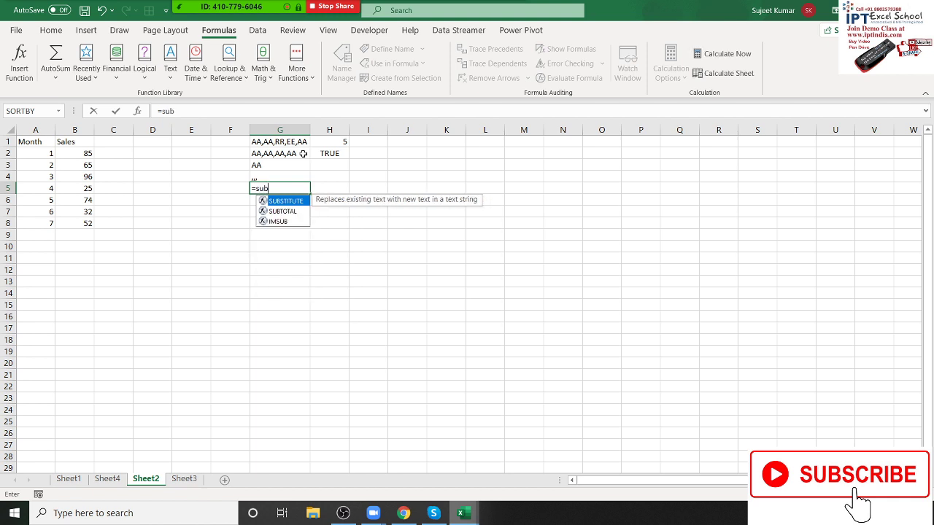
pyautogui.press('Tab')
pyautogui.press('Up')
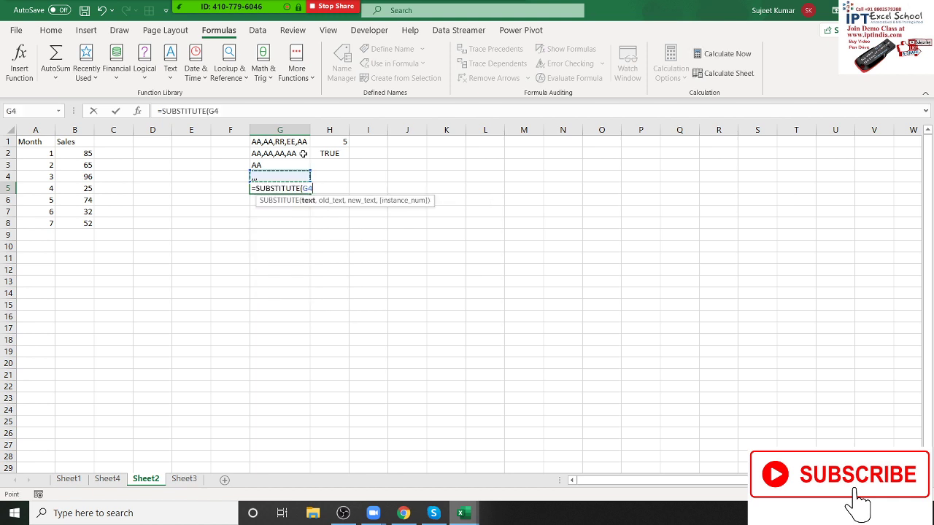
pyautogui.write(',",",')
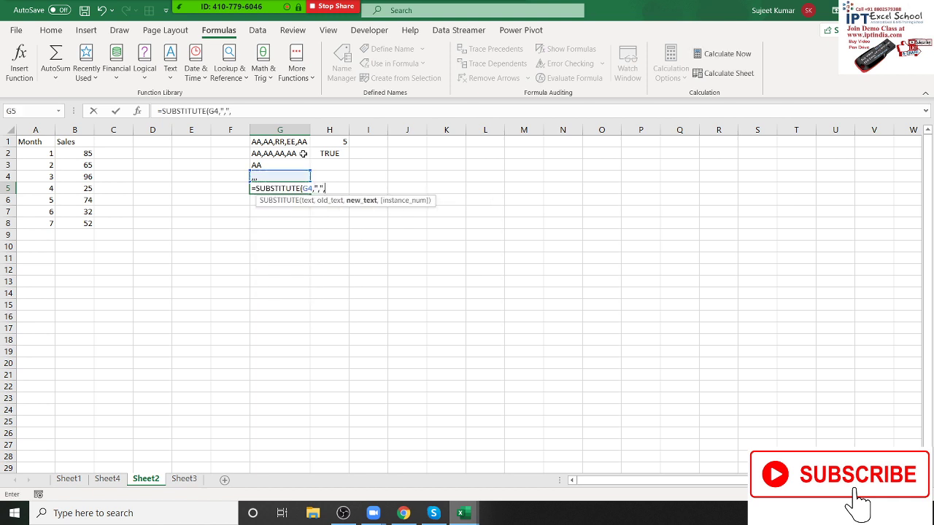
pyautogui.write('""')
pyautogui.press('Return')
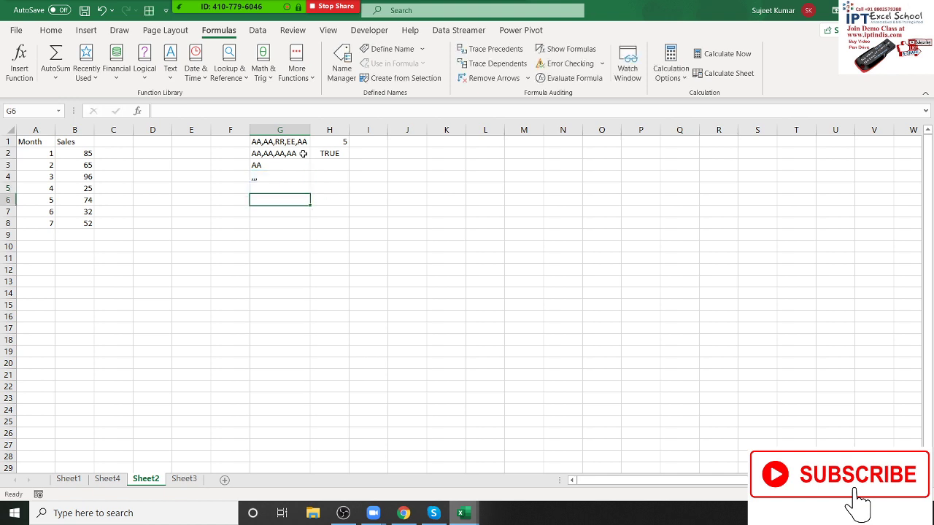
# Enter =LEN(G5) in G6, returning 0
pyautogui.write('=')
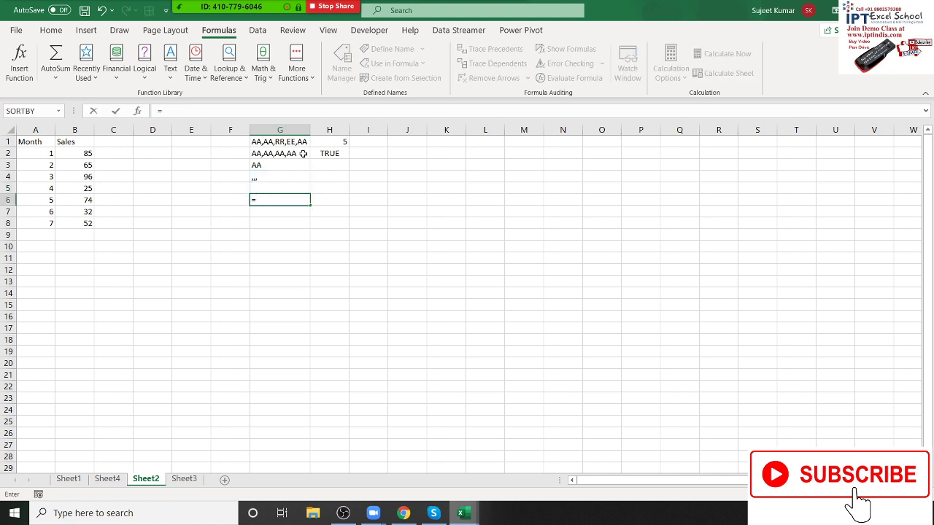
pyautogui.write('le')
pyautogui.press('Down')
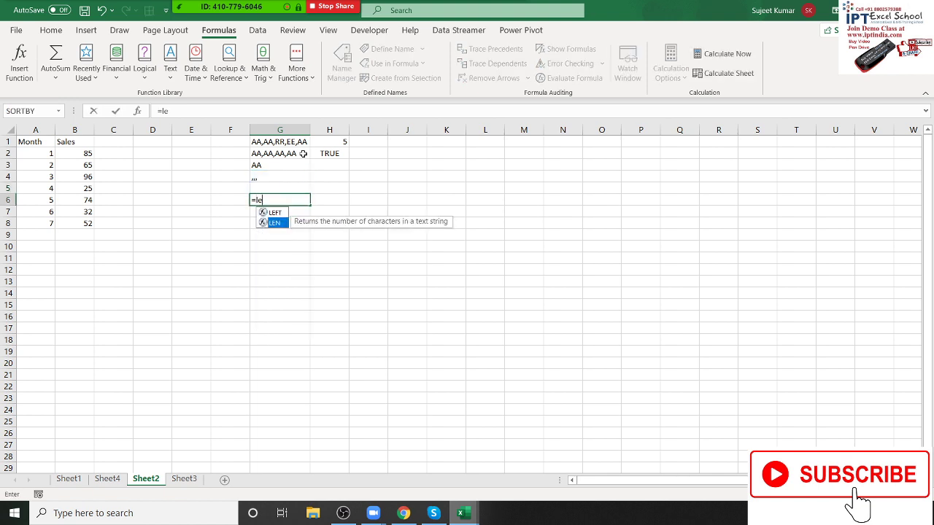
pyautogui.press('Tab')
pyautogui.press('Up')
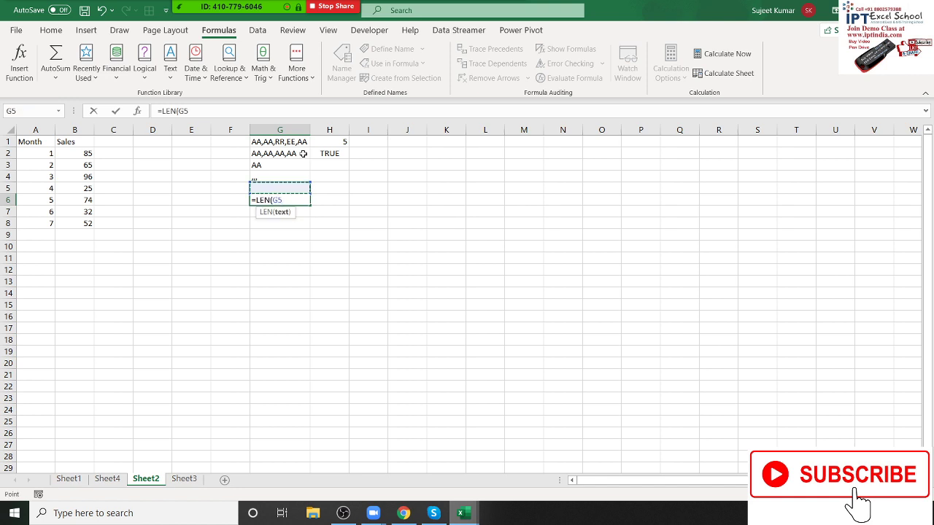
pyautogui.write(')')
pyautogui.press('Return')
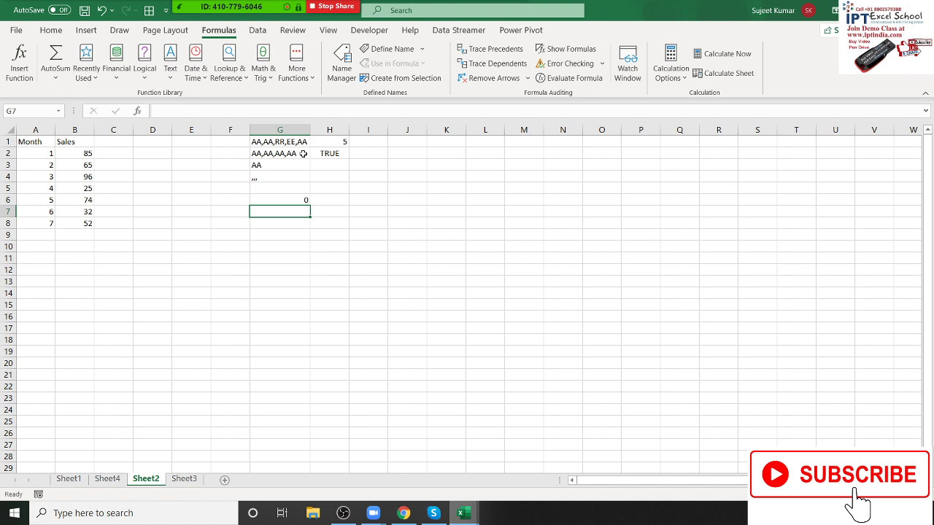
pyautogui.click(303, 153)
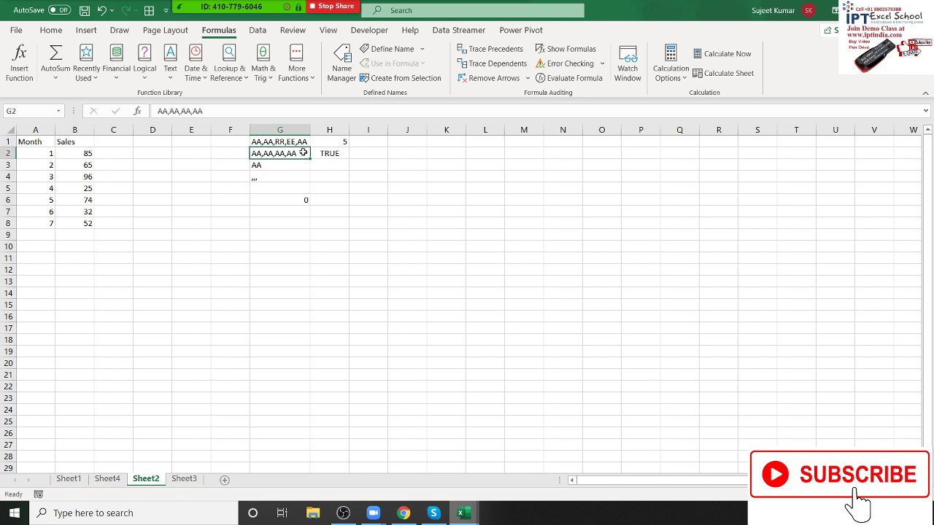
pyautogui.doubleClick(303, 153)
pyautogui.press('BackSpace')
pyautogui.write('f')
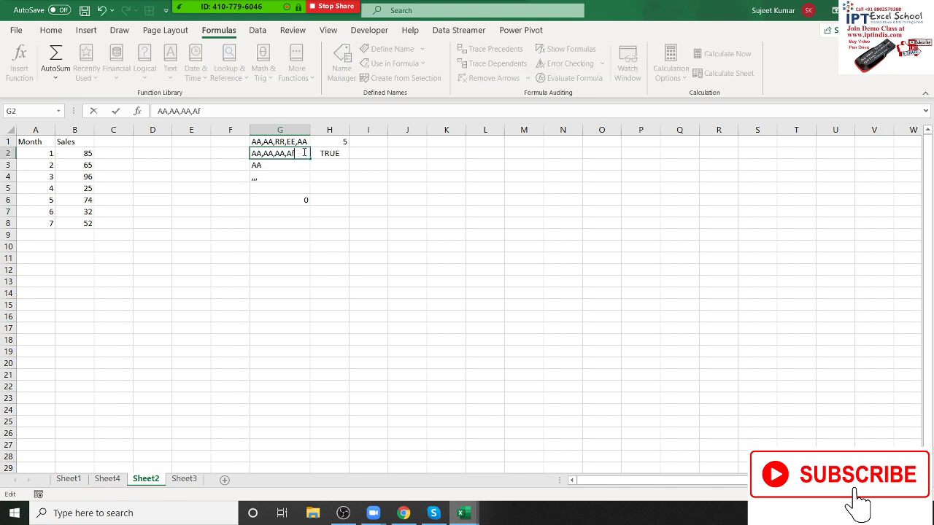
pyautogui.press('Return')
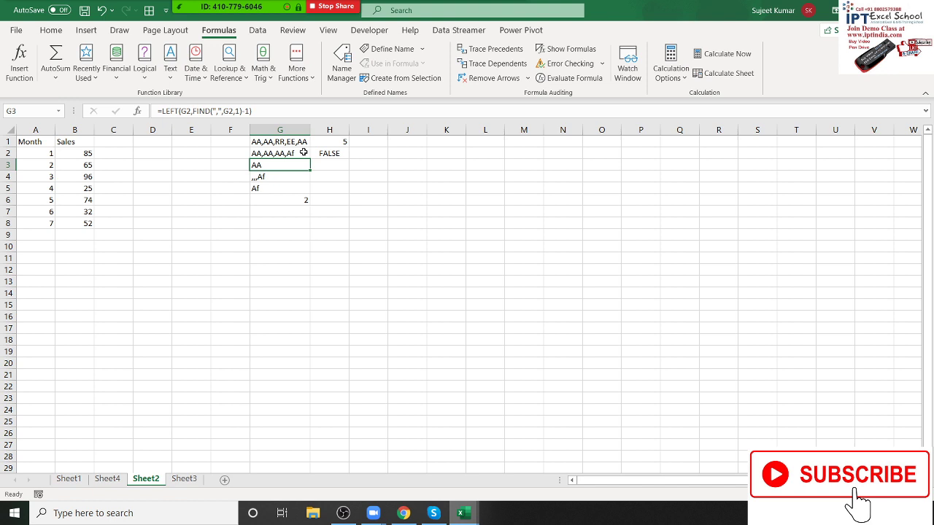
pyautogui.click(270, 175)
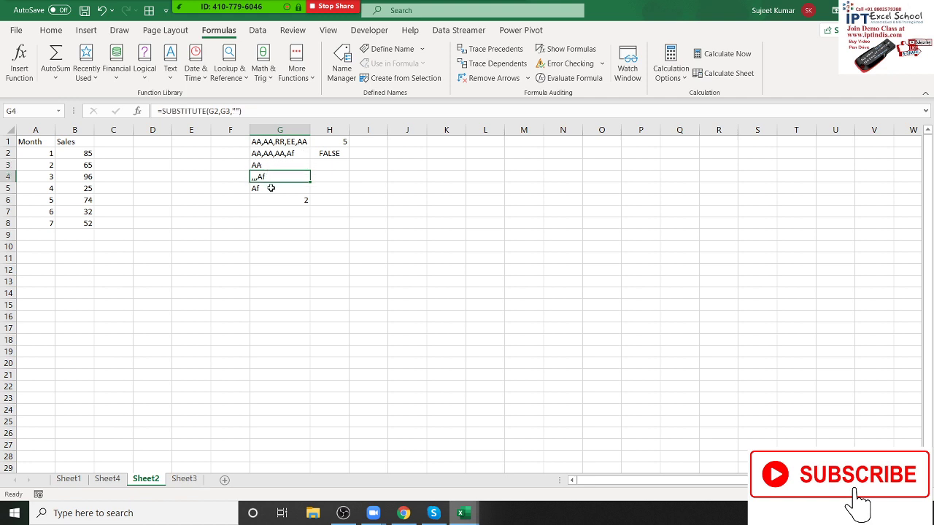
pyautogui.click(271, 188)
pyautogui.click(270, 197)
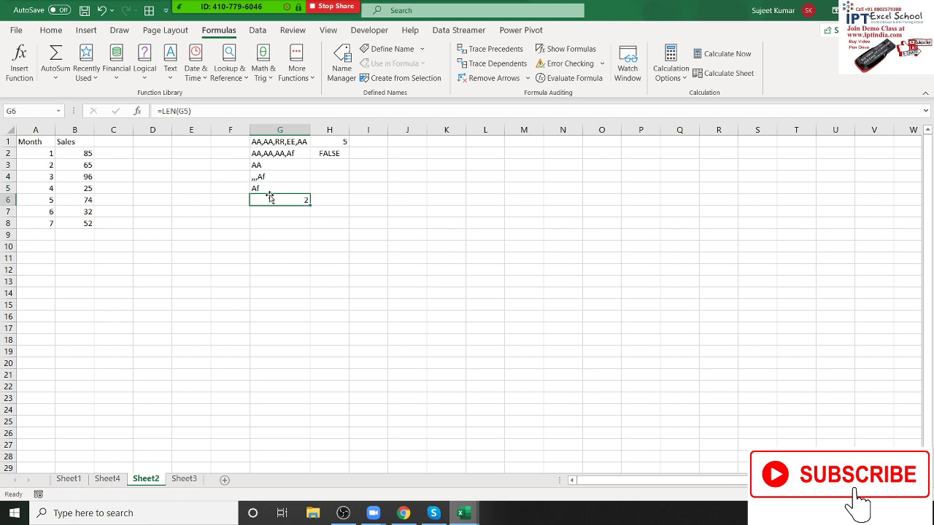
pyautogui.doubleClick(295, 155)
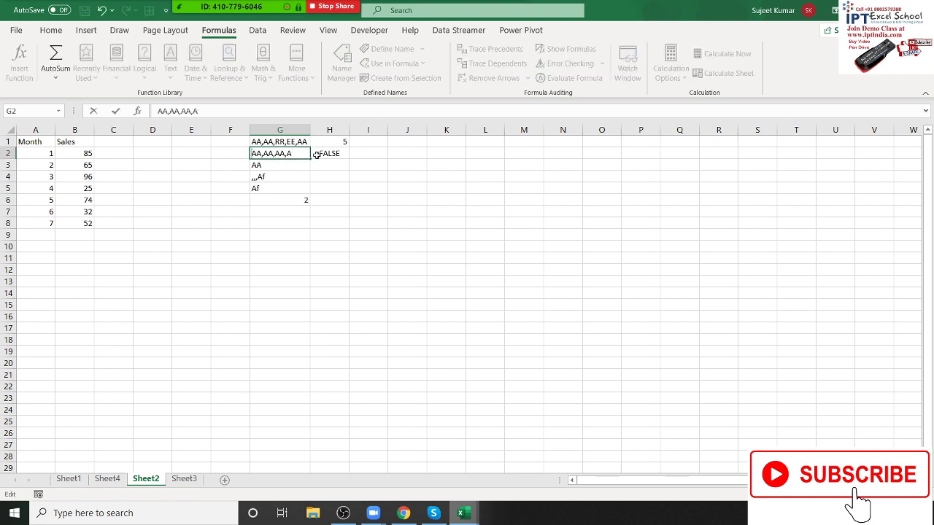
pyautogui.write('a')
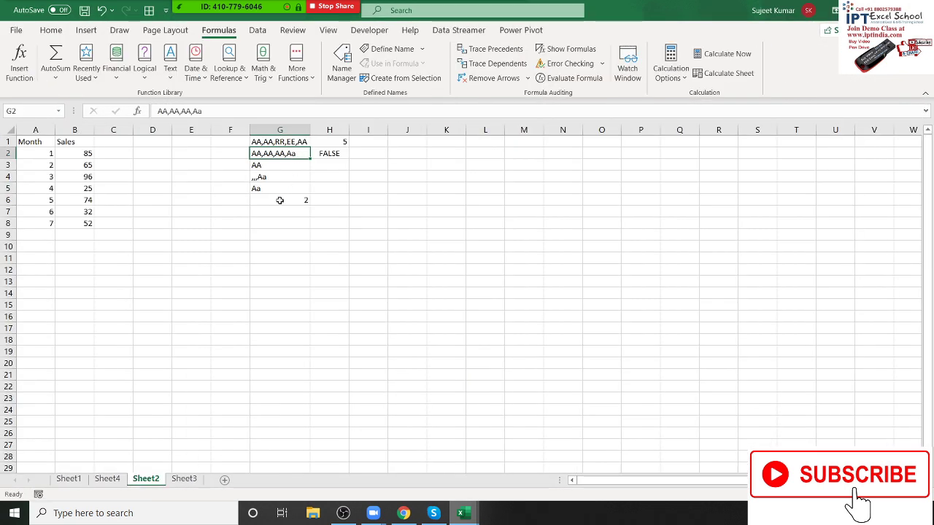
pyautogui.doubleClick(302, 154)
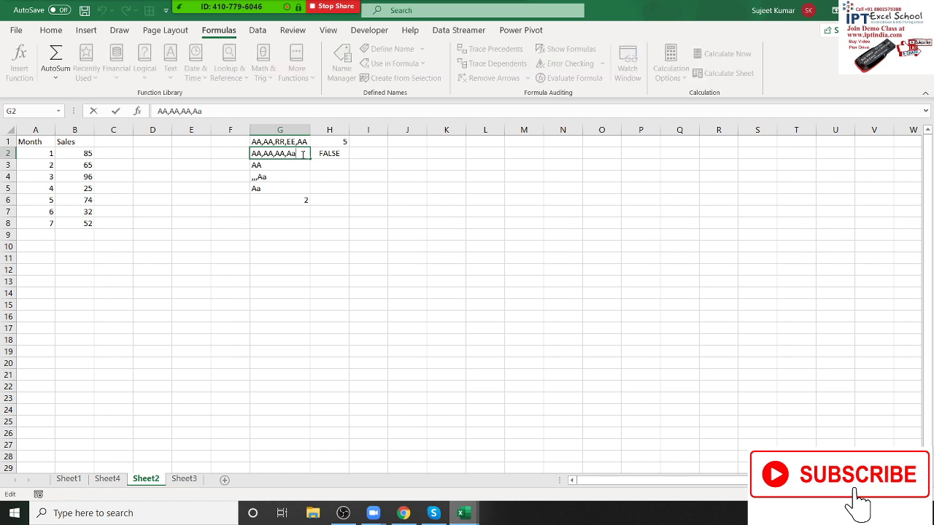
pyautogui.press('BackSpace')
pyautogui.write('A')
pyautogui.press('Return')
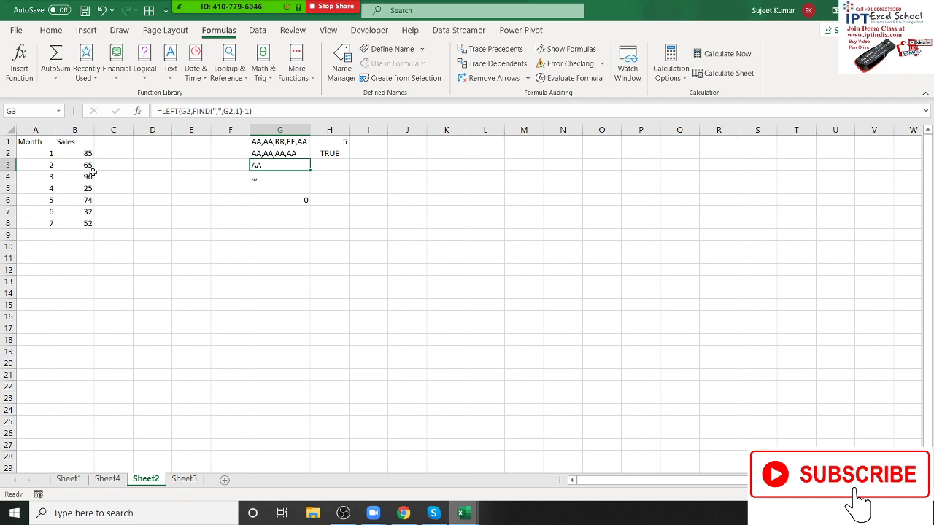
pyautogui.doubleClick(337, 143)
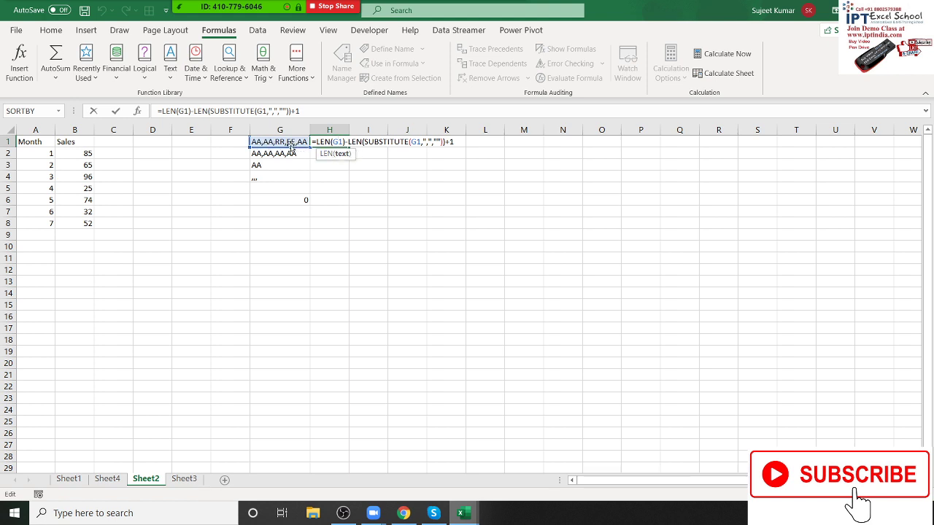
pyautogui.doubleClick(335, 143)
pyautogui.moveTo(348, 143); pyautogui.dragTo(454, 144)
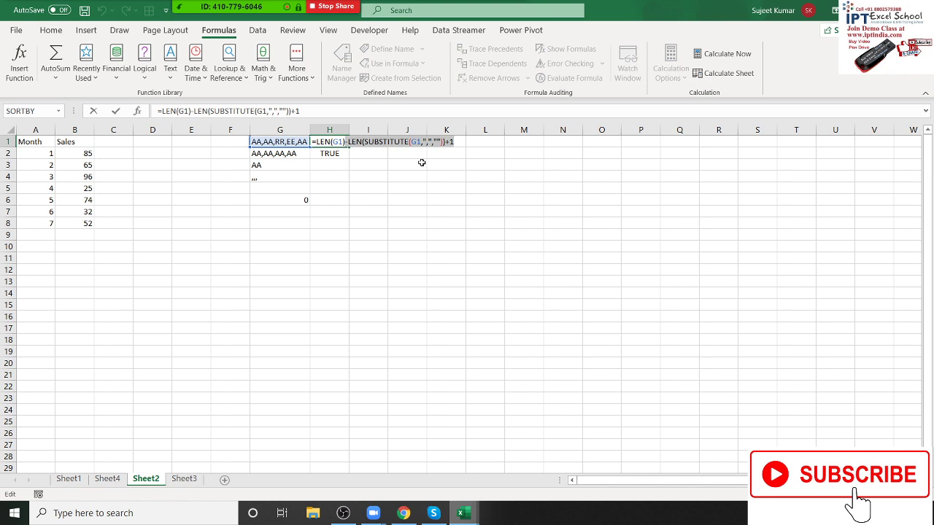
pyautogui.hotkey('ctrl', 'Return')
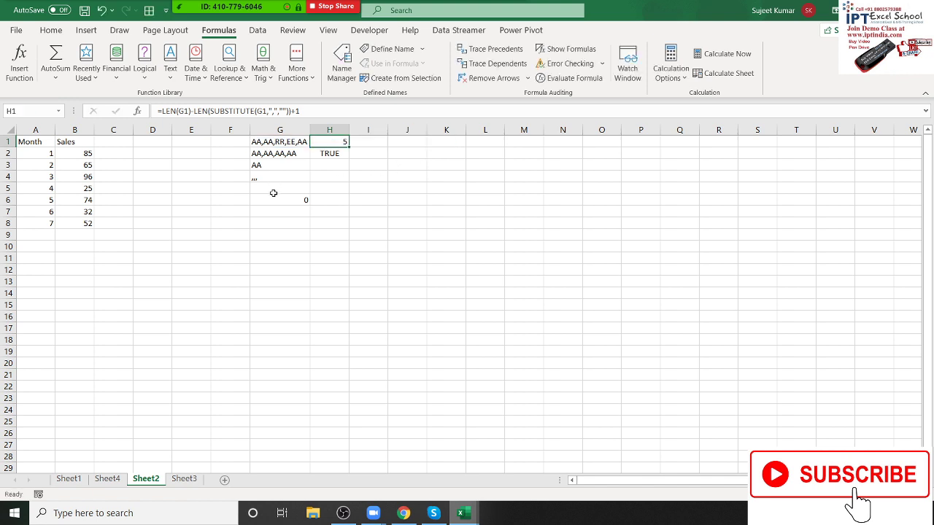
# Select G3:G6, then G1:G6, and show the Zoom meeting's participant list
pyautogui.moveTo(272, 165); pyautogui.dragTo(299, 200)
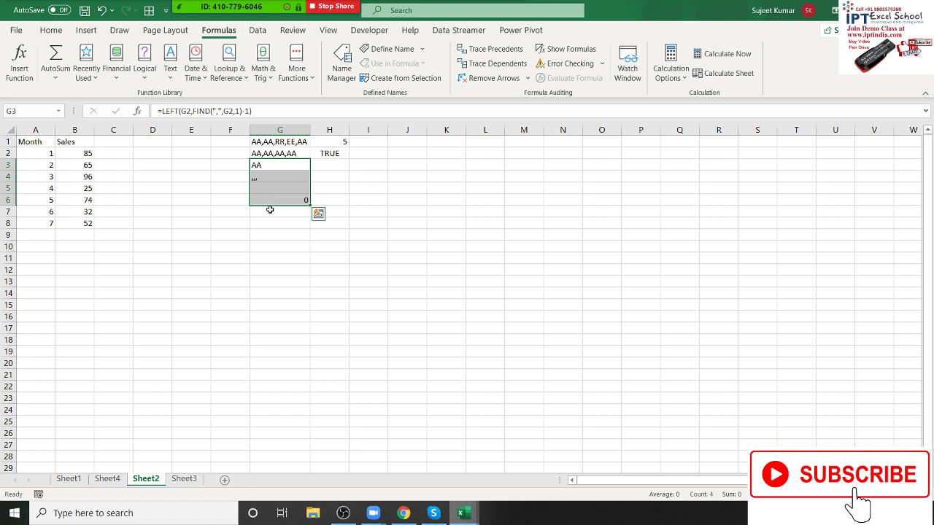
pyautogui.click(321, 186)
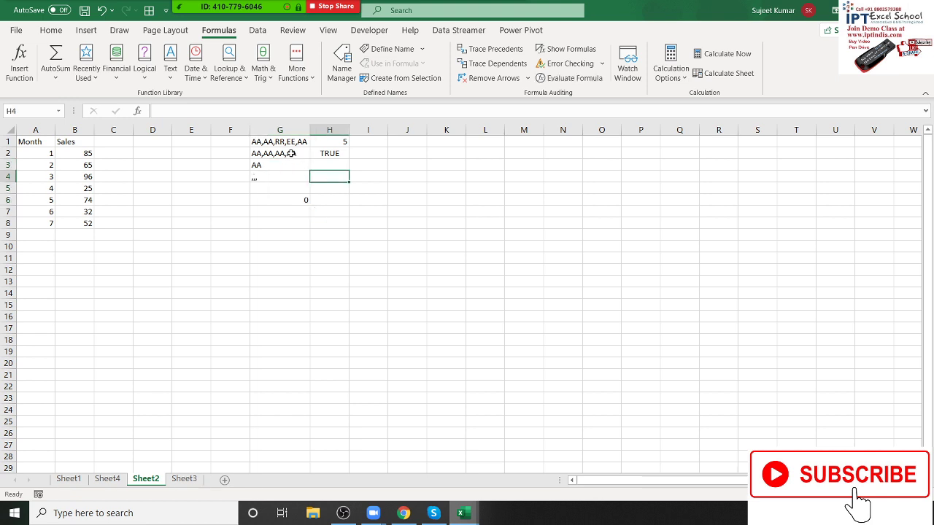
pyautogui.moveTo(291, 143); pyautogui.dragTo(286, 199)
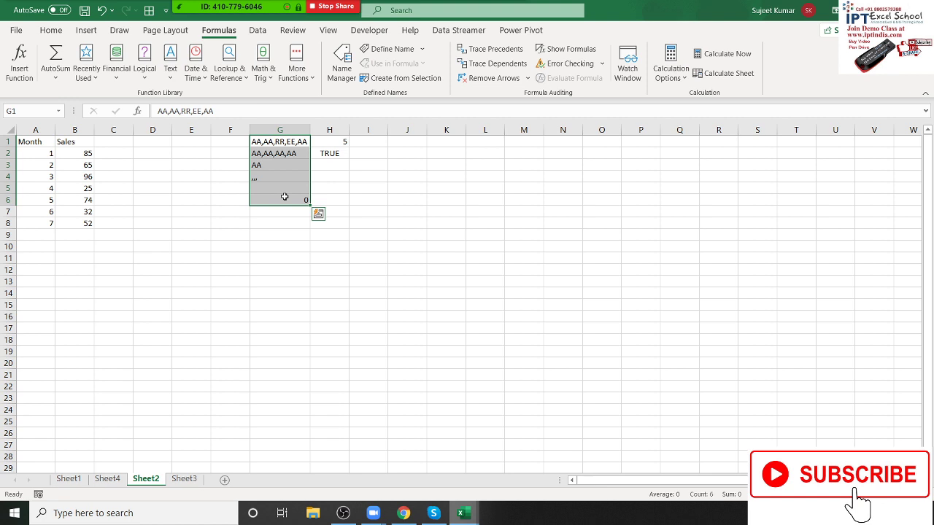
pyautogui.click(225, 18)
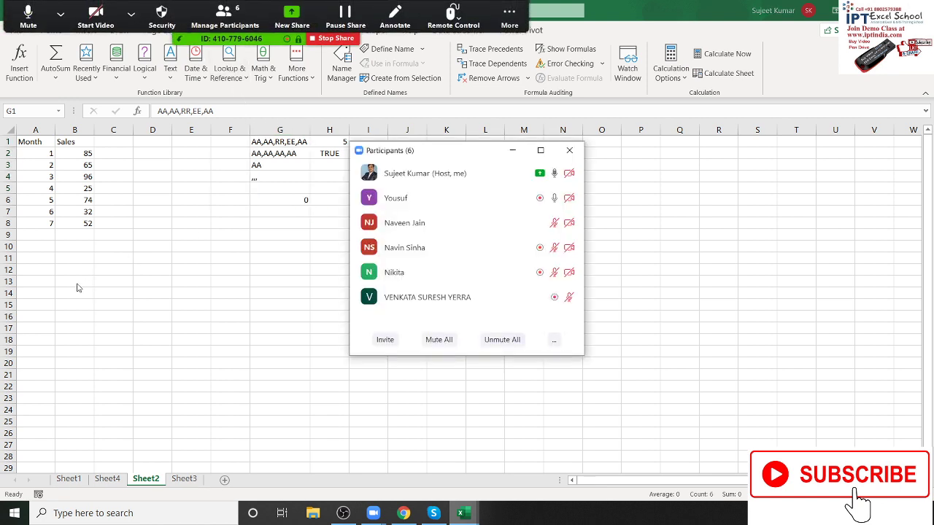